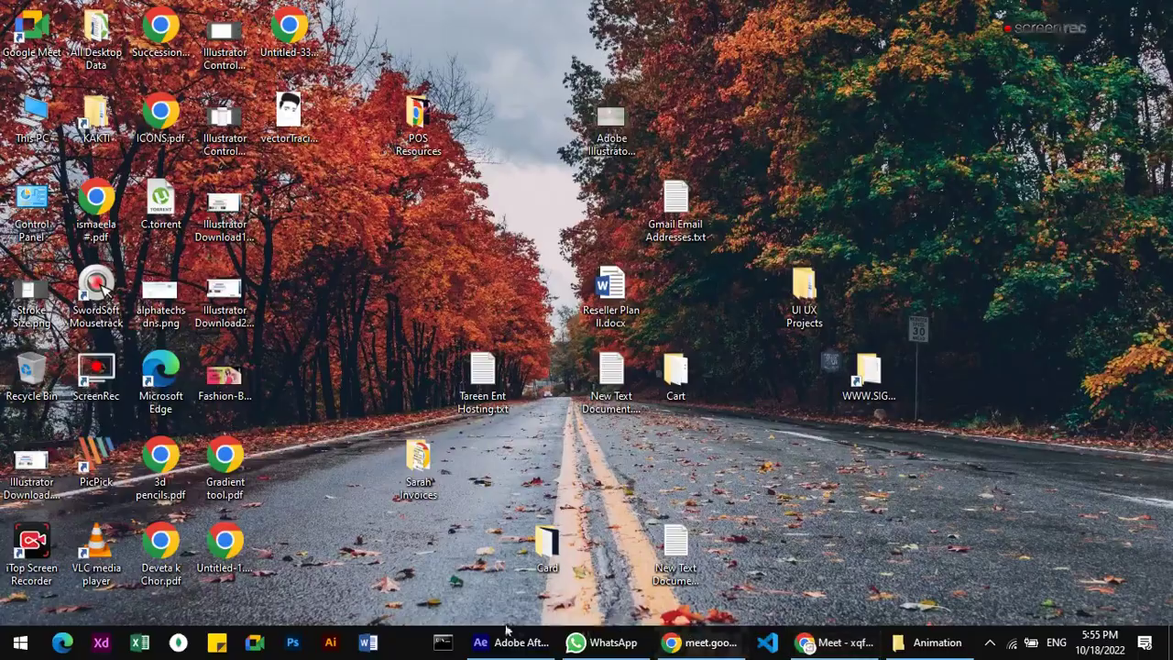
Restore the After Effects window showing the Animation Clock project's Artwork Prepared composition.
click(513, 642)
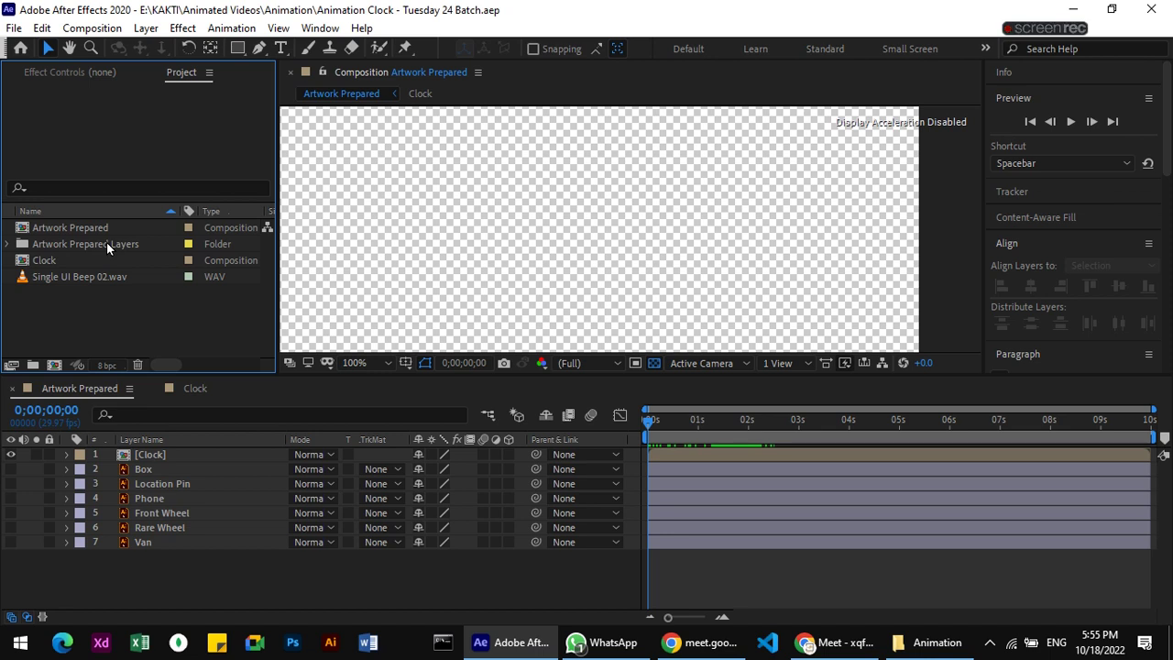
Turn on visibility for Box, Location Pin, Phone, Front Wheel, Rare Wheel and Van, and fit the viewer.
click(11, 468)
click(11, 483)
click(11, 497)
click(11, 513)
click(11, 528)
click(11, 542)
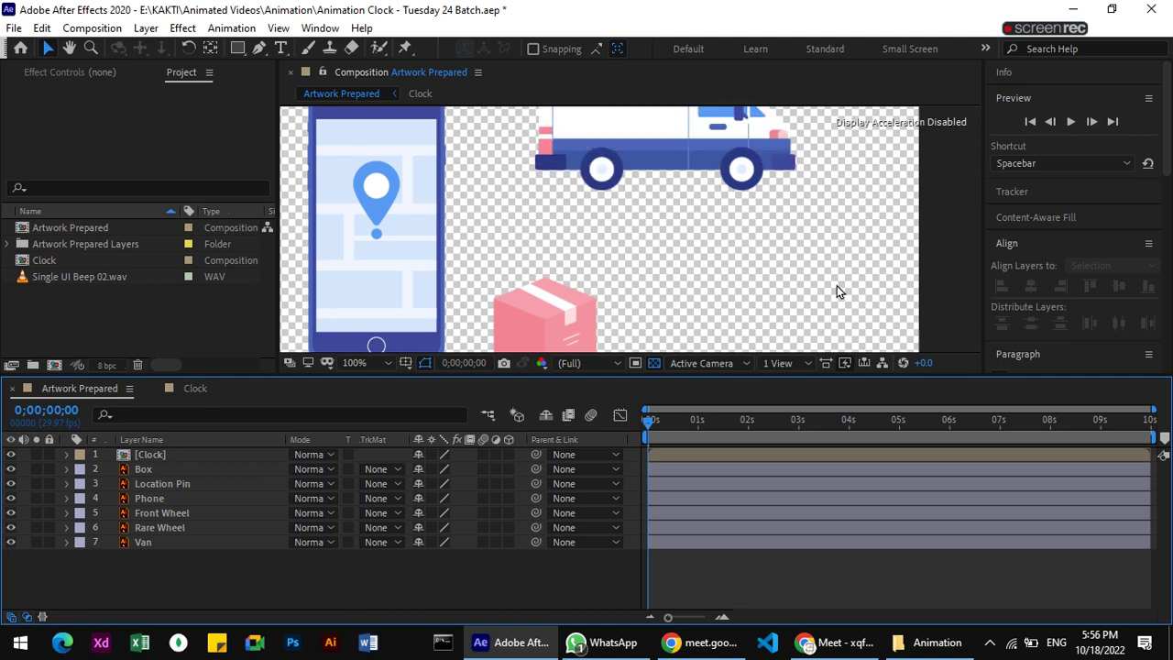
key(comma)
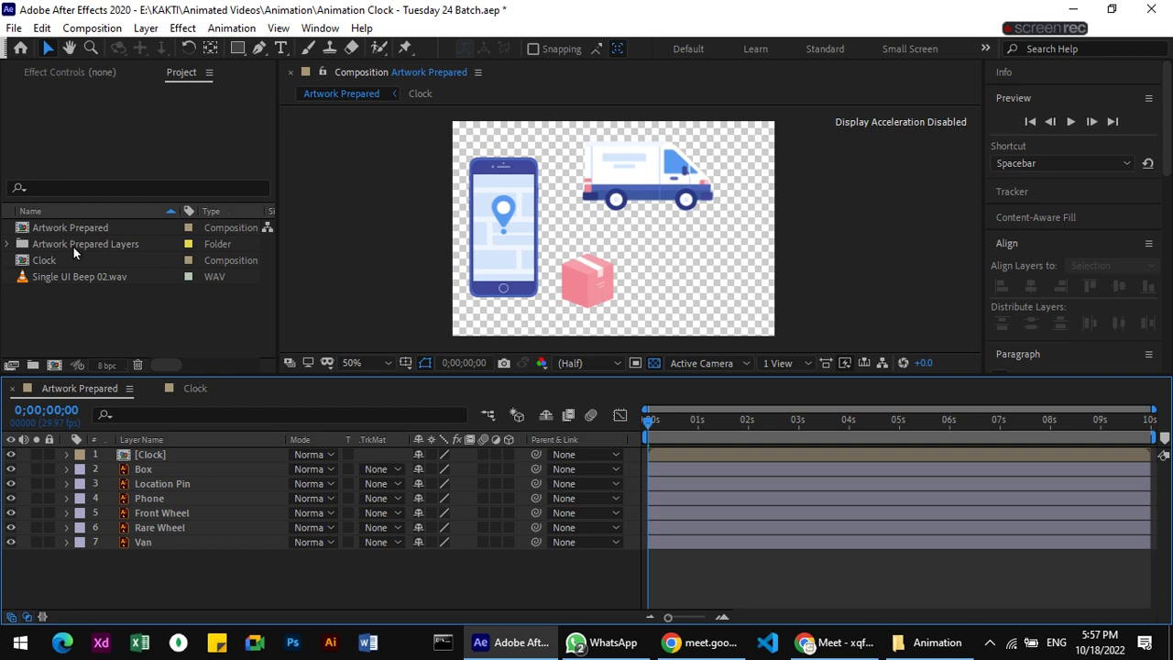
click(80, 226)
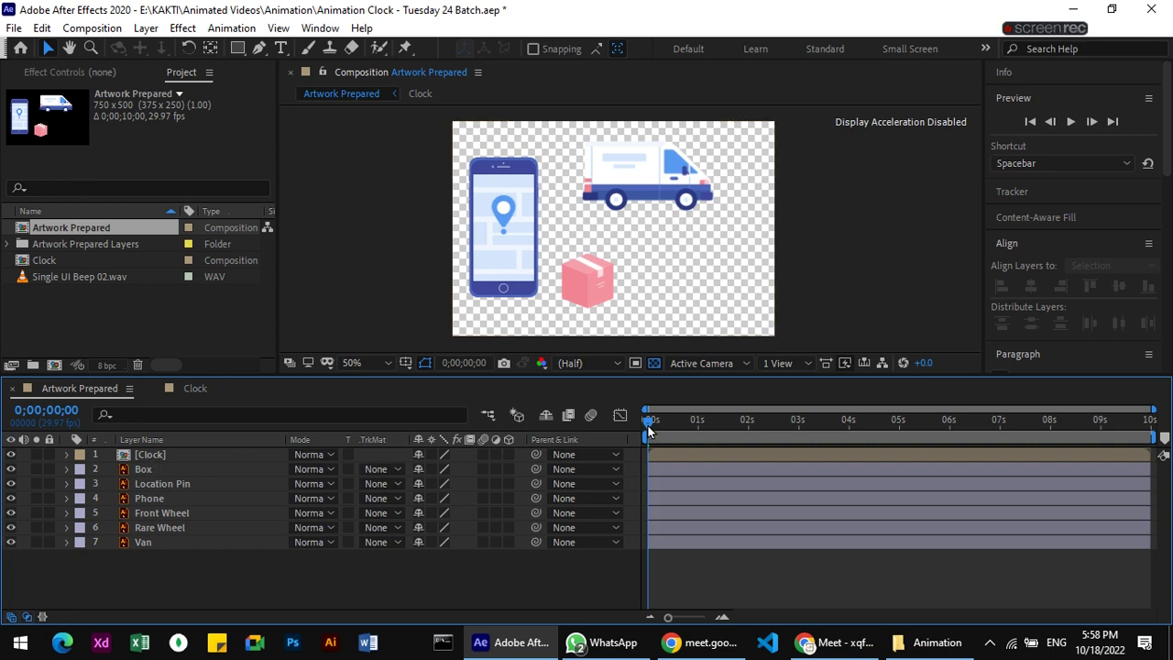
mouse_move(648, 424)
mouse_down()
mouse_move(663, 422)
mouse_move(613, 421)
mouse_up()
mouse_move(649, 421)
mouse_down()
mouse_move(771, 433)
mouse_move(626, 423)
mouse_up()
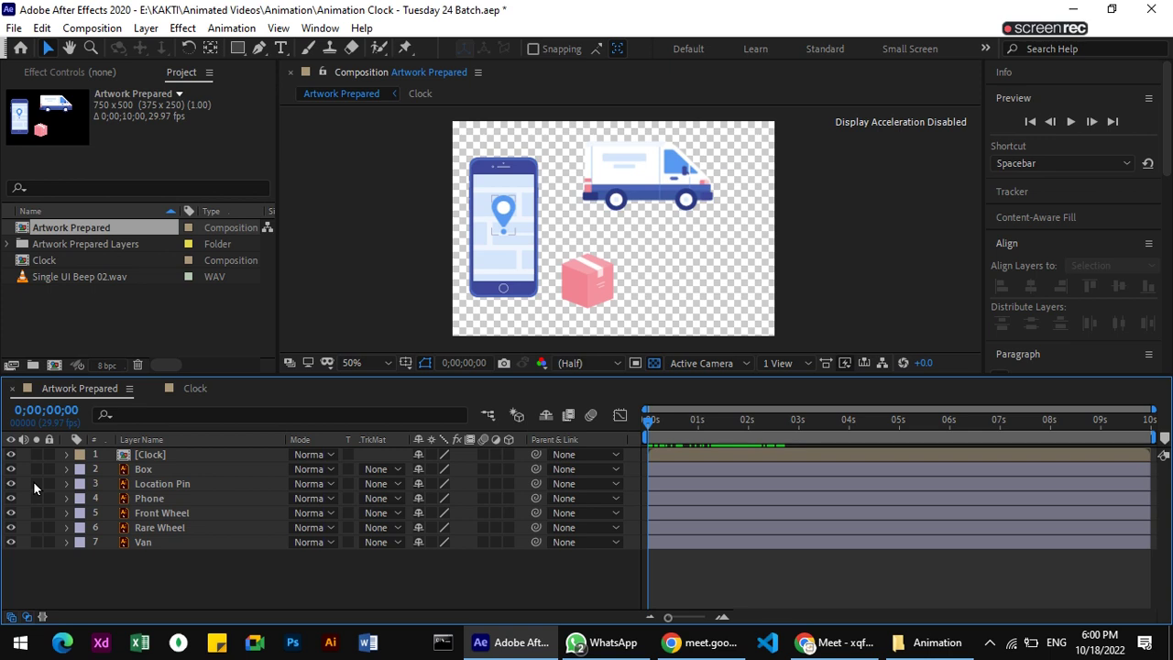
Test soloing Location Pin, Phone and Front Wheel, clear them, then solo only the Clock layer.
click(35, 481)
click(35, 483)
click(34, 499)
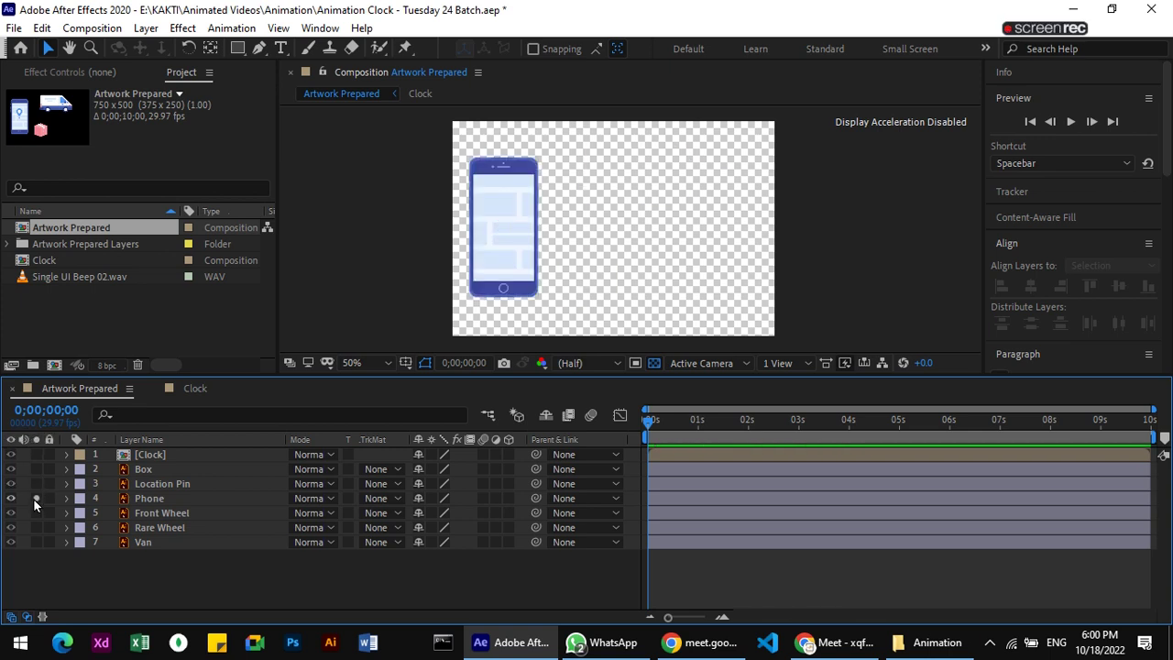
click(35, 498)
click(34, 512)
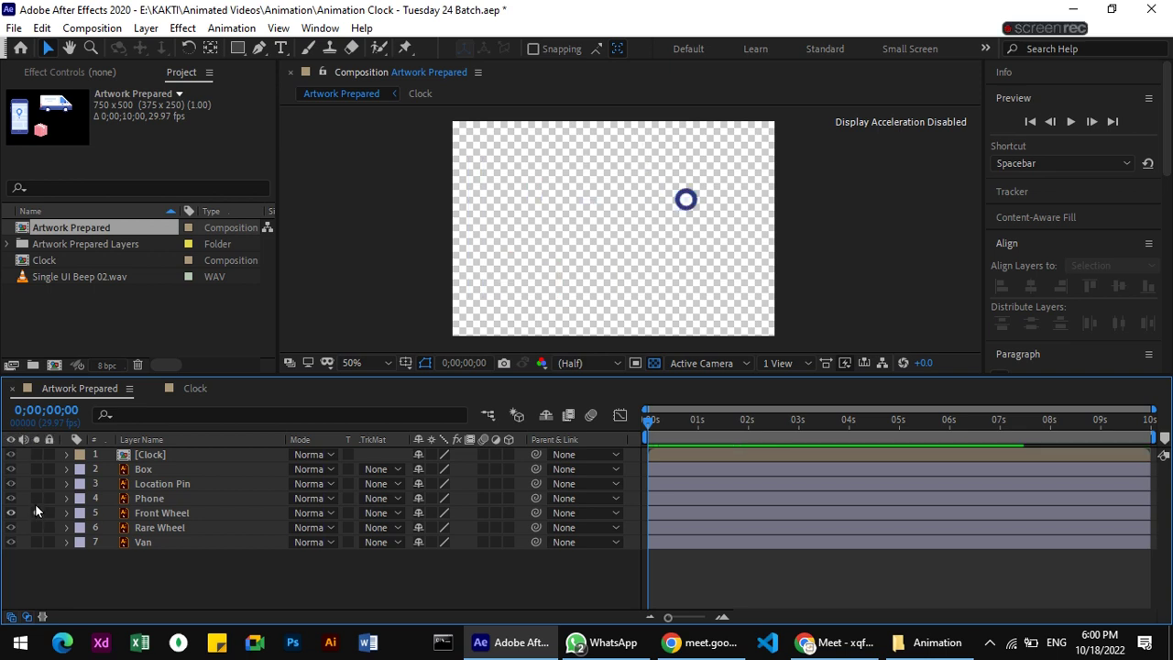
click(35, 497)
click(36, 483)
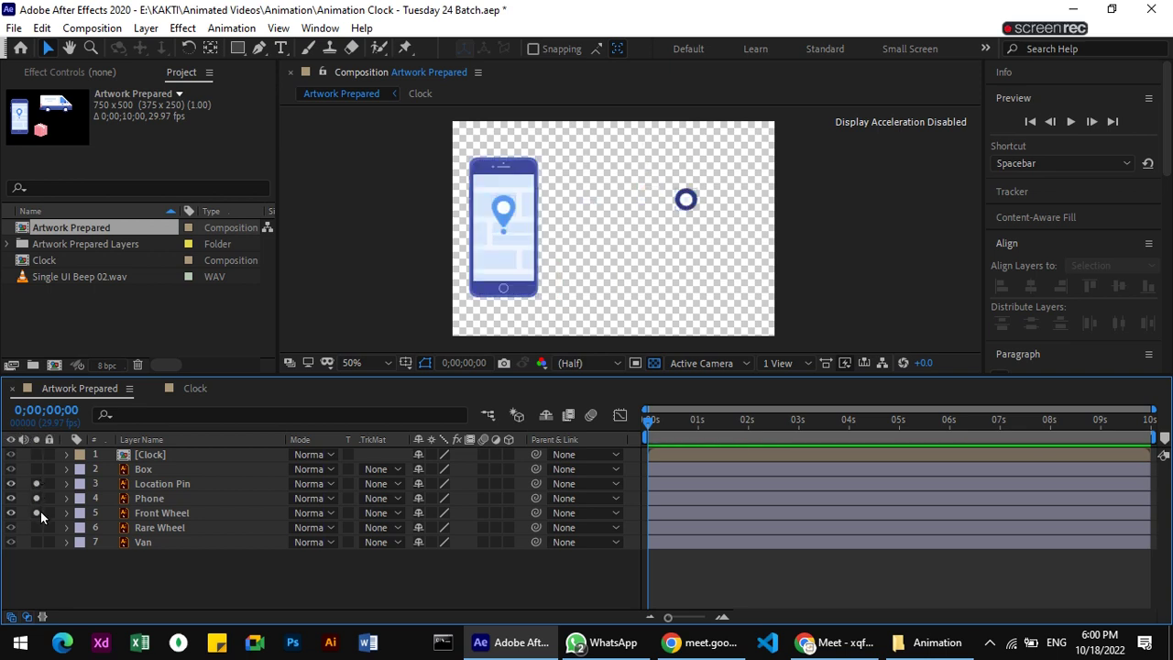
click(35, 512)
click(35, 498)
click(34, 483)
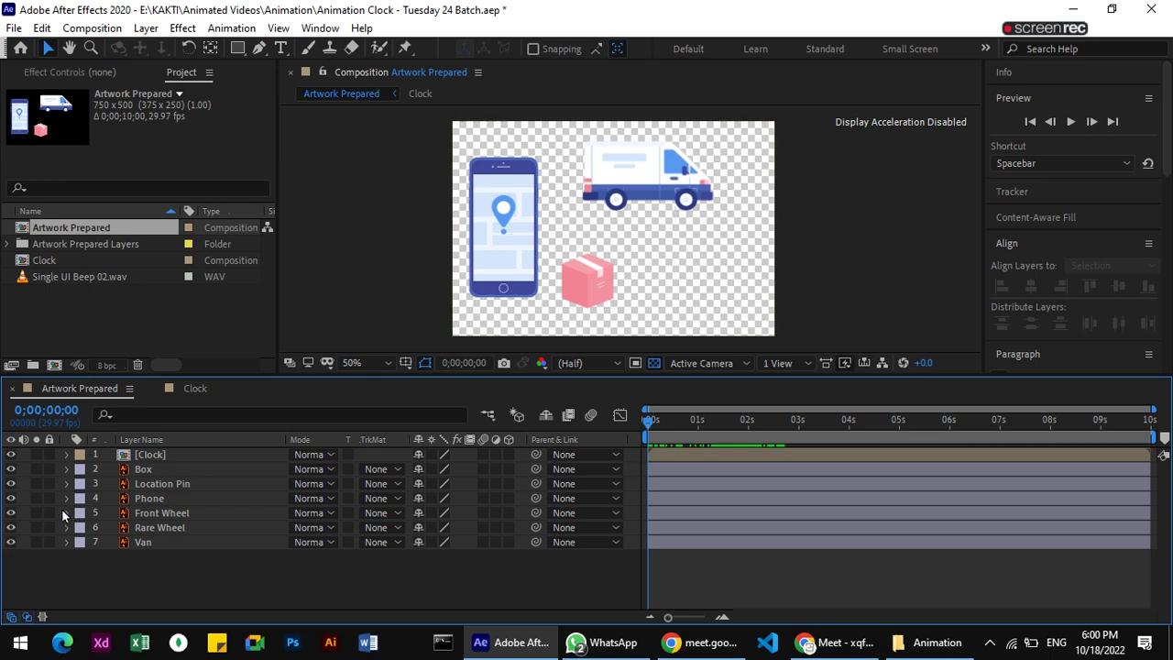
click(37, 454)
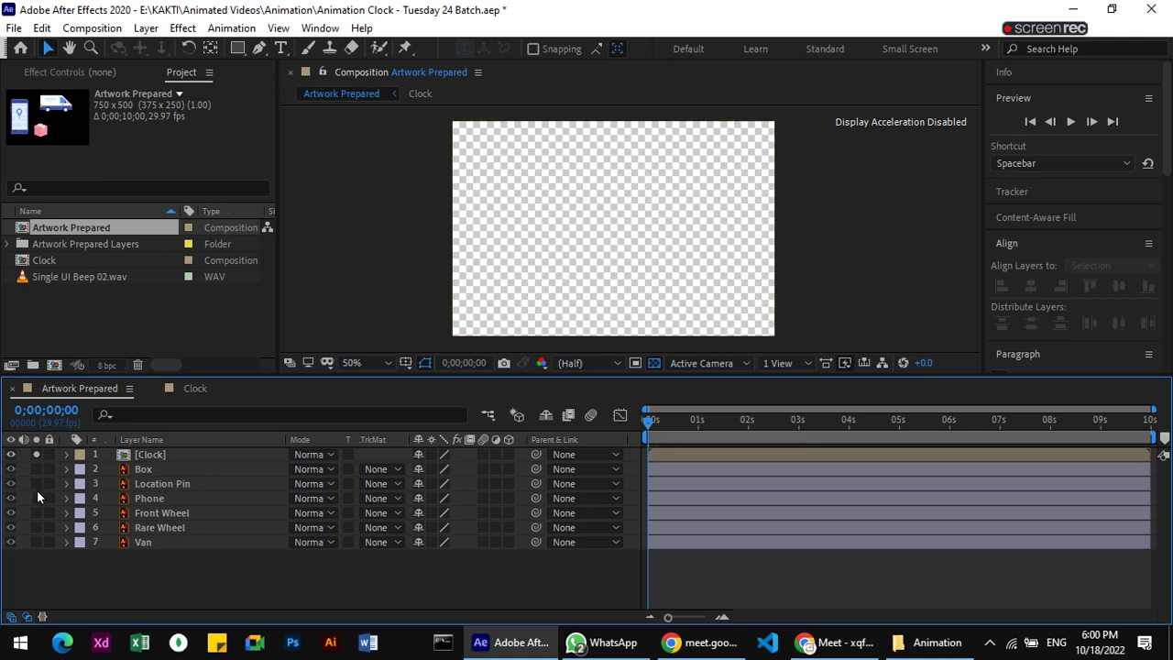
Select the Clock layer and scrub the timeline to about 0;00;02;28 to watch its hand turn.
drag(648, 425, 803, 428)
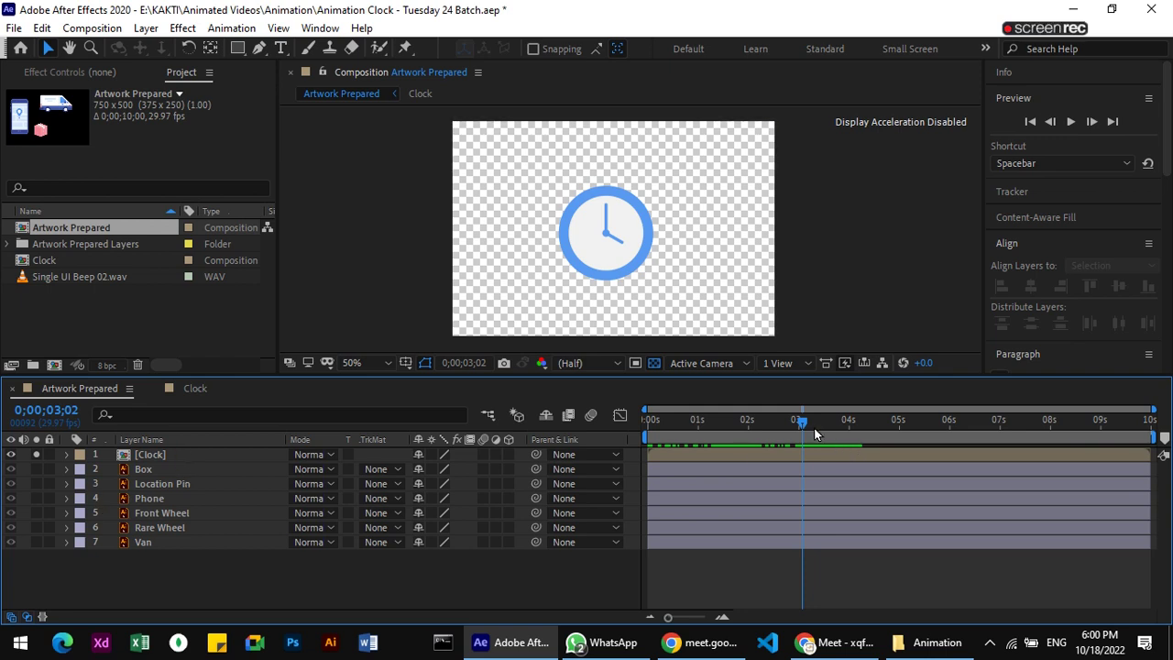
mouse_move(801, 421)
mouse_down()
mouse_move(738, 420)
mouse_move(799, 423)
mouse_up()
drag(799, 424, 743, 422)
click(184, 455)
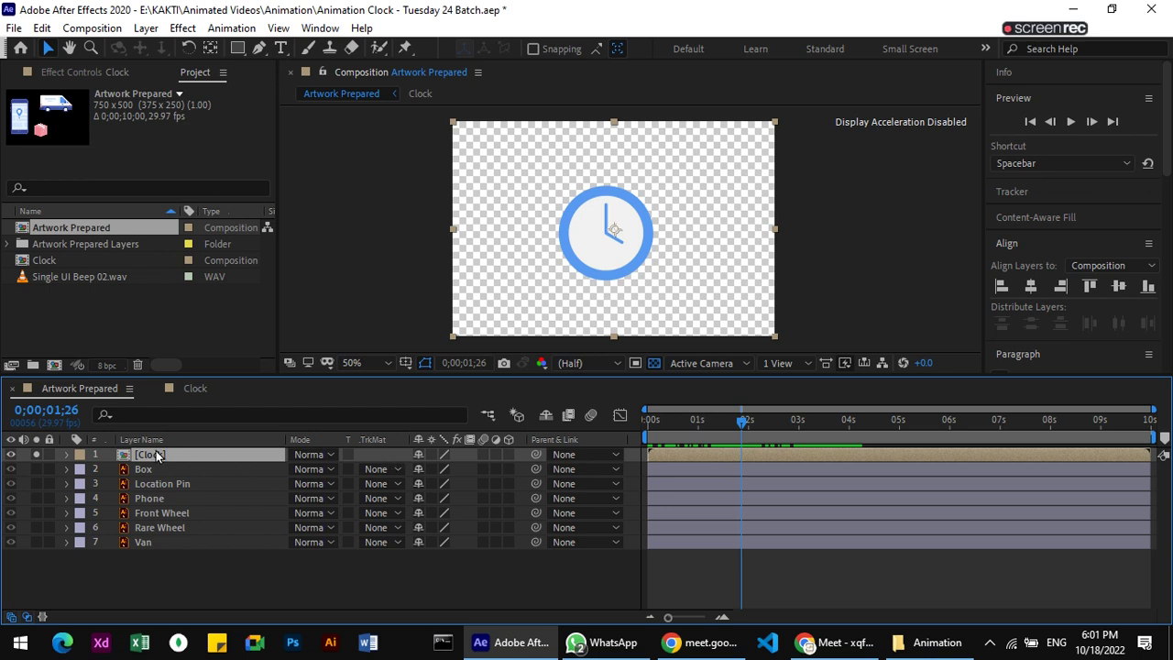
drag(742, 423, 806, 457)
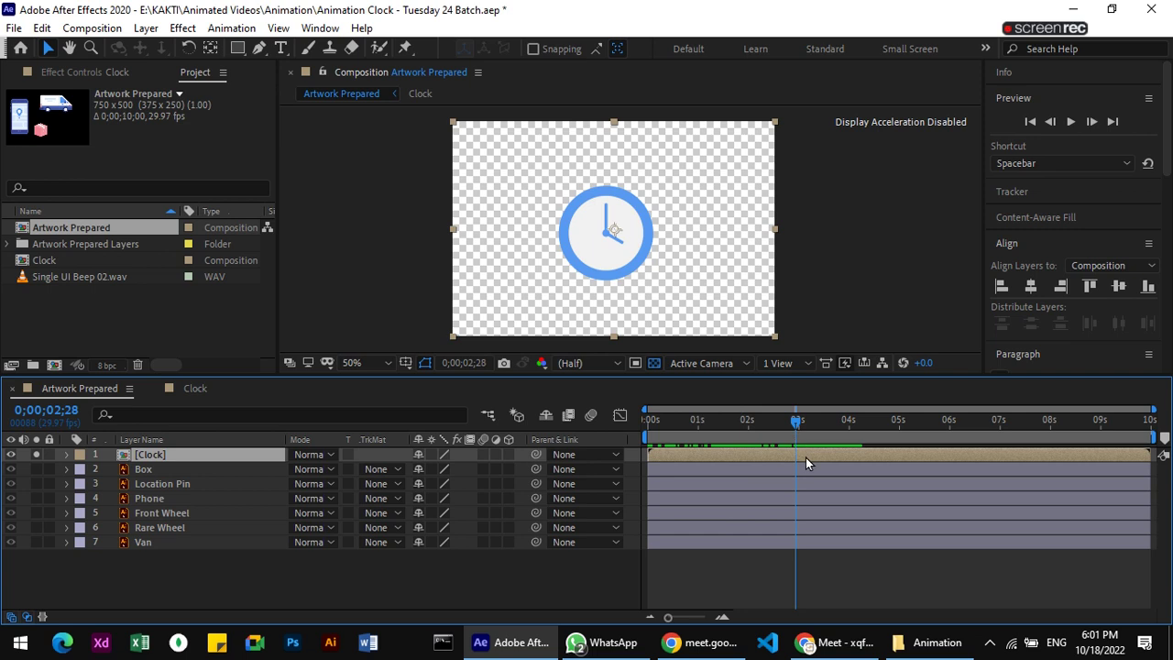
click(205, 470)
click(142, 439)
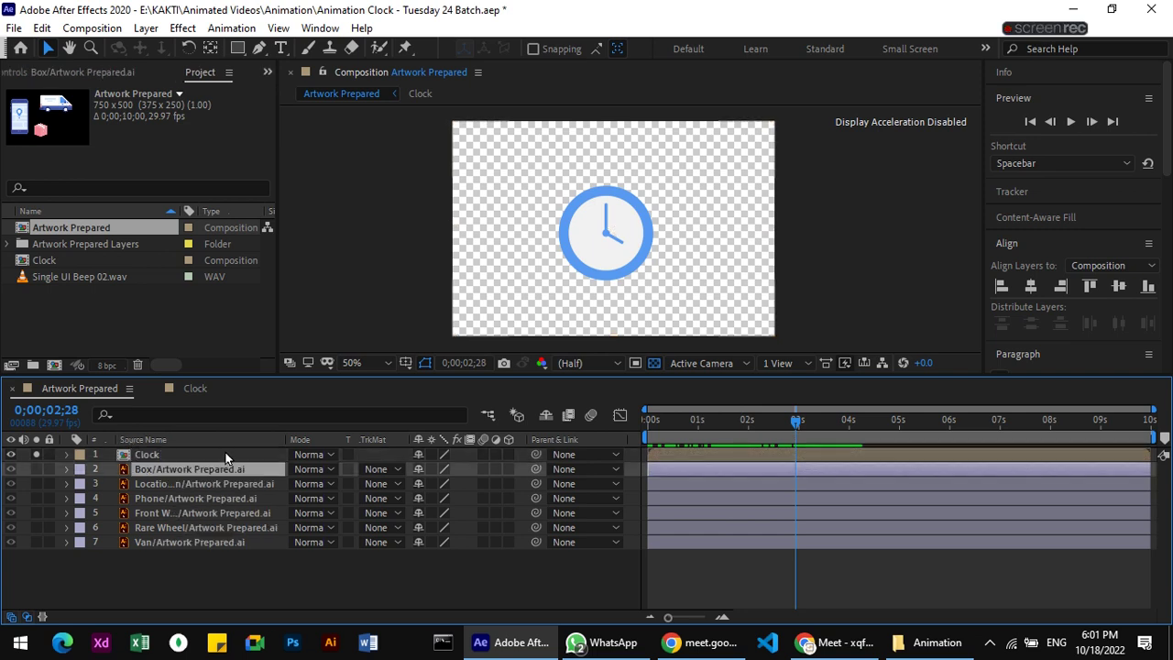
click(67, 455)
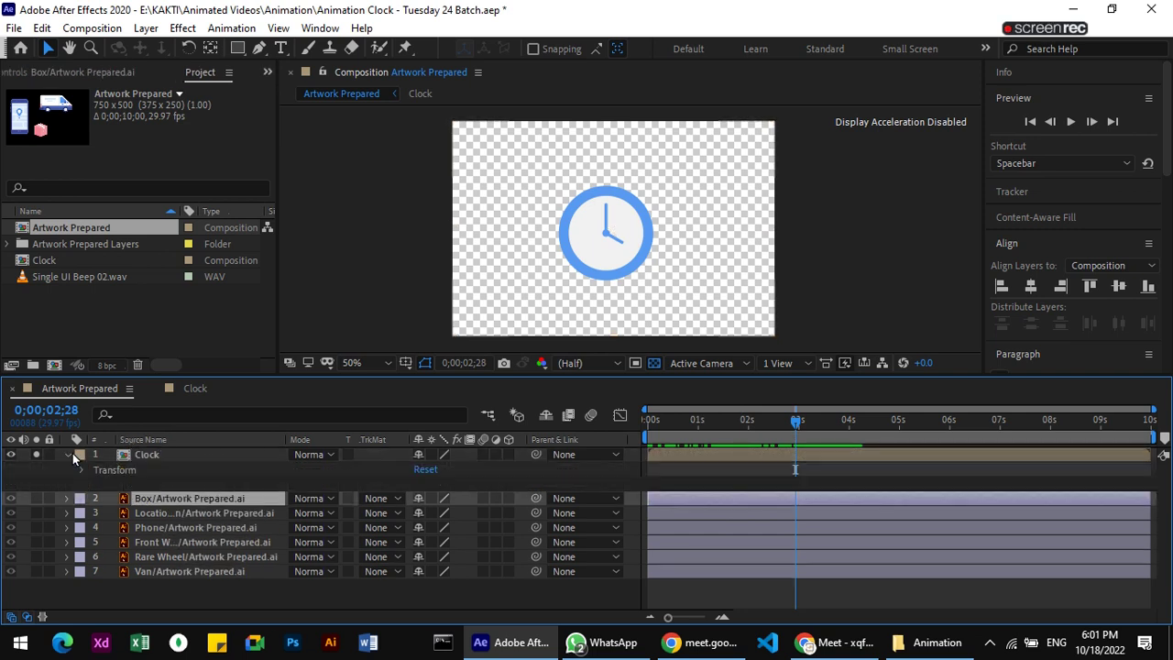
click(183, 442)
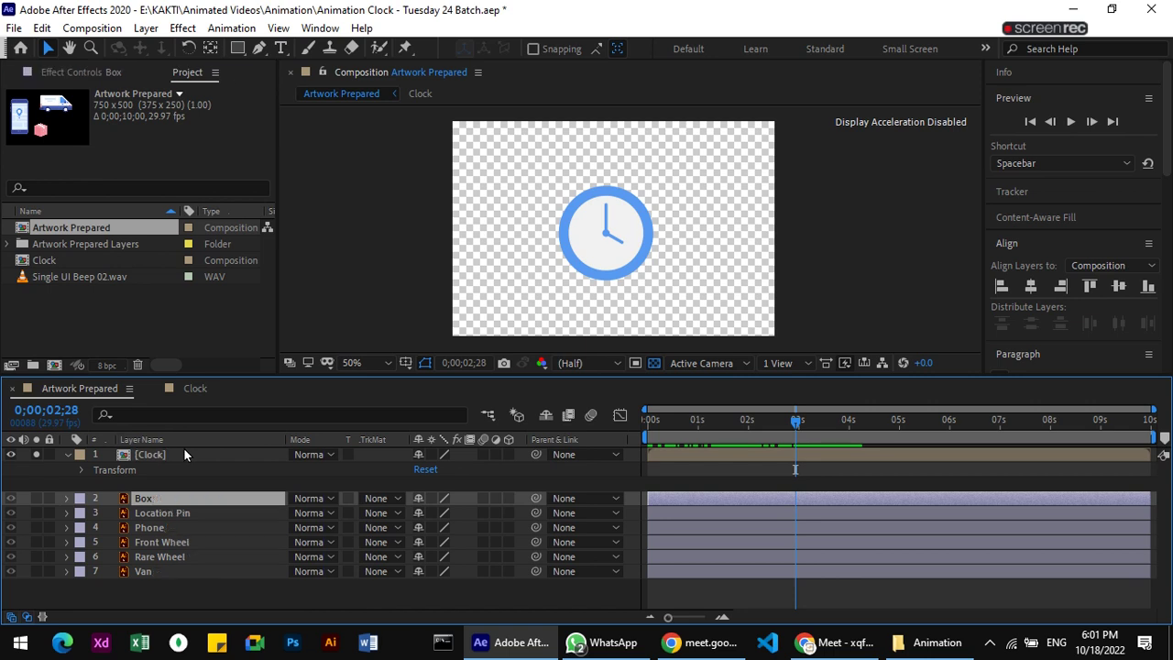
click(81, 470)
click(82, 470)
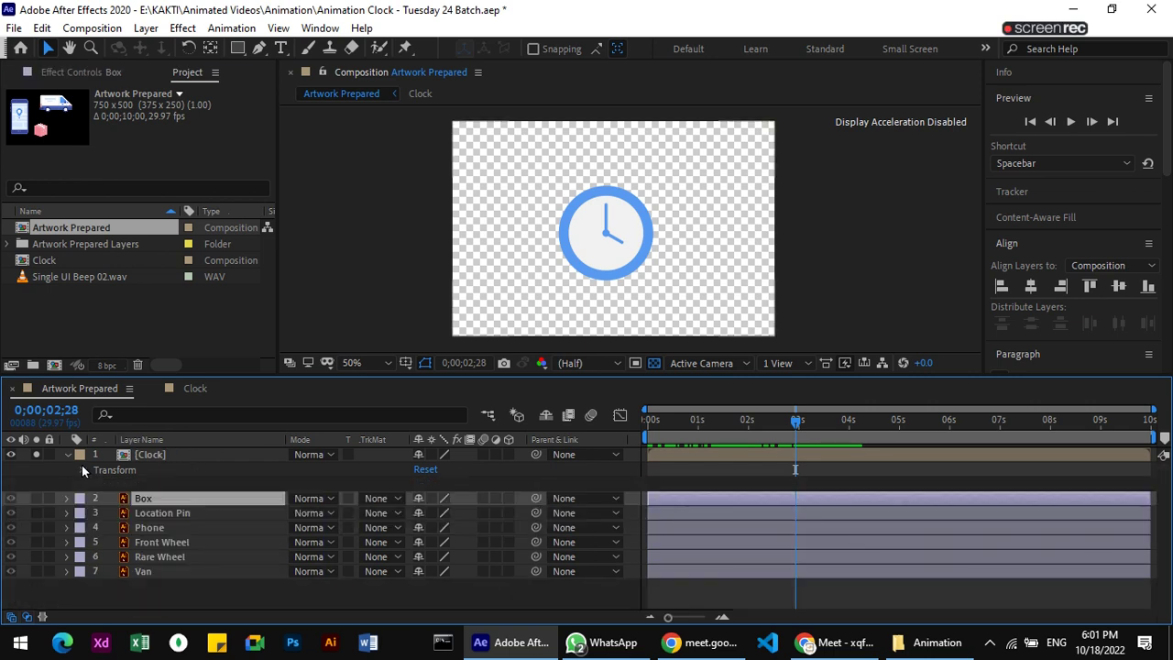
double_click(164, 452)
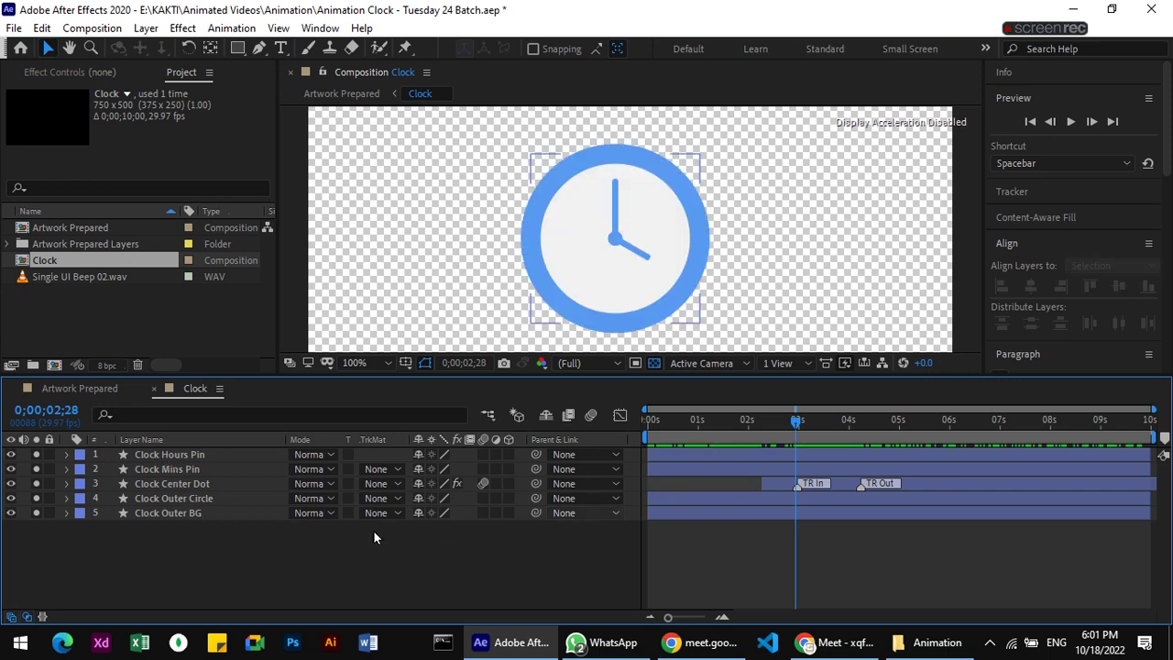
click(64, 388)
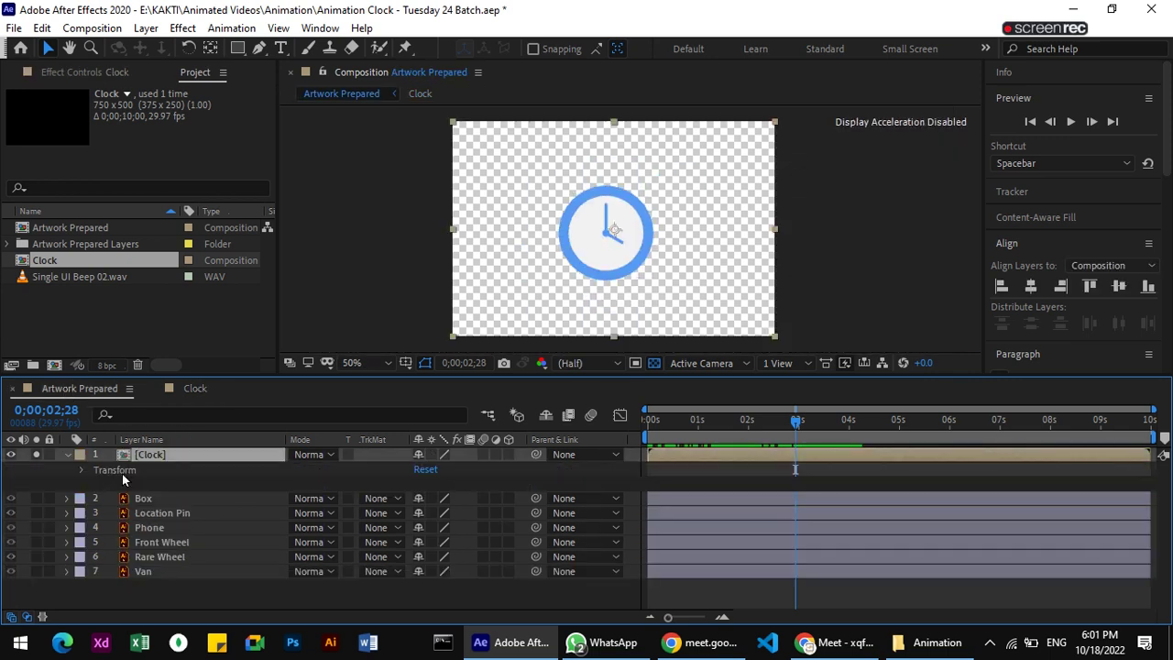
click(66, 455)
click(194, 388)
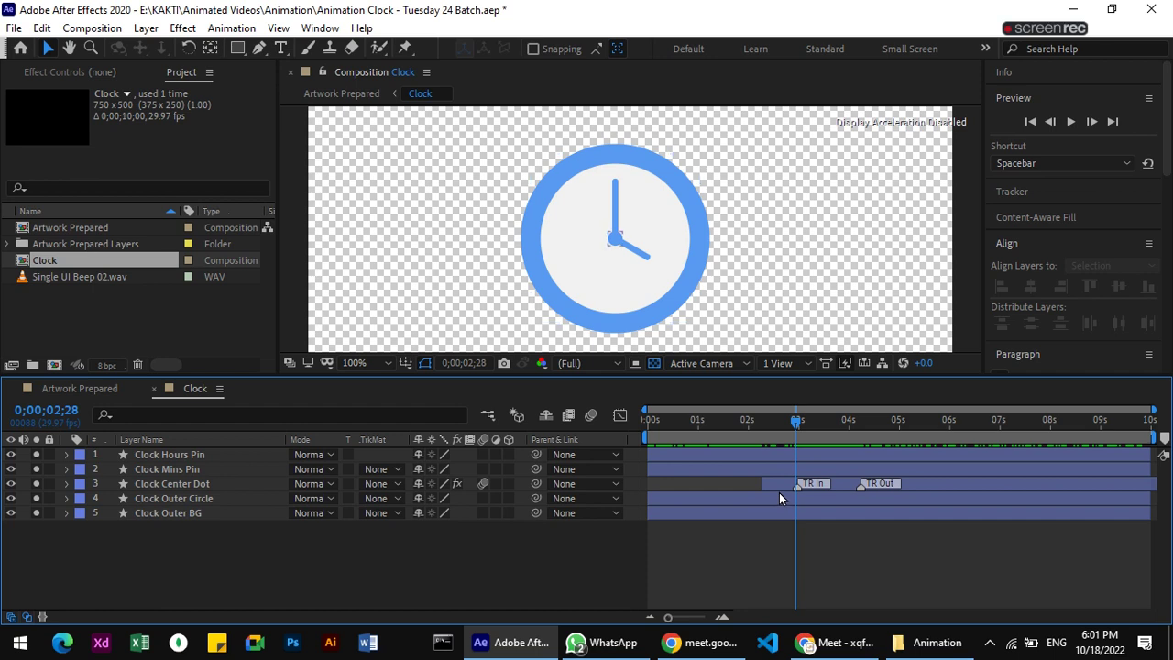
drag(798, 423, 900, 433)
drag(907, 434, 1095, 439)
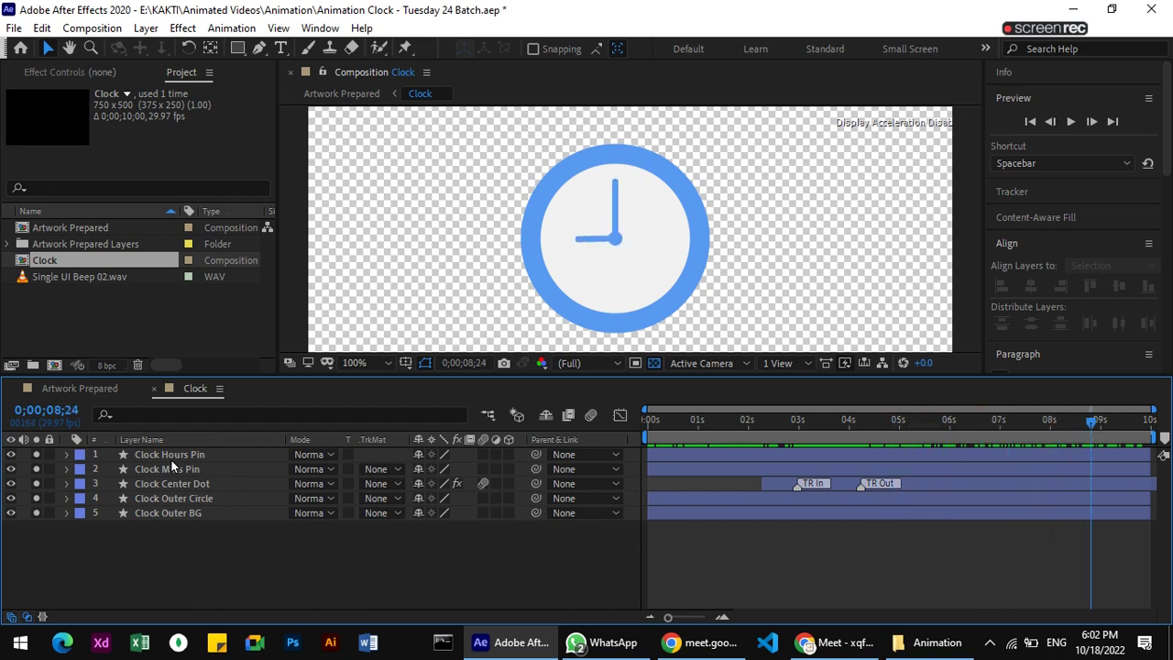
click(95, 388)
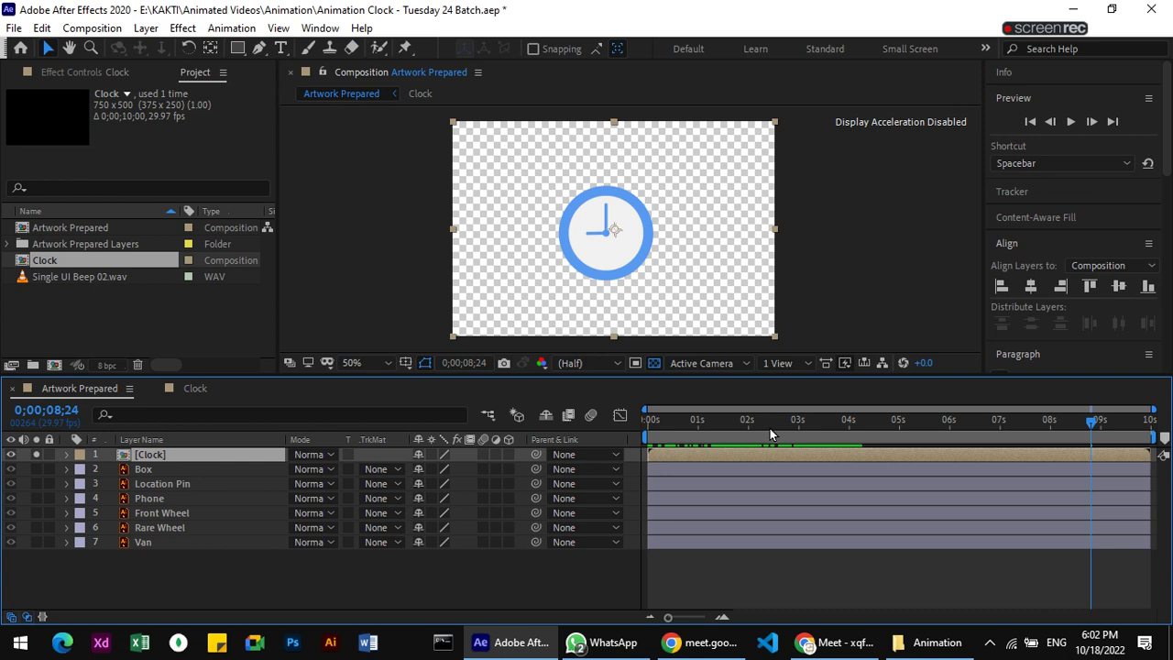
mouse_move(1078, 426)
mouse_down()
mouse_move(856, 444)
mouse_move(1005, 446)
mouse_up()
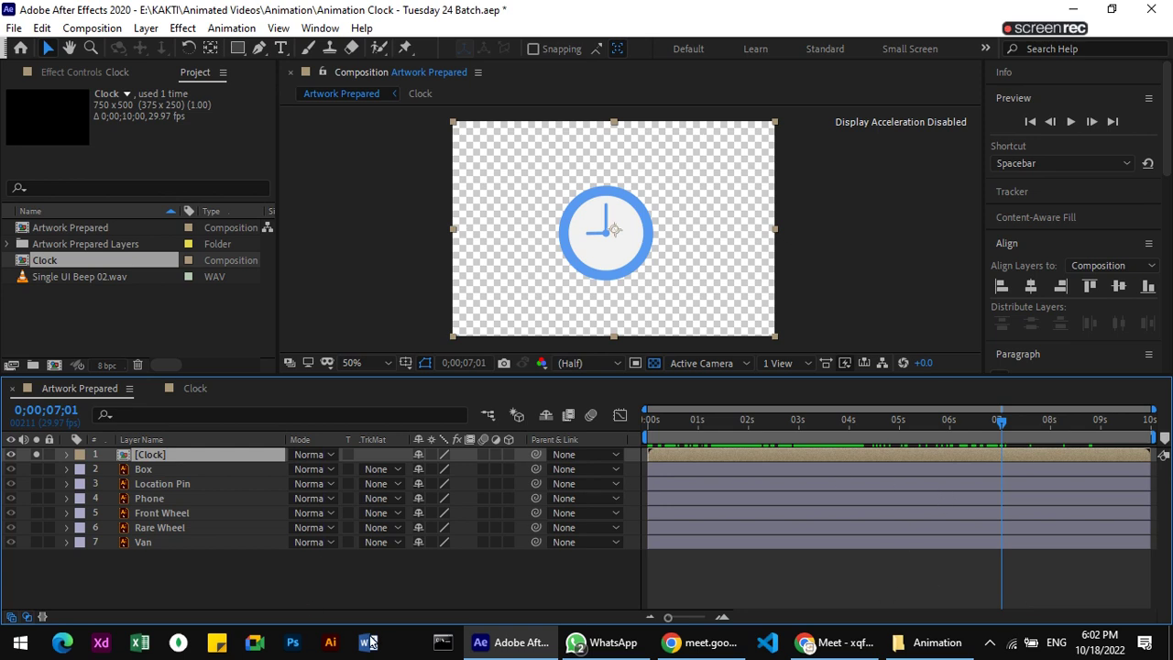
click(36, 499)
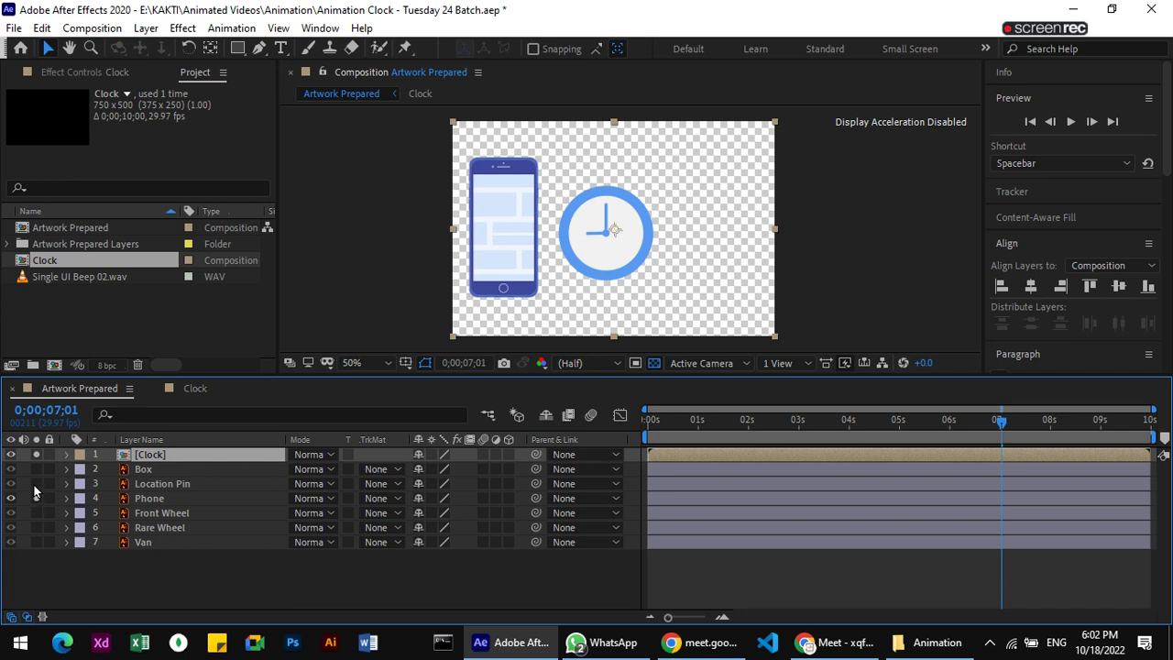
click(36, 484)
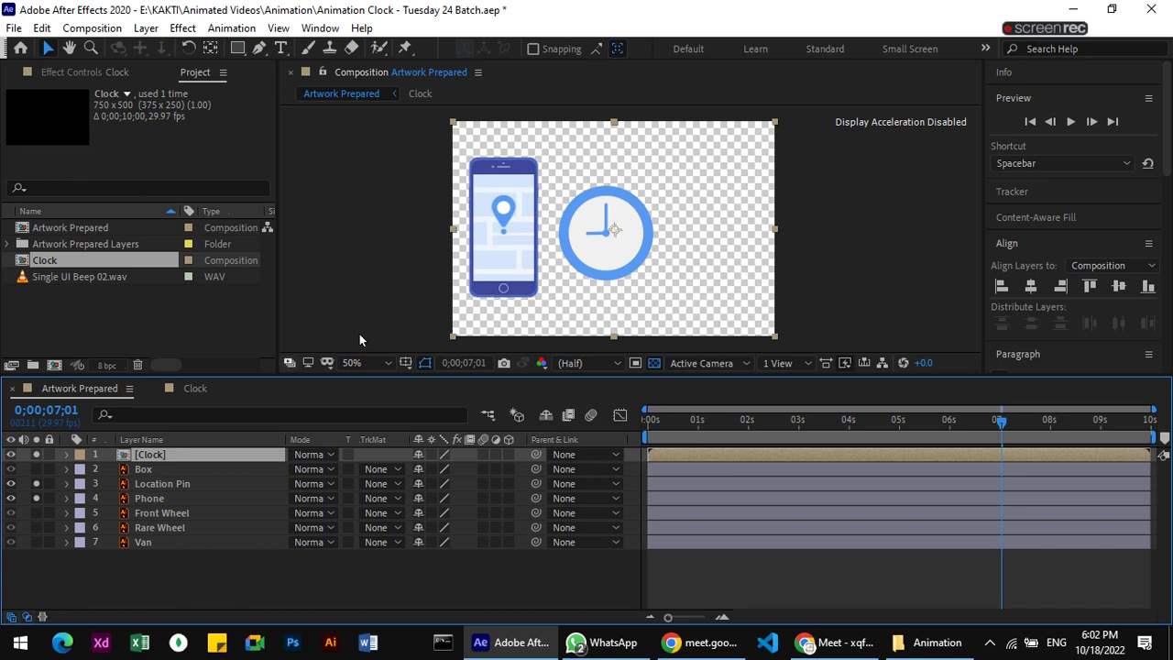
click(827, 248)
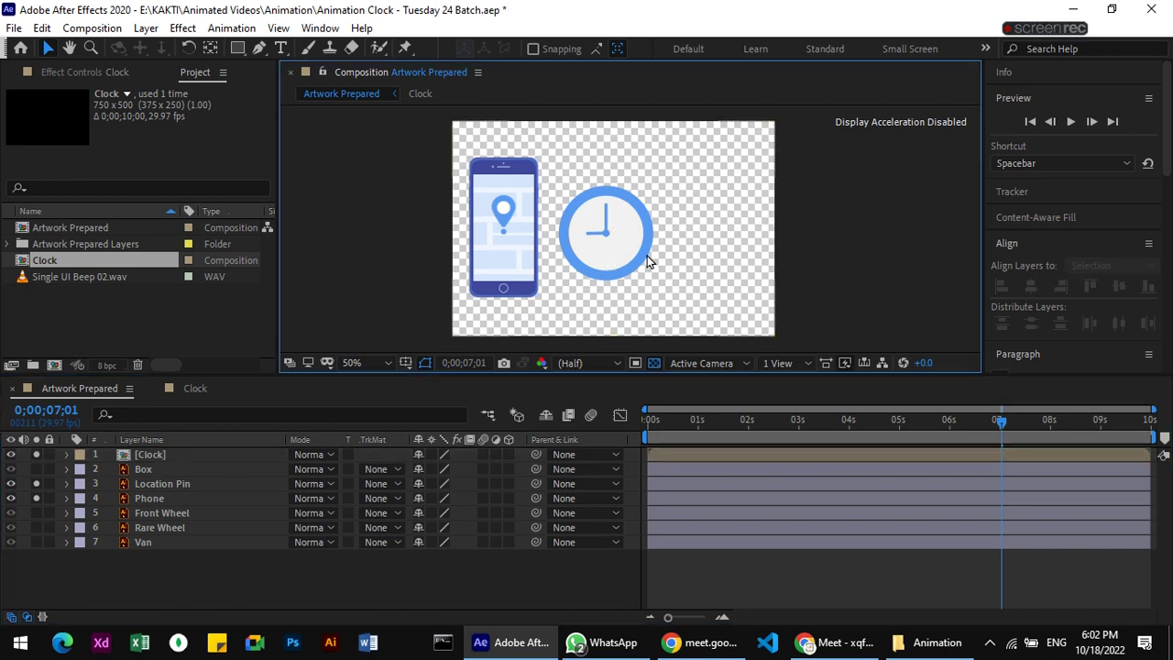
click(169, 457)
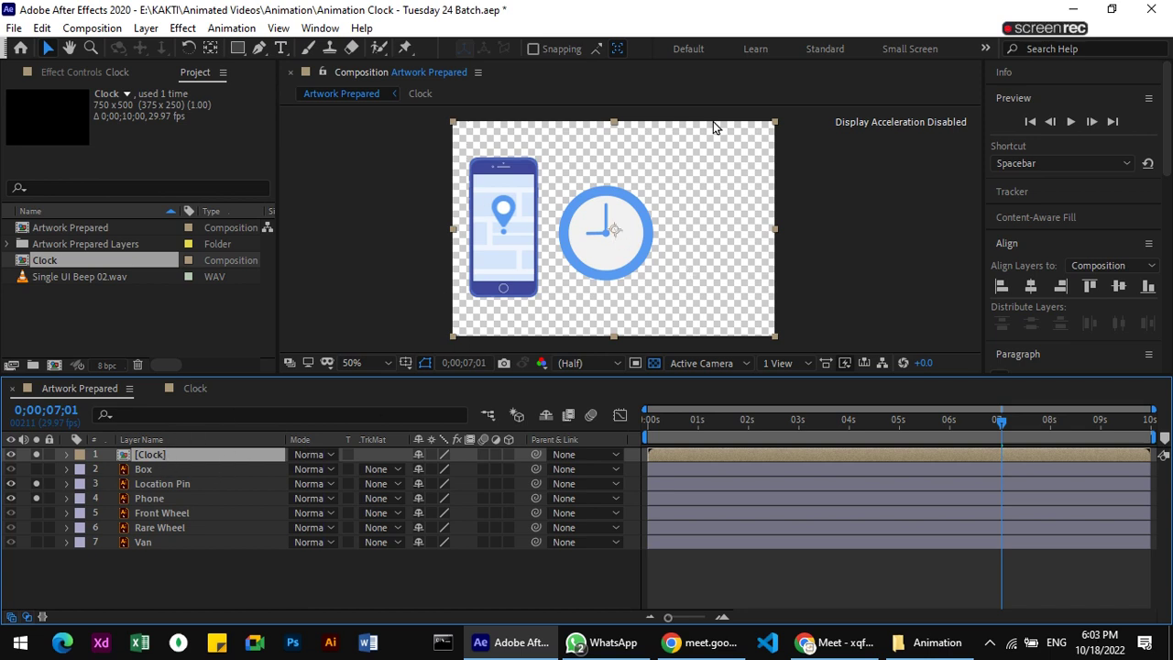
Hide the clock, then select the phone and location pin together and move them to the frame's centre.
click(35, 454)
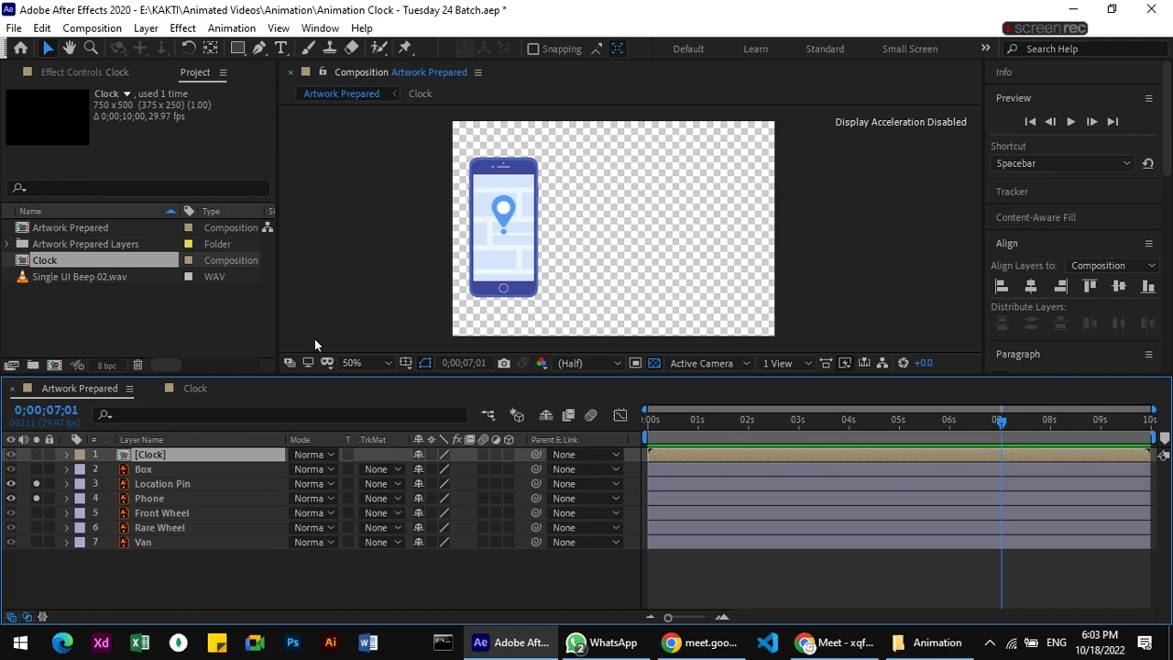
click(150, 483)
click(170, 504)
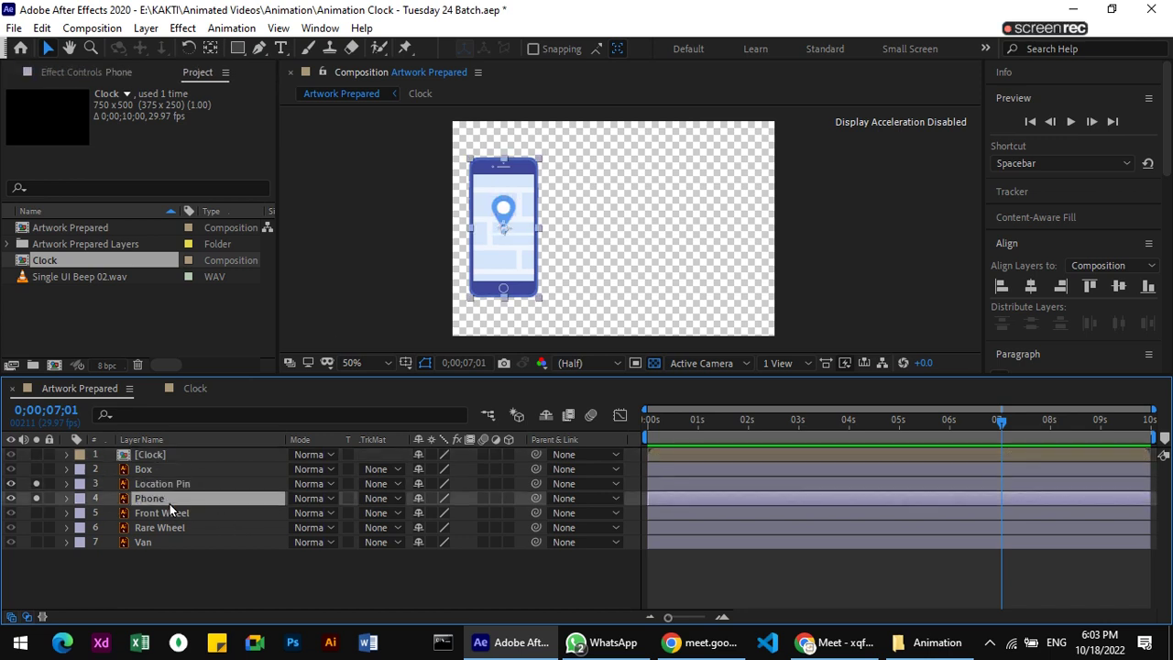
click(191, 484)
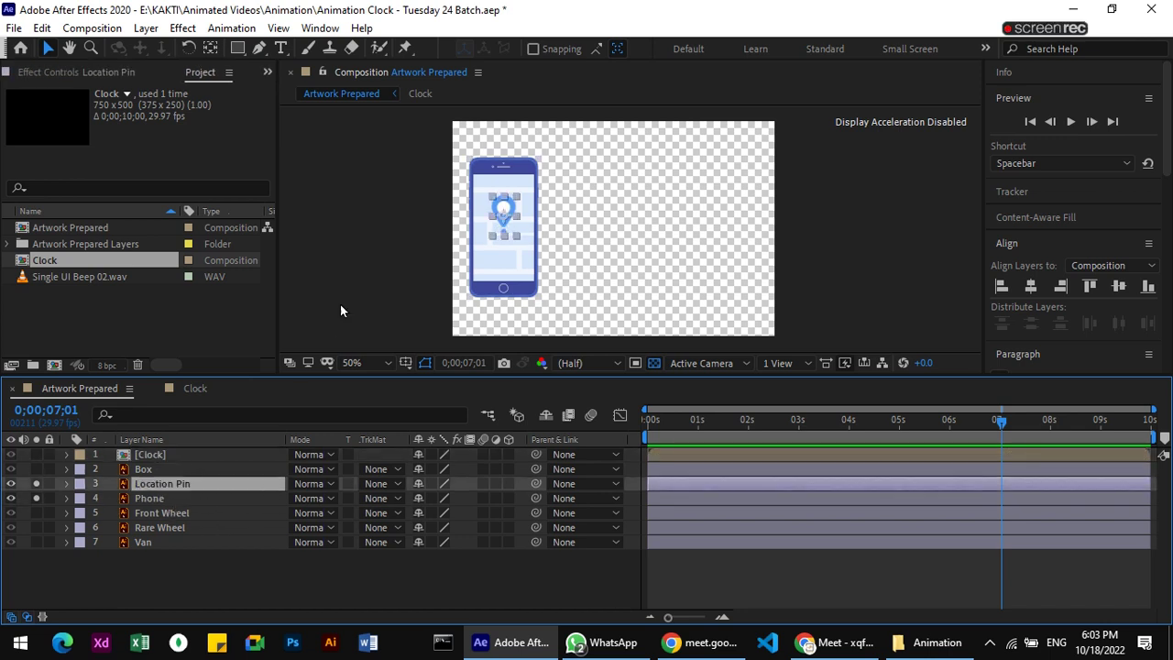
click(448, 137)
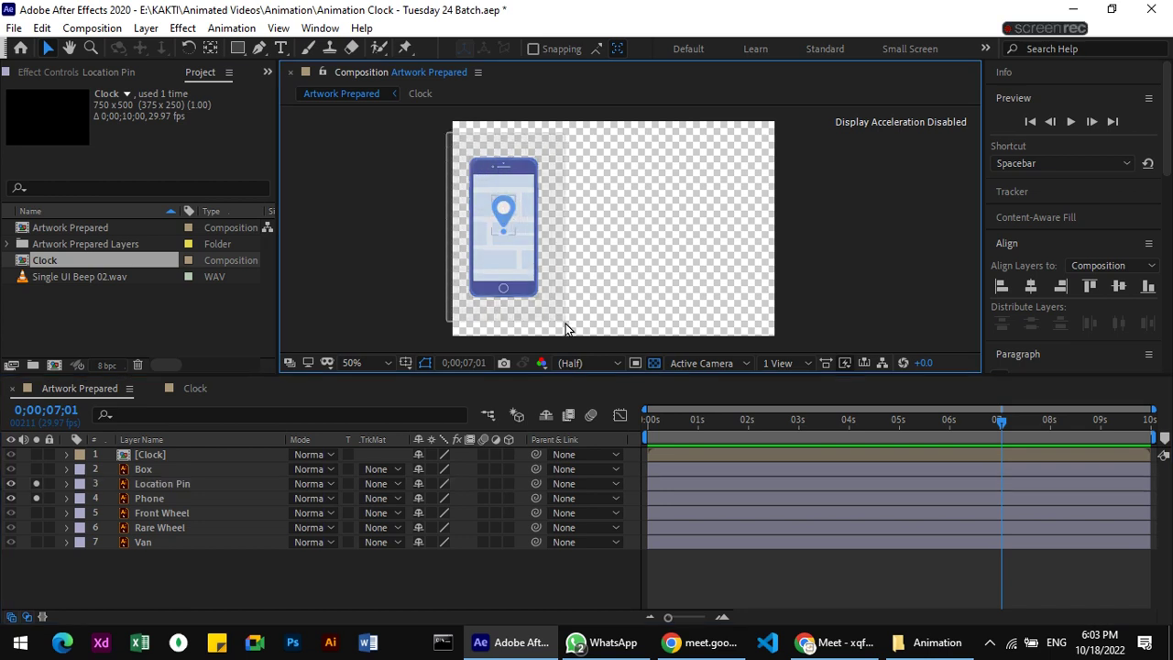
drag(566, 324, 449, 135)
drag(511, 268, 604, 280)
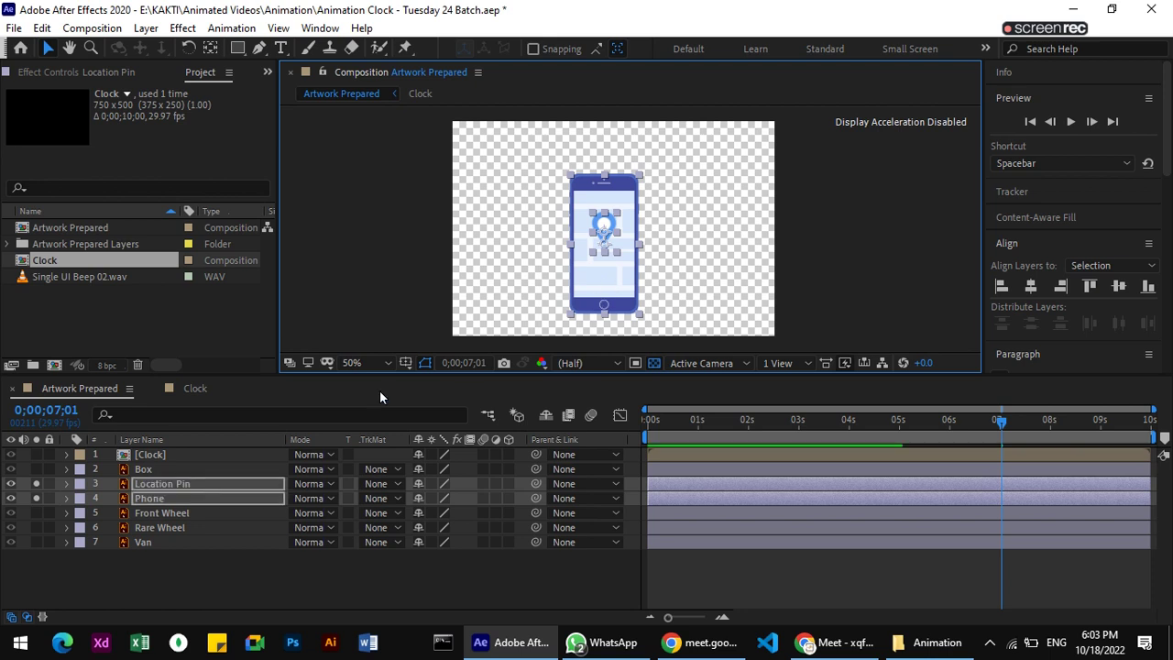
Show the Clock layer again and reselect the clock artwork over the phone.
click(38, 453)
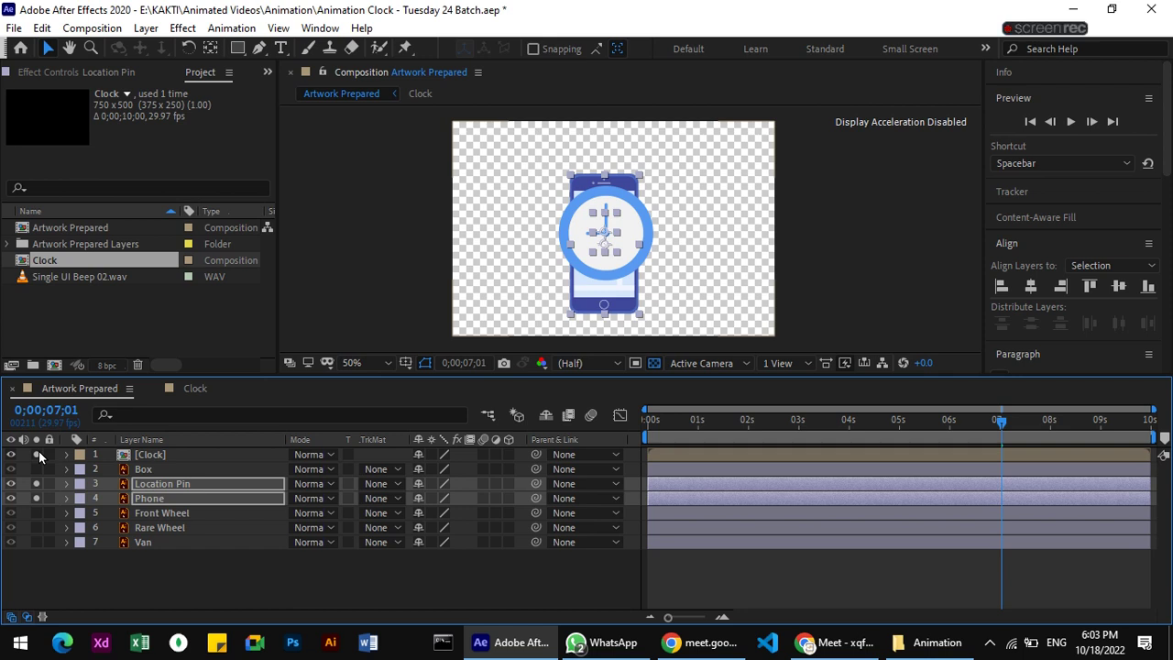
click(708, 265)
click(861, 268)
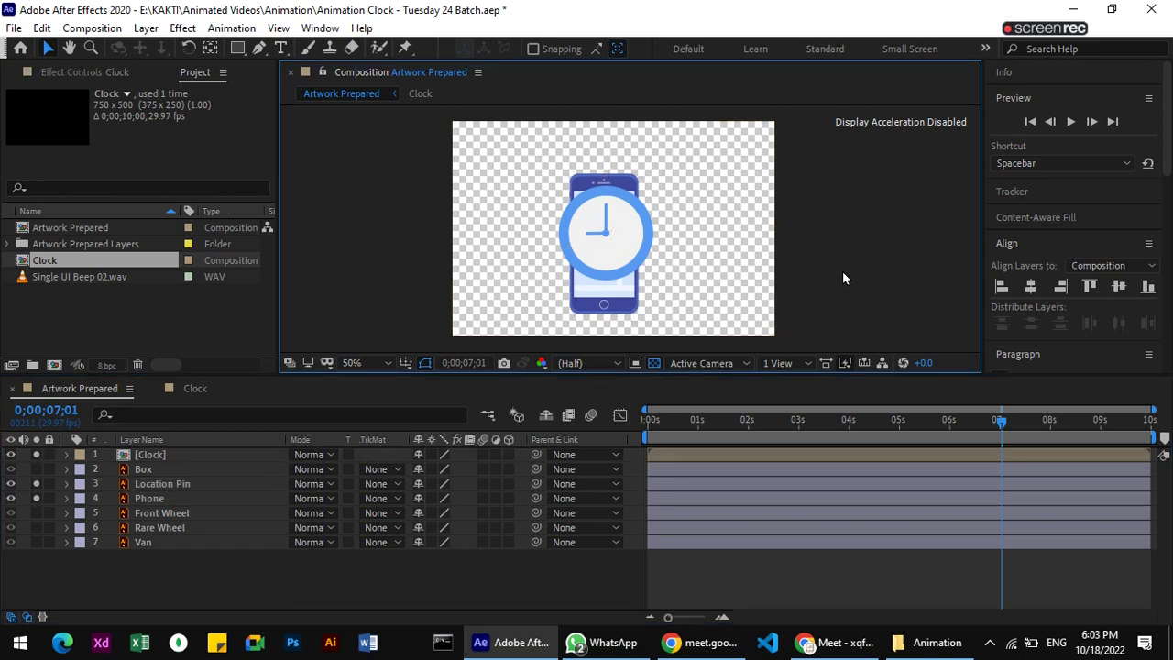
click(619, 263)
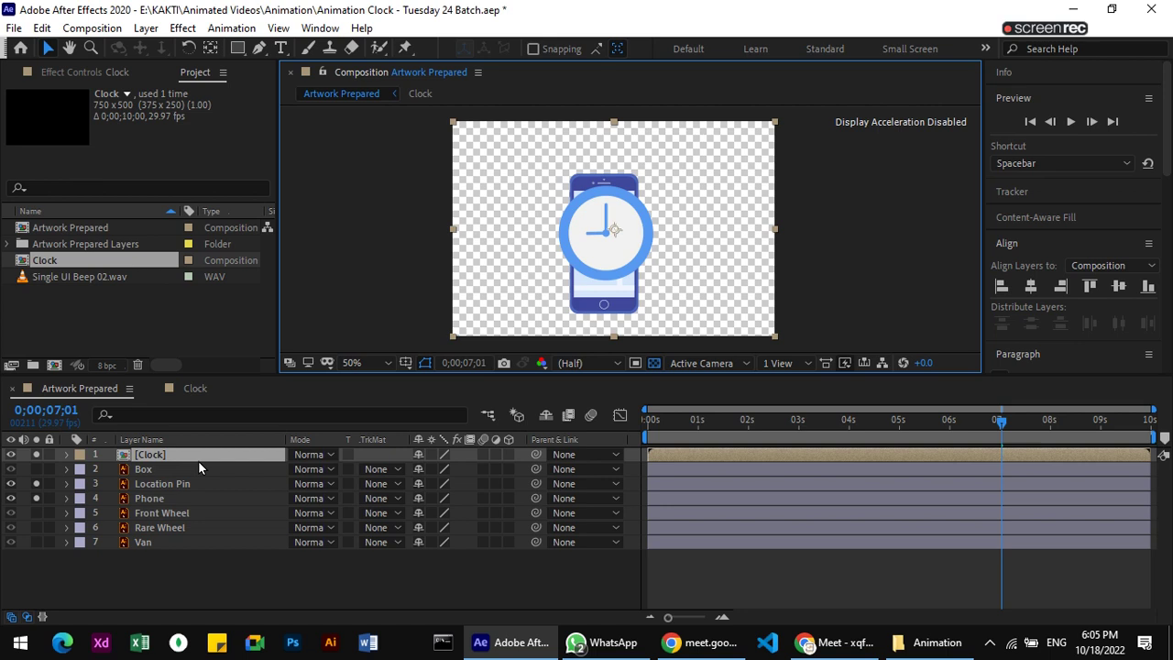
Reveal the clock's Scale, unlink proportions, and try a 60% then 53% width.
key(s)
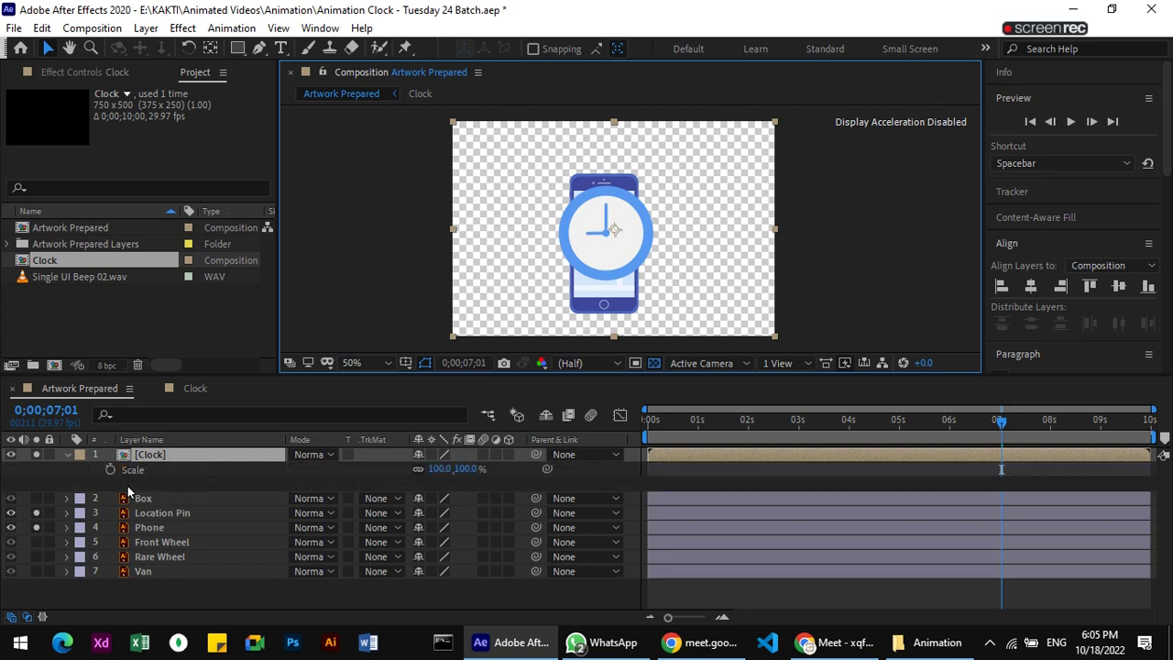
click(420, 473)
click(439, 469)
text(60)
key(Return)
drag(404, 469, 401, 468)
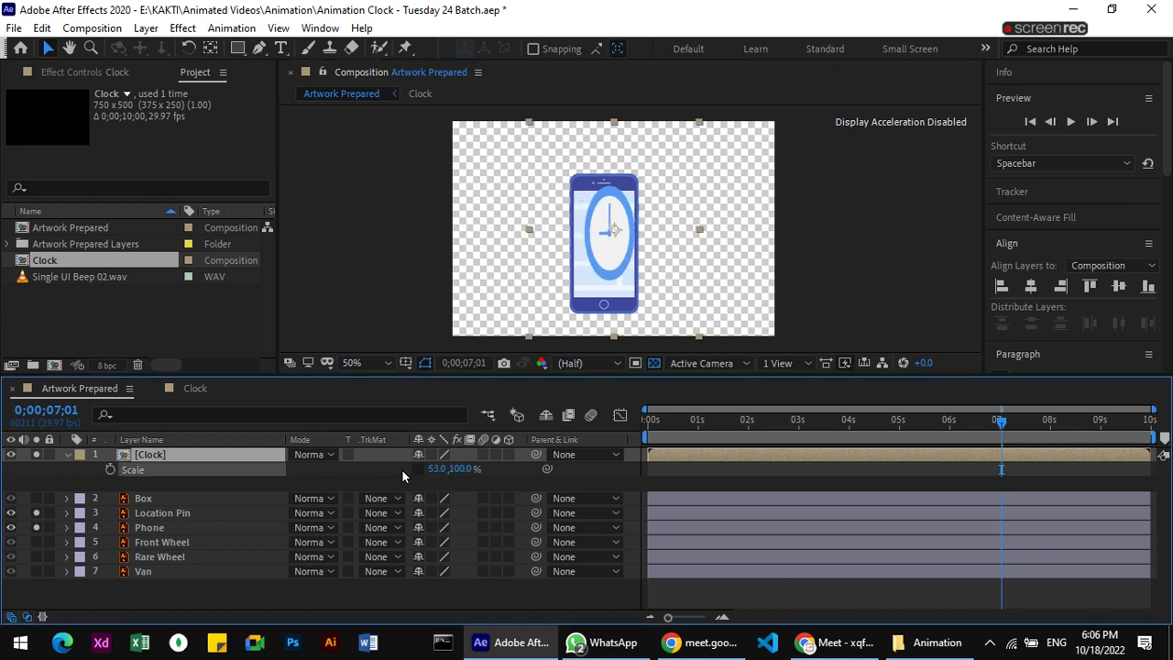
Try a 100 × 72 scale, then undo back to 100, 100%.
click(440, 468)
text(100)
key(Tab)
text(72)
key(Return)
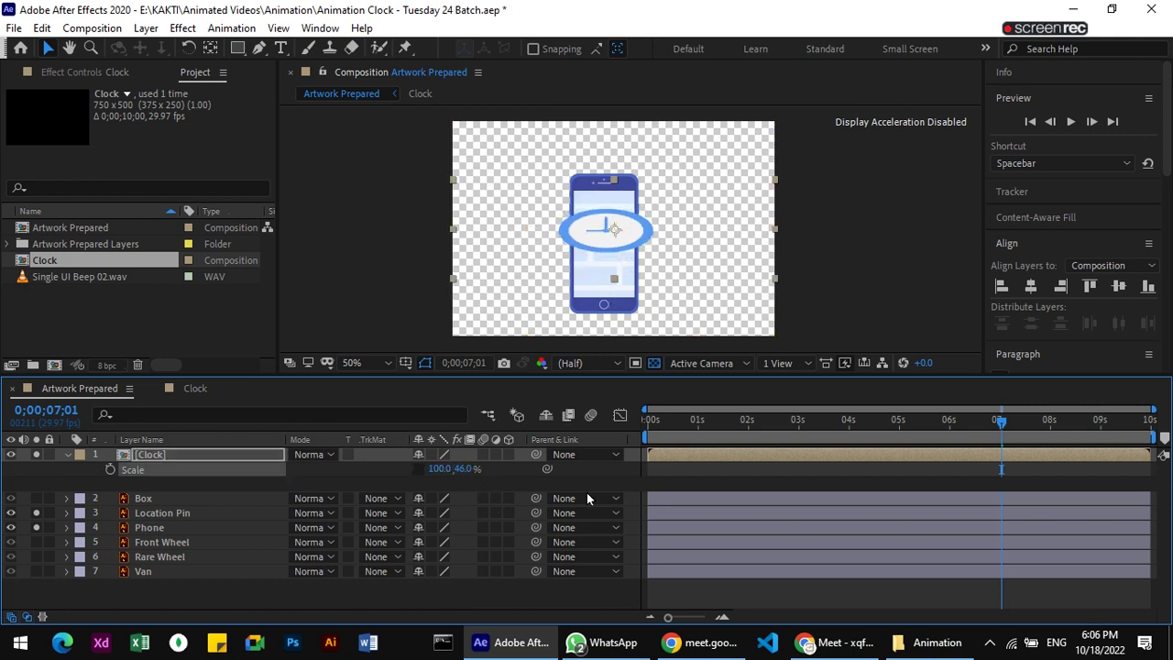
key(ctrl+z)
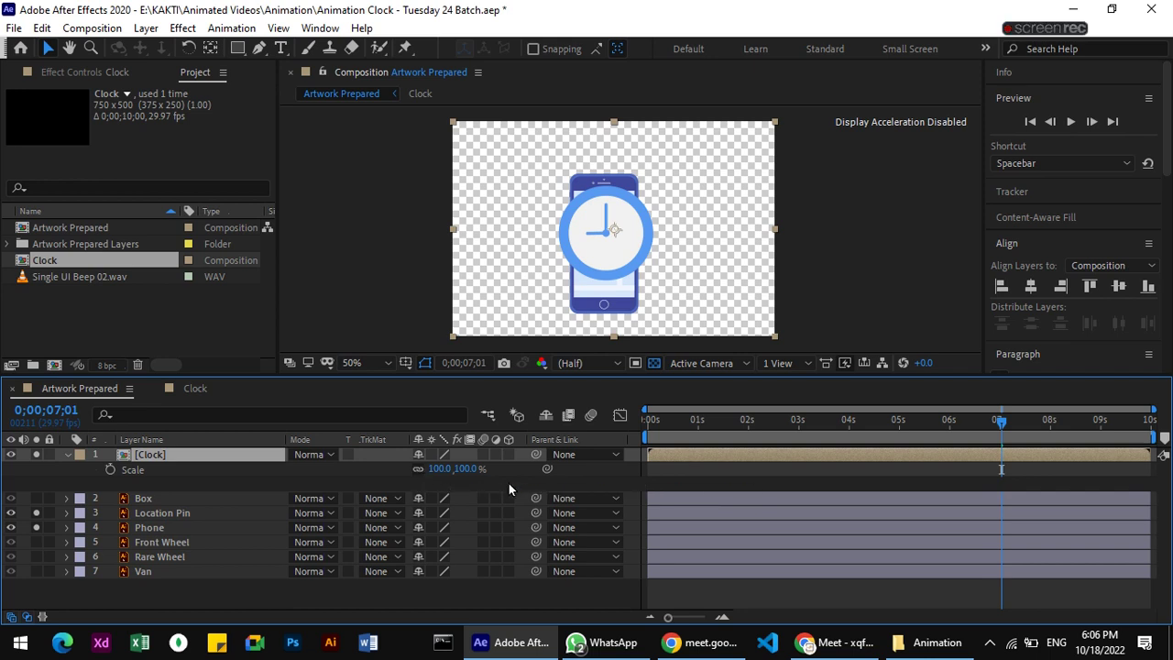
mouse_move(440, 468)
mouse_down()
mouse_move(414, 477)
mouse_move(459, 476)
mouse_up()
Add a 100% Scale keyframe at 0;00;07;01 and step the playhead forward a few frames.
click(109, 470)
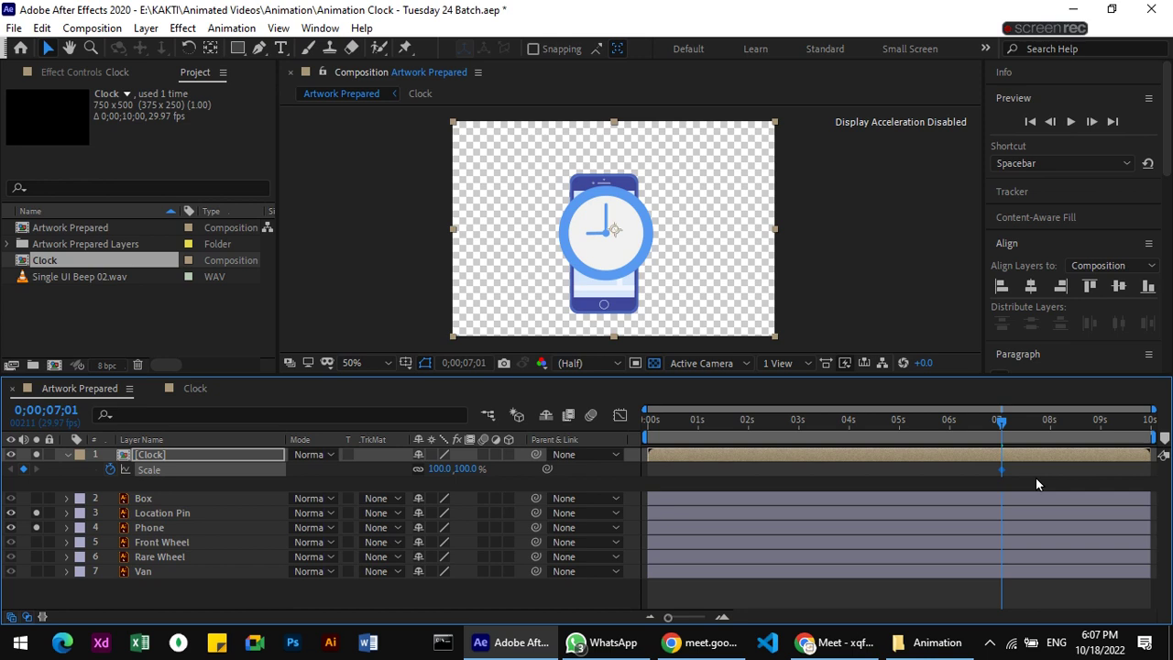
key(Page_Down)
key(Page_Down)
key(Page_Down)
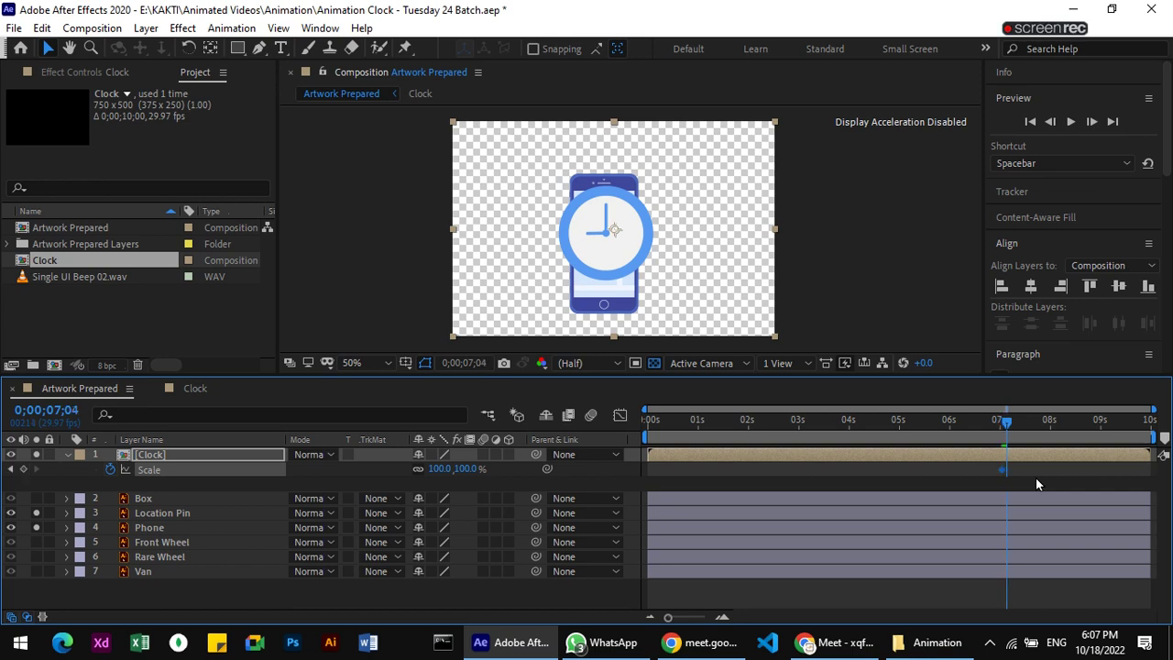
key(Page_Down)
key(Page_Down)
key(Page_Down)
key(Page_Down)
key(Page_Down)
key(Page_Down)
key(Page_Down)
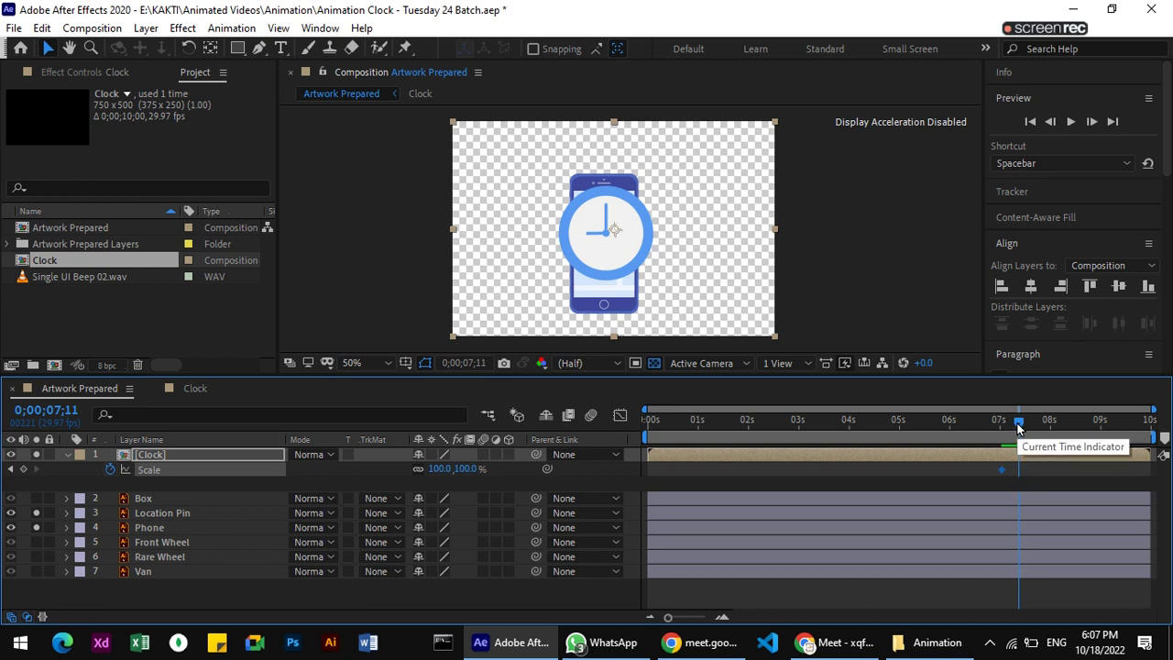
Key the clock's Scale down to 24% at 0;00;07;29 and view the composition at 100%.
drag(1023, 423, 1050, 423)
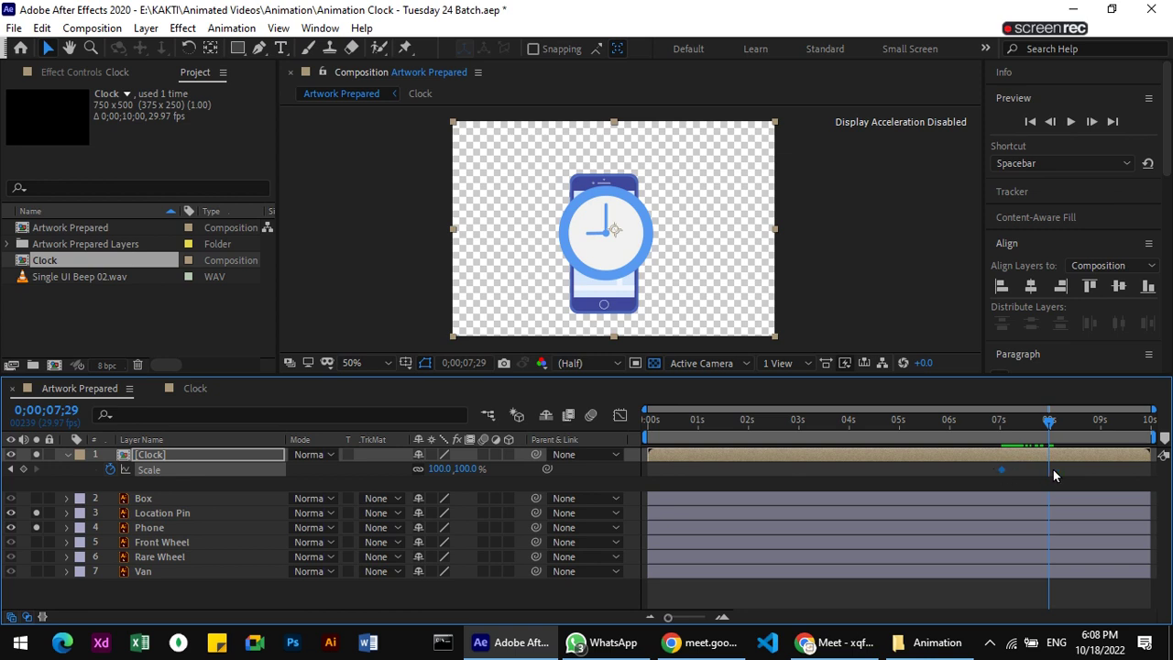
click(455, 468)
text(88)
key(Return)
drag(455, 468, 421, 473)
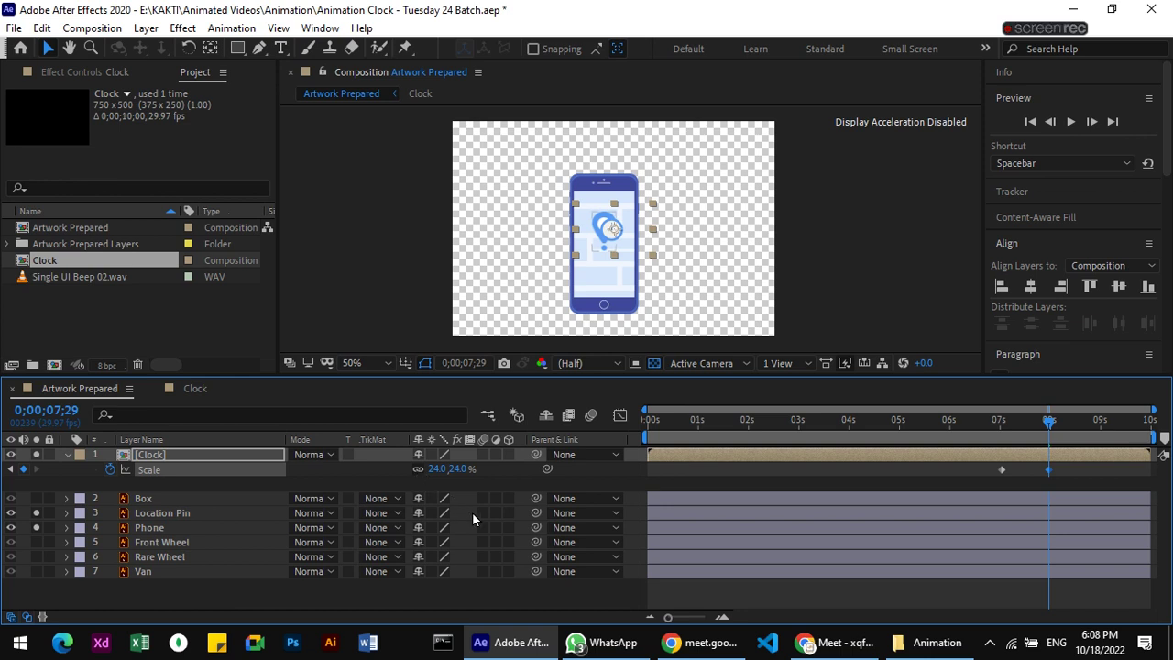
key(slash)
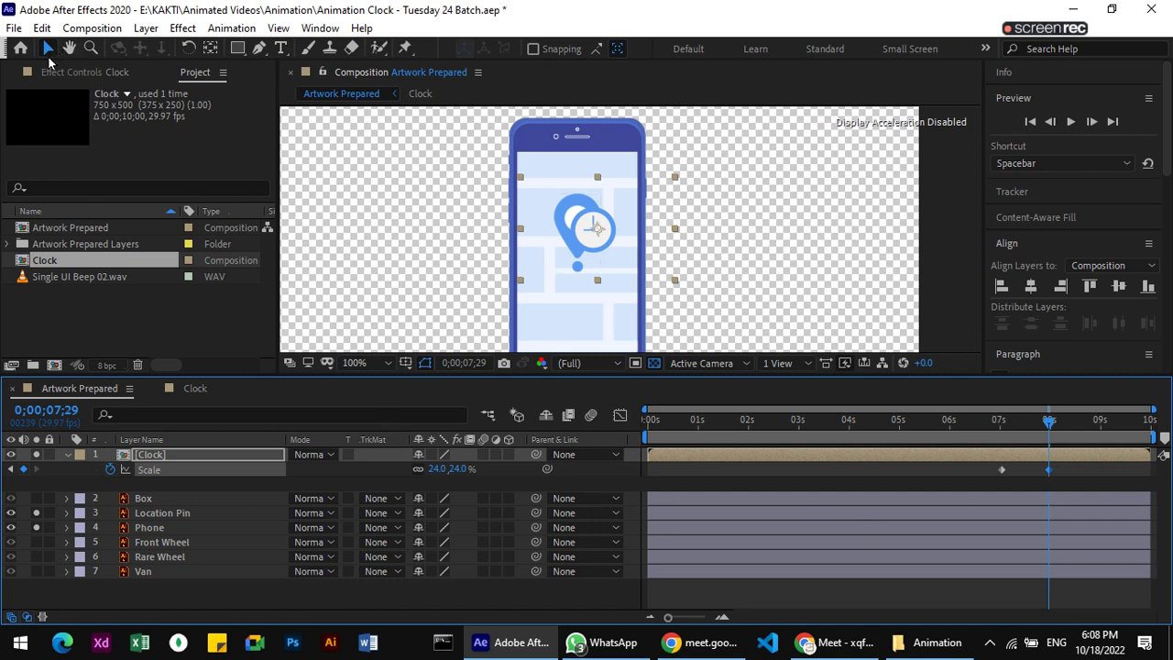
Nudge the shrunken clock into the location pin and preview it shrinking.
drag(590, 240, 579, 223)
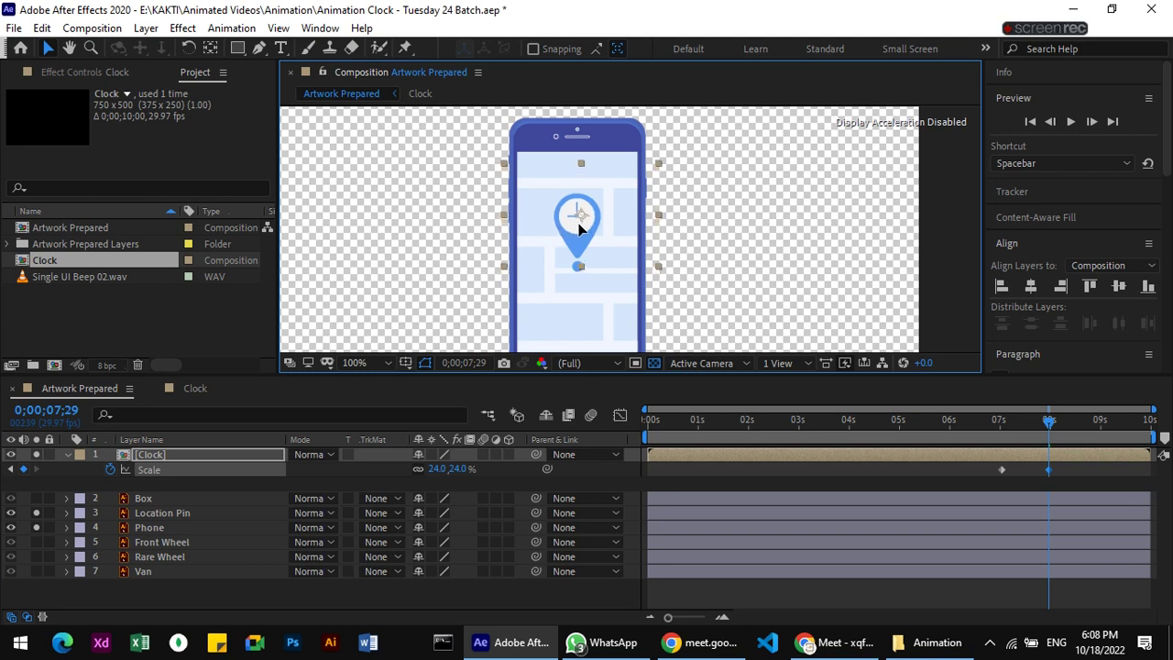
drag(578, 228, 580, 230)
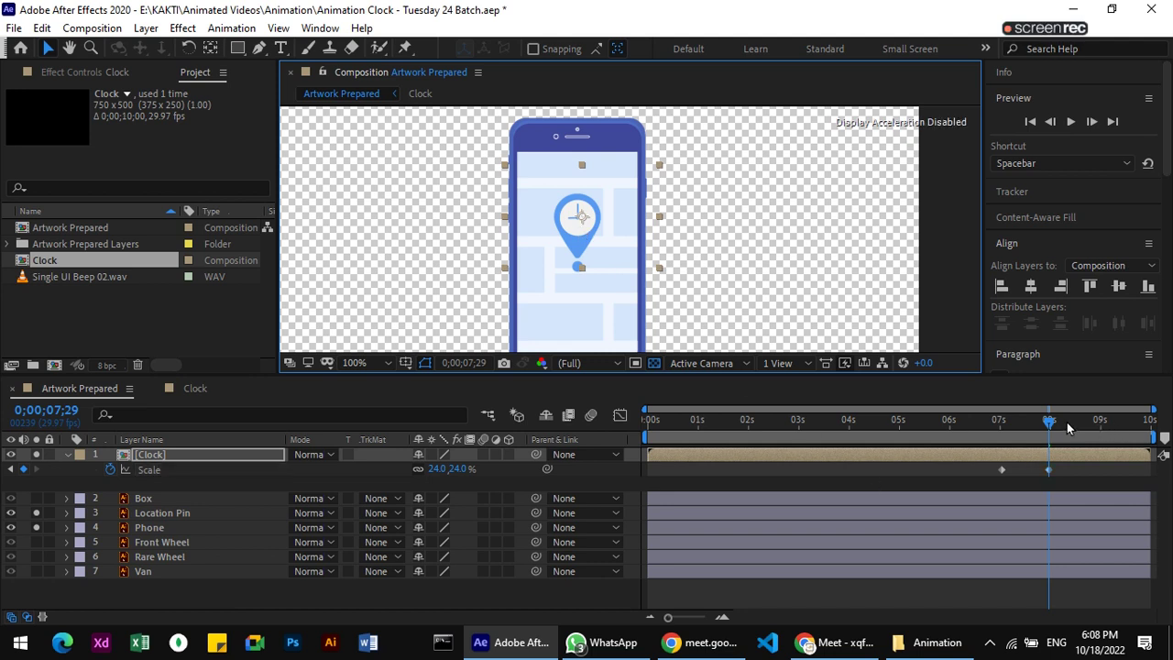
drag(1048, 424, 975, 435)
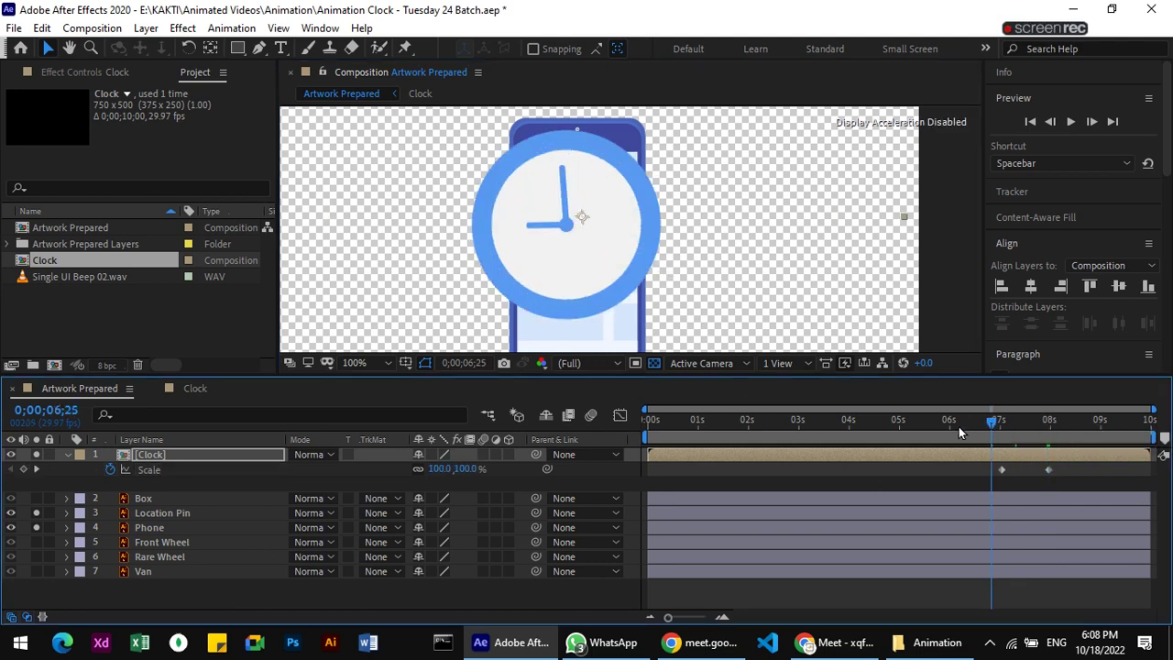
drag(1007, 437, 1048, 434)
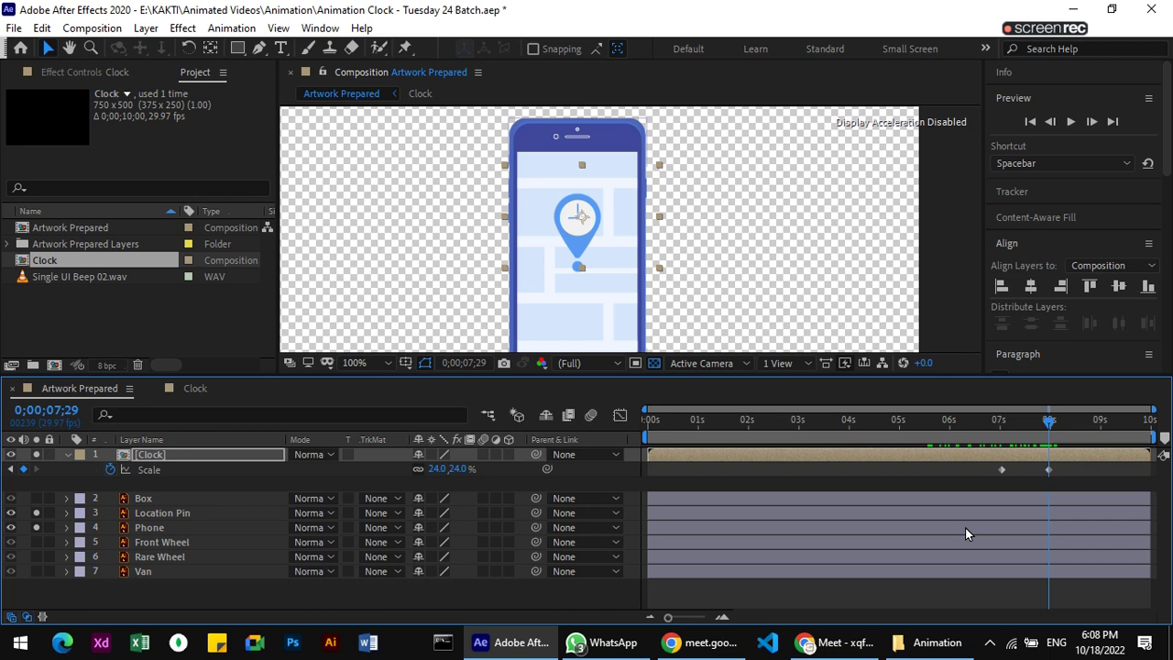
Add a holding keyframe on the Clock layer at 0;00;07;13.
click(68, 453)
click(68, 453)
click(83, 469)
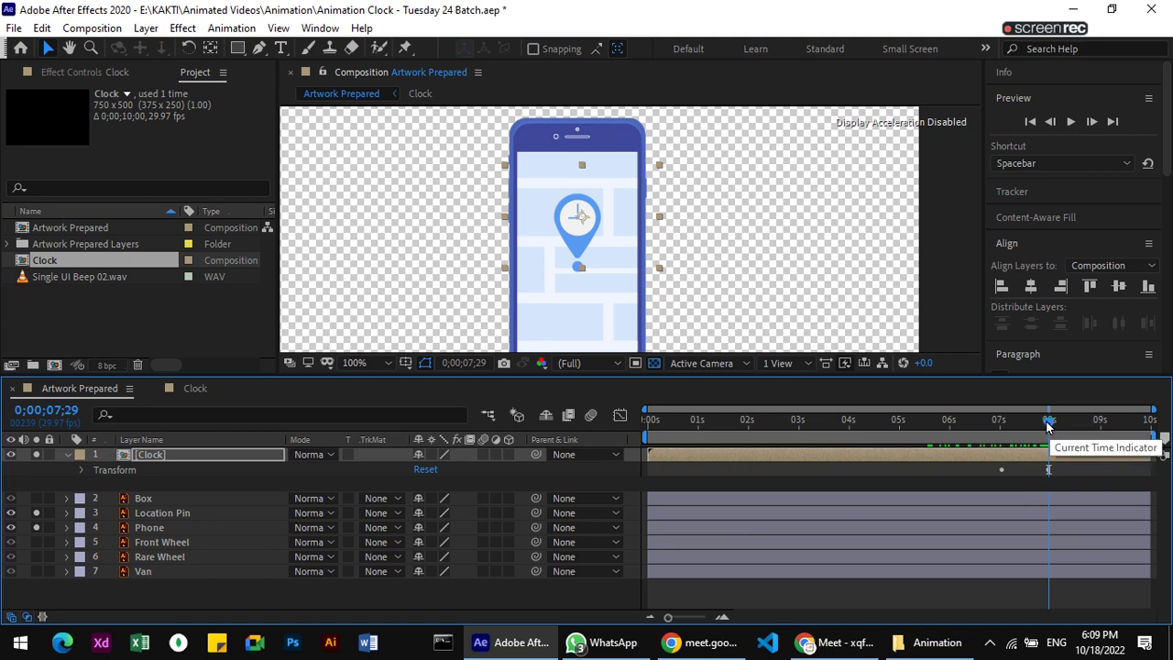
drag(1048, 421, 1021, 423)
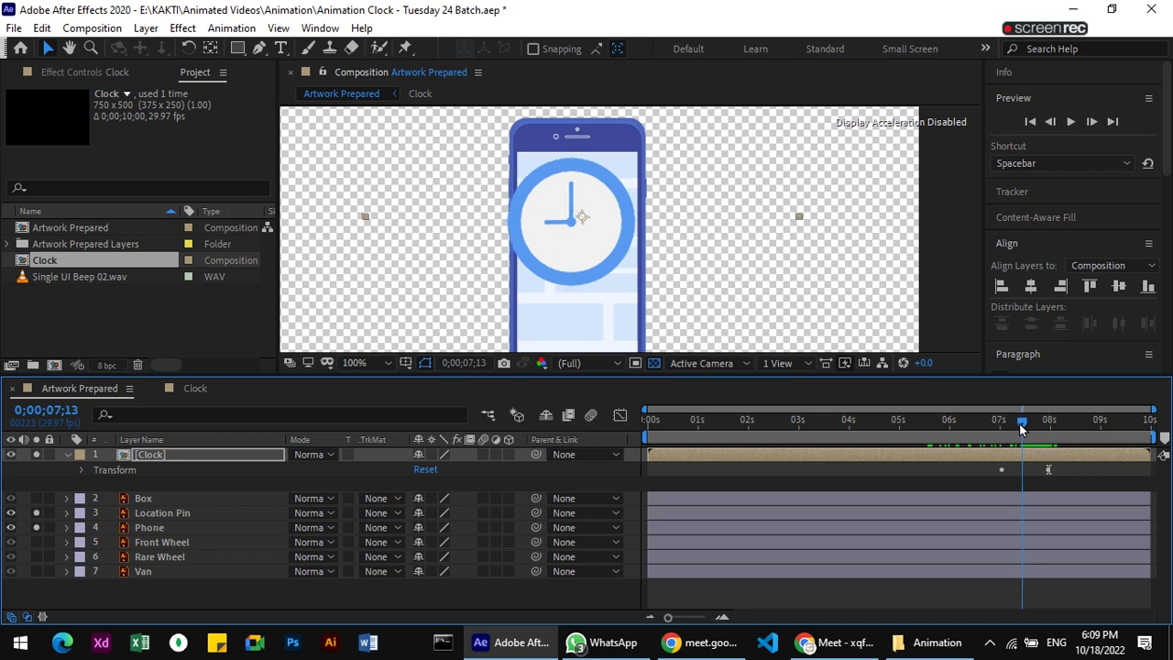
key(ctrl+v)
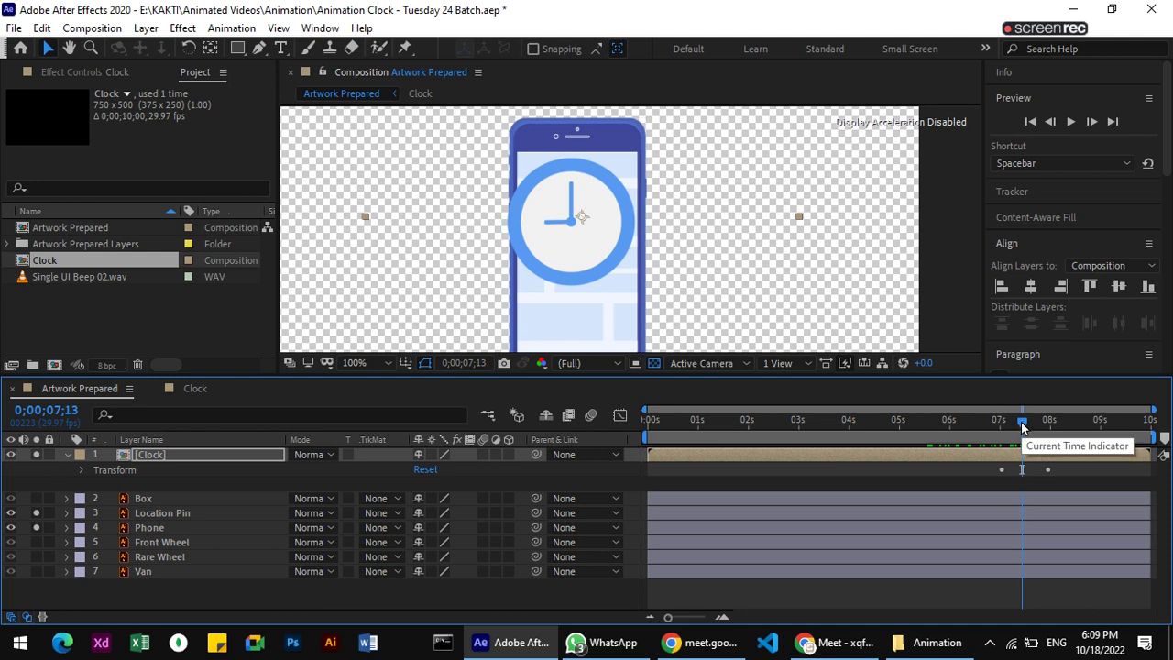
Open the Animation Composer 3 panel and expand its Starter Sounds library.
click(312, 28)
click(417, 116)
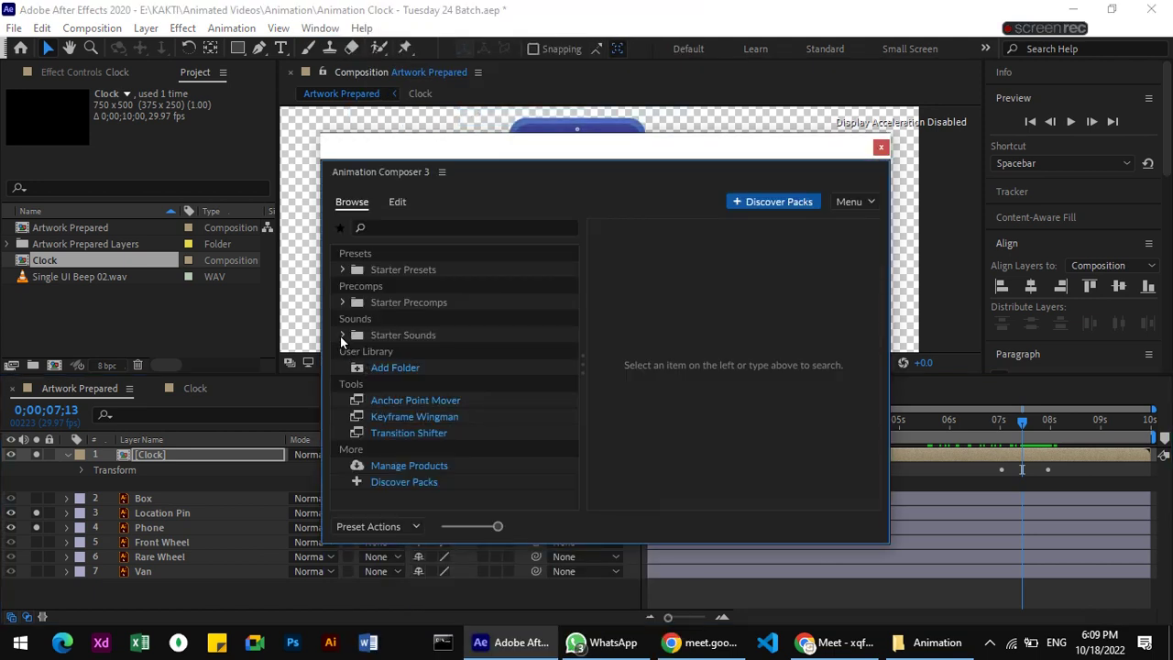
click(342, 335)
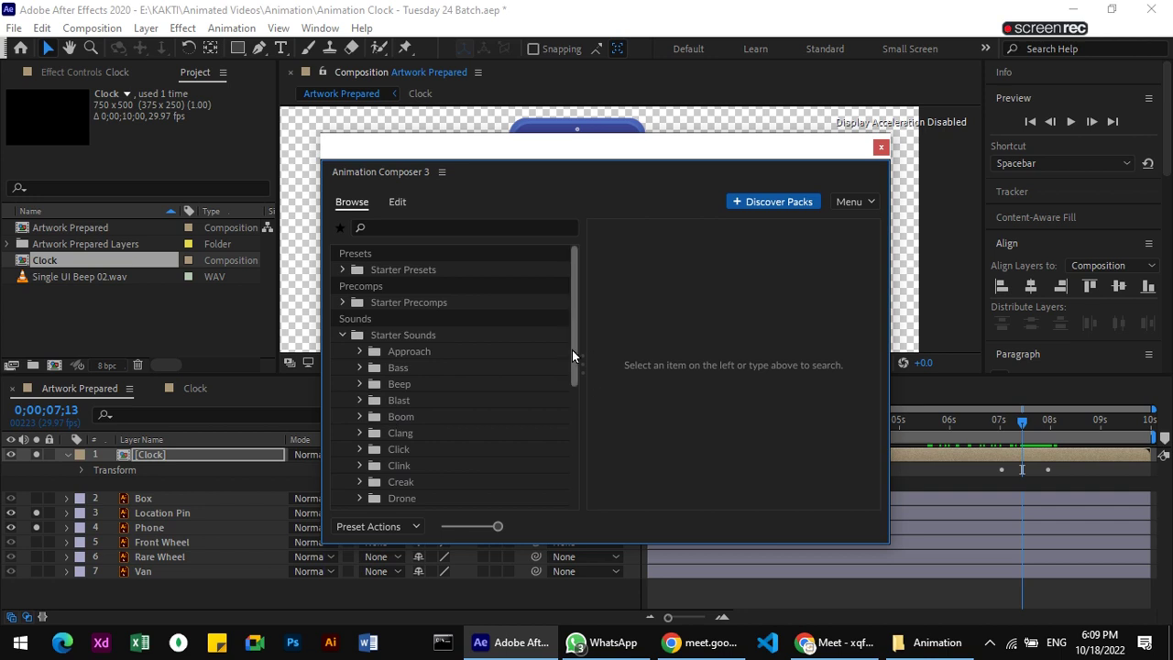
drag(572, 349, 551, 507)
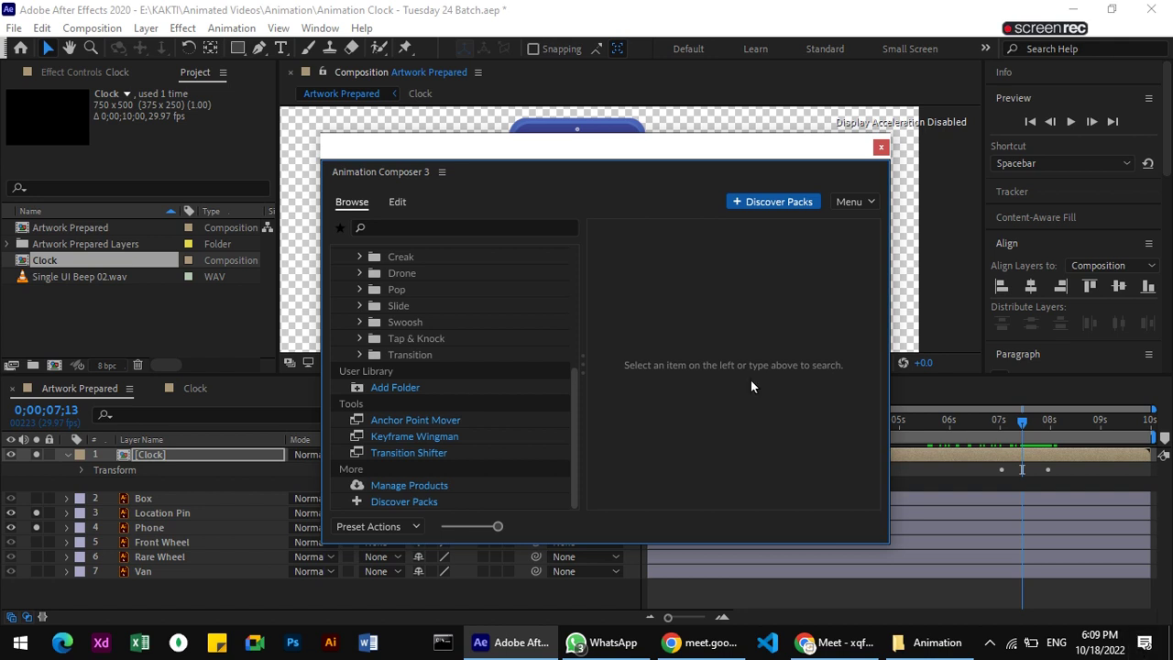
Preview the Swoosh sounds and add Swoosh 01 - 02.wav to the composition.
click(359, 322)
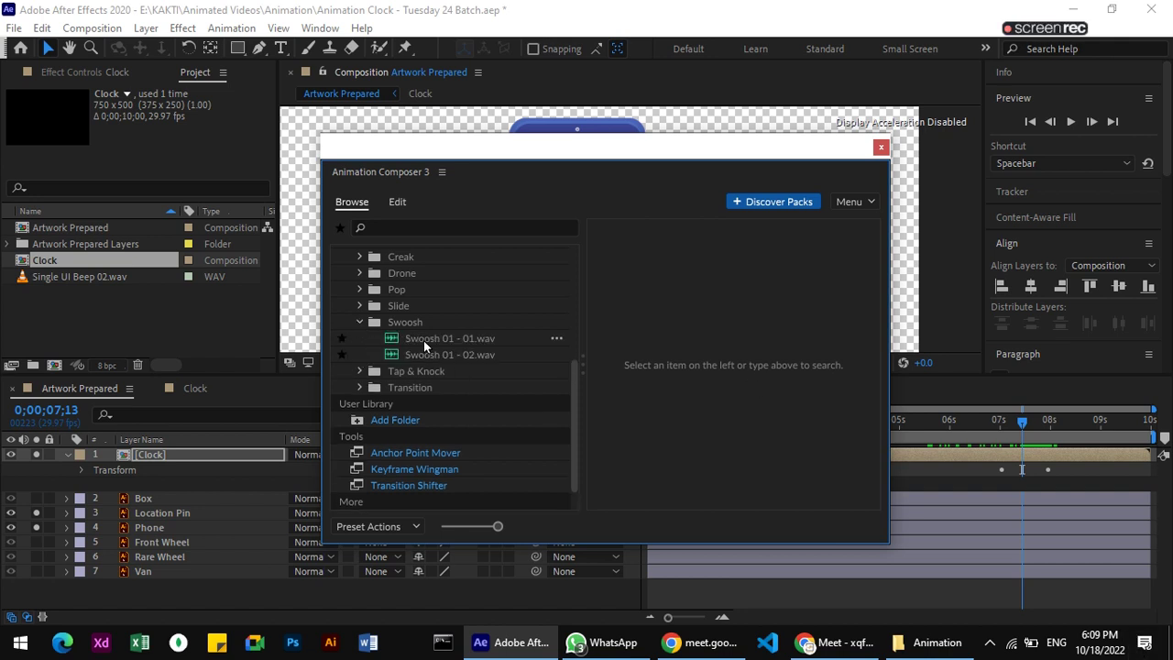
click(443, 357)
click(442, 354)
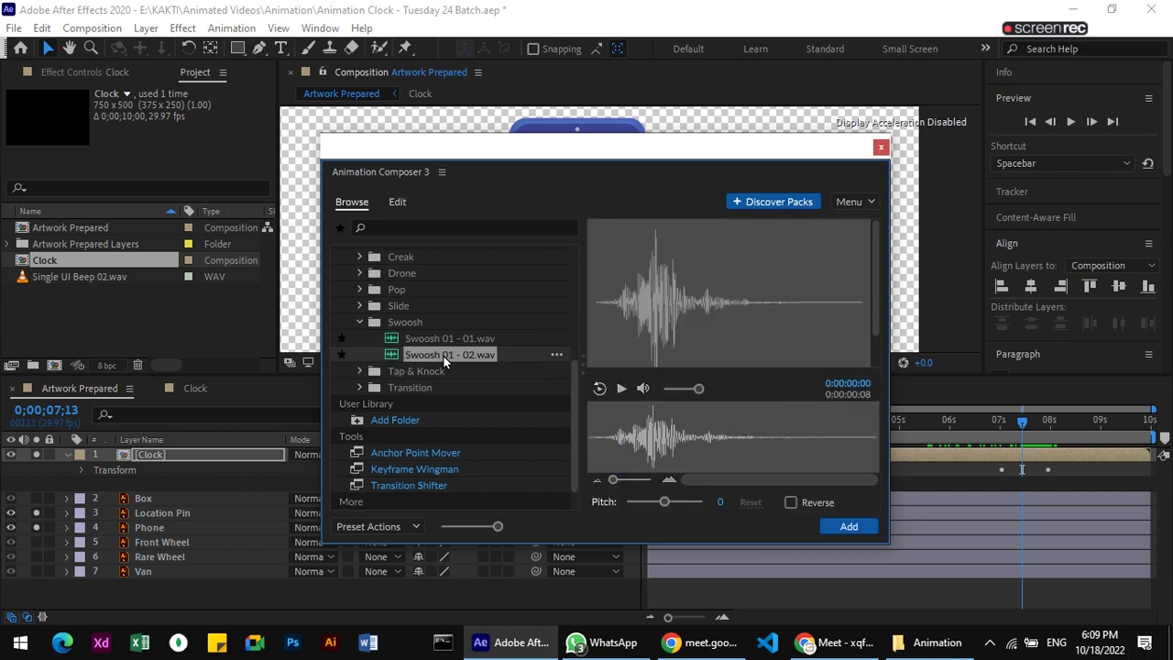
click(451, 339)
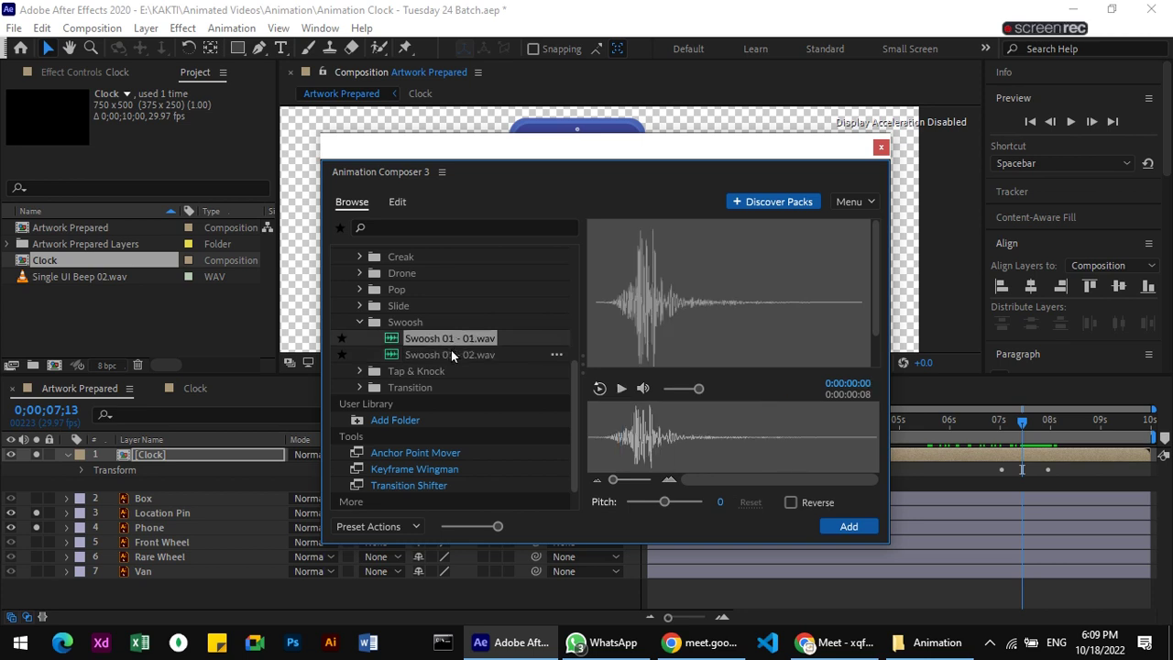
click(452, 354)
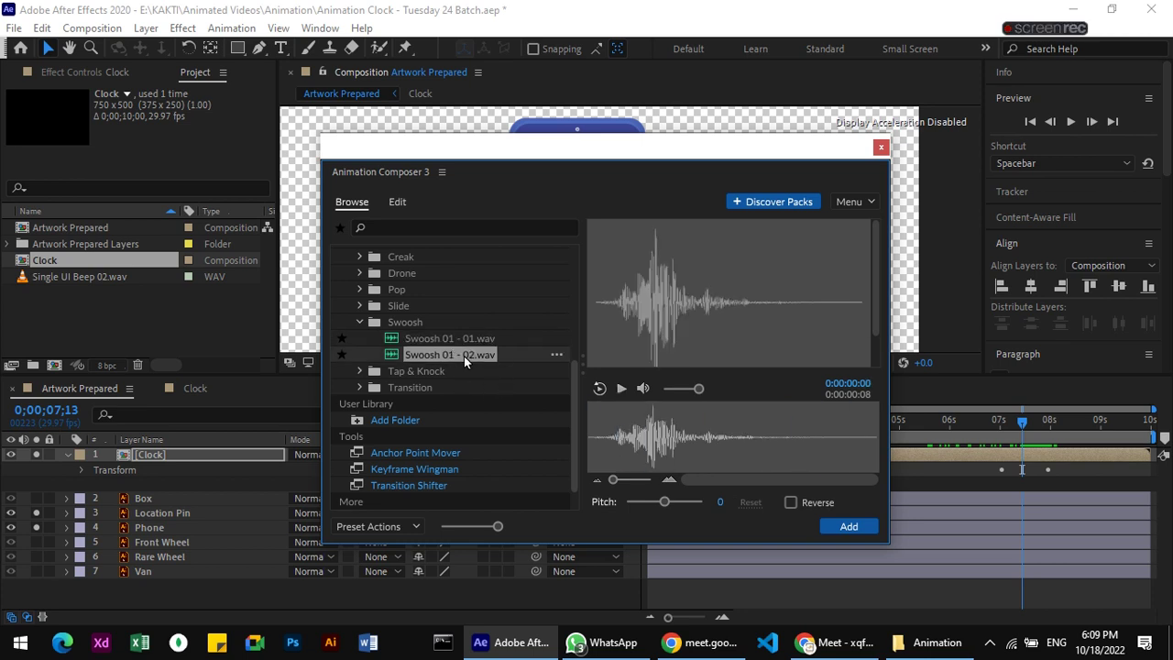
double_click(464, 356)
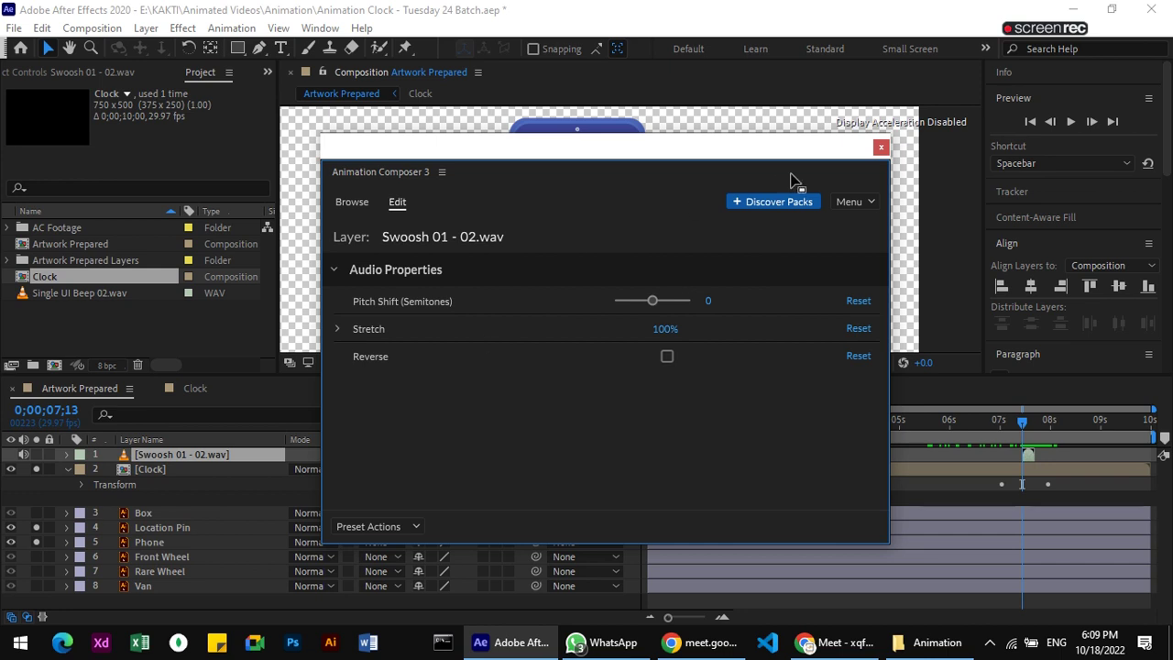
Close the Animation Composer panel and preview the clock-to-pin animation with its swoosh from frame 0.
click(881, 148)
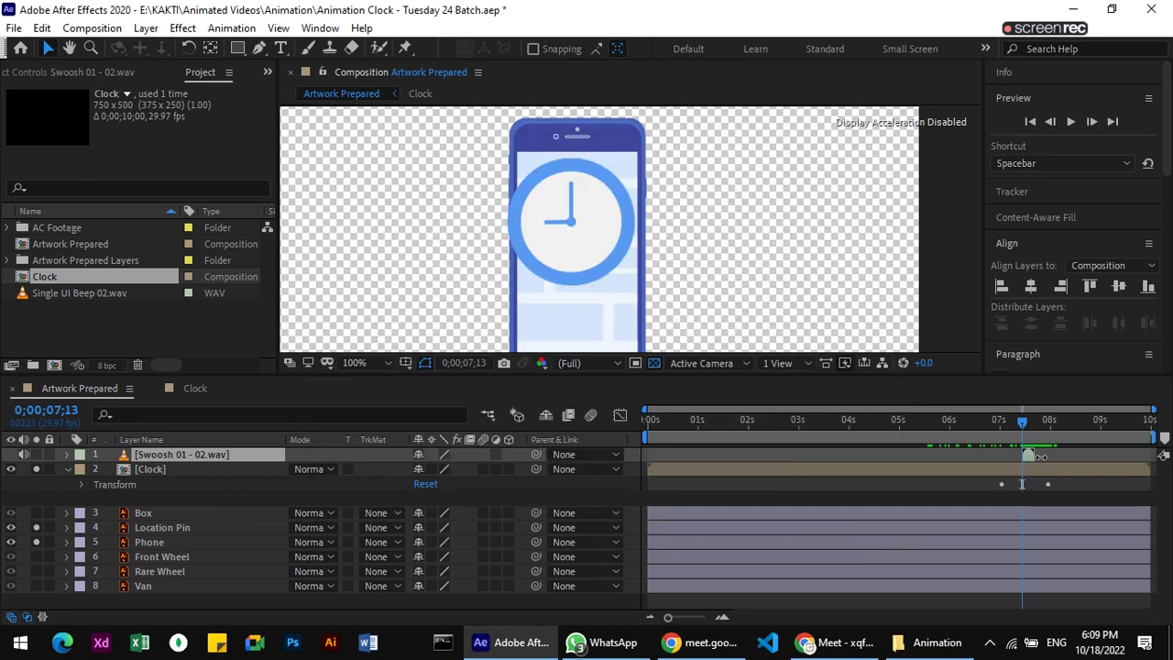
drag(1021, 423, 601, 422)
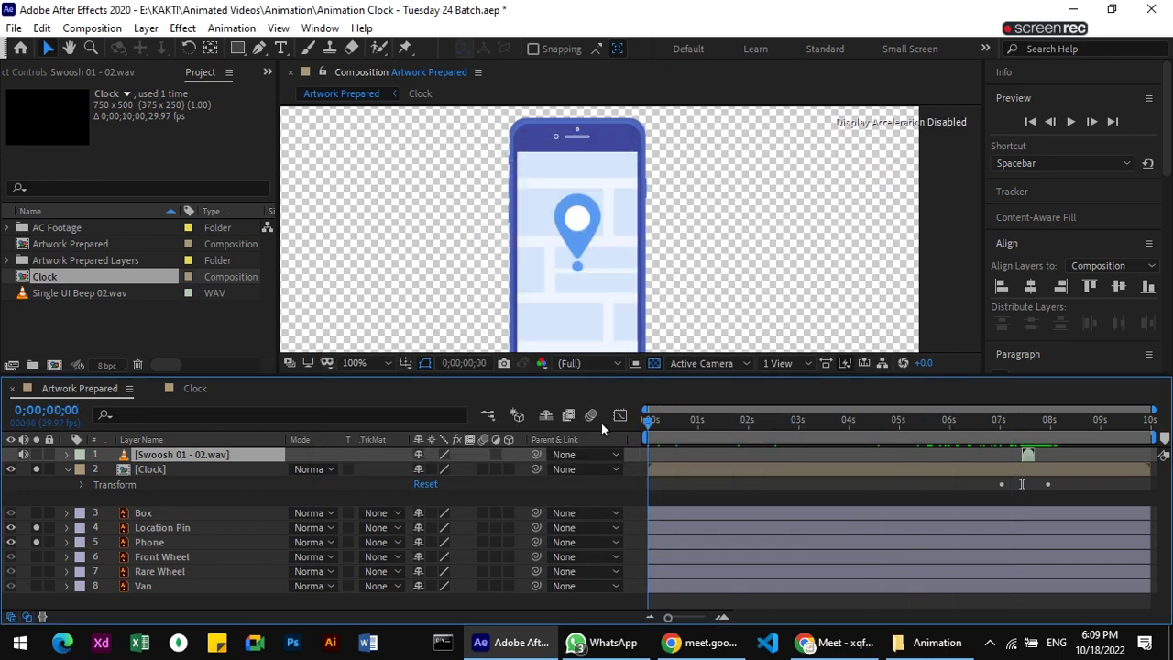
click(1070, 121)
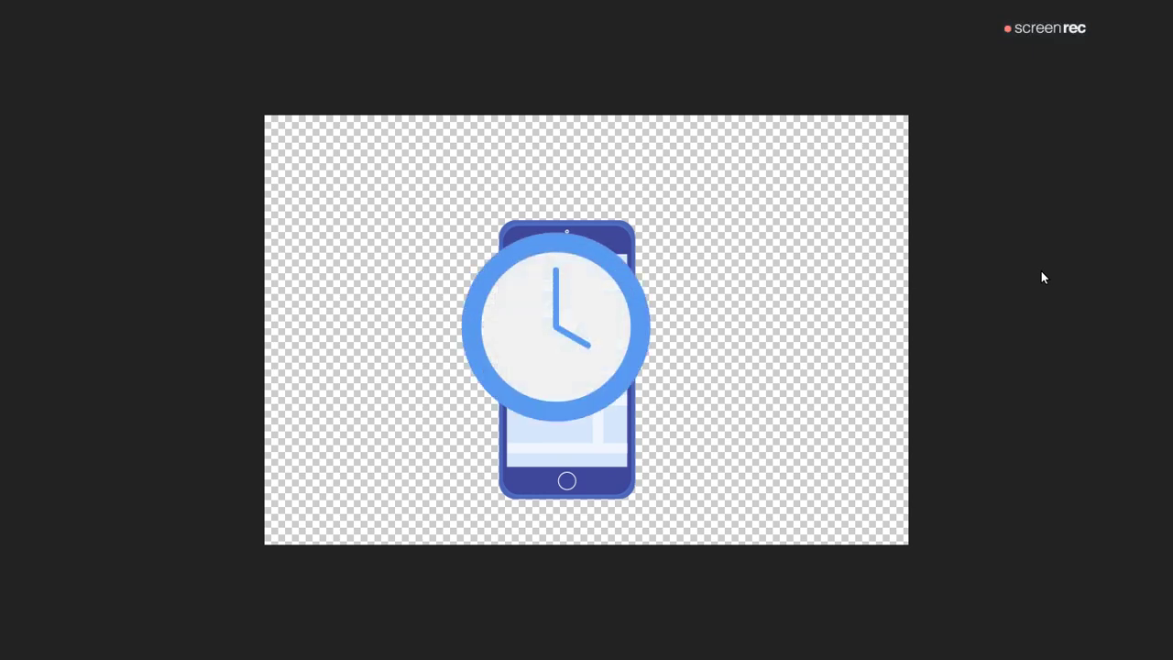
key(space)
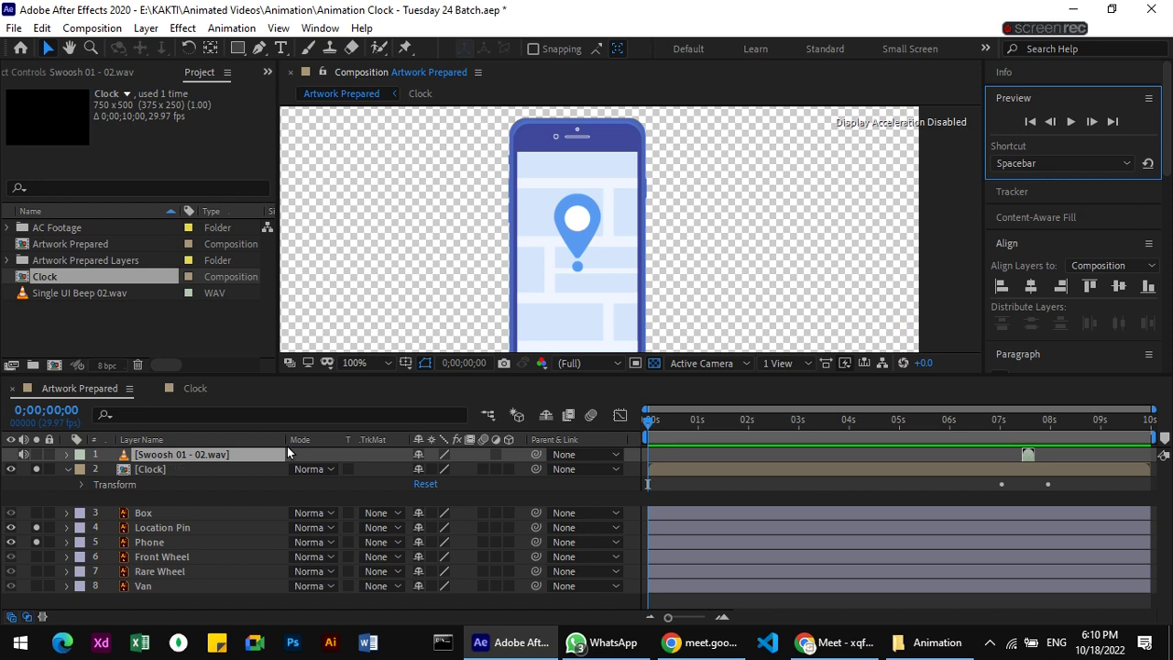
Shift the Swoosh layer slightly earlier, then select the Clock's keyframes near 8 seconds.
drag(1030, 454, 1015, 451)
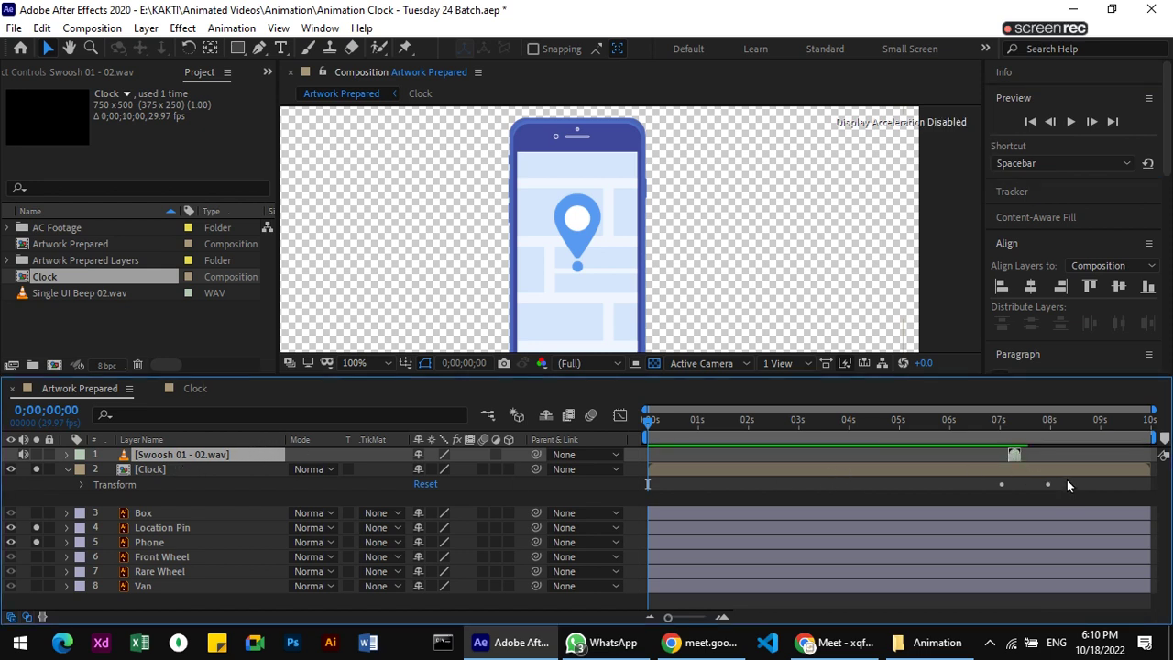
drag(1067, 479, 1037, 495)
click(1046, 485)
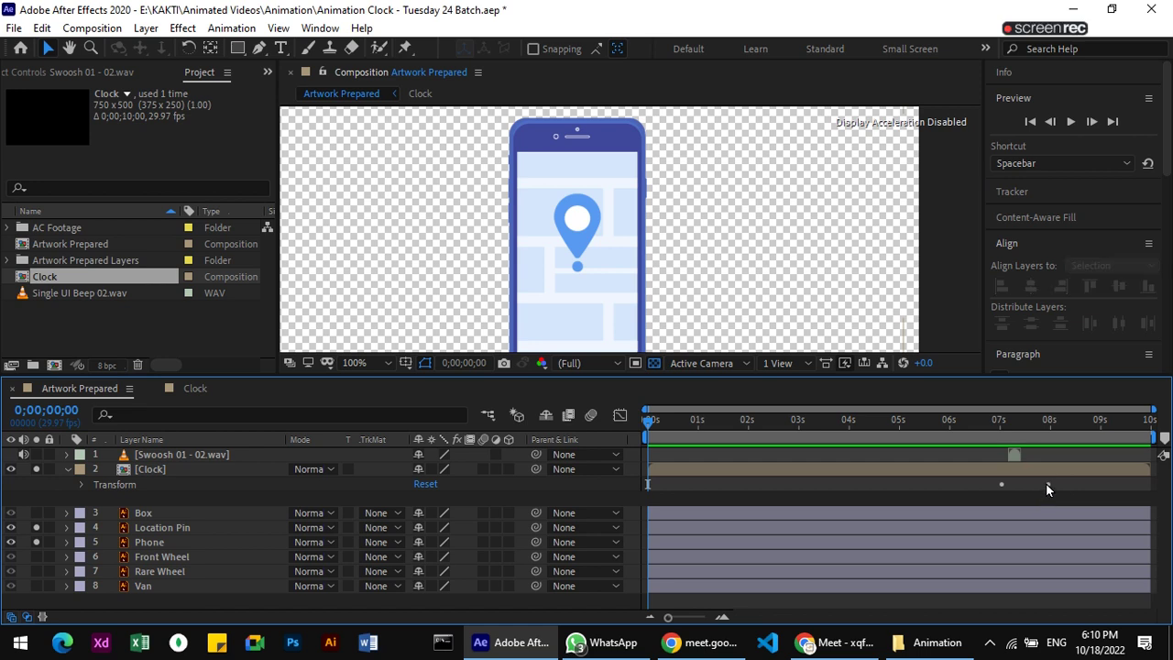
click(198, 469)
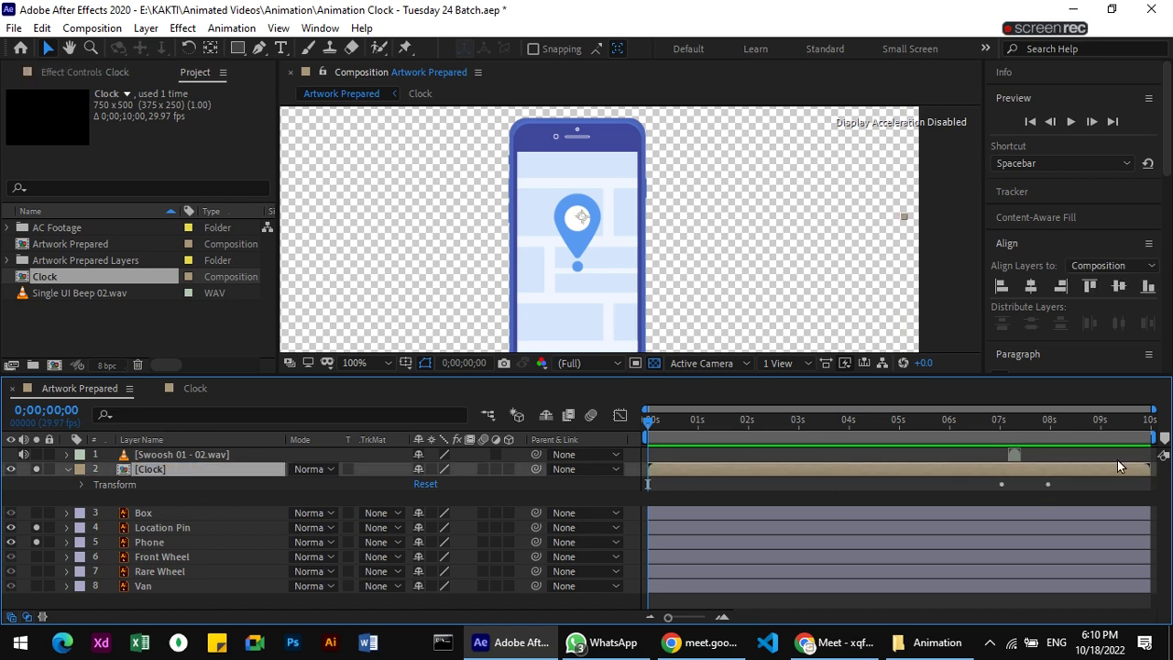
drag(1066, 488, 1034, 483)
click(1046, 485)
key(Delete)
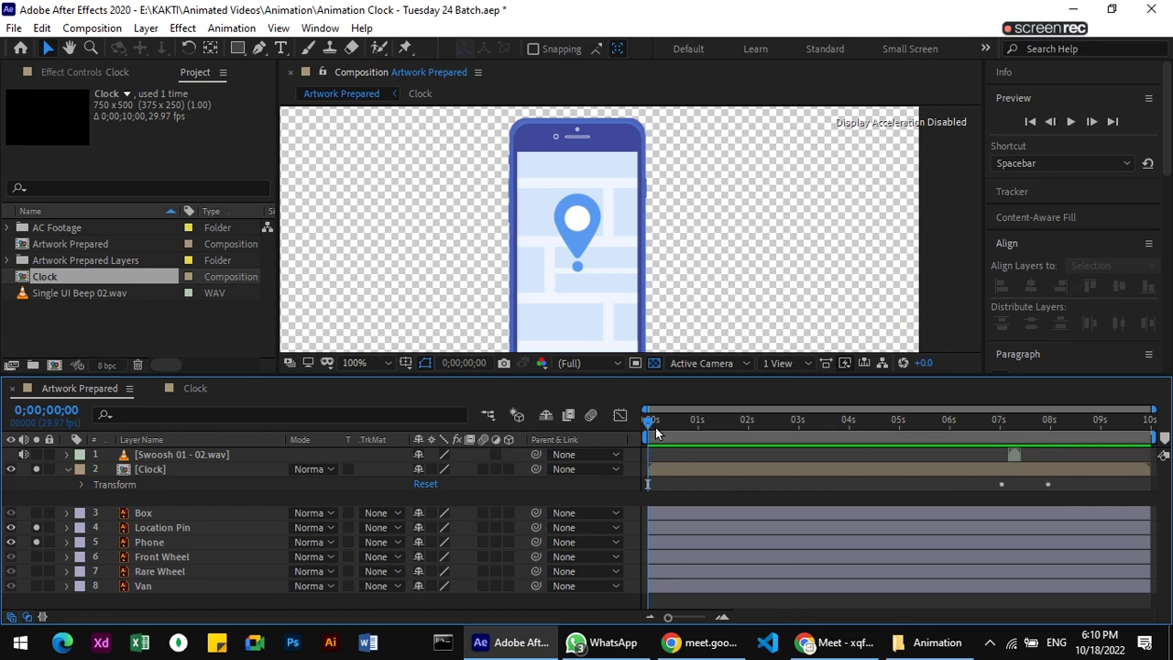
Scrub the clock animation to where the pin shows and reselect the Clock's transform keyframes.
drag(653, 422, 725, 421)
drag(811, 419, 1100, 425)
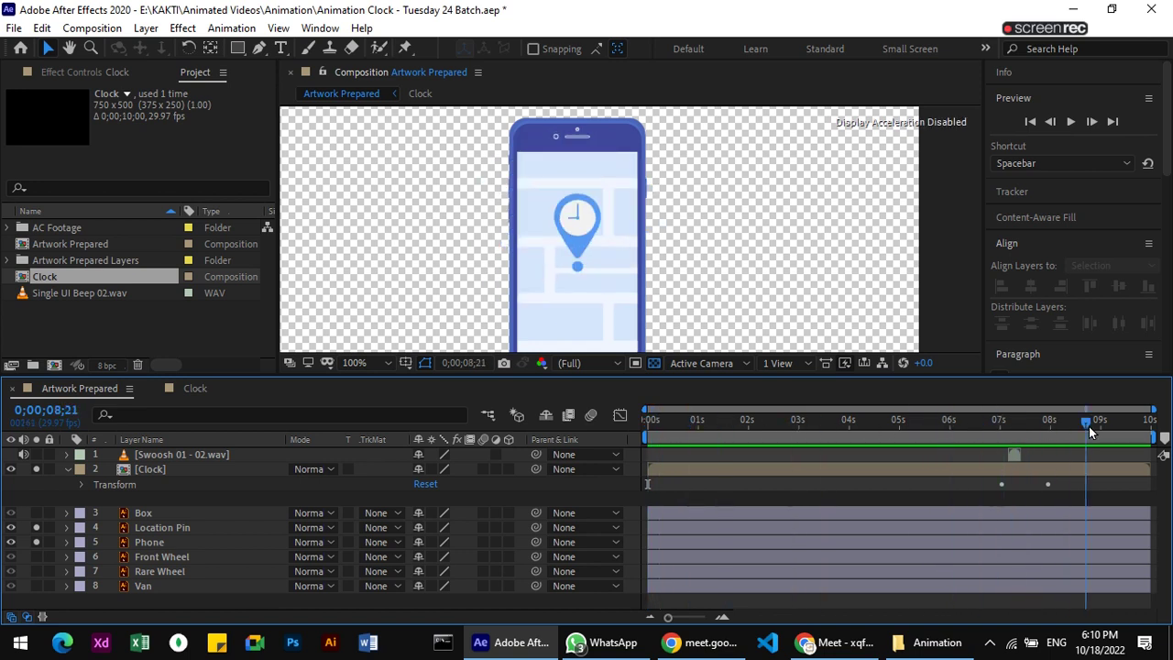
click(1017, 468)
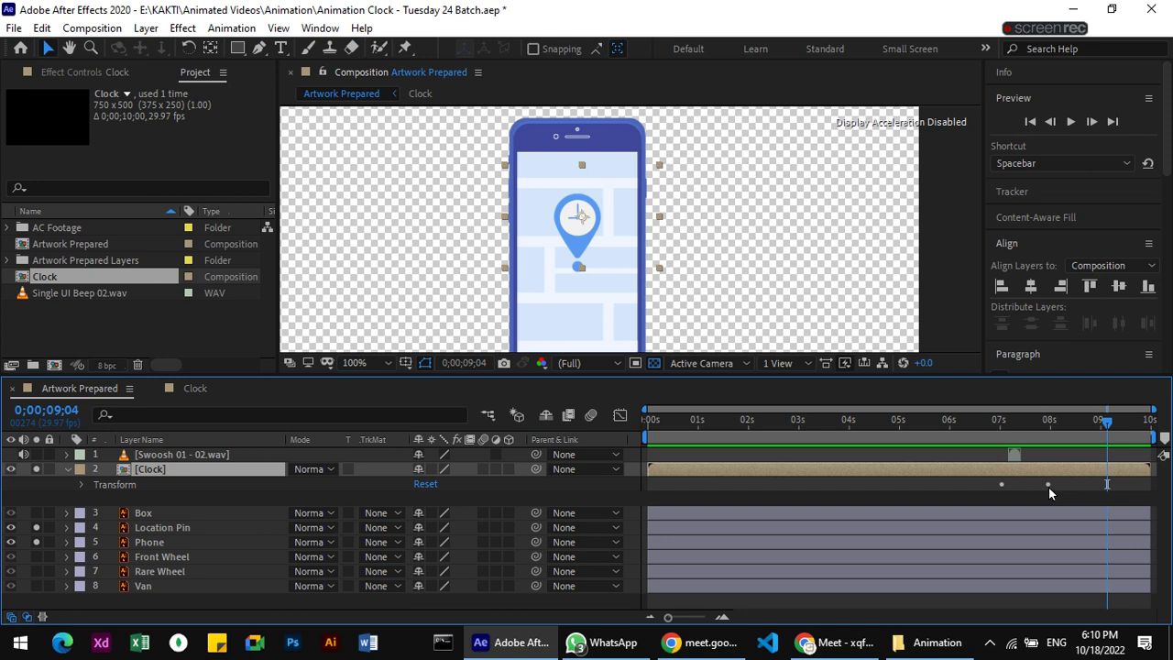
click(68, 469)
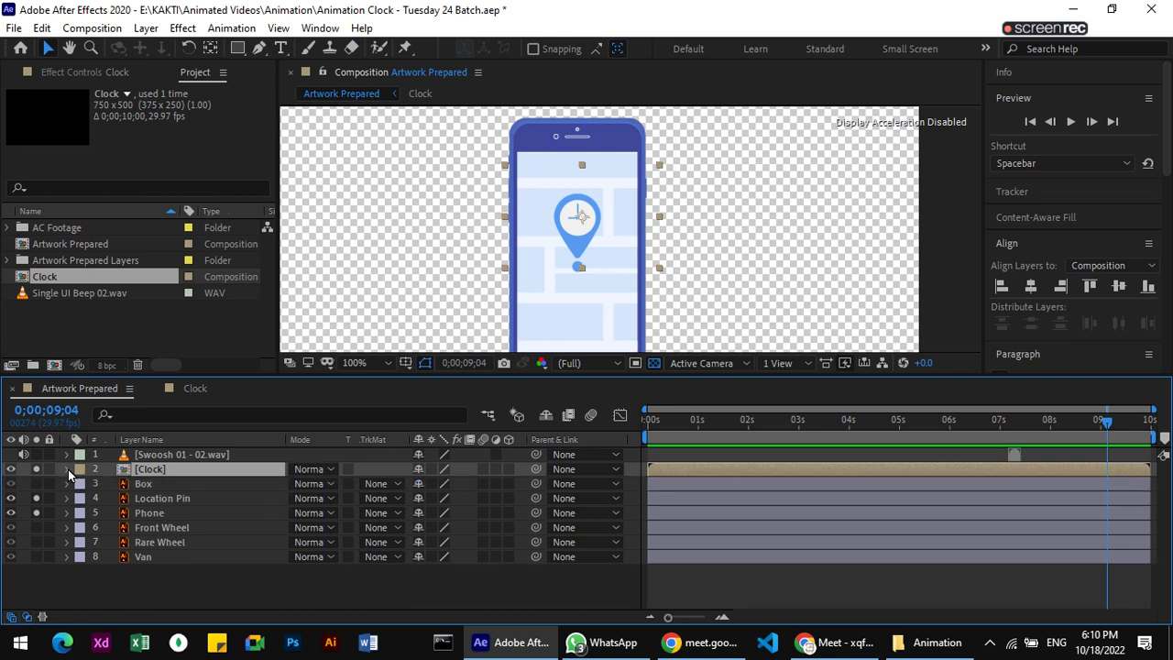
click(68, 469)
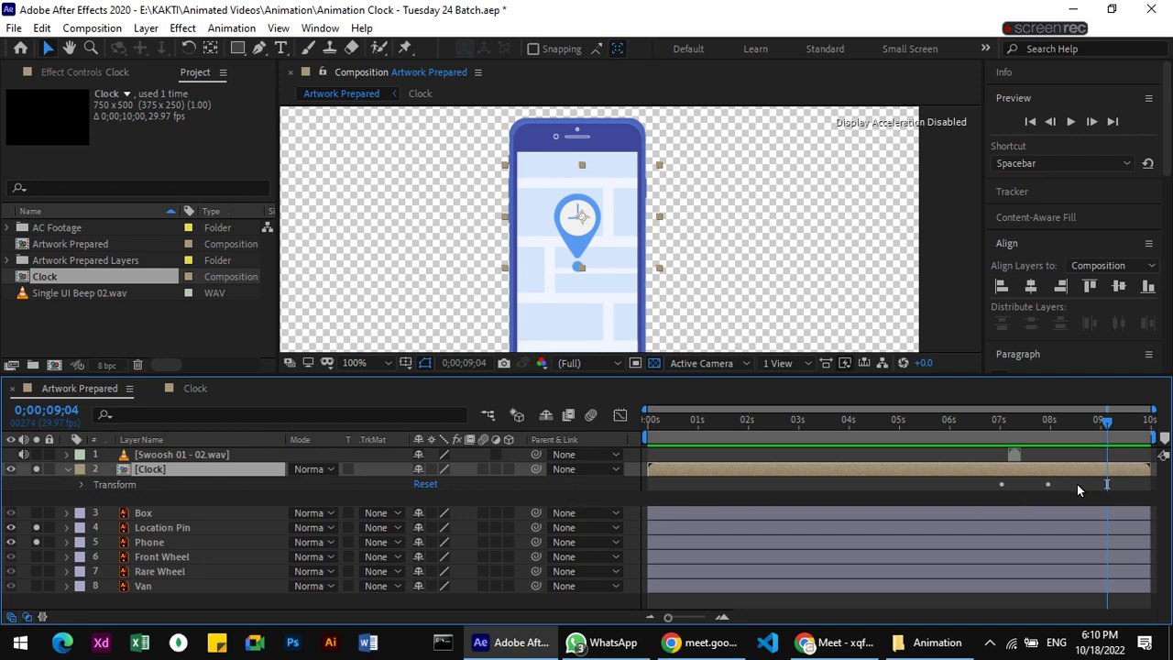
drag(1077, 484, 1000, 502)
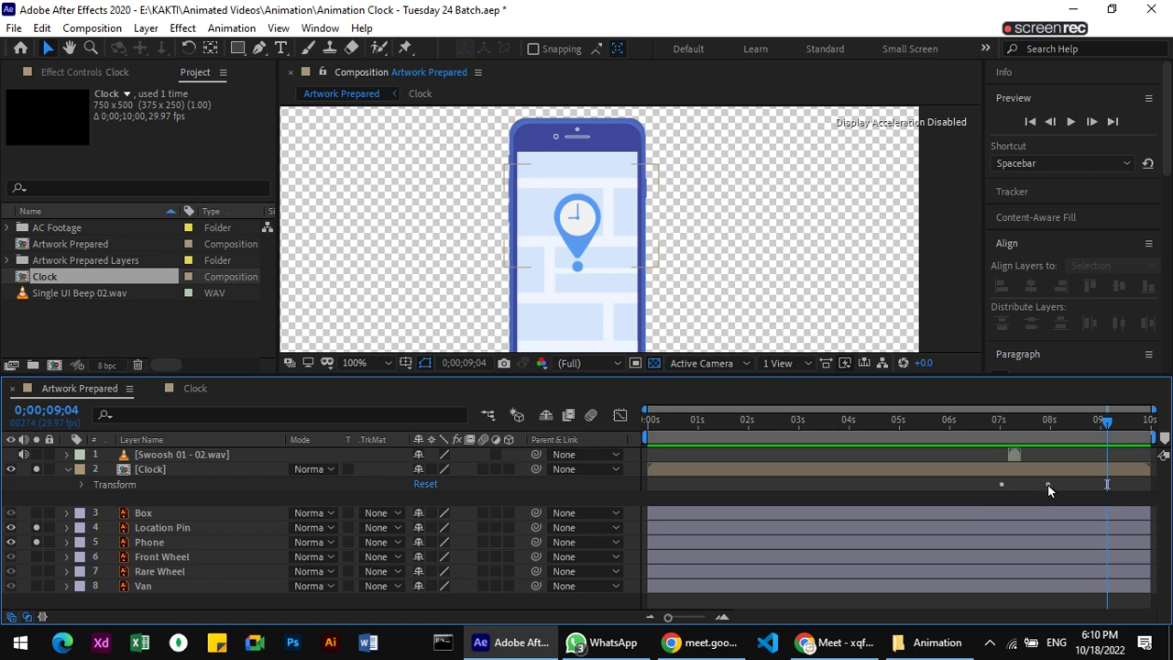
drag(1064, 478, 1025, 501)
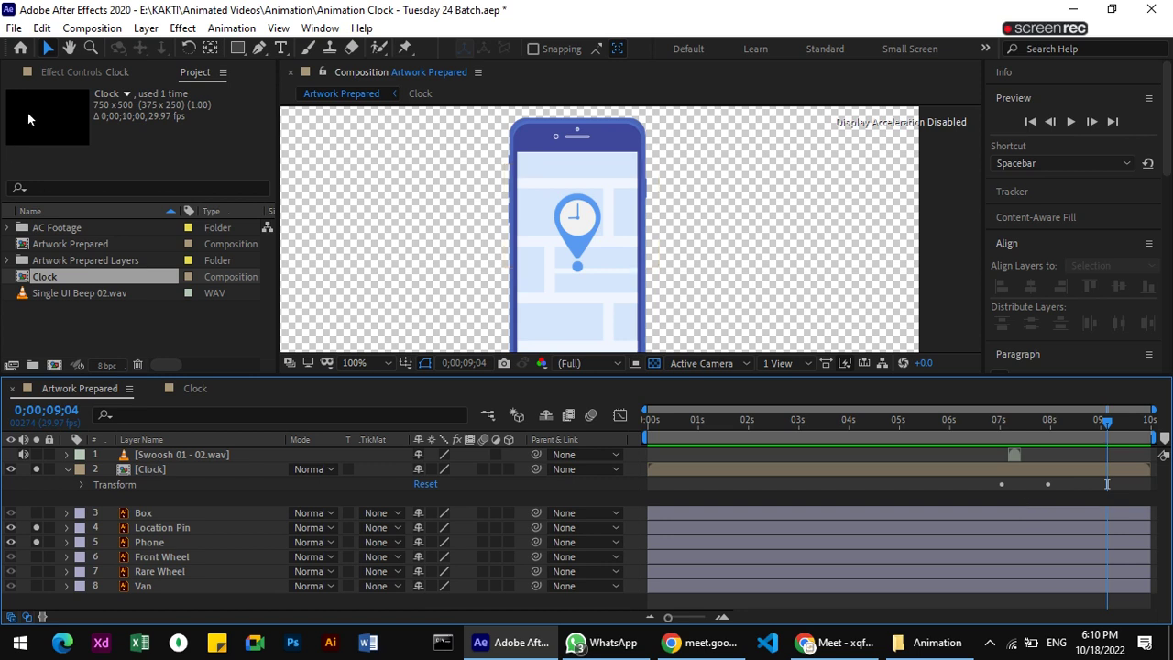
click(14, 27)
Save, close After Effects, and reopen Animation Clock - Tuesday 24 Batch.aep from the Animation folder.
click(55, 154)
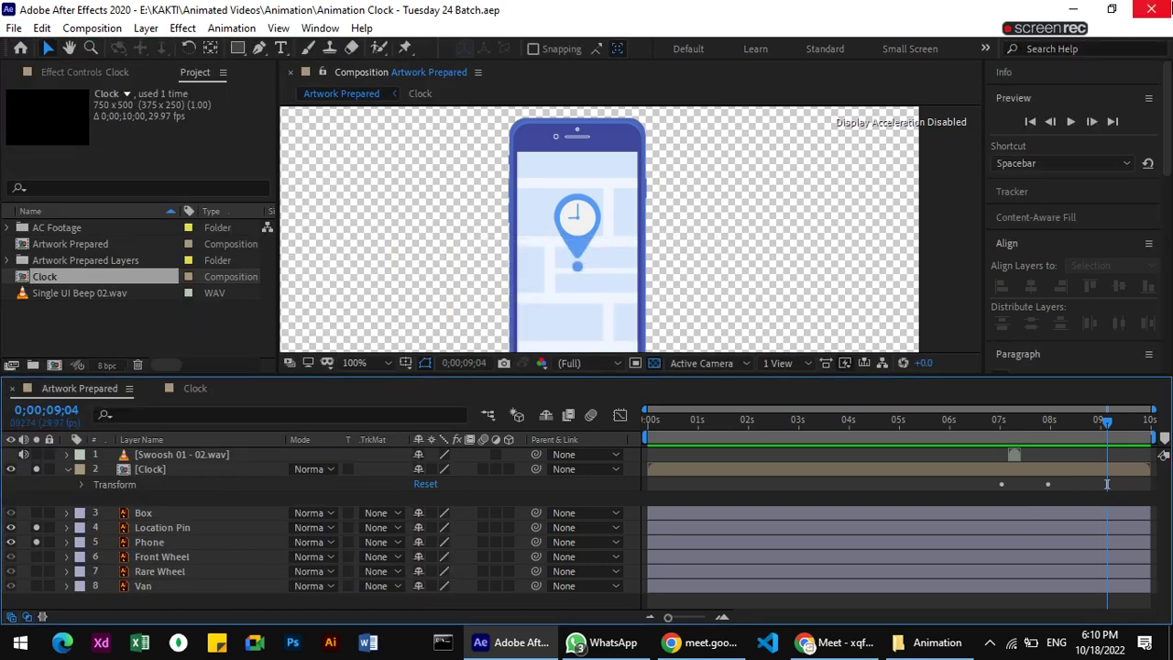
click(1149, 11)
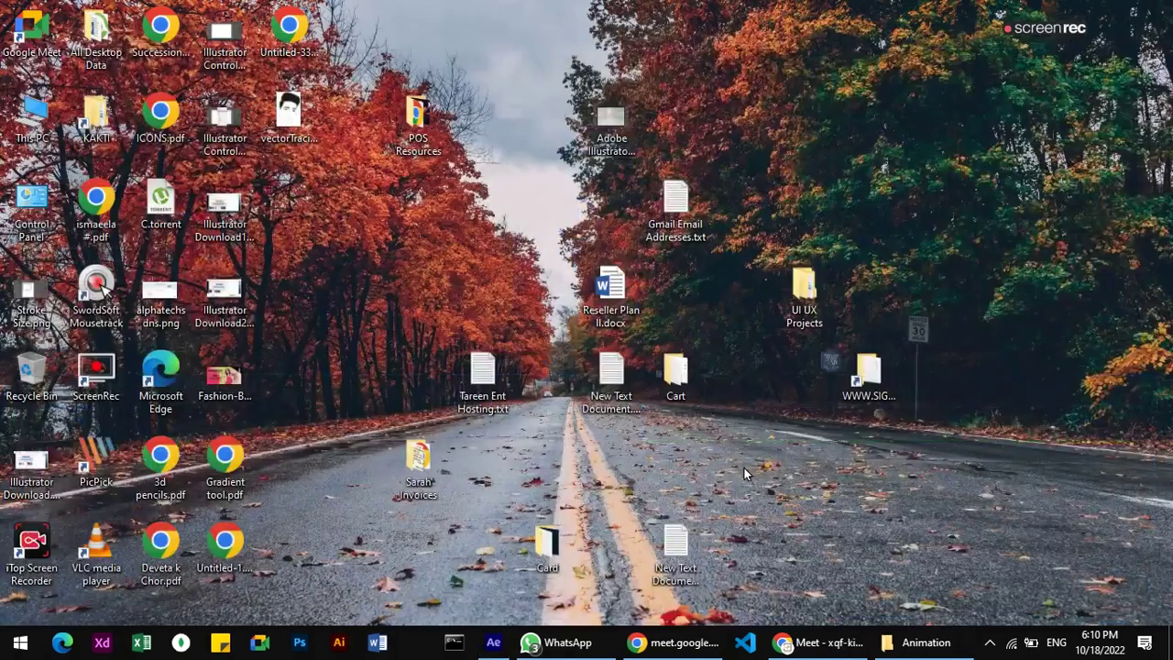
click(926, 642)
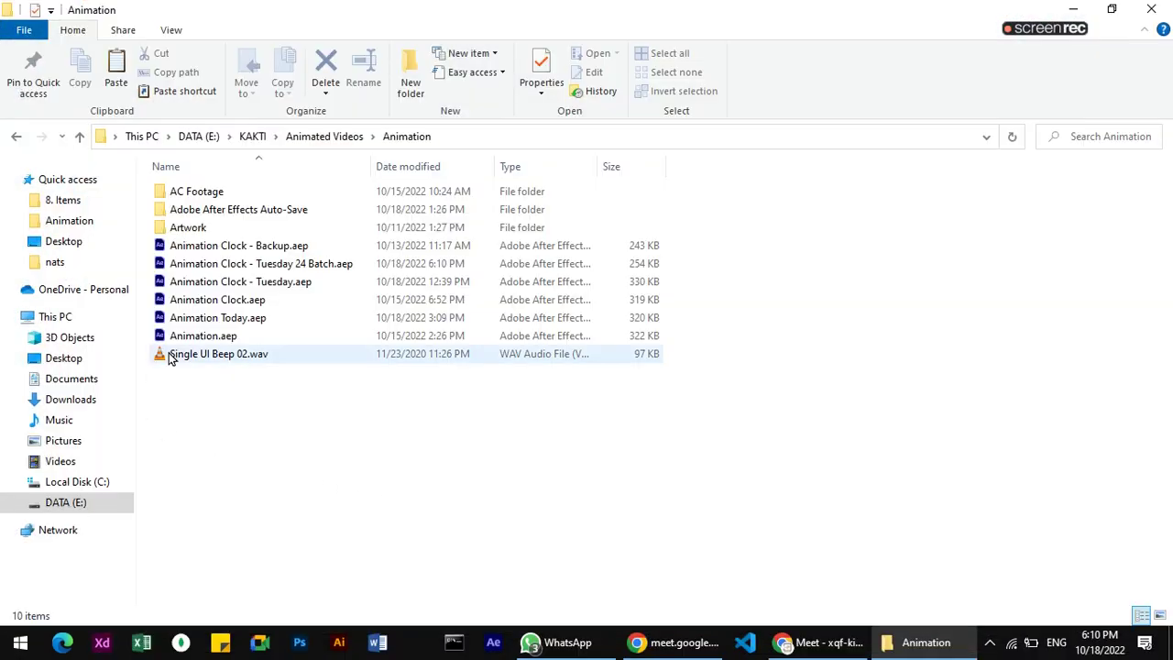
click(312, 266)
double_click(312, 266)
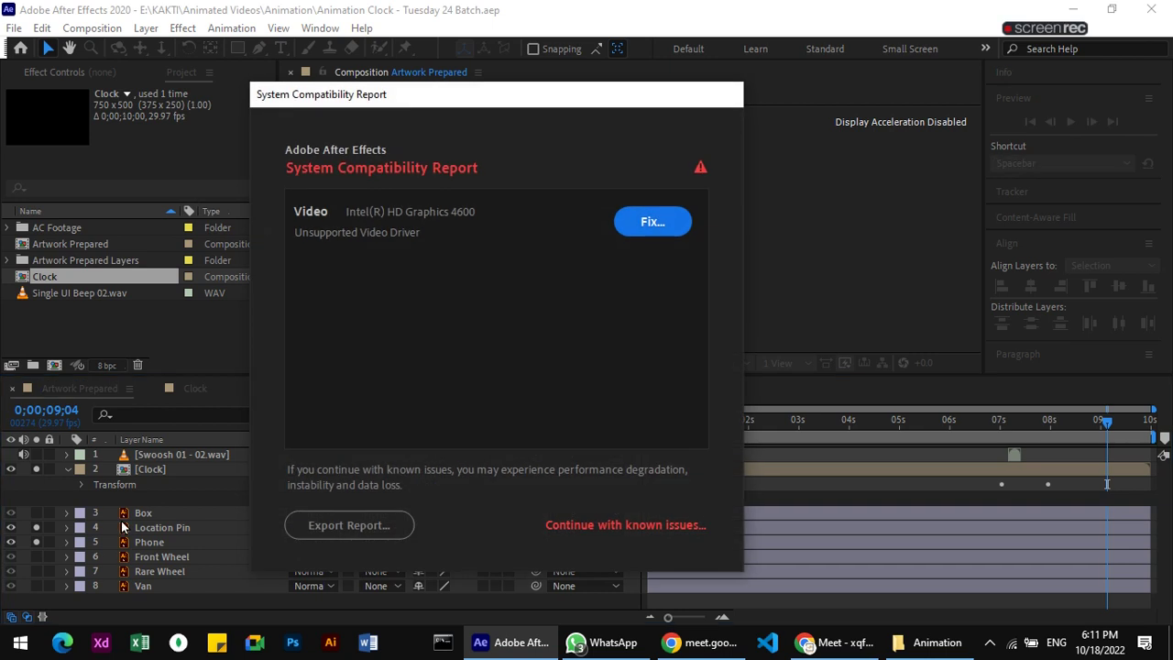
Dismiss the compatibility report and drag the Clock's 24% Scale keyframe earlier to 0;00;07;29.
click(619, 520)
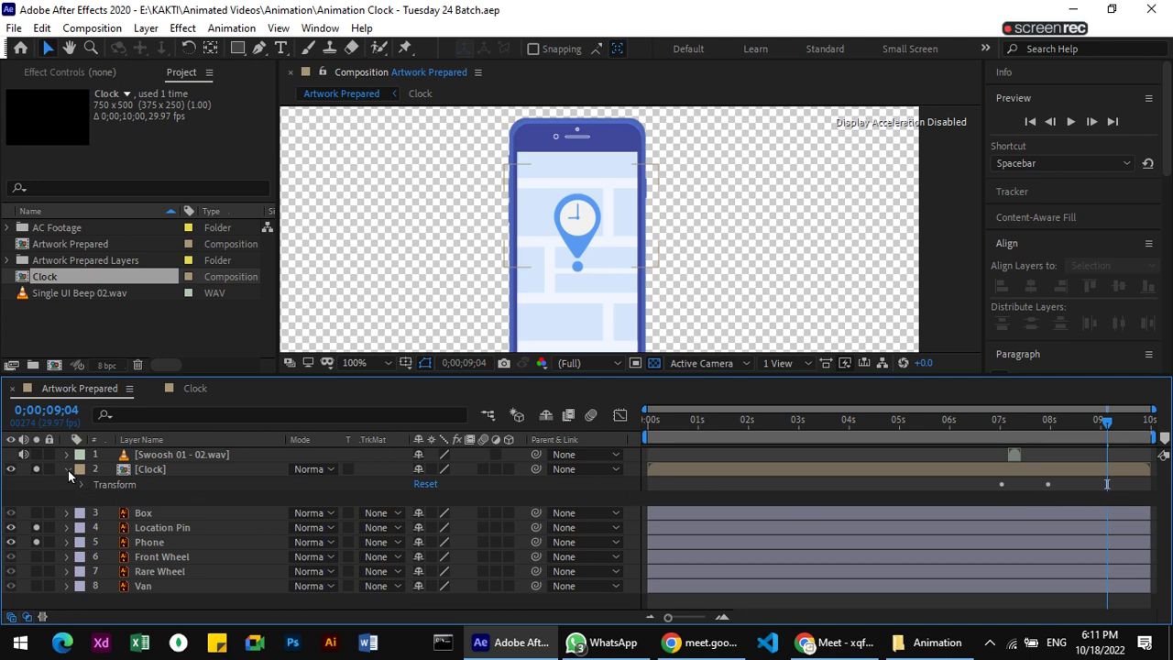
click(170, 468)
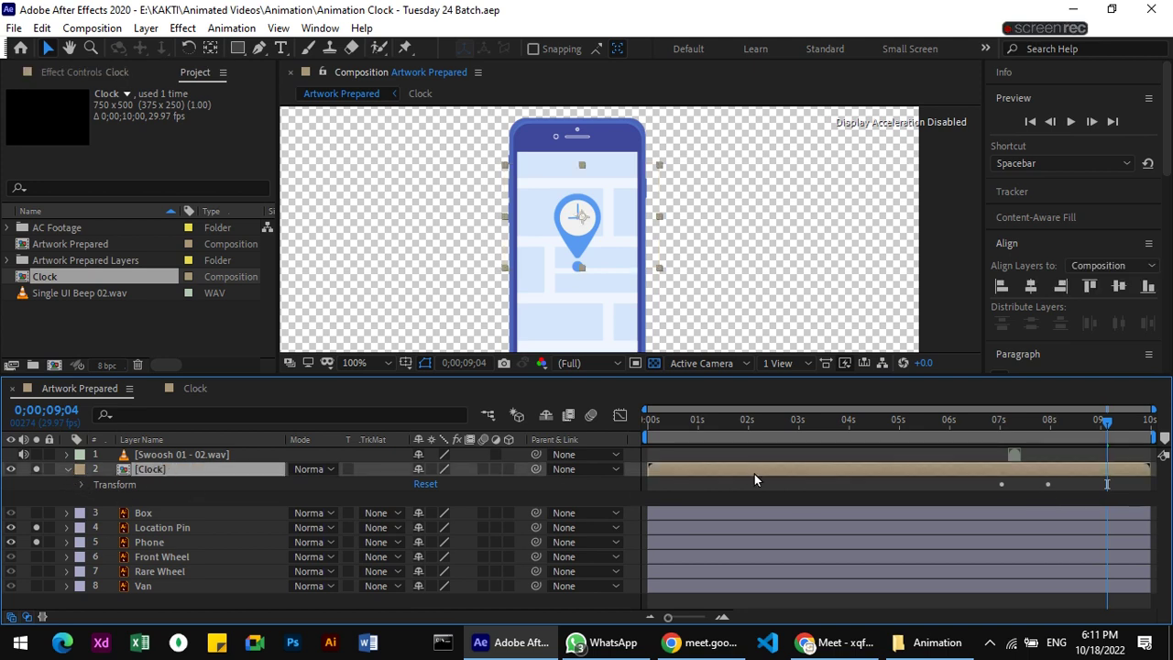
key(s)
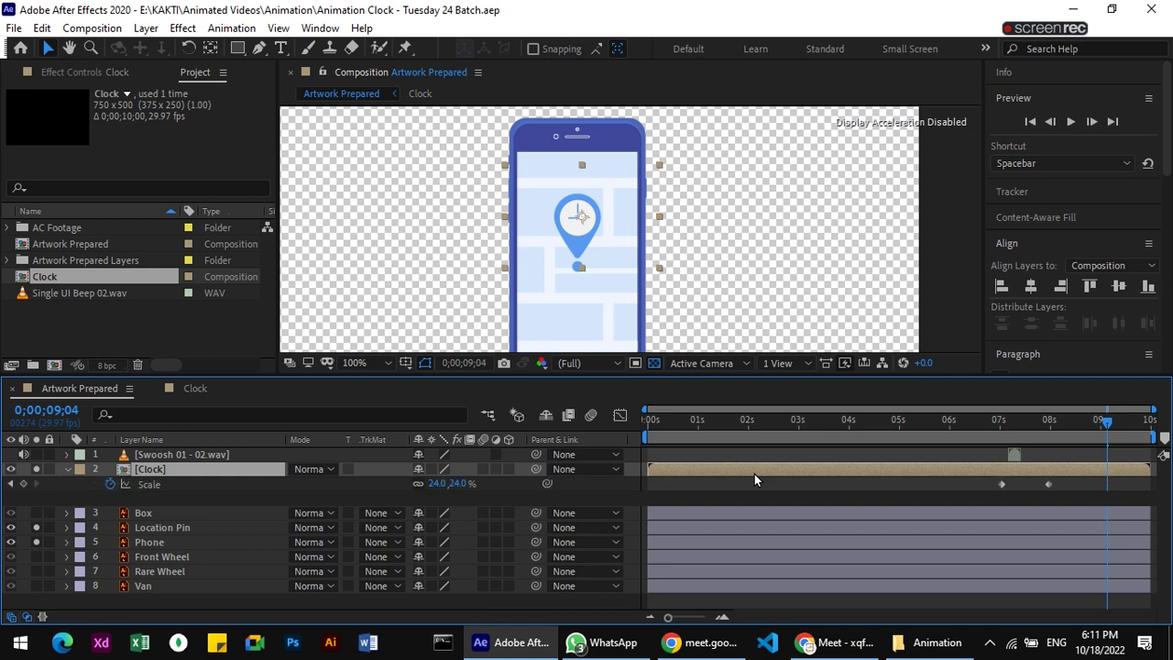
click(1046, 485)
click(1048, 485)
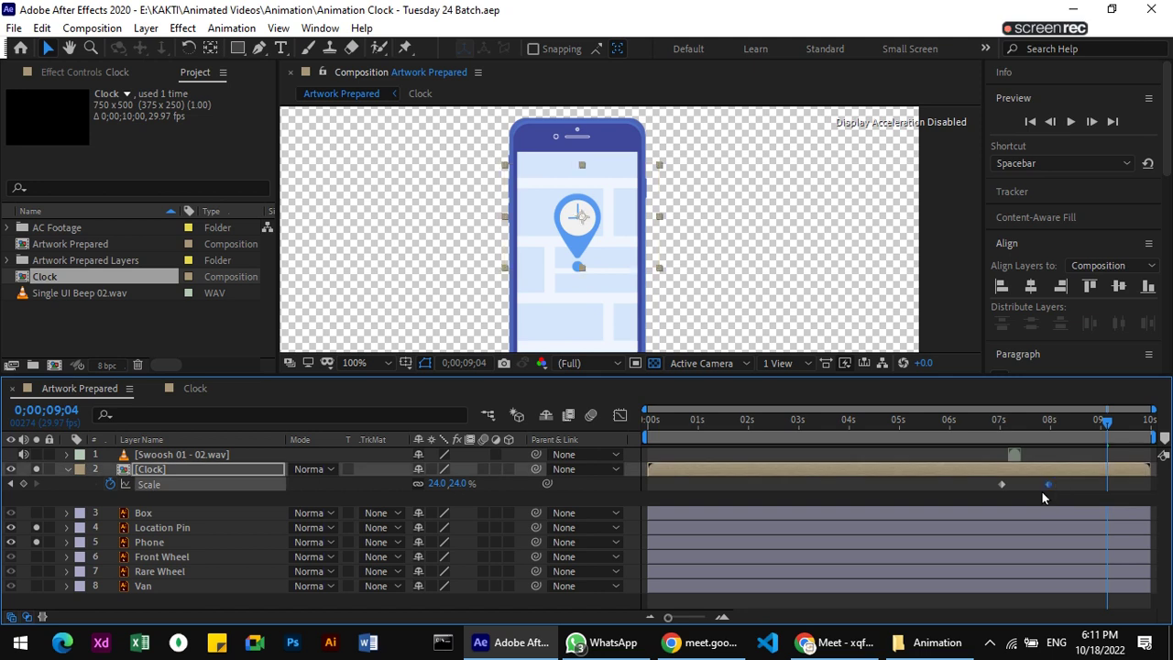
drag(1047, 485, 1018, 486)
Nudge Swoosh 01 - 02.wav earlier to about 07;18 and preview the animation full screen.
click(1016, 454)
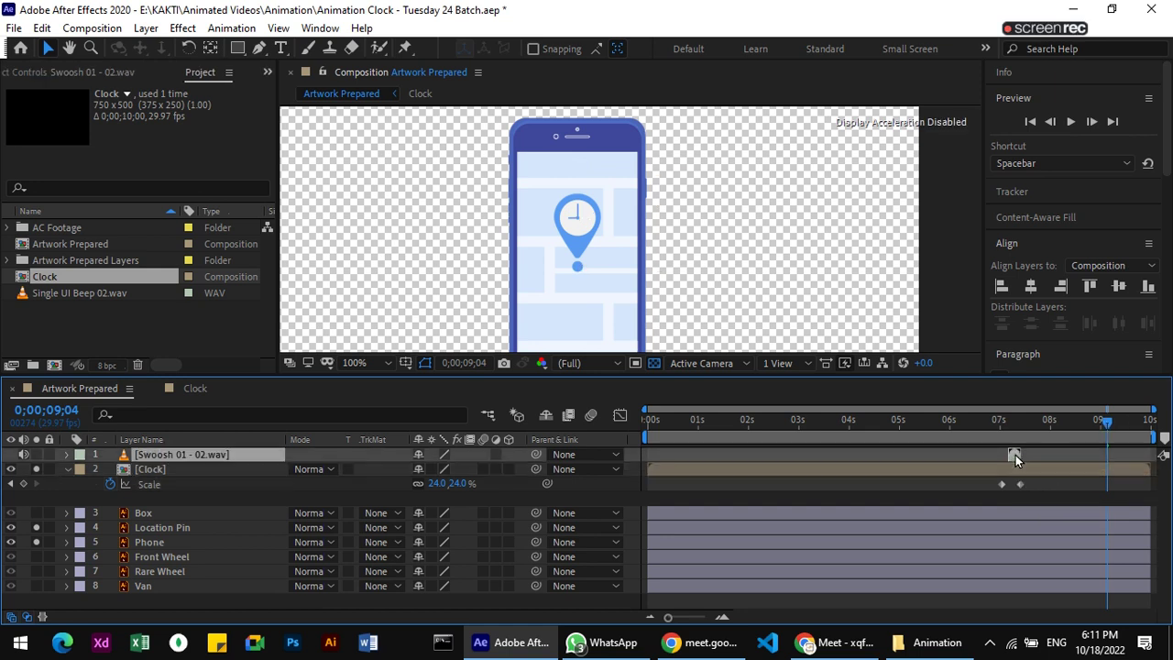
drag(1016, 455, 1010, 457)
drag(1103, 424, 649, 449)
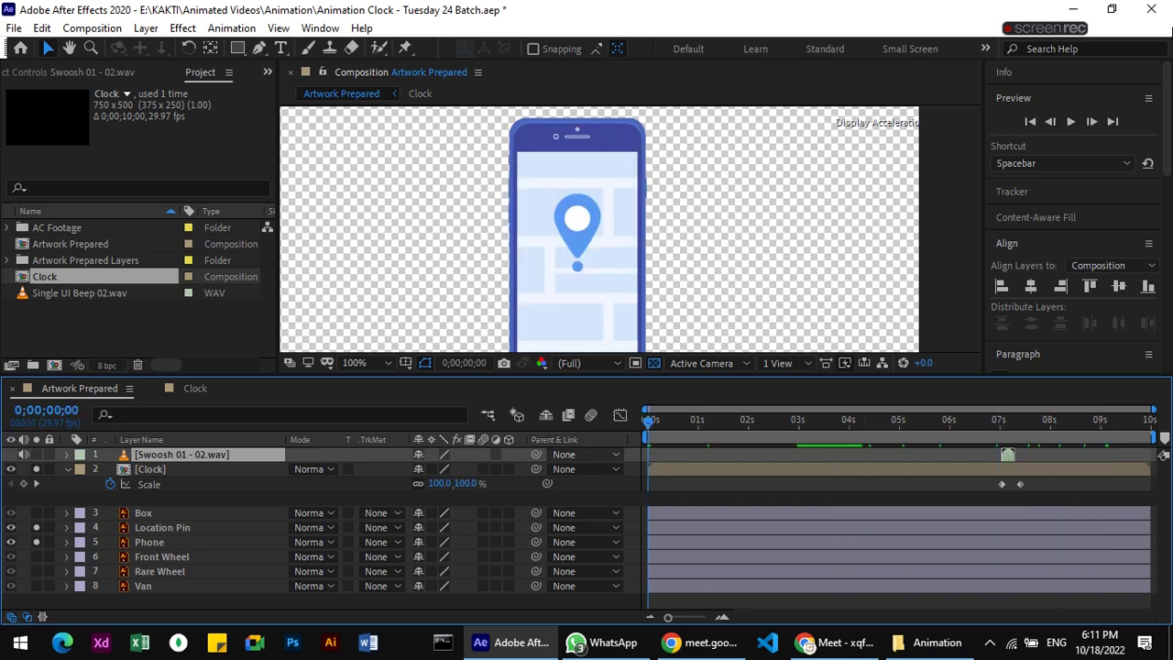
click(1069, 122)
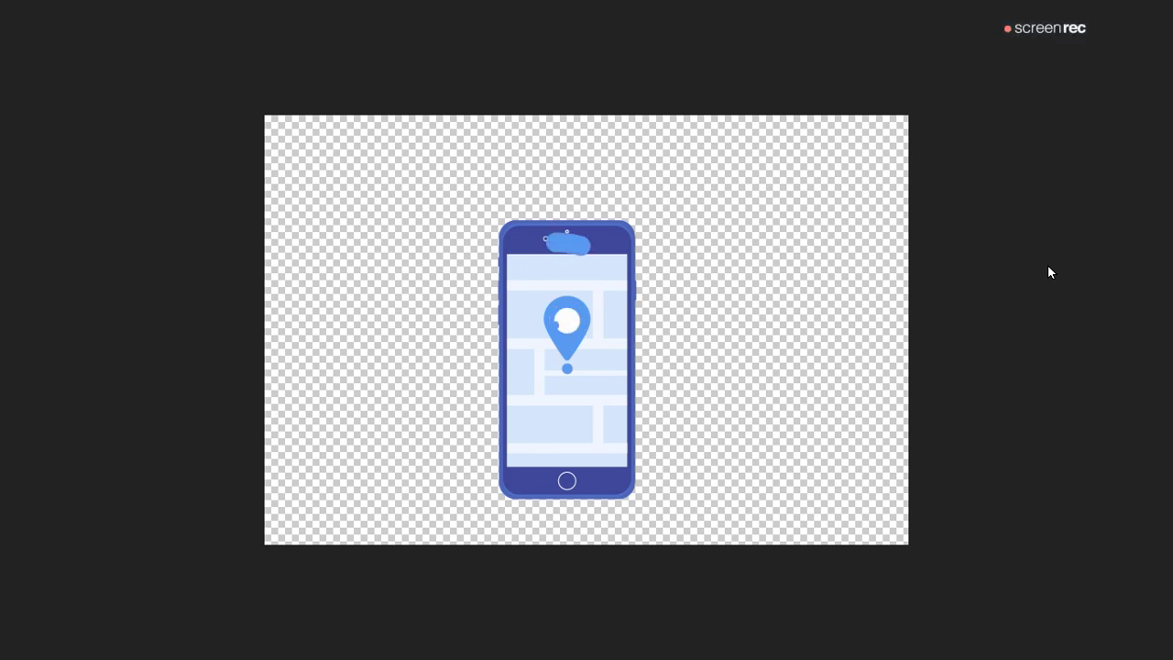
key(space)
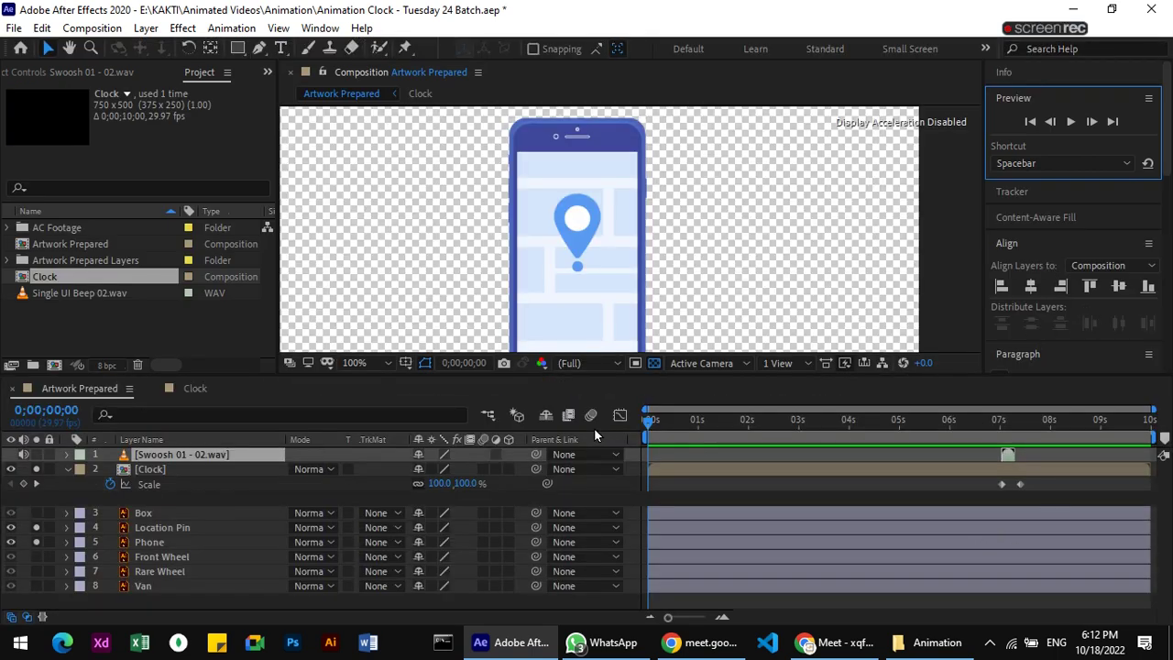
Apply Easy Ease (F9) to both of the Clock layer's Scale keyframes.
drag(647, 424, 999, 411)
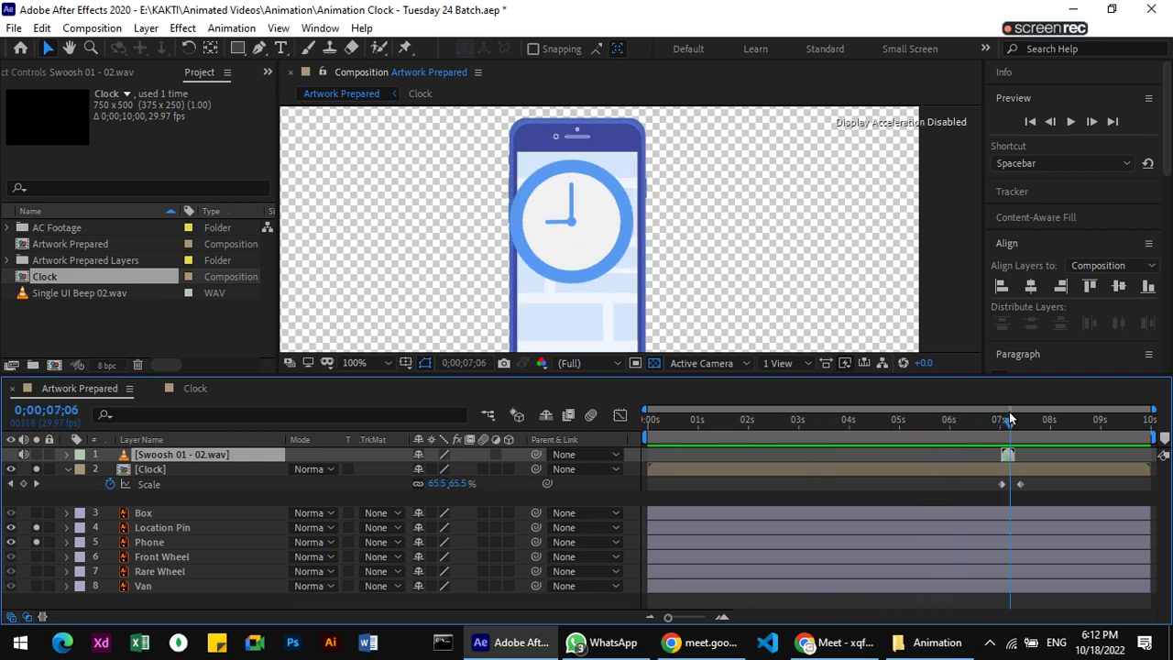
drag(999, 410, 1036, 417)
drag(1031, 479, 991, 490)
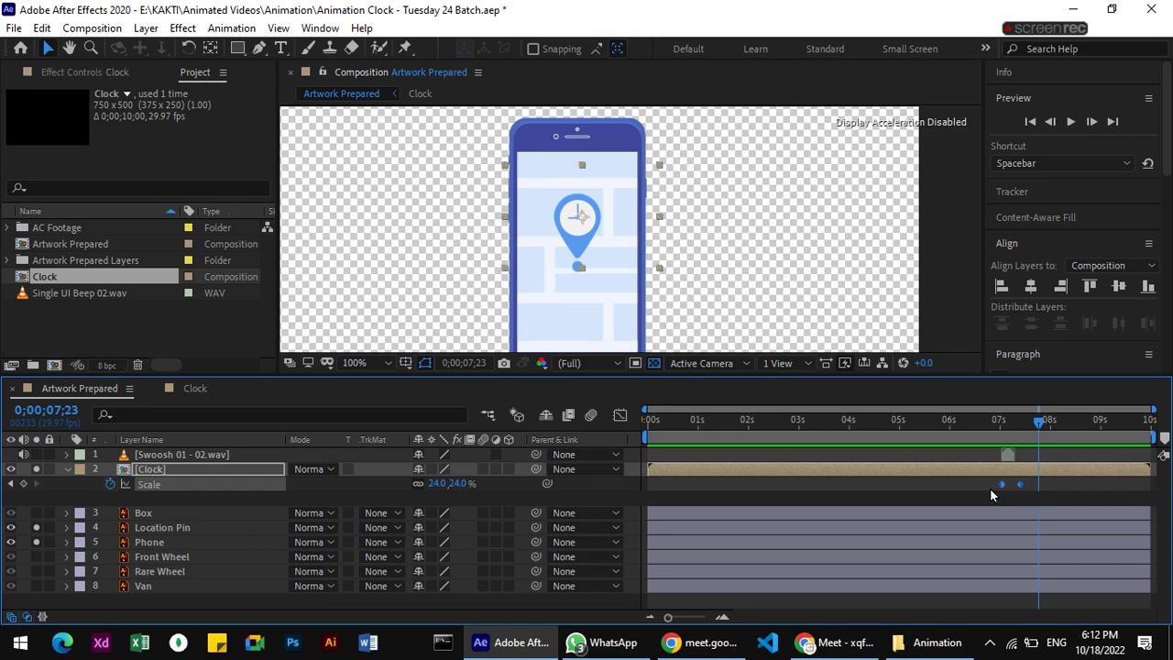
key(F9)
mouse_move(1040, 426)
mouse_down()
mouse_move(990, 422)
mouse_move(1019, 430)
mouse_up()
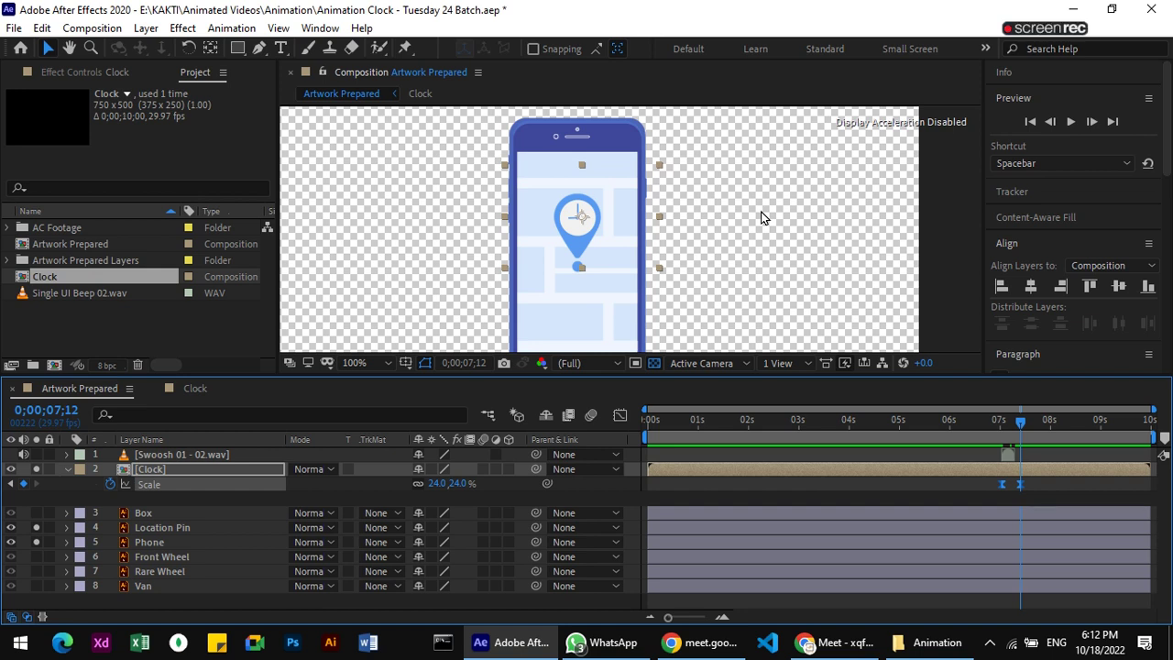
Split the Clock layer at 0;00;07;12 with Edit > Split Layer.
click(191, 474)
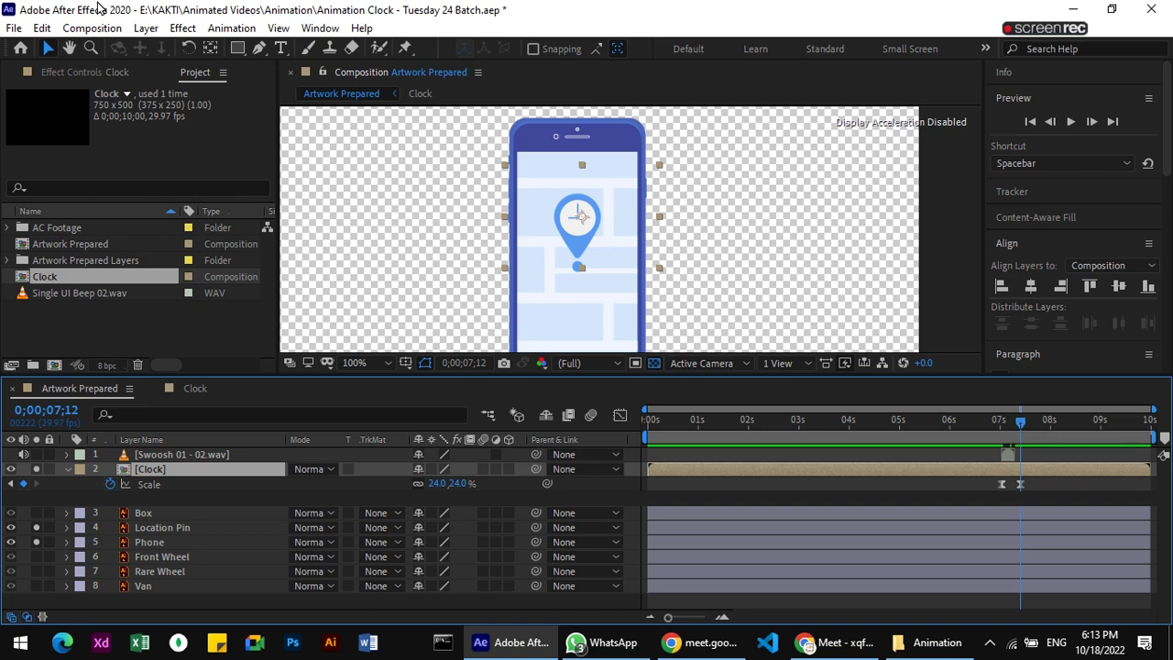
click(42, 27)
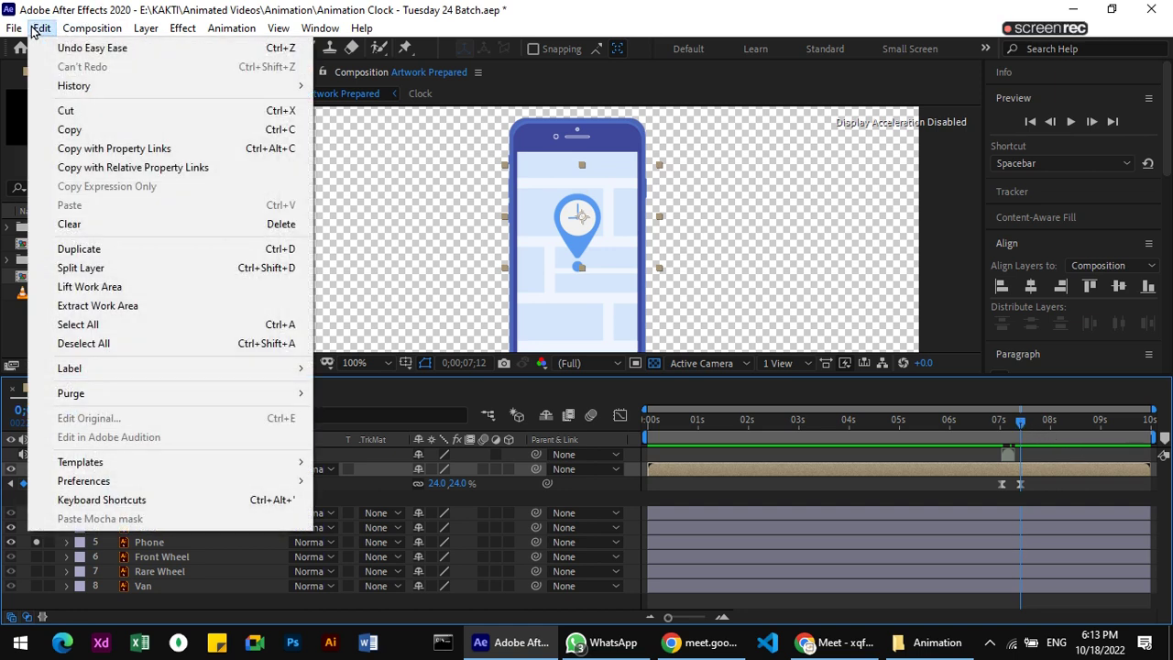
click(133, 268)
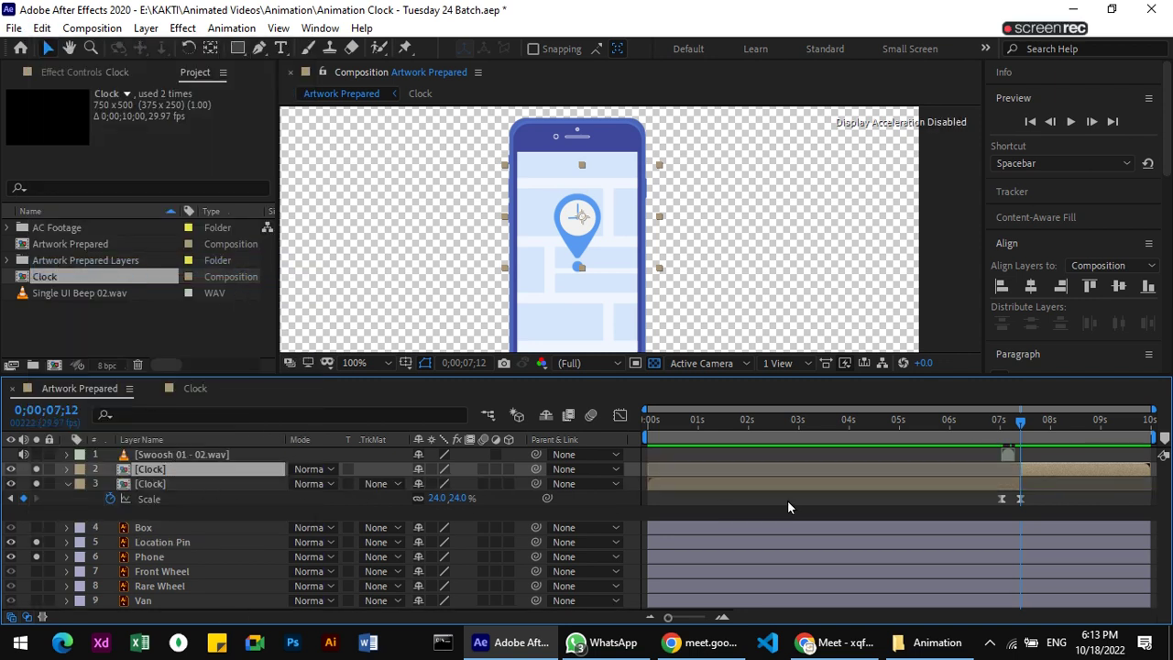
mouse_move(1004, 502)
Delete the clock section after the cut and step to 0;00;07;13 to confirm the empty pin.
key(Delete)
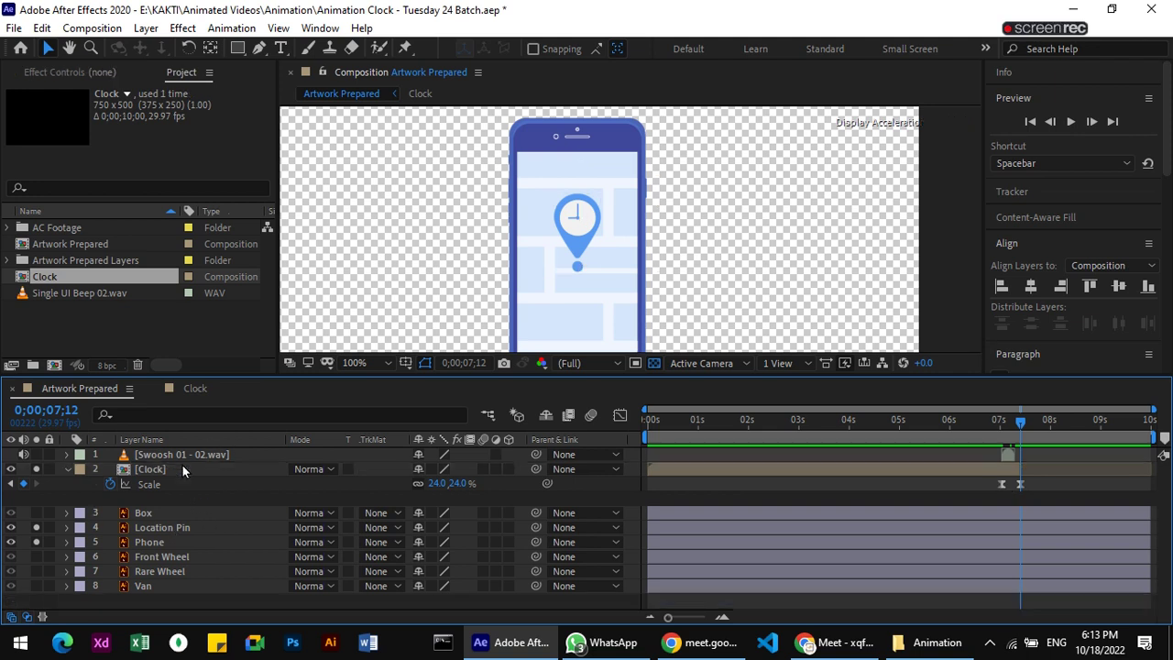
mouse_move(1020, 421)
mouse_down()
mouse_move(997, 421)
mouse_move(1024, 423)
mouse_up()
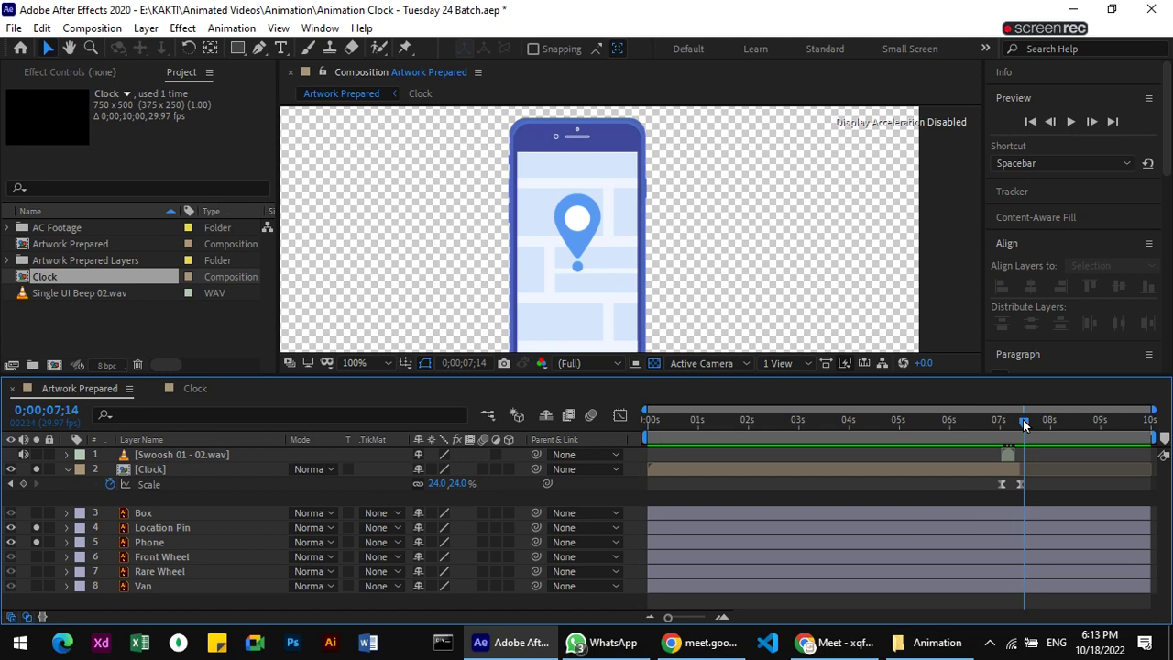
drag(1023, 419, 1021, 420)
click(1022, 420)
Collapse the Clock layer's properties and select the Location Pin layer.
click(70, 466)
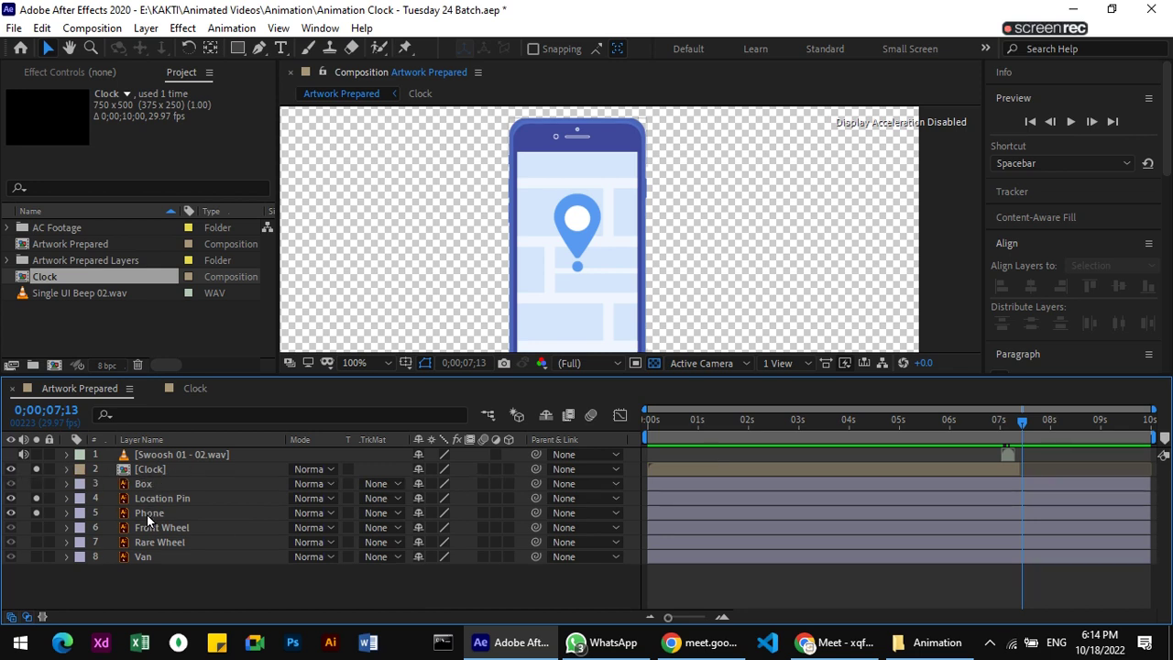
click(193, 500)
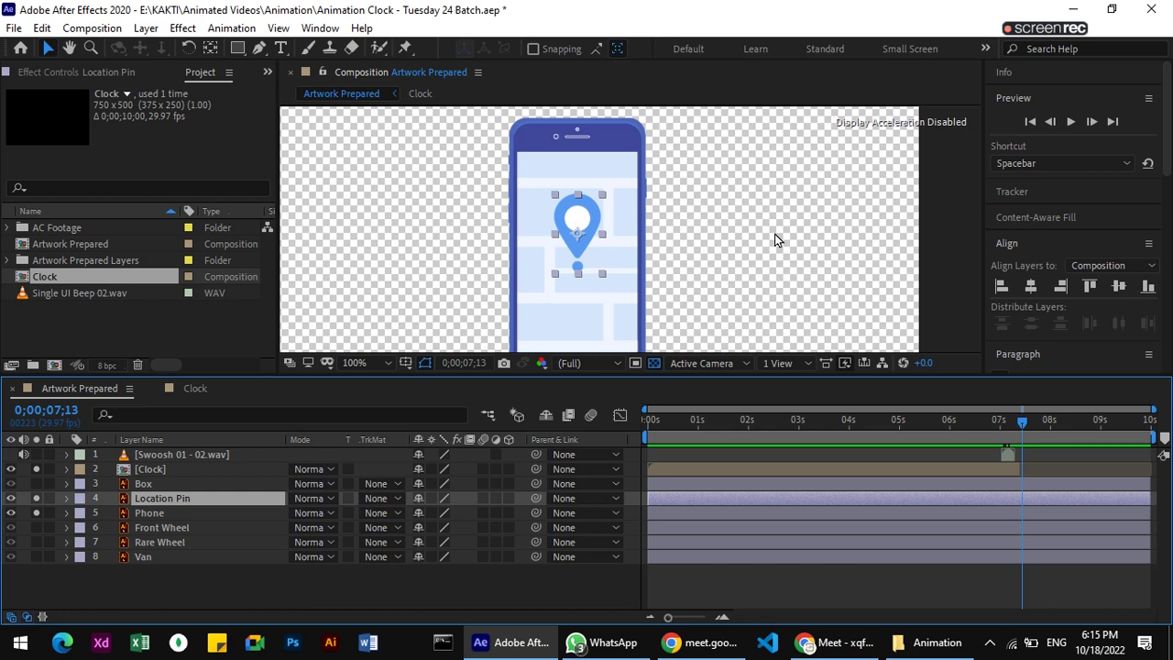
Zoom the viewer to 200%, centre the location pin, and switch to the Pan Behind tool.
key(period)
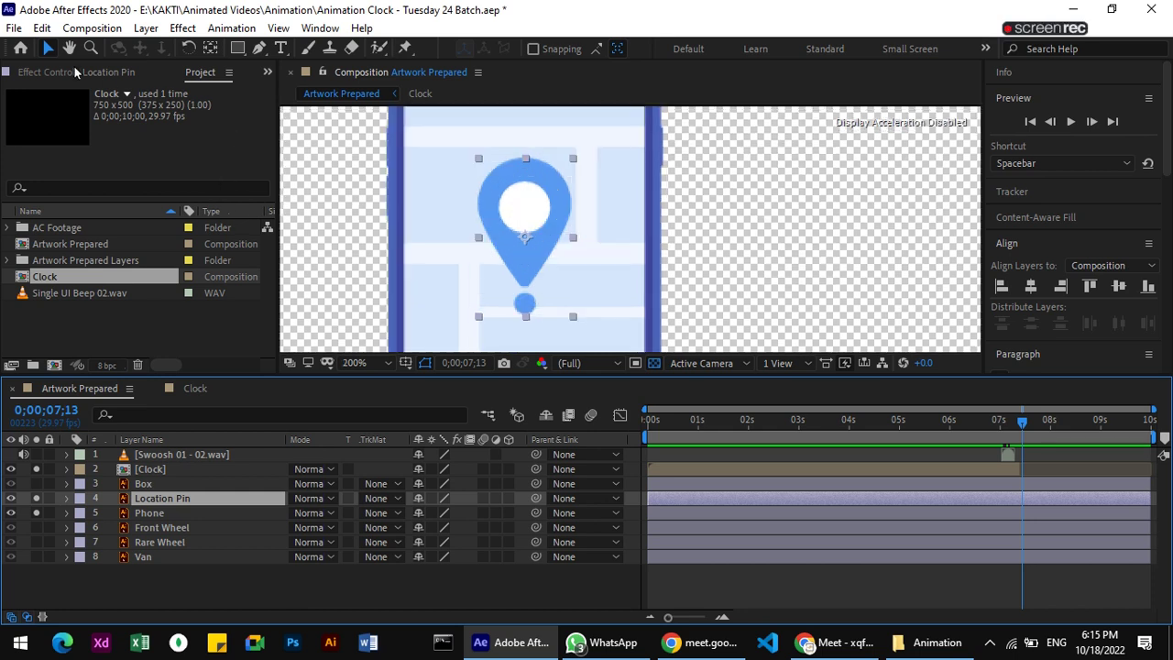
click(69, 48)
drag(533, 257, 624, 261)
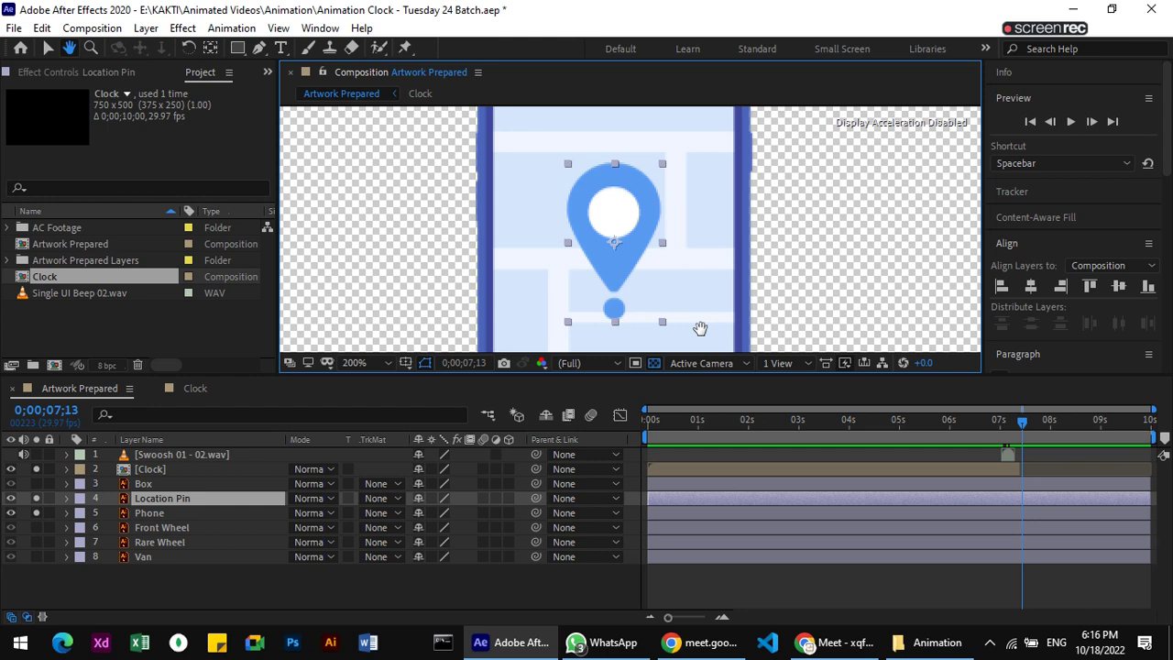
click(47, 49)
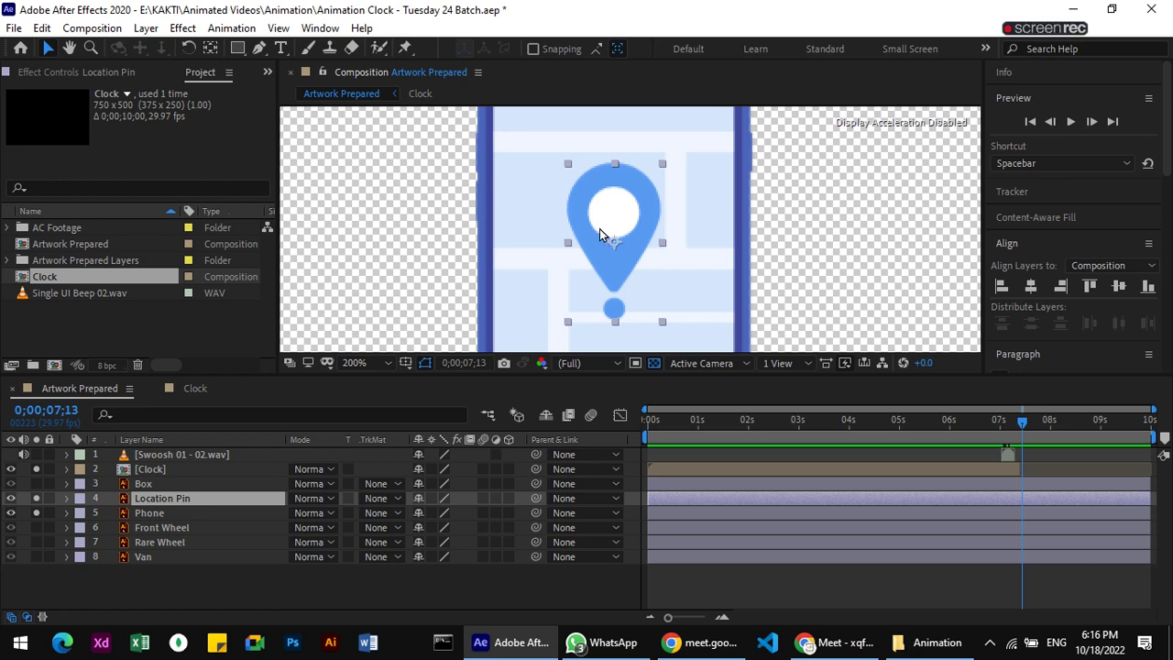
click(210, 48)
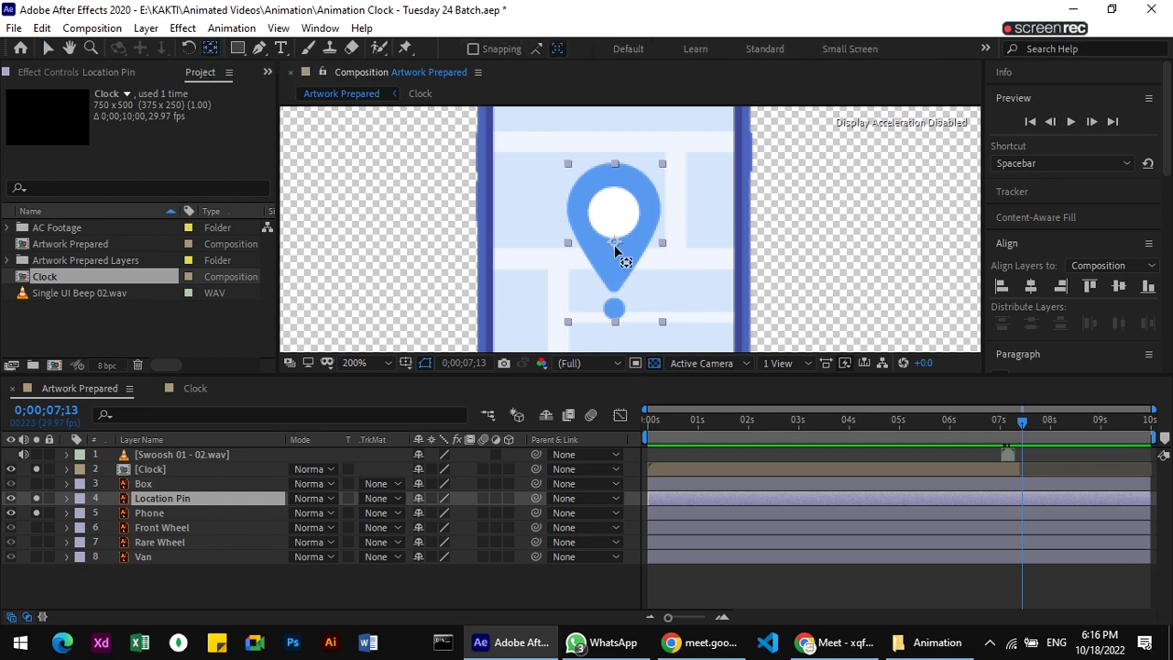
Move the Location Pin's anchor point down to the pin's base and show only its Rotation property.
mouse_move(615, 242)
mouse_down()
mouse_move(614, 330)
mouse_move(617, 320)
mouse_up()
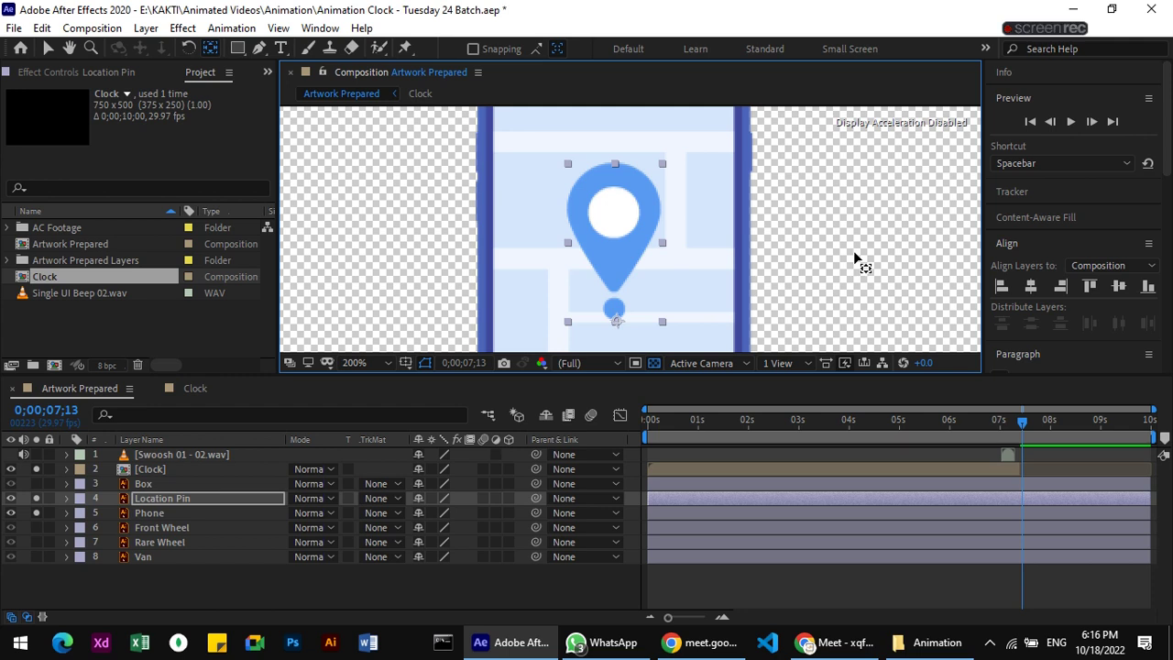
click(179, 502)
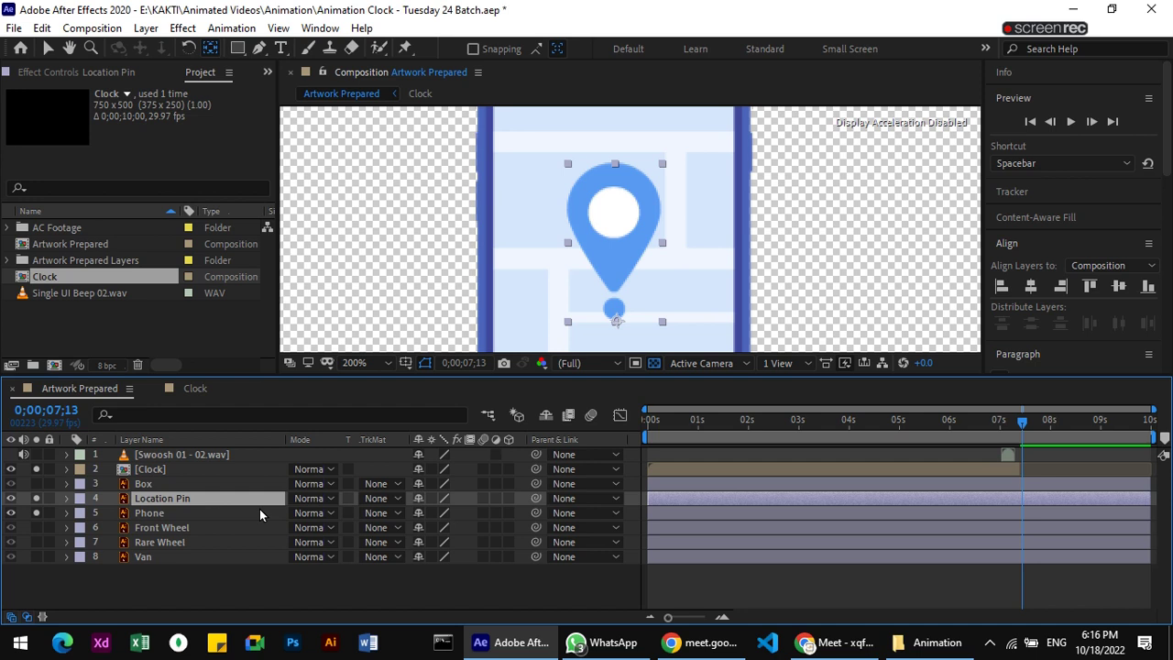
key(r)
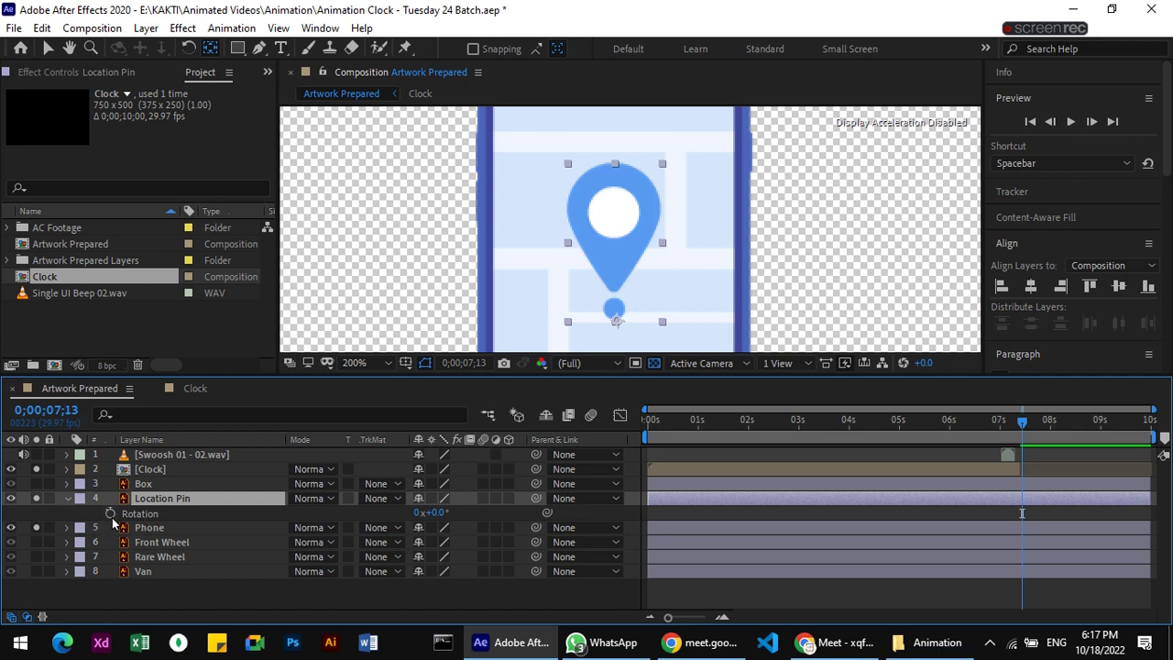
Keyframe the pin's Rotation at +20°, then at -22° a few frames later.
click(112, 514)
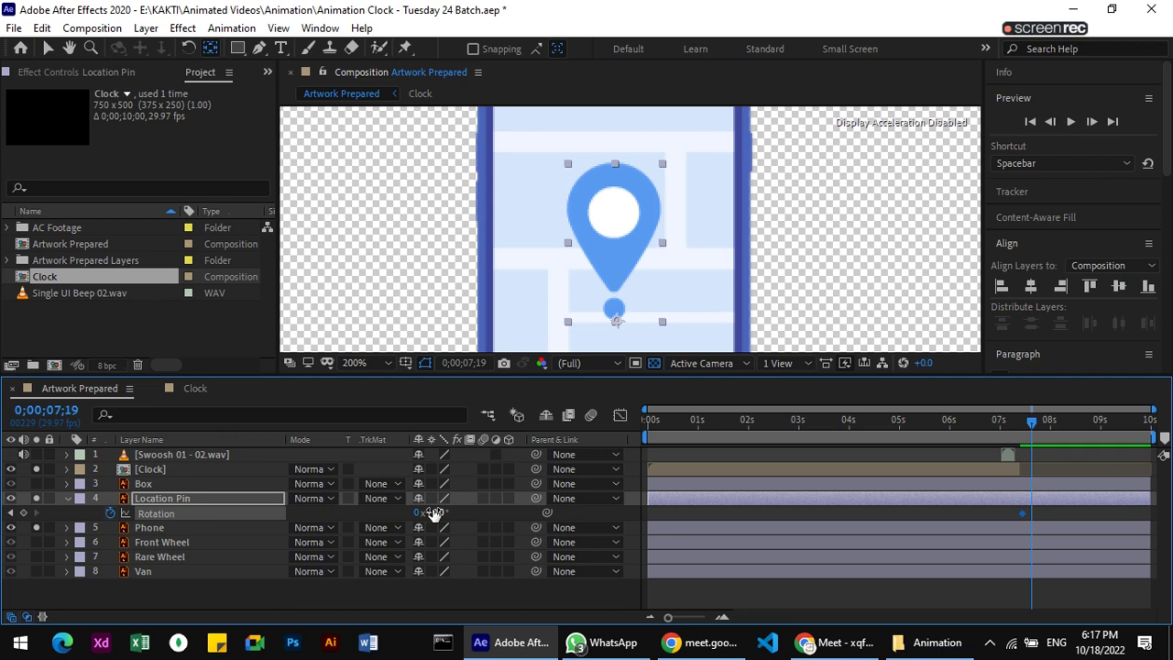
drag(435, 513, 476, 521)
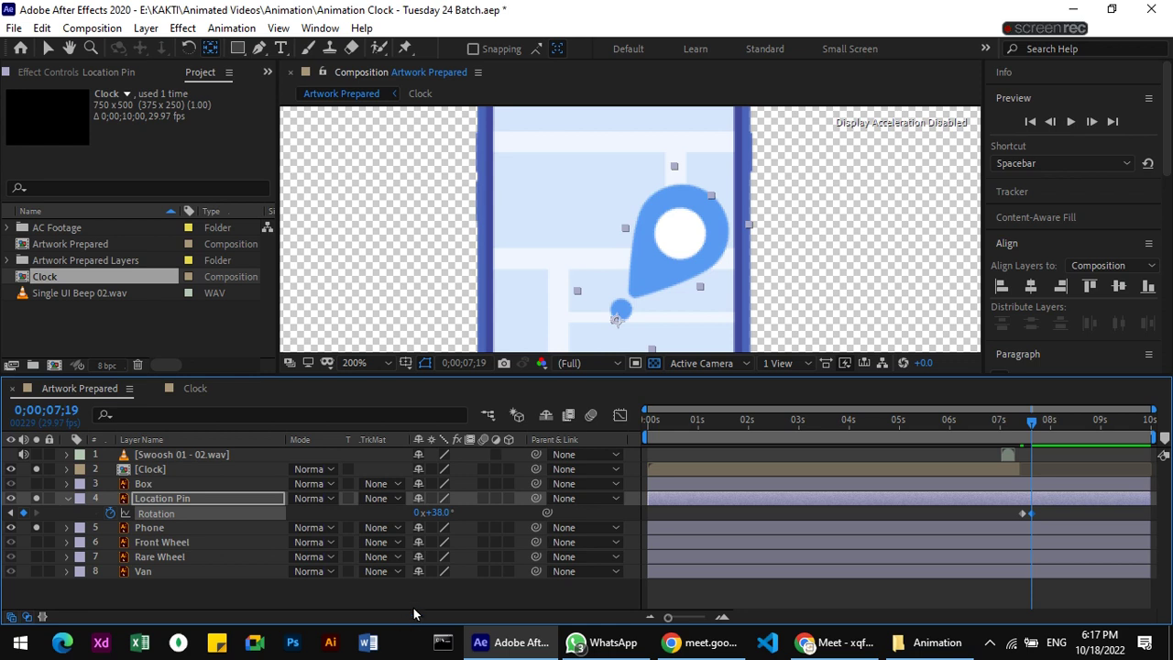
key(ctrl+z)
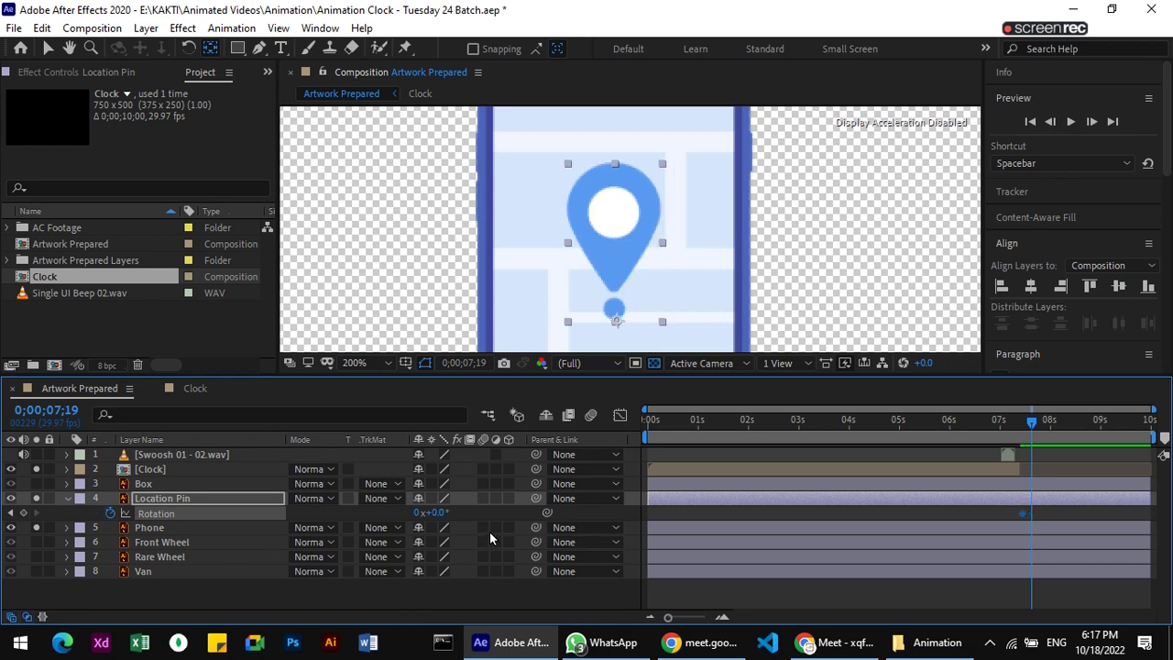
drag(432, 513, 461, 510)
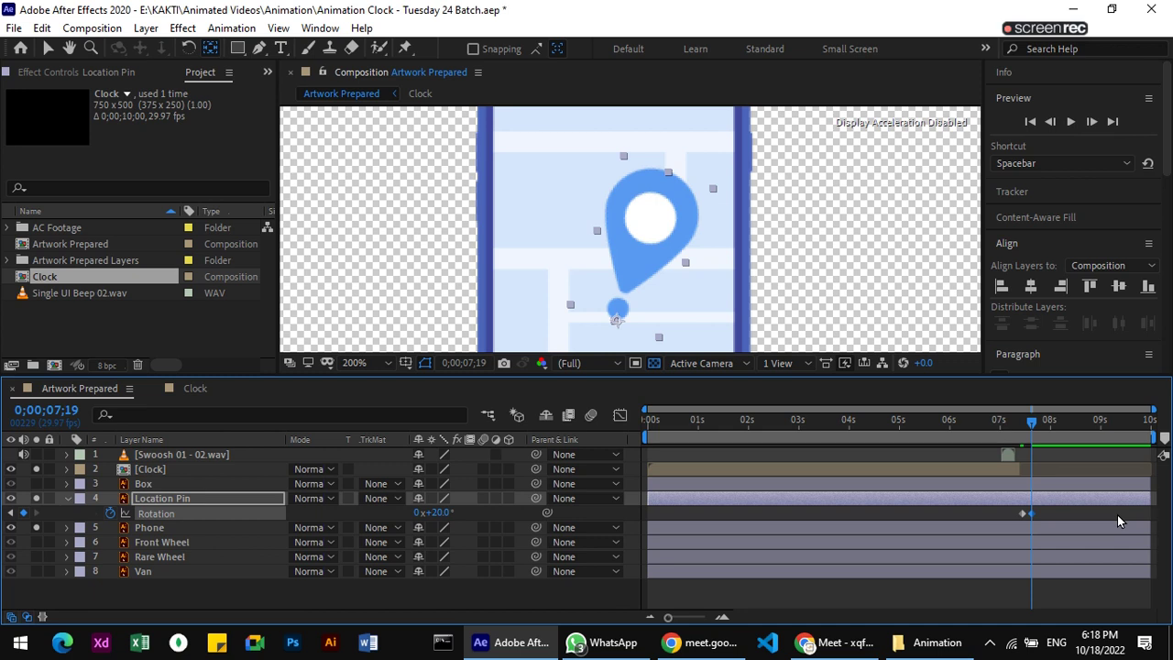
key(Page_Down)
key(Page_Down)
key(Page_Down)
key(Page_Down)
key(Page_Down)
key(Page_Down)
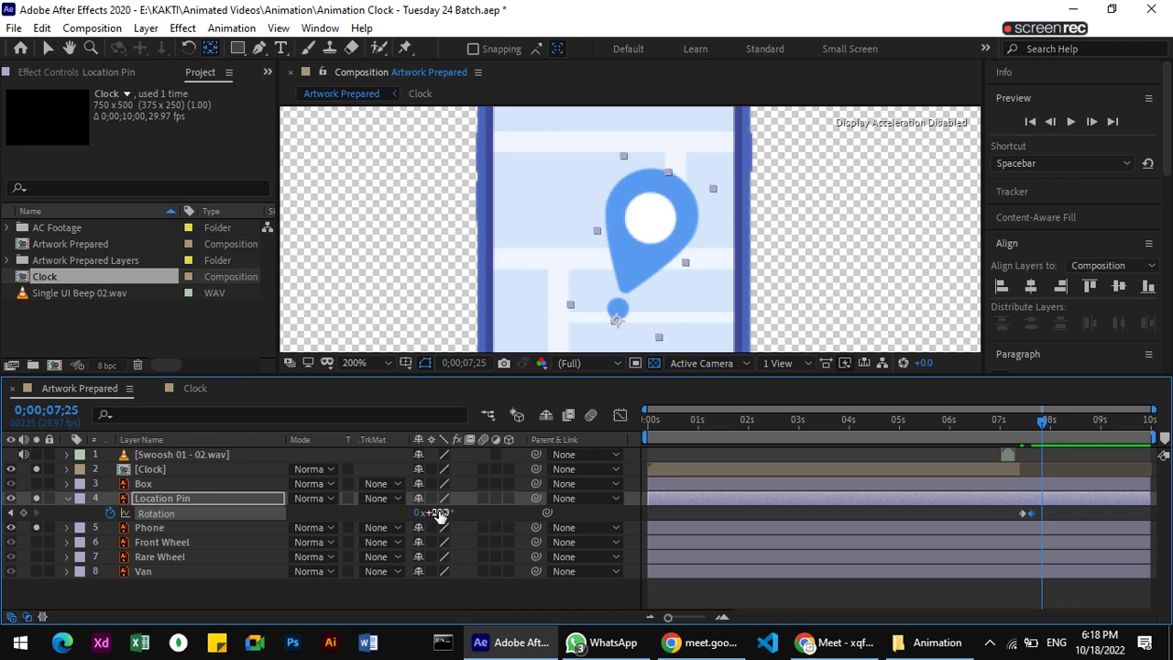
drag(438, 515, 405, 513)
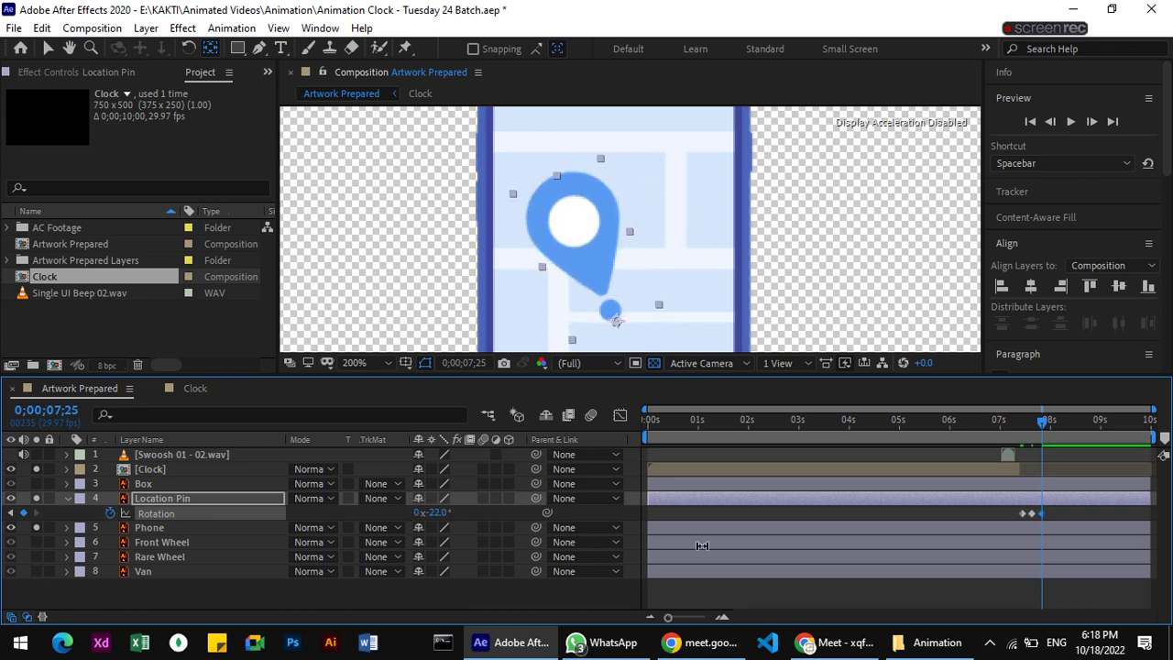
Add Rotation keyframes at +21° and then back to 0° on later frames.
key(Page_Down)
key(Page_Down)
key(Page_Down)
key(Page_Down)
key(Page_Down)
key(Page_Down)
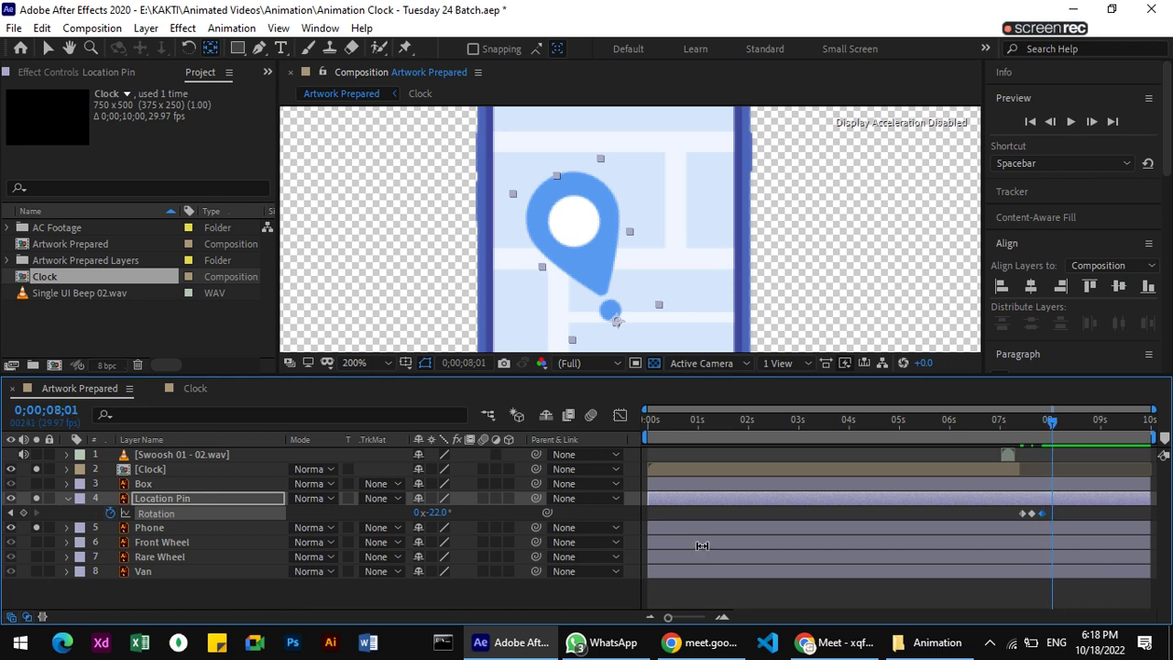
drag(429, 512, 481, 523)
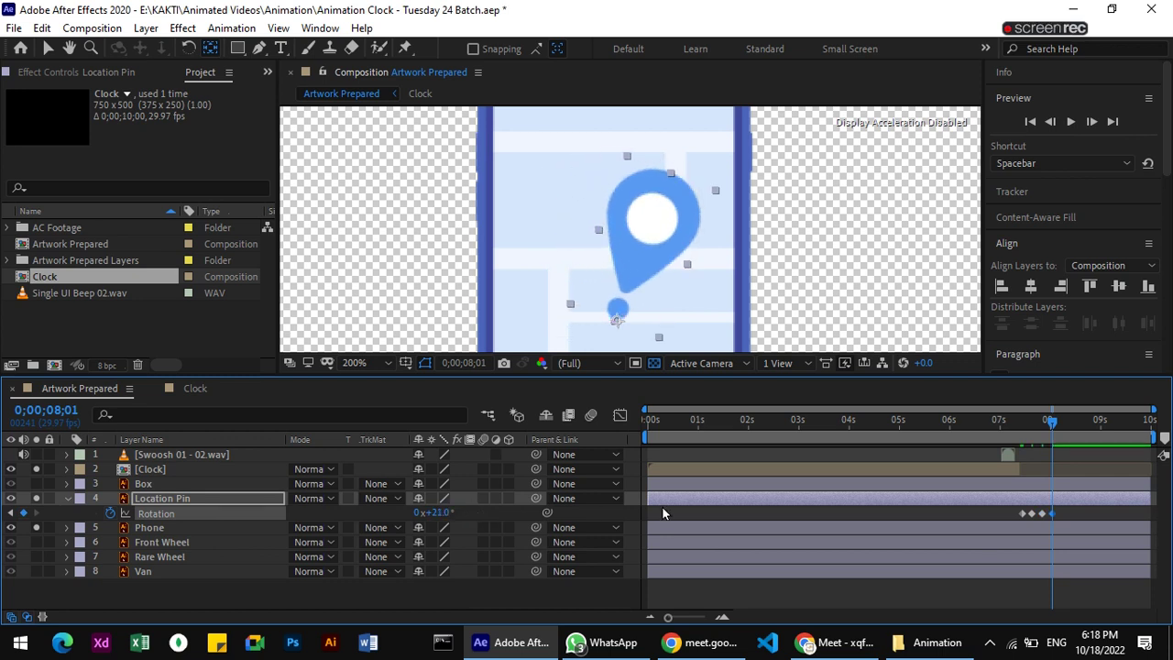
key(Page_Down)
key(Page_Down)
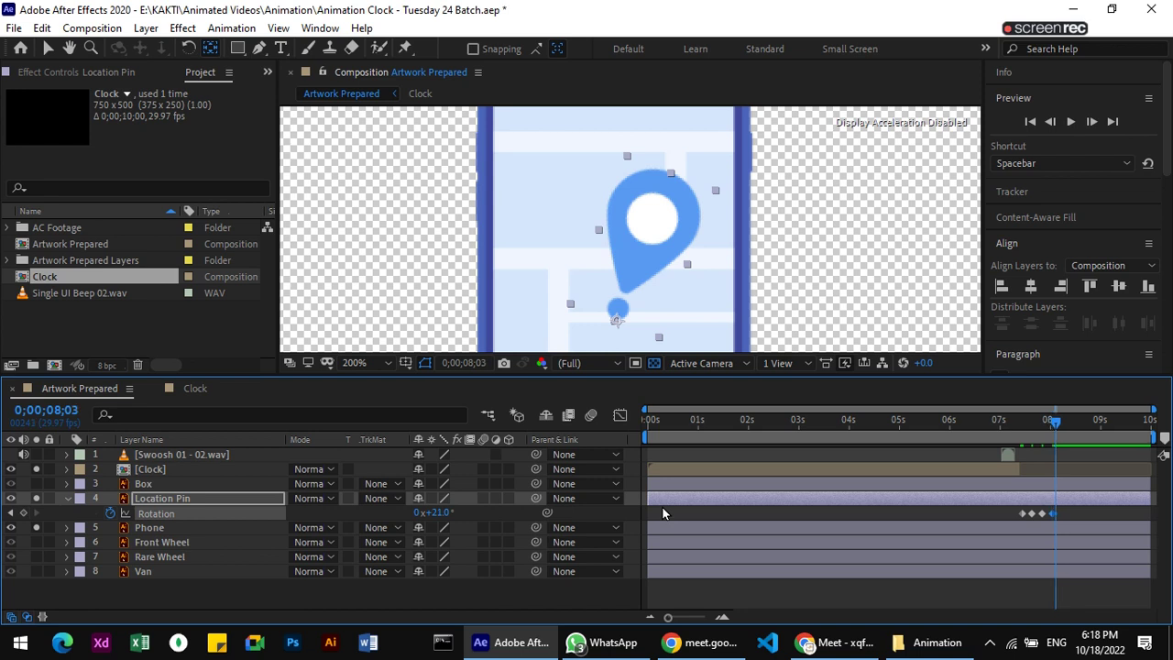
key(Page_Down)
key(Page_Down)
key(Page_Down)
key(Page_Down)
drag(444, 513, 435, 517)
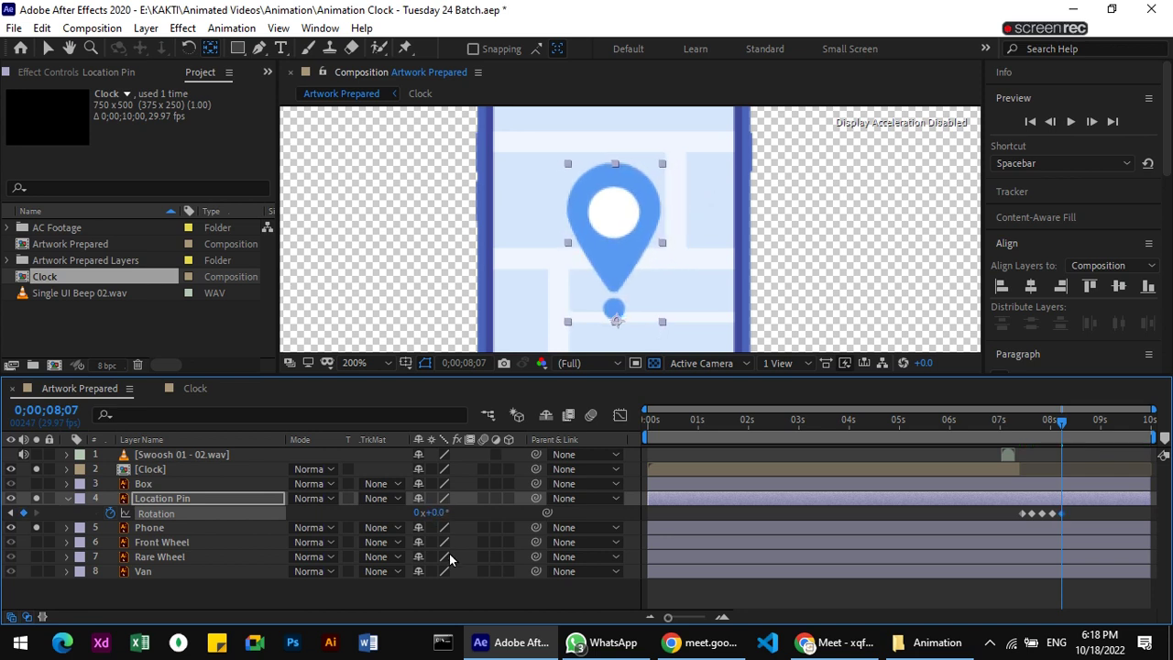
Apply Easy Ease to all the Rotation keyframes and scrub back to check the wobble.
click(1001, 513)
drag(1056, 520, 1069, 520)
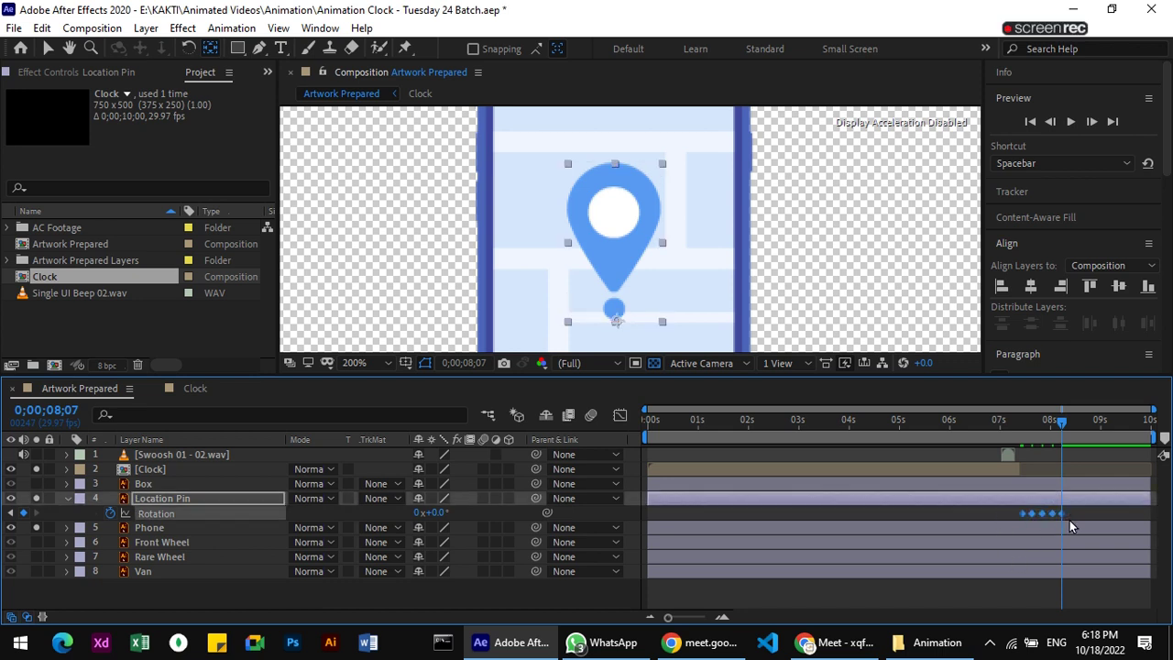
key(F9)
mouse_move(1061, 427)
mouse_down()
mouse_move(919, 429)
mouse_move(1071, 434)
mouse_up()
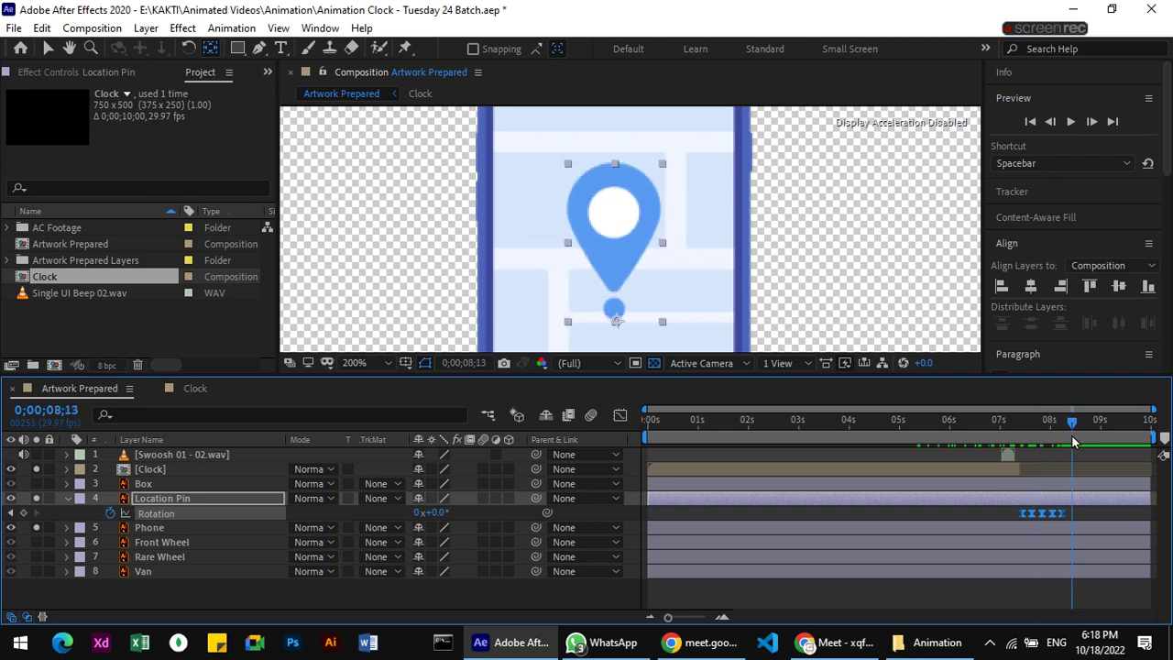
drag(929, 446, 594, 430)
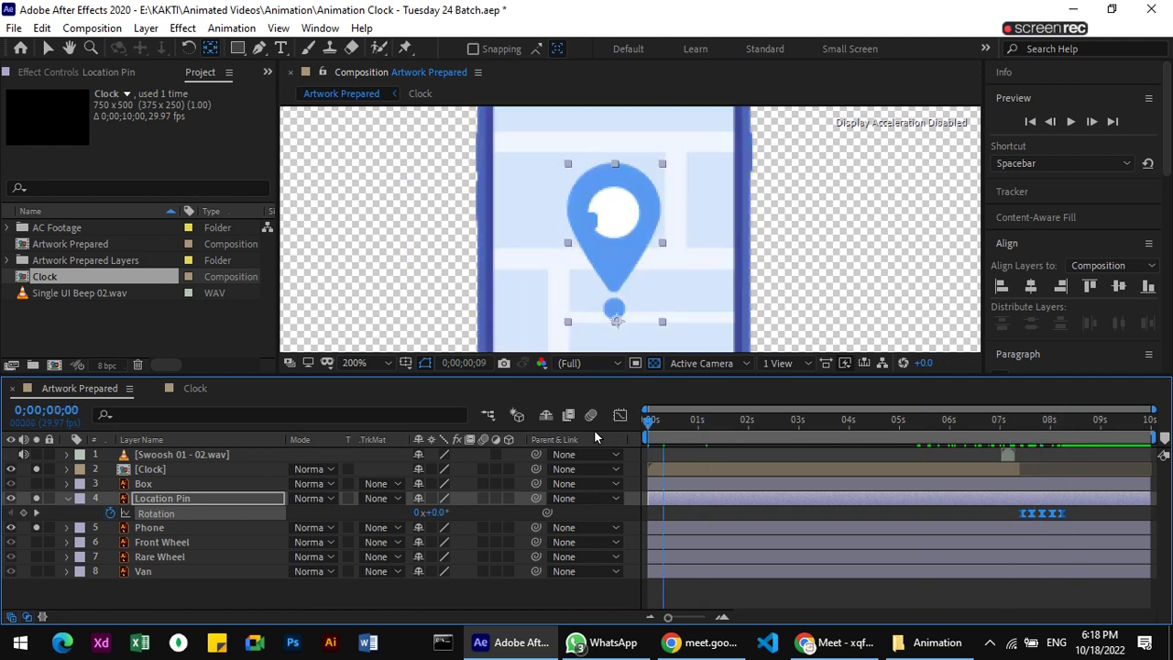
click(1070, 122)
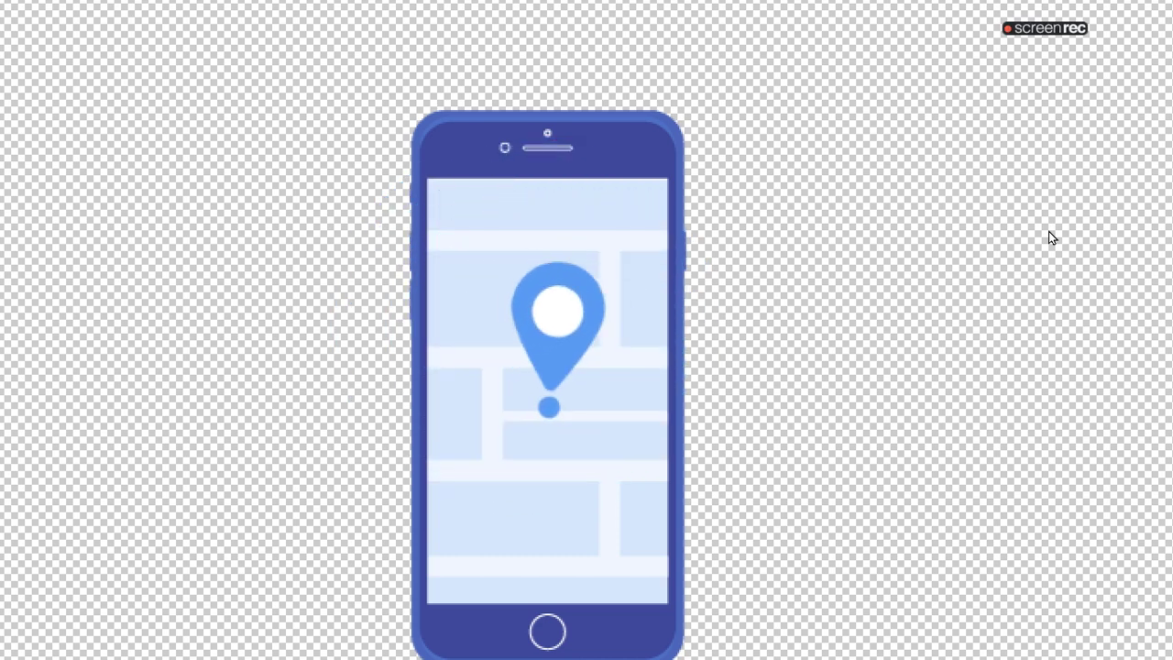
key(space)
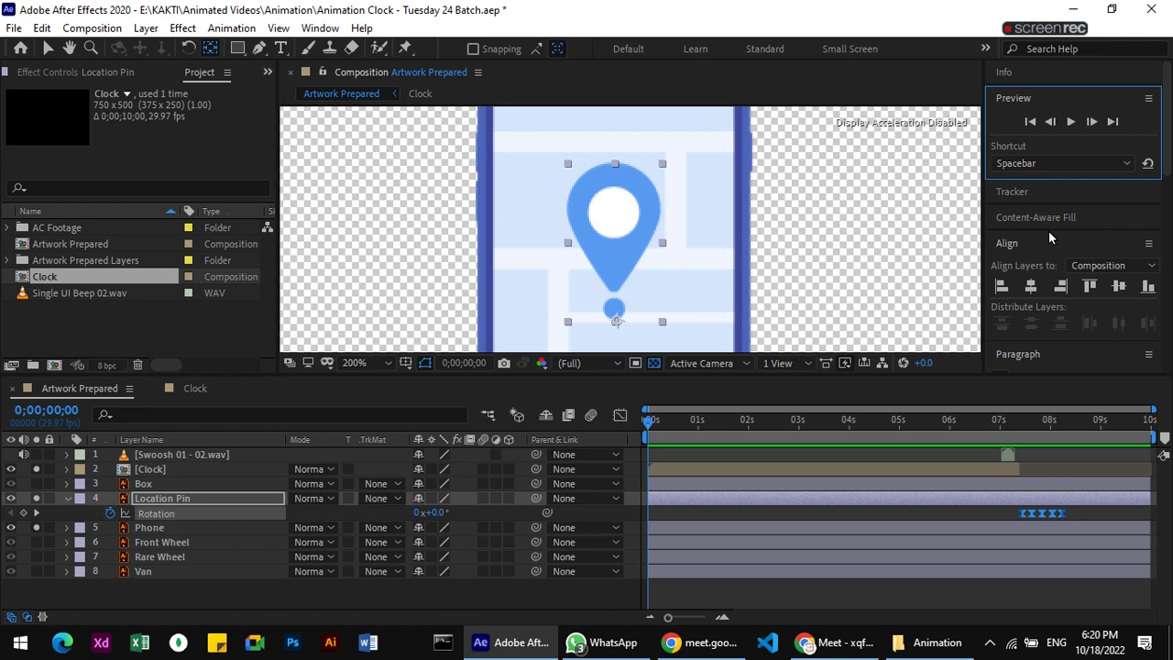
Admit the waiting participant into the Google Meet call, then return to After Effects.
click(834, 642)
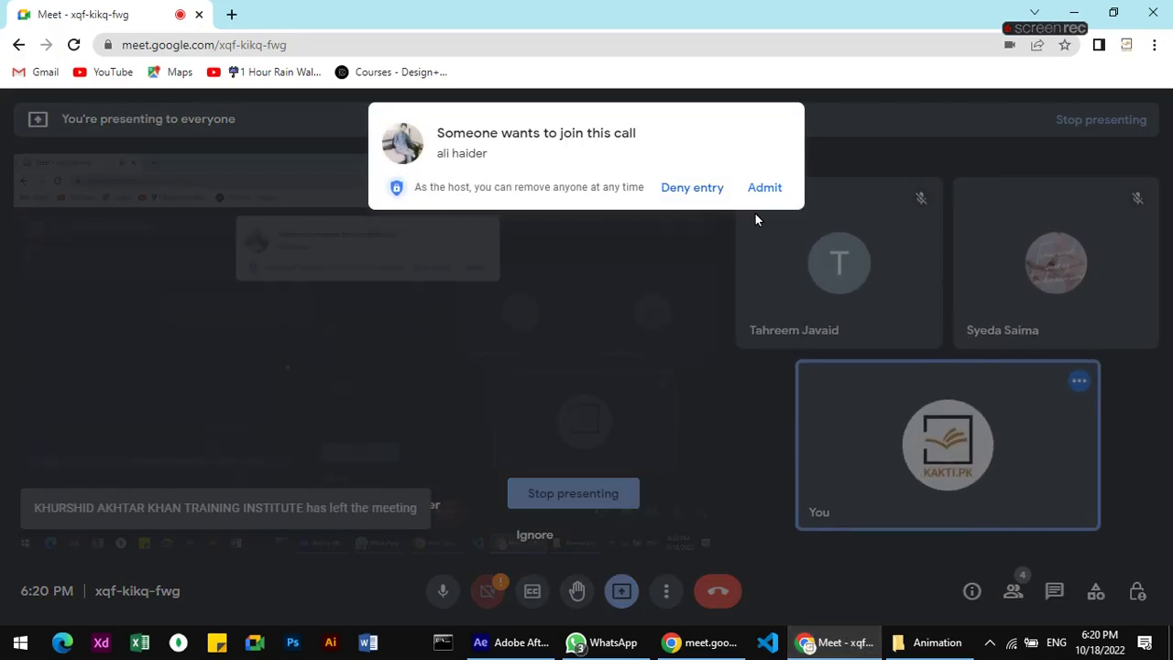
click(777, 196)
click(807, 642)
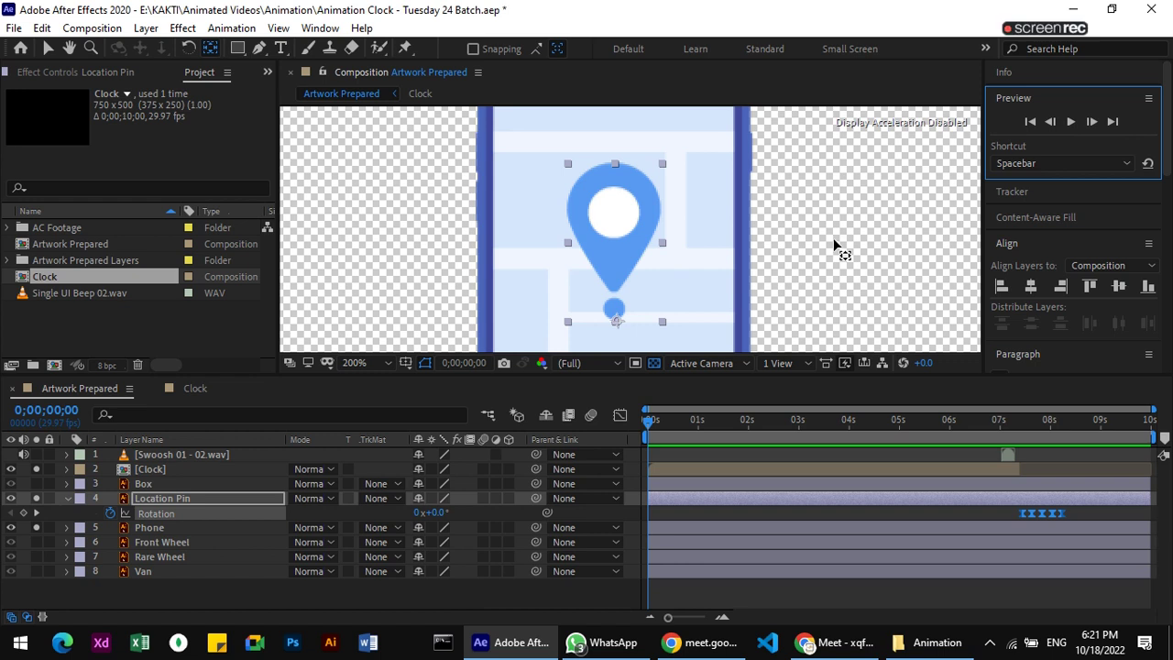
click(853, 652)
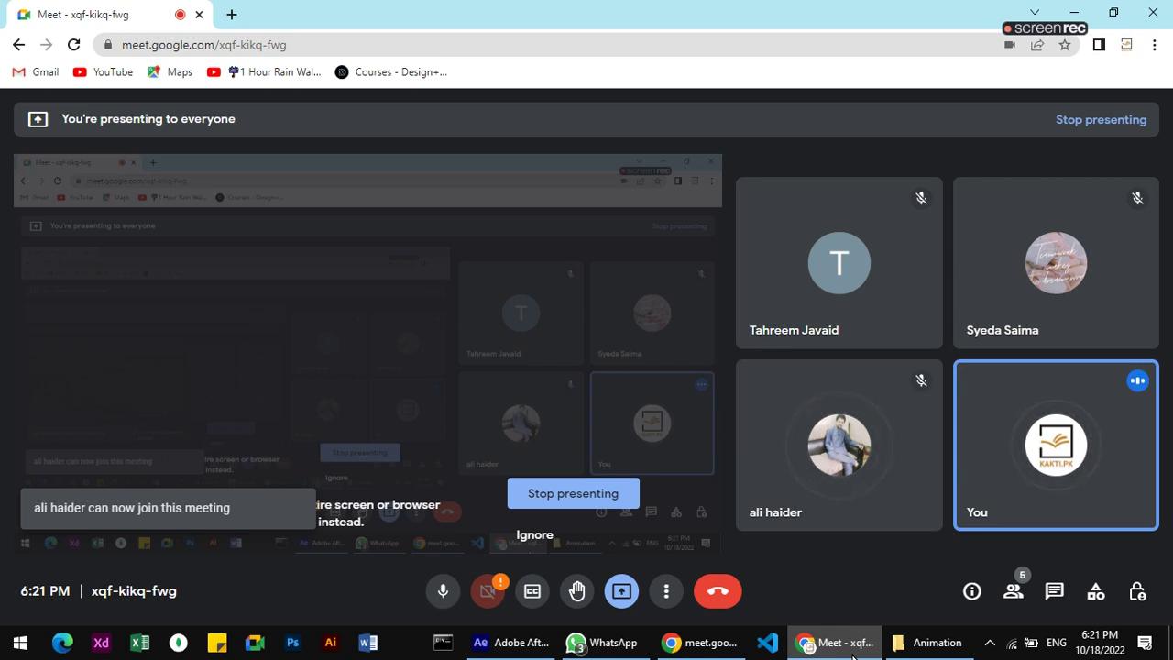
click(853, 647)
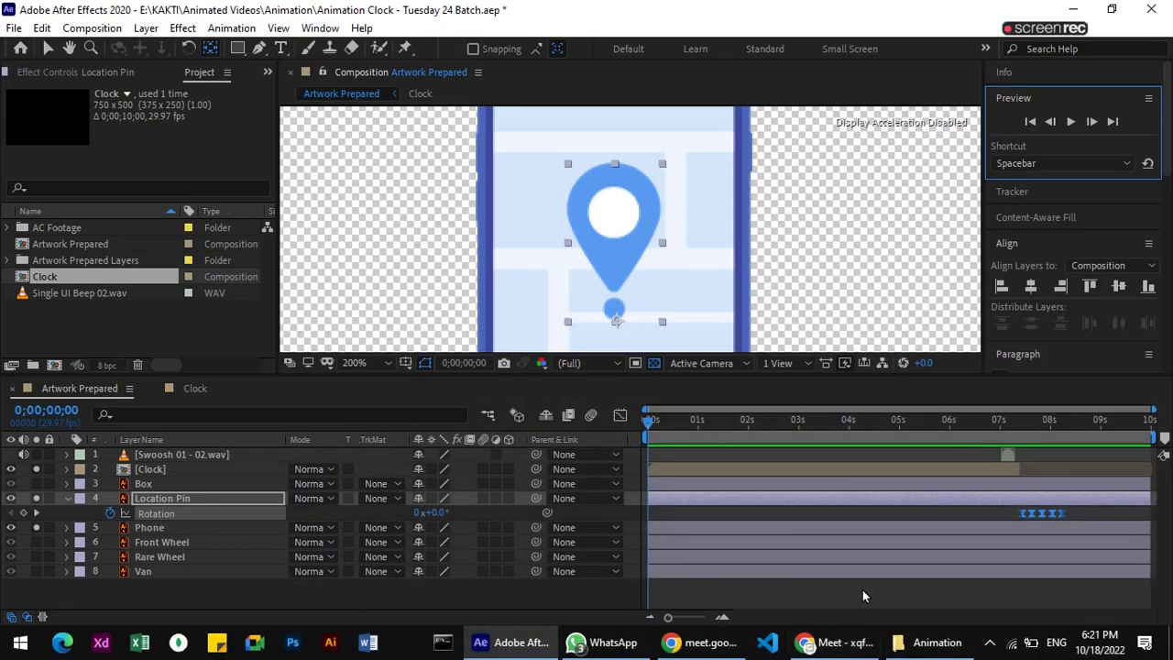
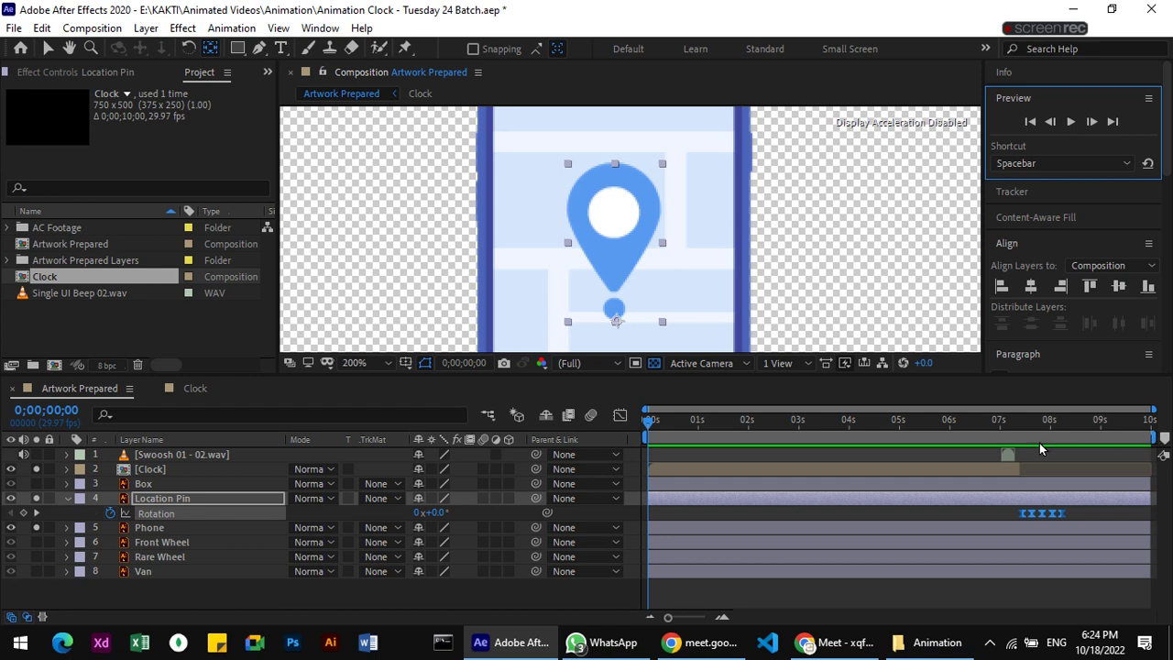
Scrub to about 8 seconds, then step back one frame to 0;00;08;07.
drag(653, 421, 1063, 420)
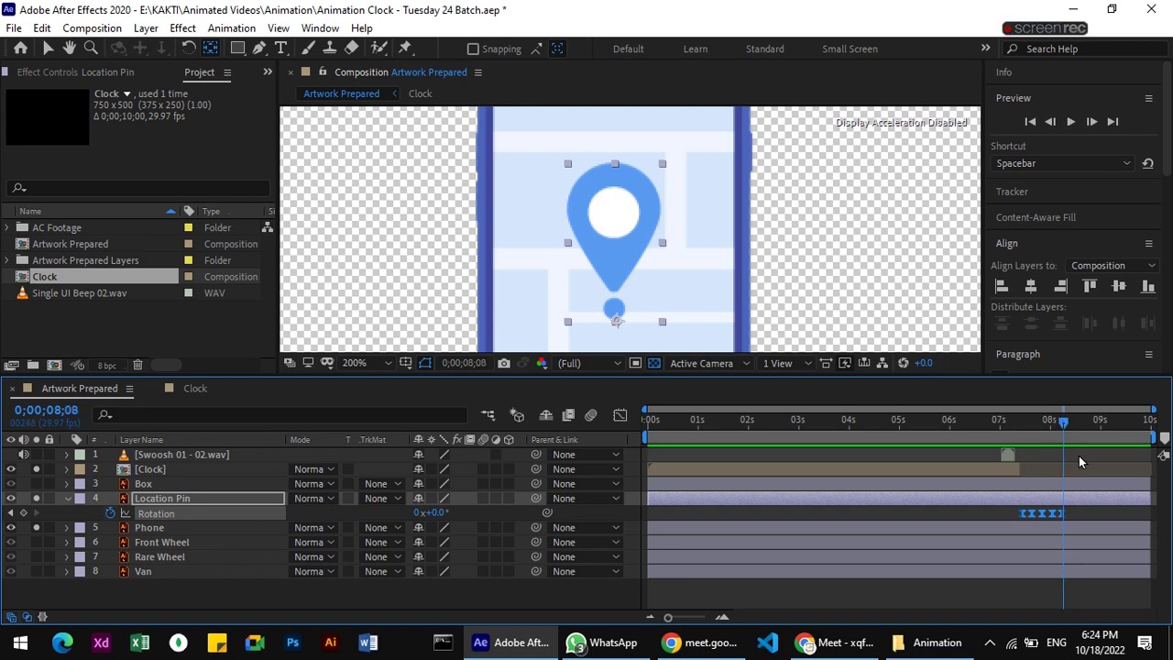
key(Page_Up)
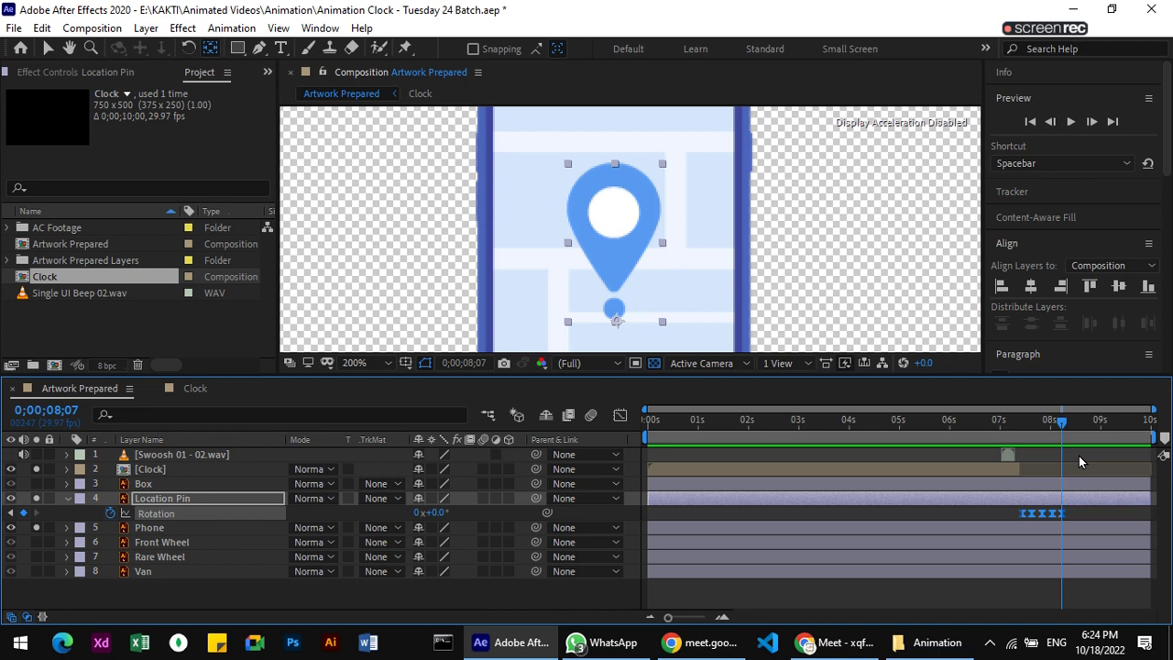
Fit the phone in view, collapse Location Pin's Rotation property, and show the Box layer.
key(comma)
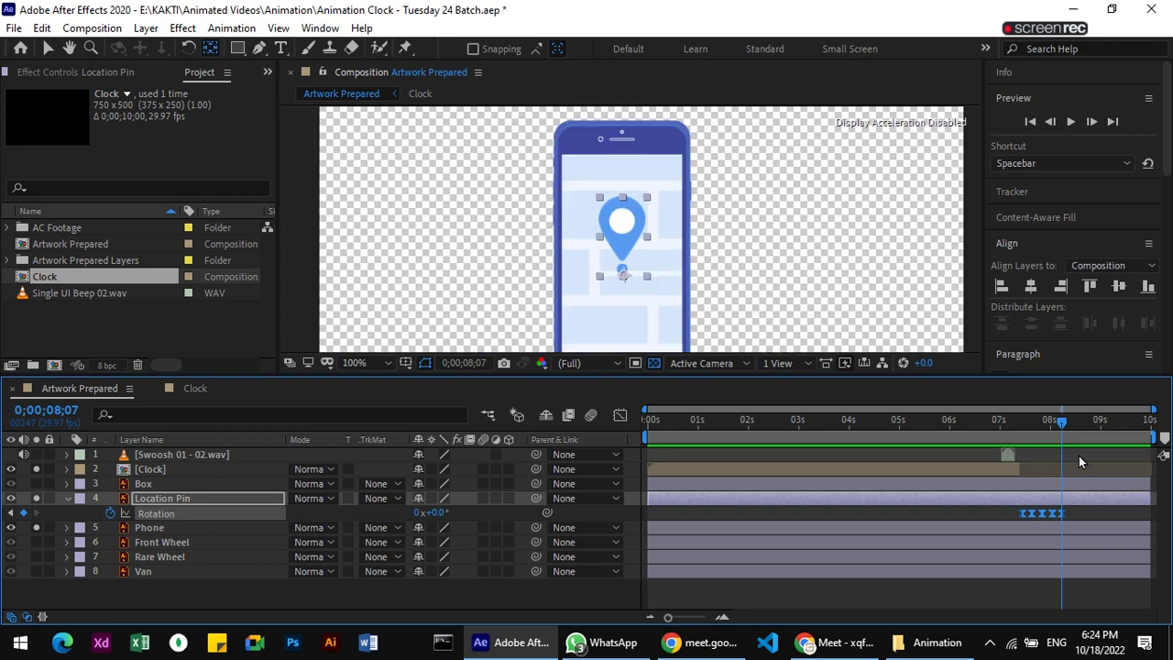
click(67, 500)
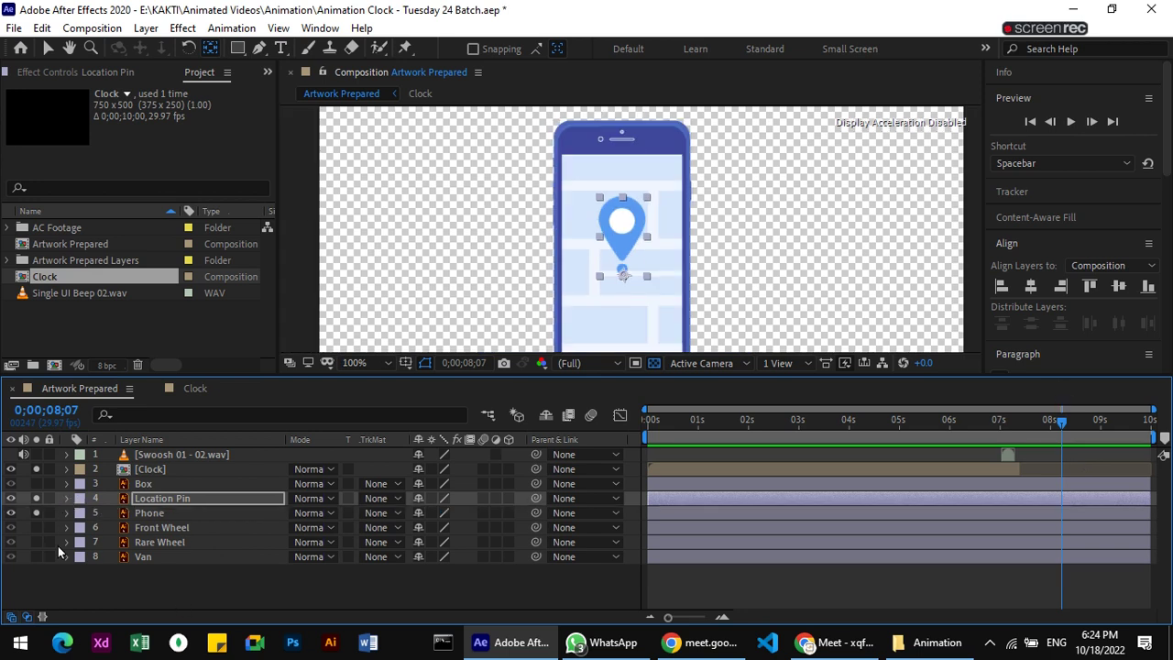
click(36, 484)
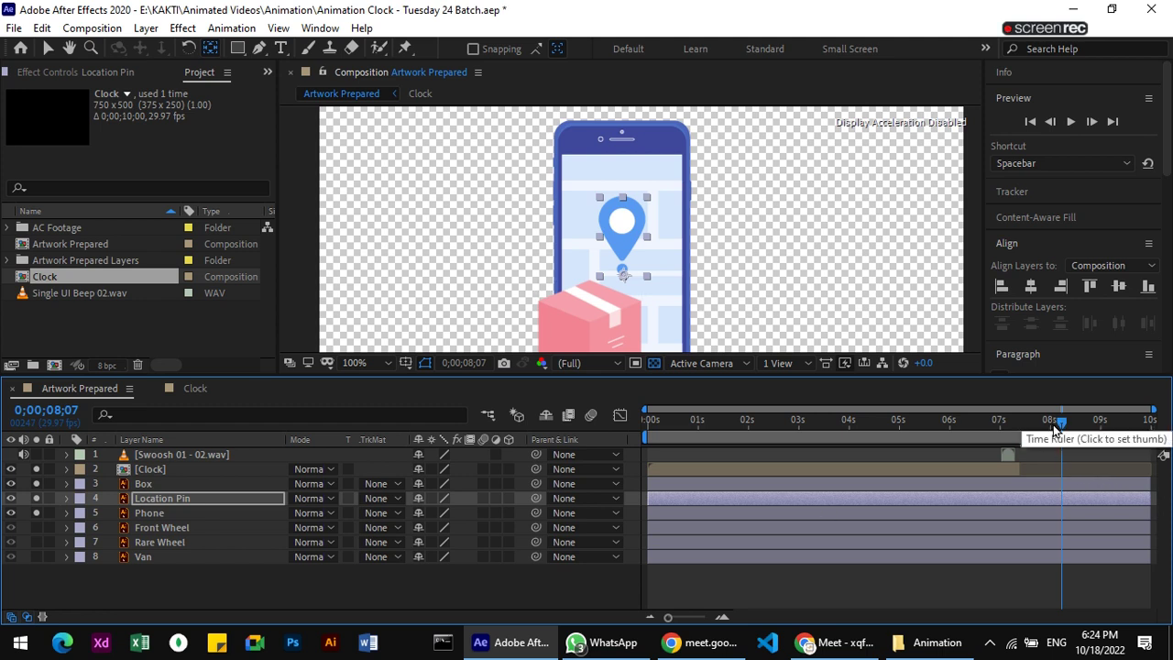
Select the Box layer and drag the pink box up to the centre of the phone.
click(594, 316)
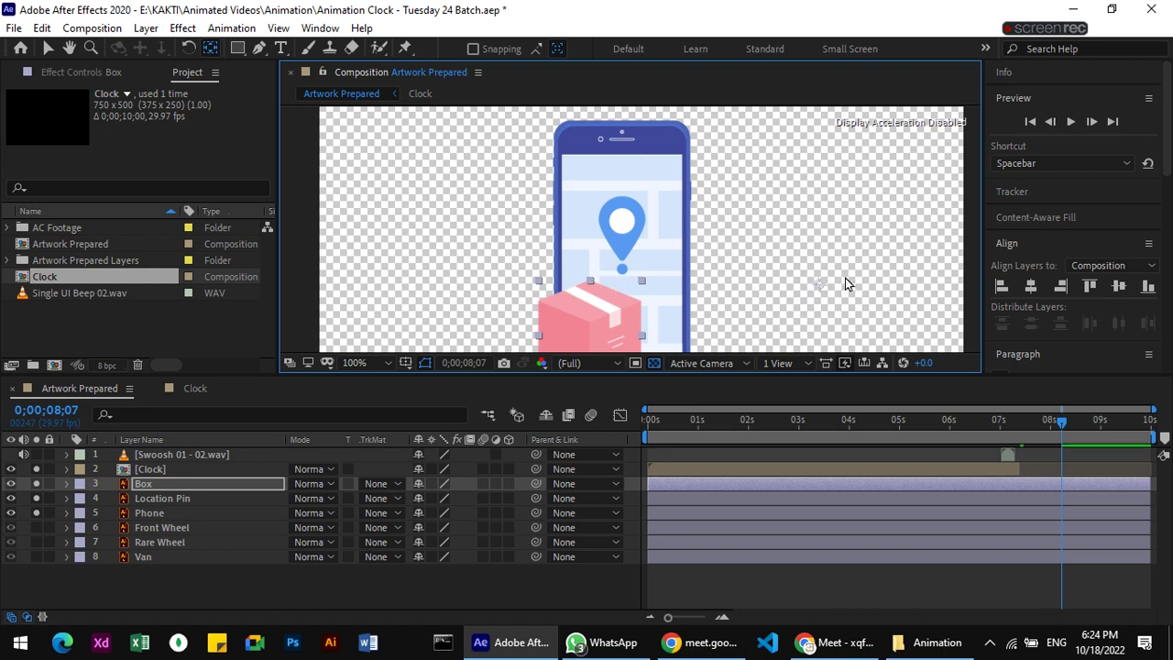
key(Return)
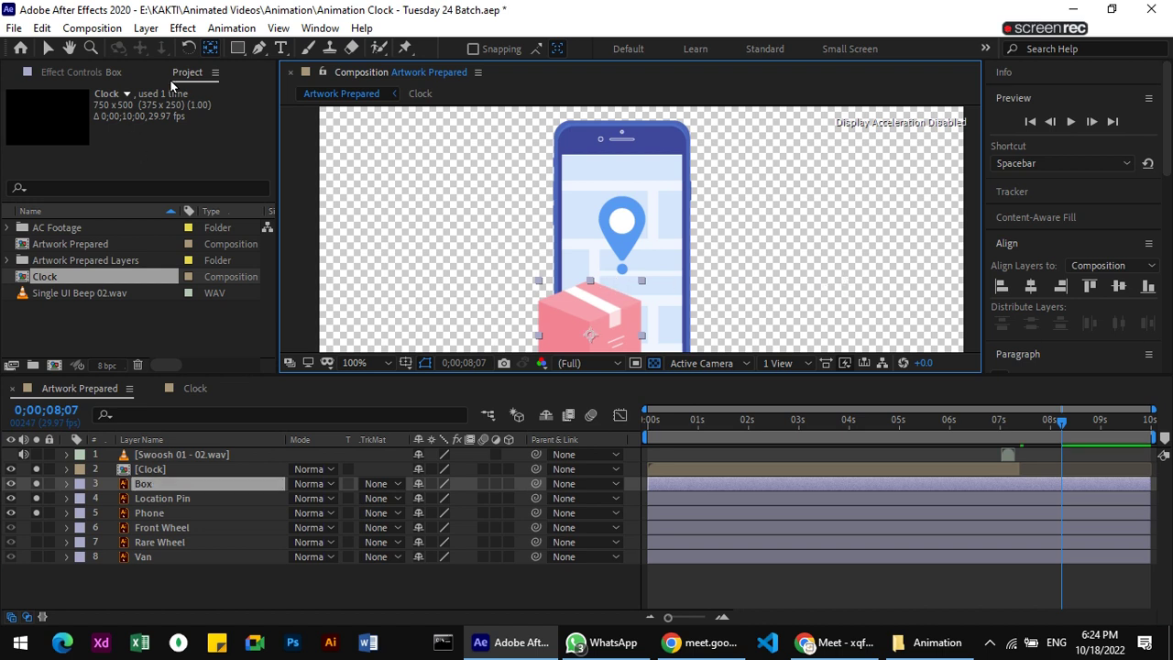
click(48, 53)
mouse_move(620, 315)
mouse_down()
mouse_move(658, 252)
mouse_move(648, 220)
mouse_up()
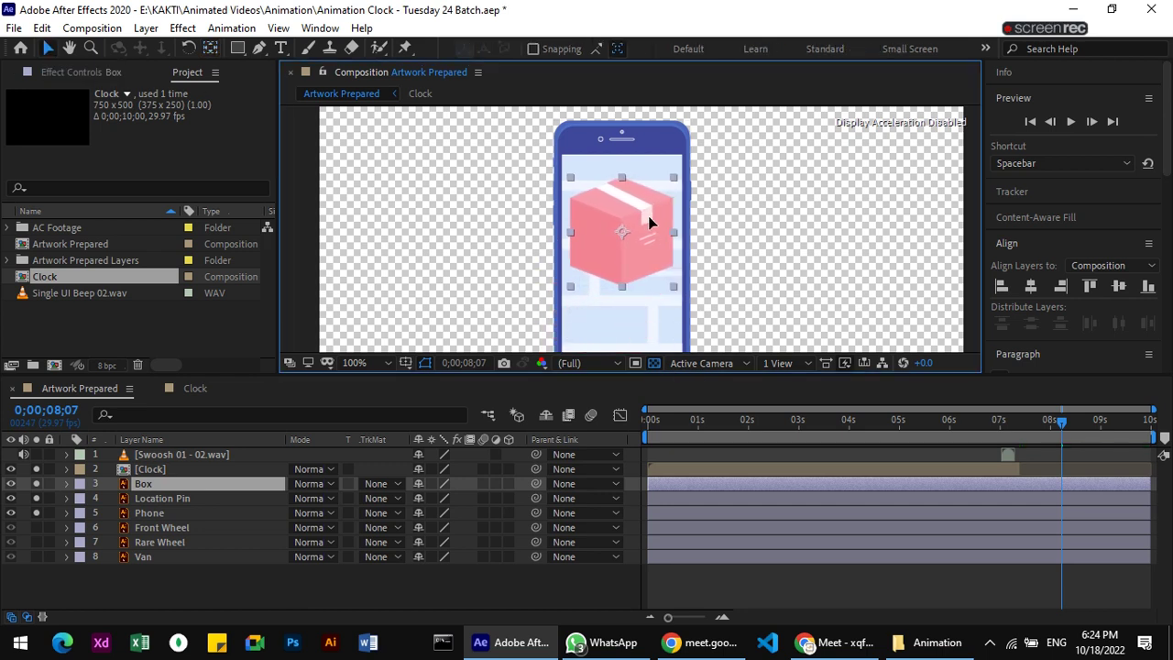
key(Return)
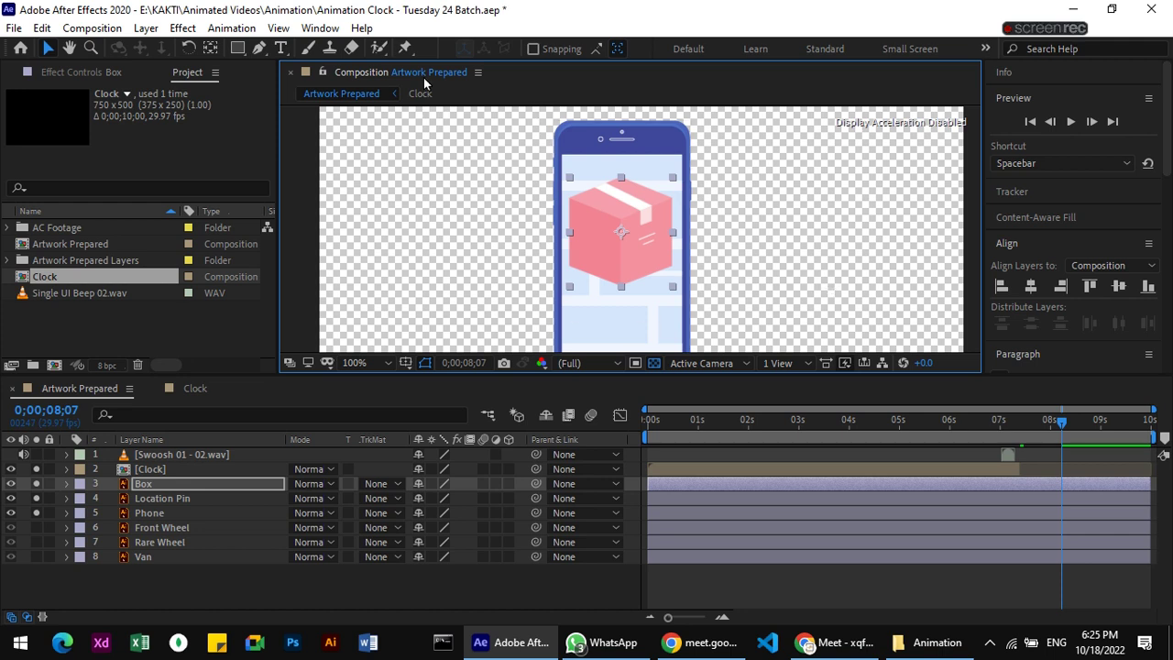
Apply Animation Composer 3's Overshoot Scale From Anchor Point preset to Box as In and Out transitions.
click(320, 28)
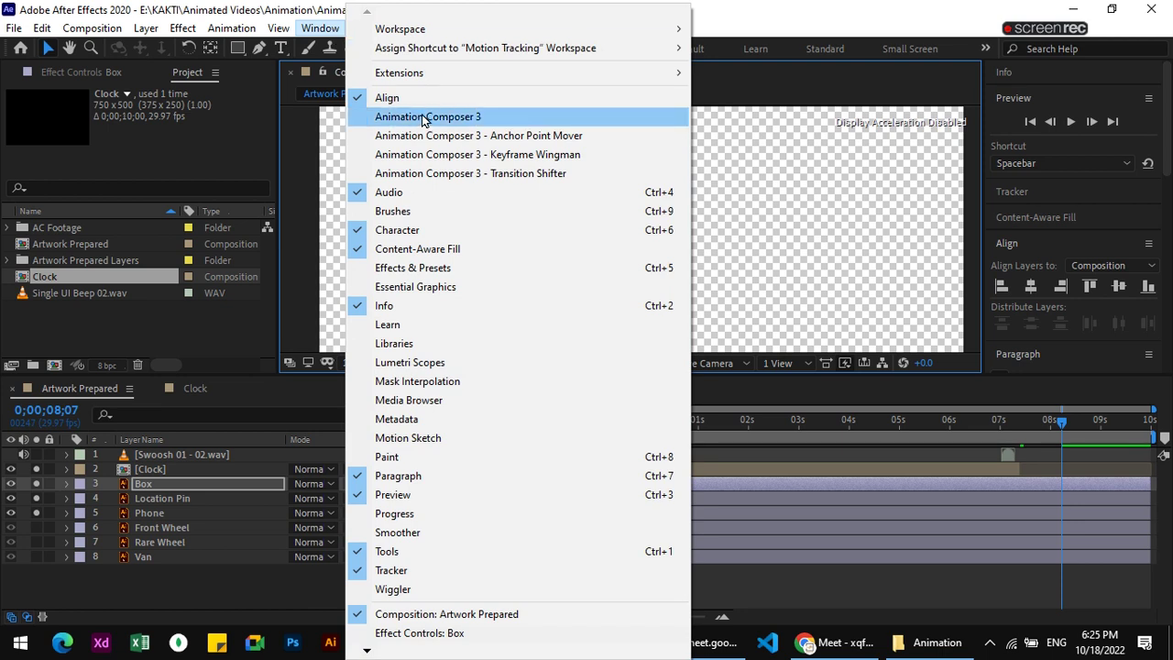
click(724, 7)
click(337, 30)
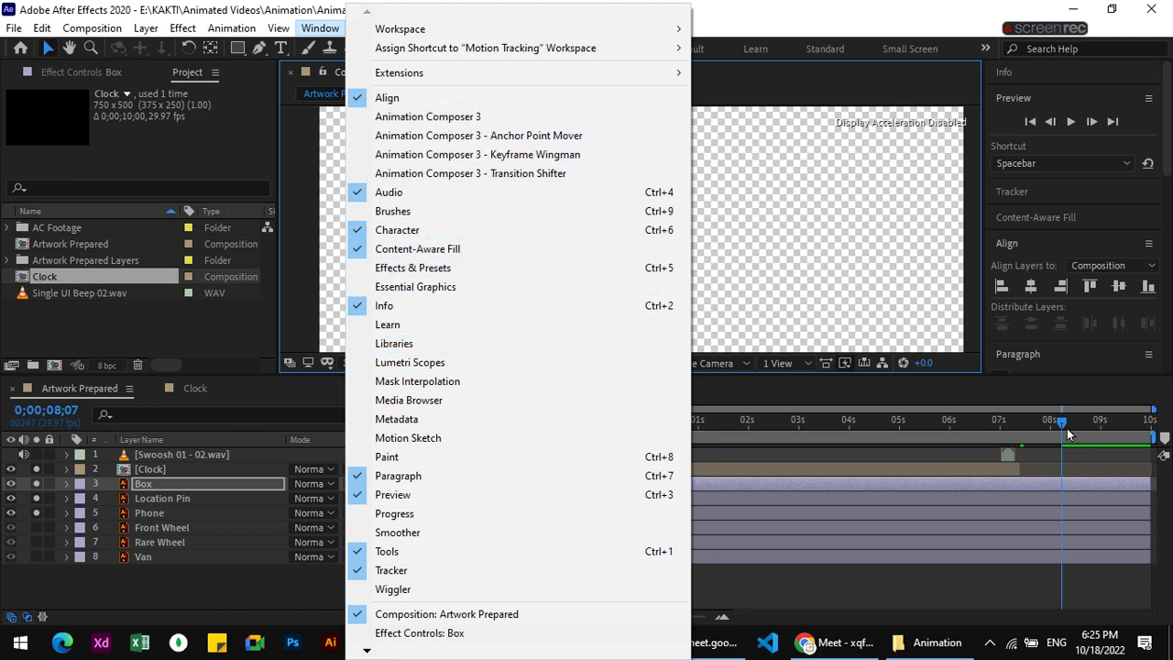
click(417, 118)
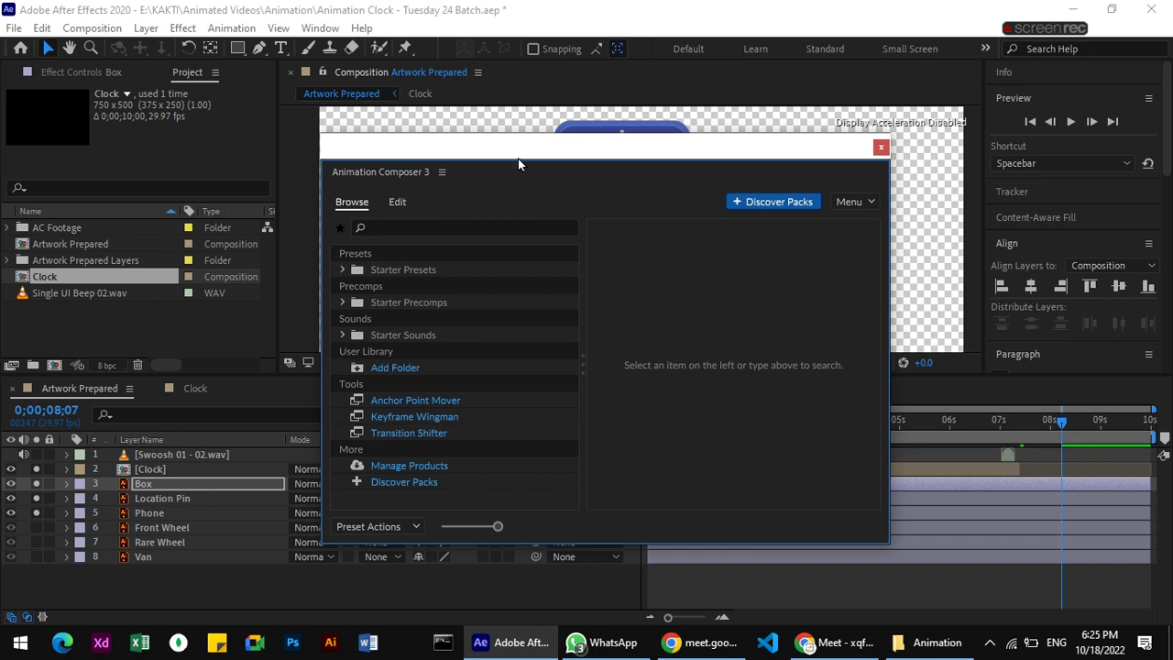
click(343, 270)
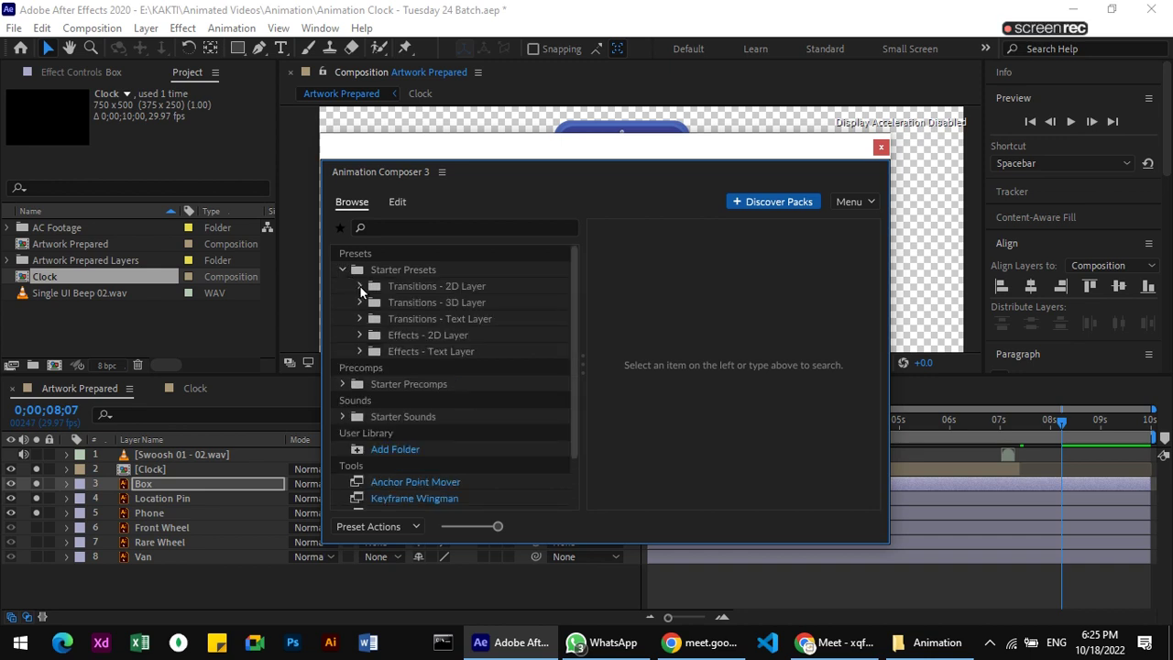
click(360, 286)
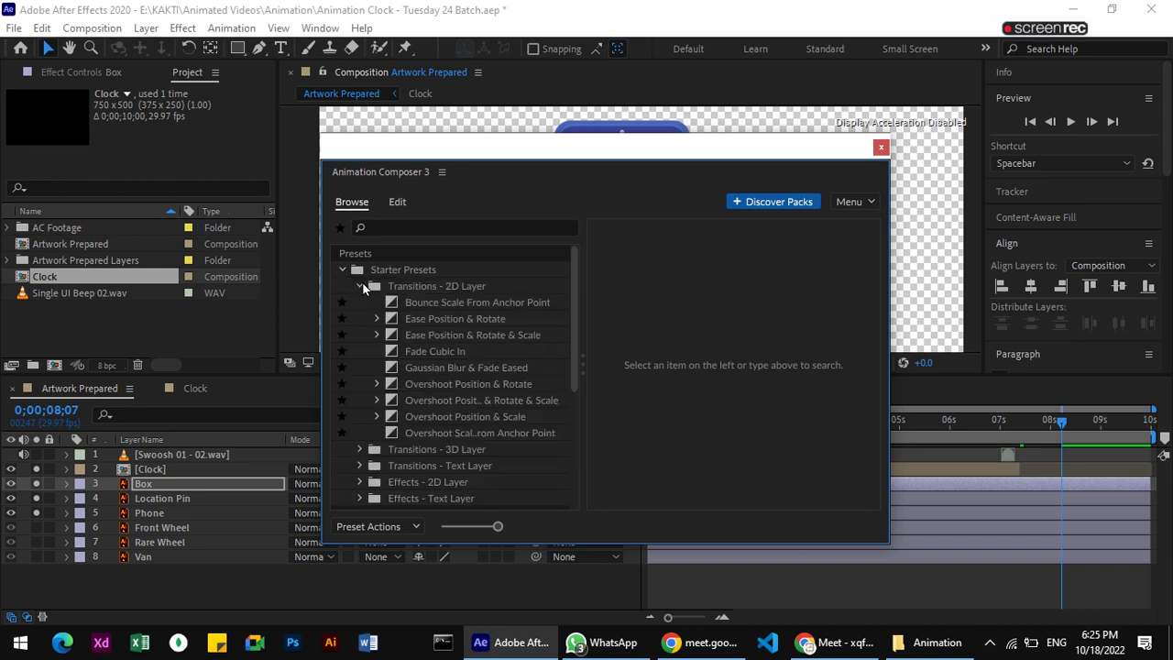
click(476, 432)
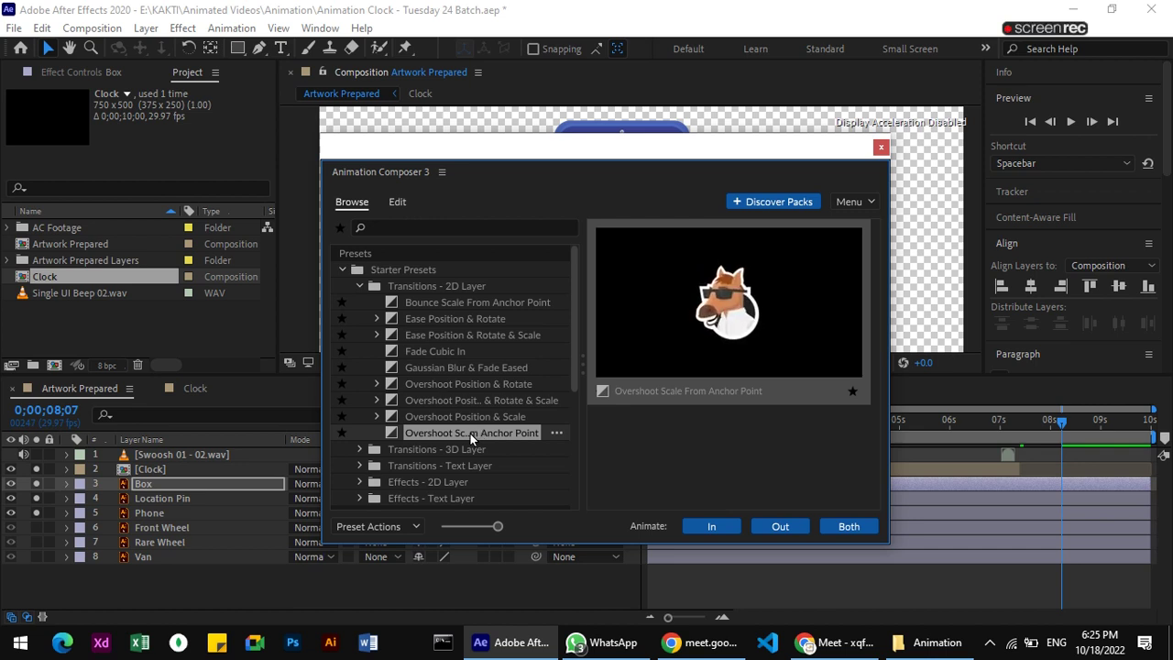
double_click(470, 433)
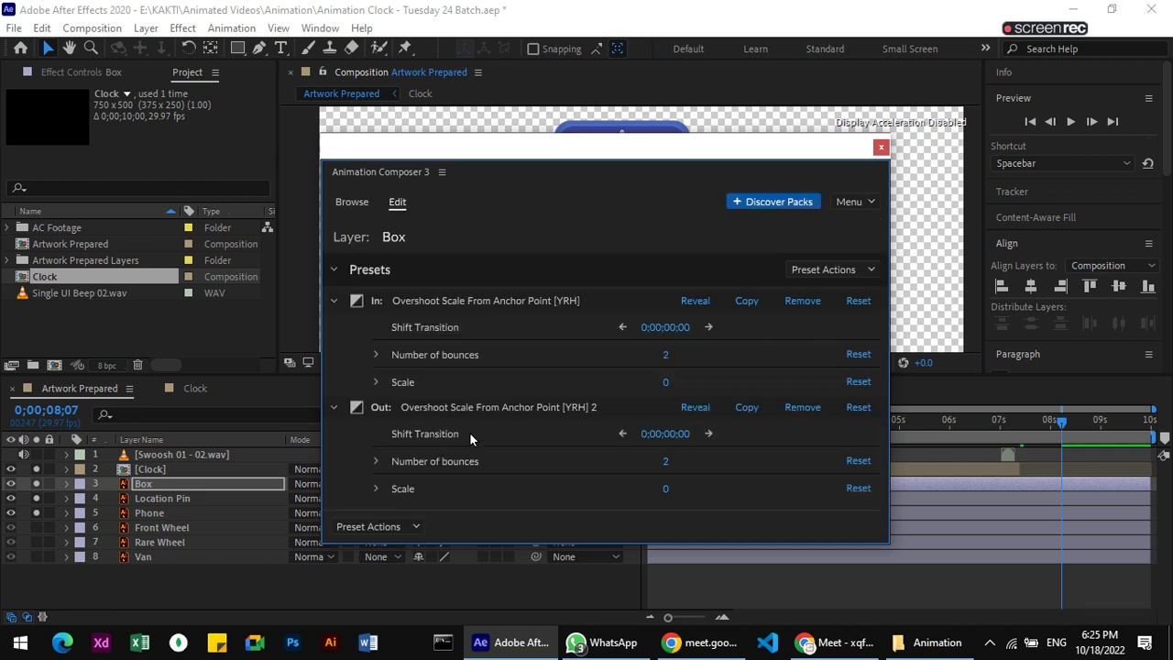
click(881, 149)
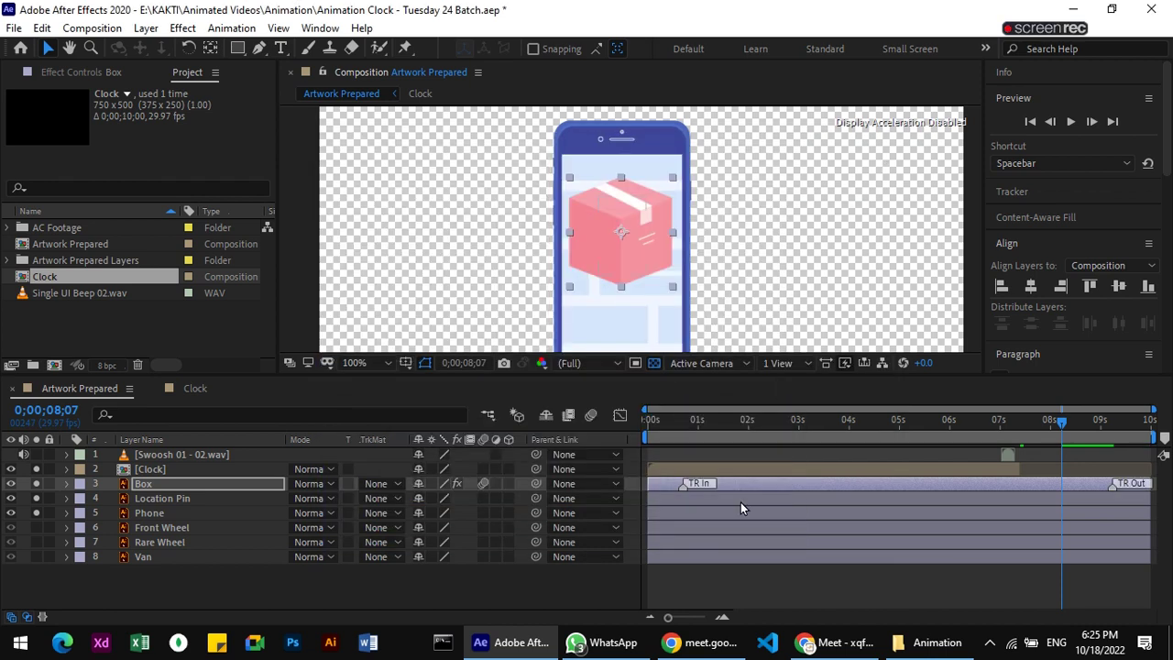
Scrub back to preview the box animation, then undo the overshoot preset on Box.
mouse_move(1060, 423)
mouse_down()
mouse_move(991, 422)
mouse_move(1144, 424)
mouse_move(990, 423)
mouse_up()
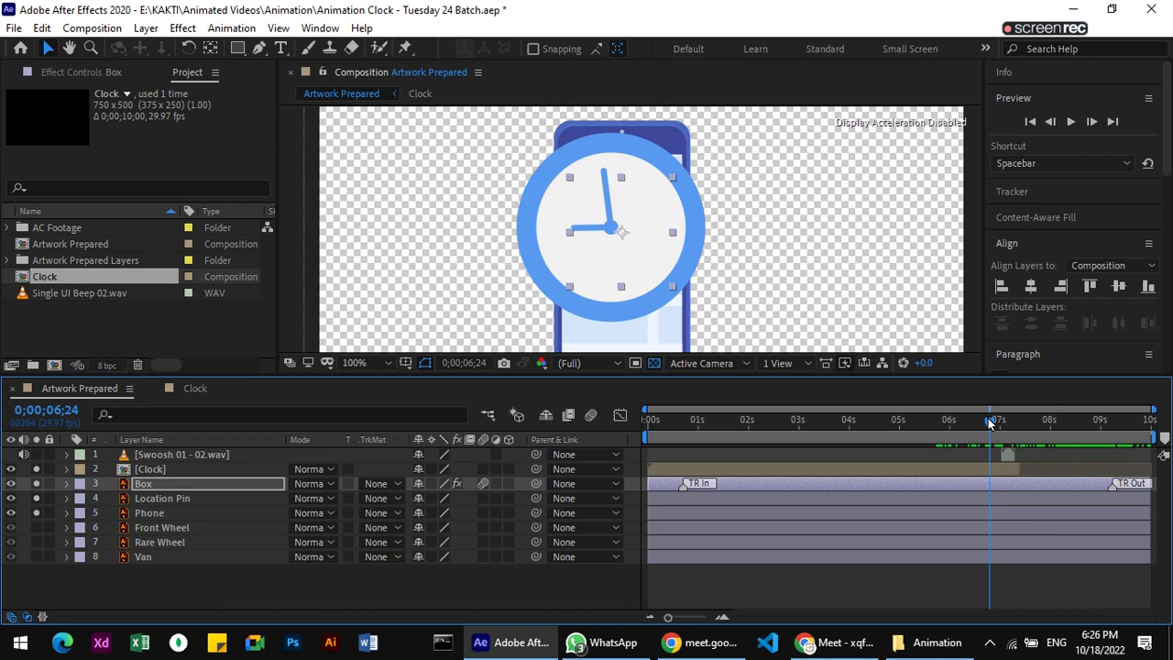
key(space)
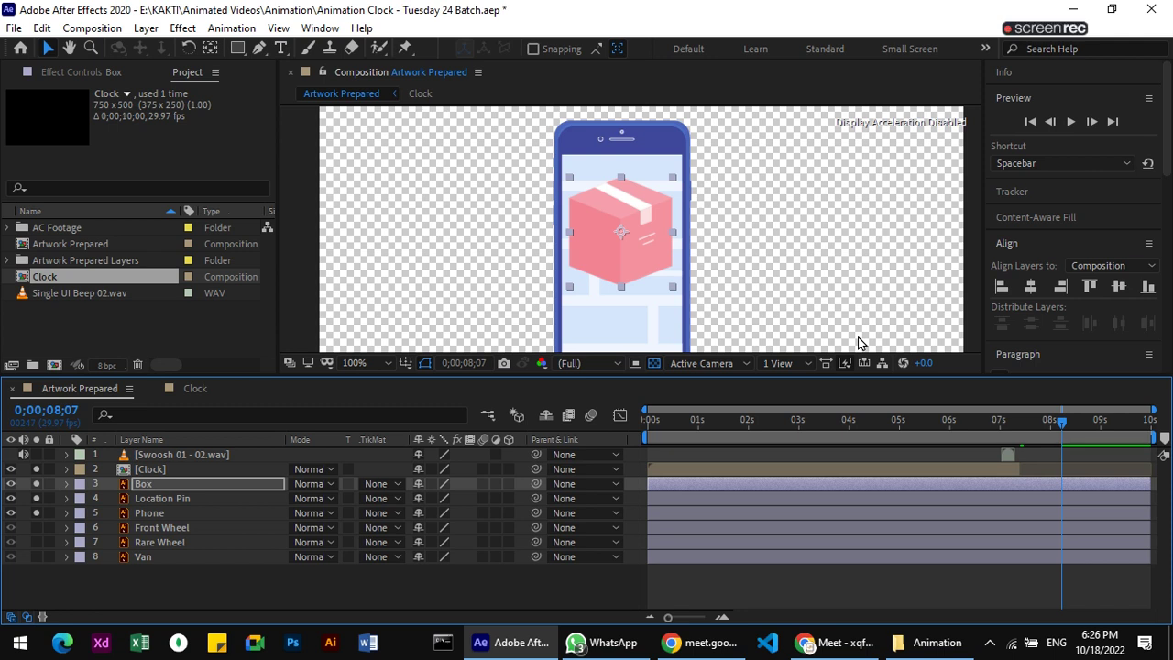
Reapply Overshoot Scale From Anchor Point from Starter Presets > Transitions - 2D Layer to Box.
click(321, 29)
click(453, 114)
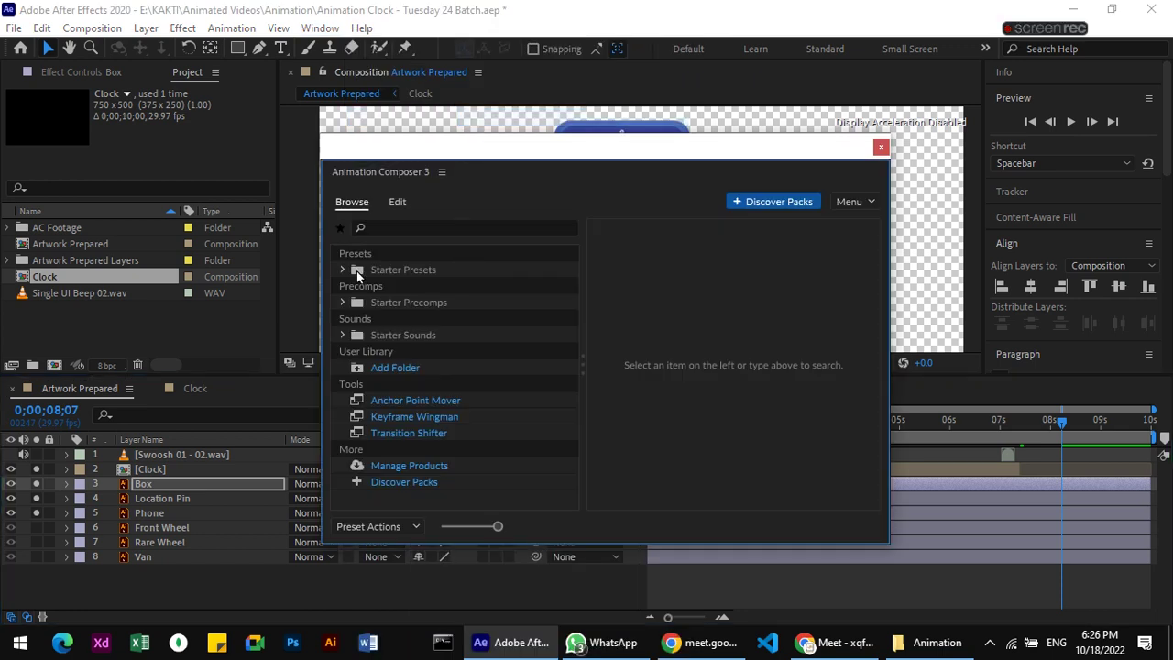
click(343, 269)
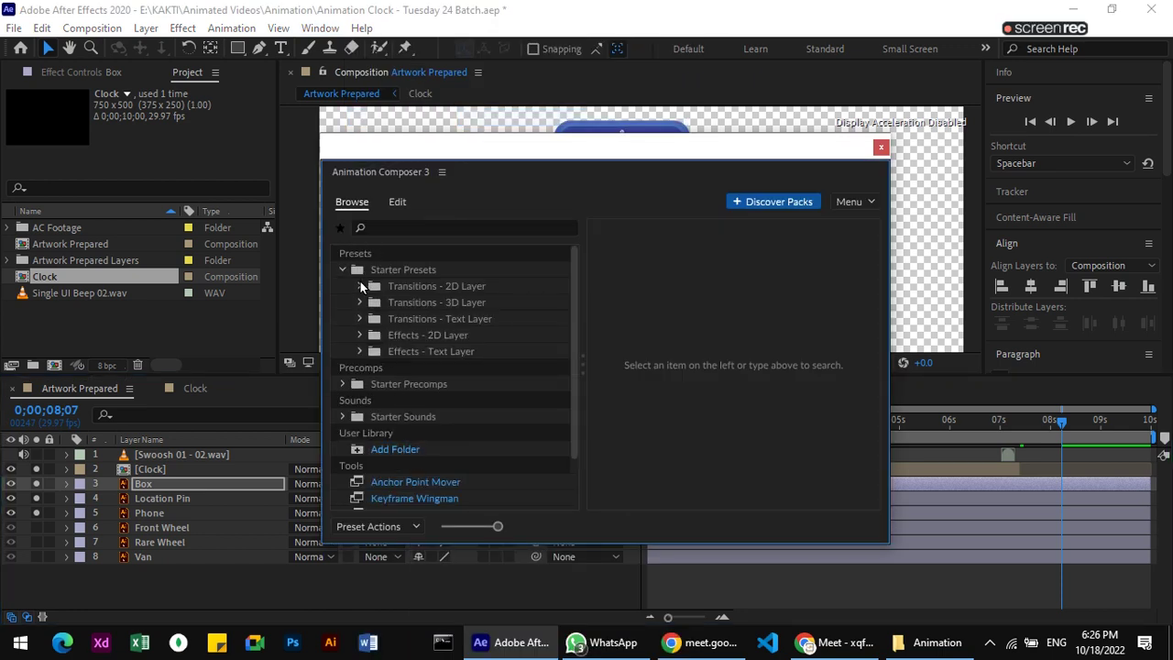
click(361, 286)
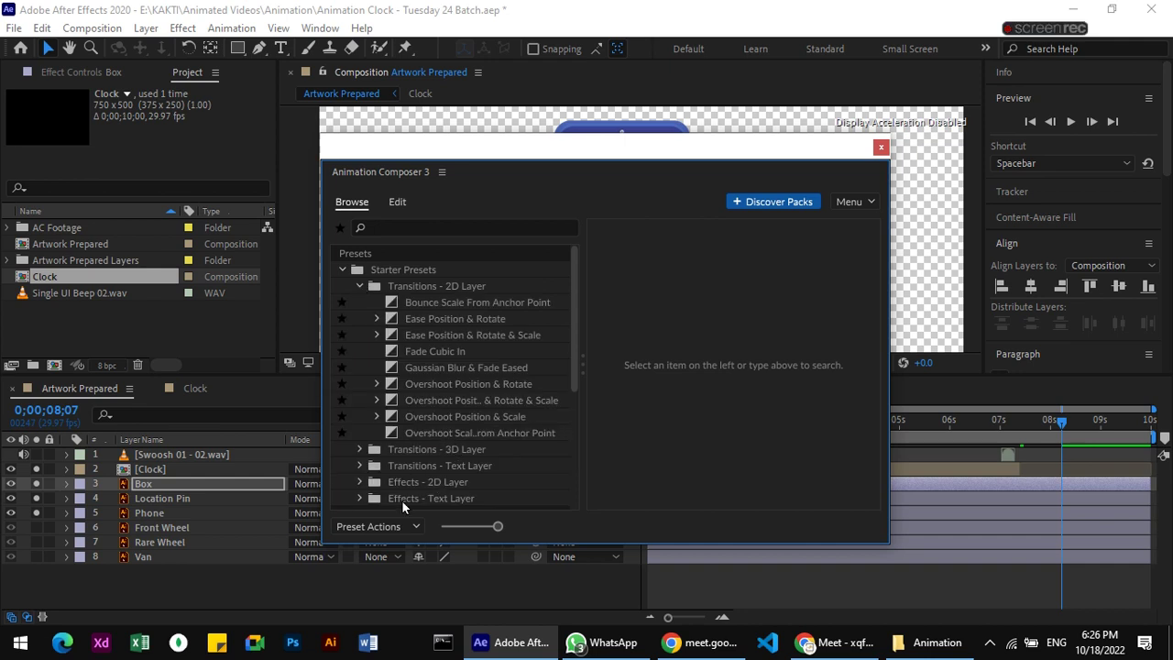
click(446, 432)
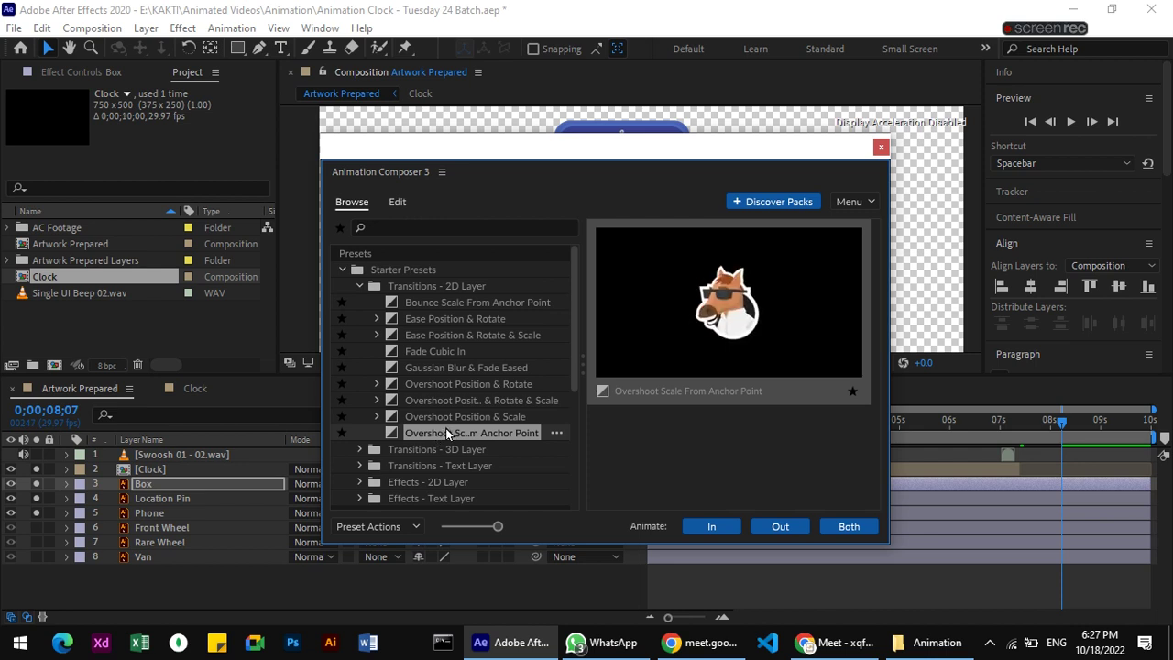
double_click(445, 435)
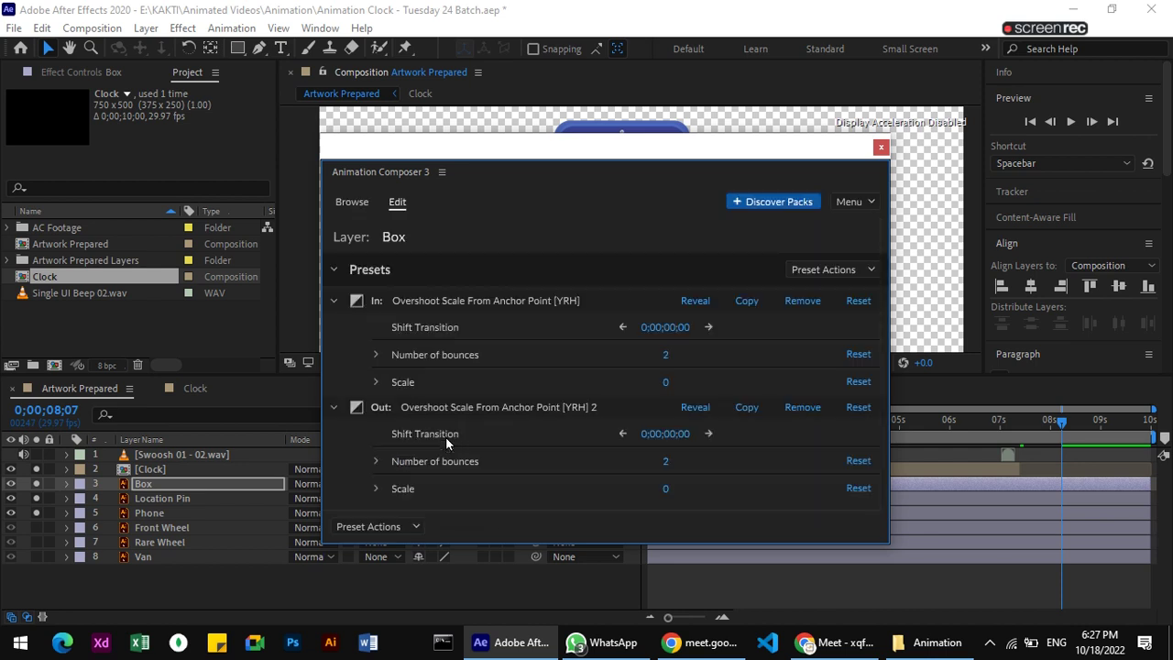
click(880, 149)
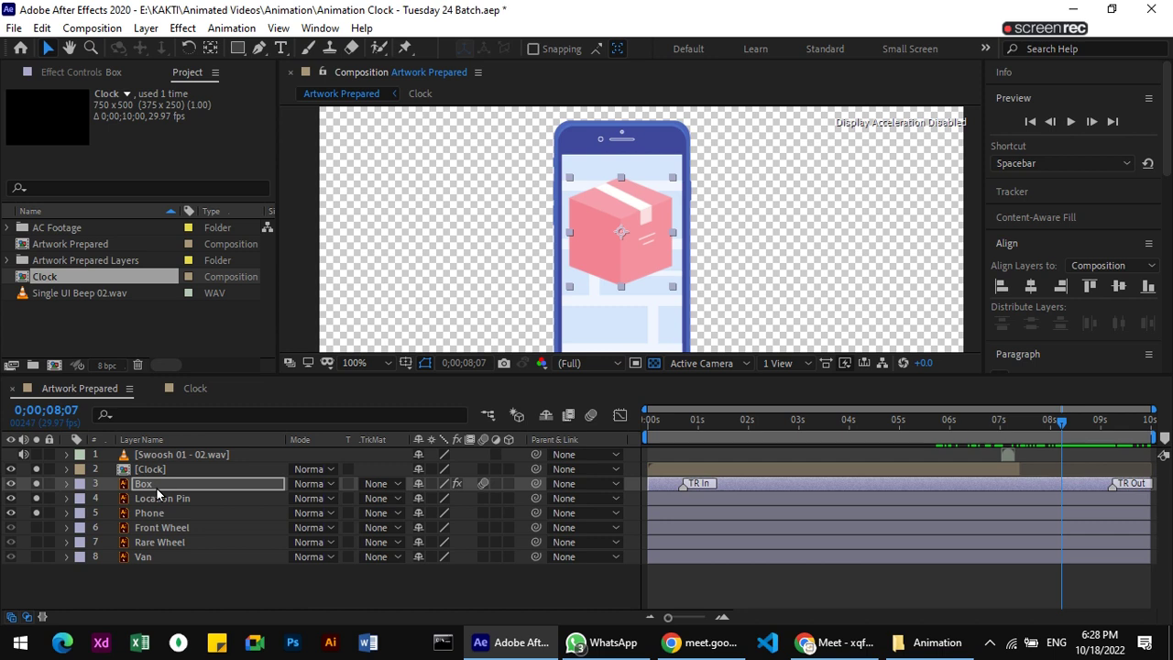
Save the project with File > Save.
click(318, 28)
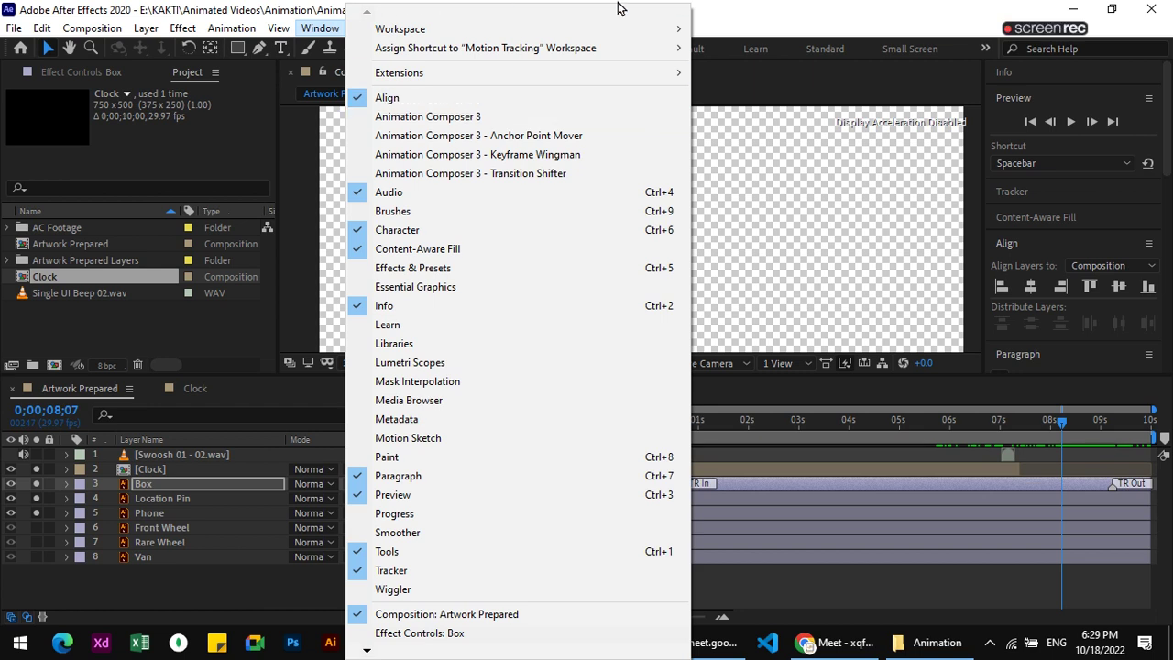
click(795, 12)
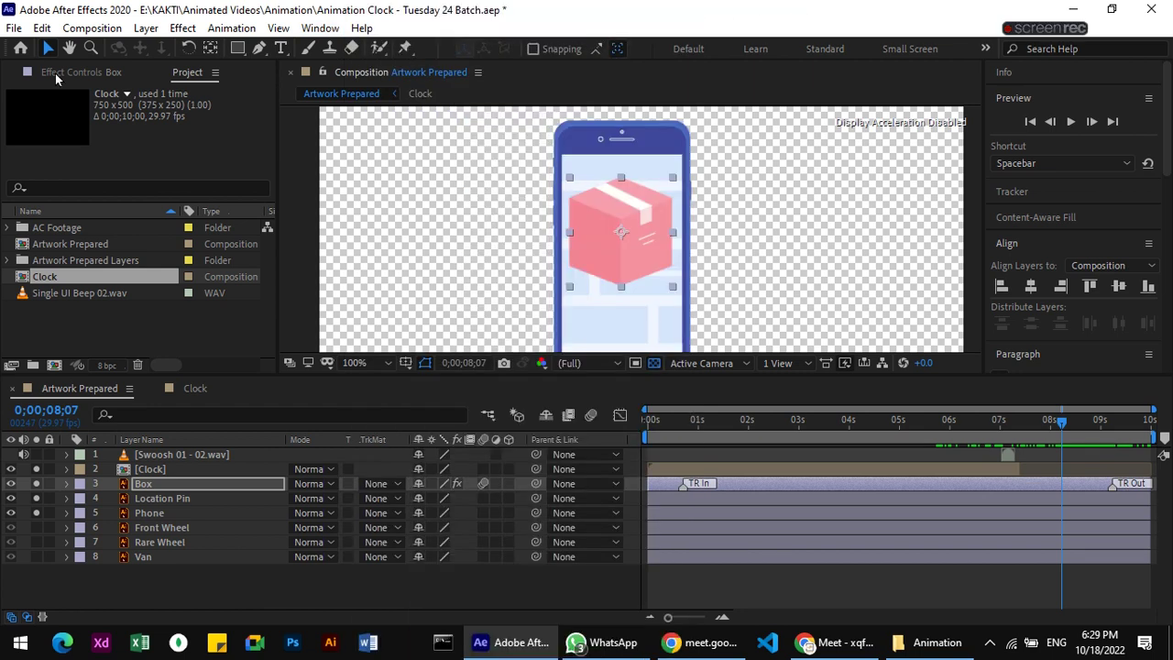
click(14, 27)
click(101, 161)
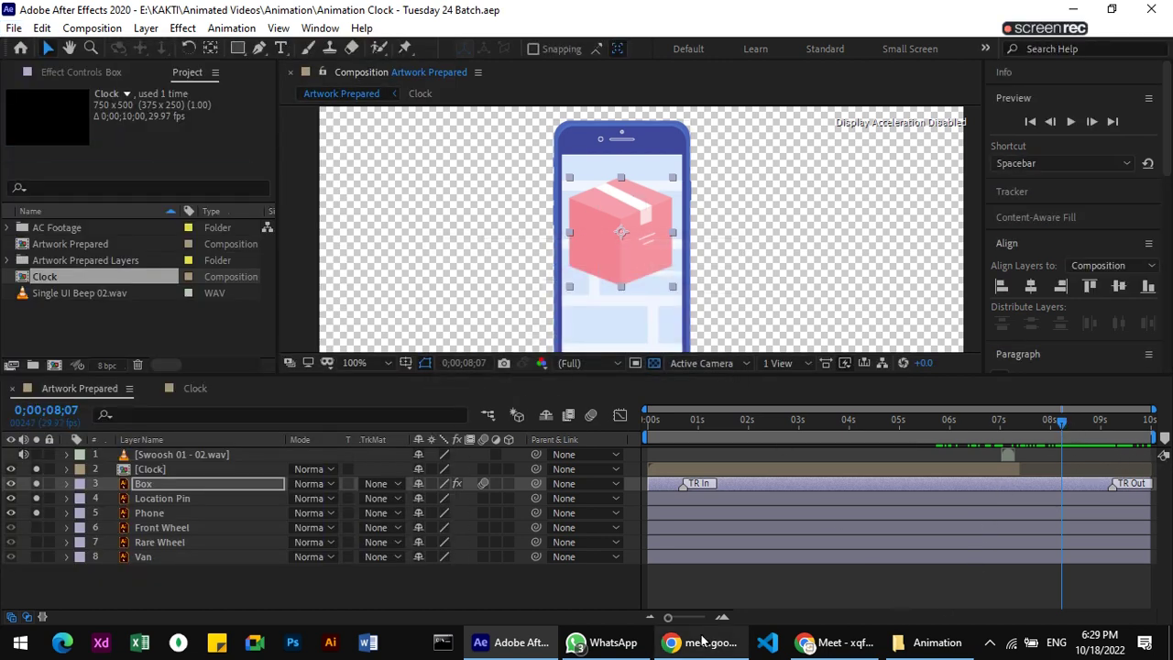
Scrub the animation, undo the overshoot transition on Box, and select the [Clock] layer.
mouse_move(1060, 422)
mouse_down()
mouse_move(1098, 425)
mouse_move(669, 422)
mouse_move(700, 429)
mouse_up()
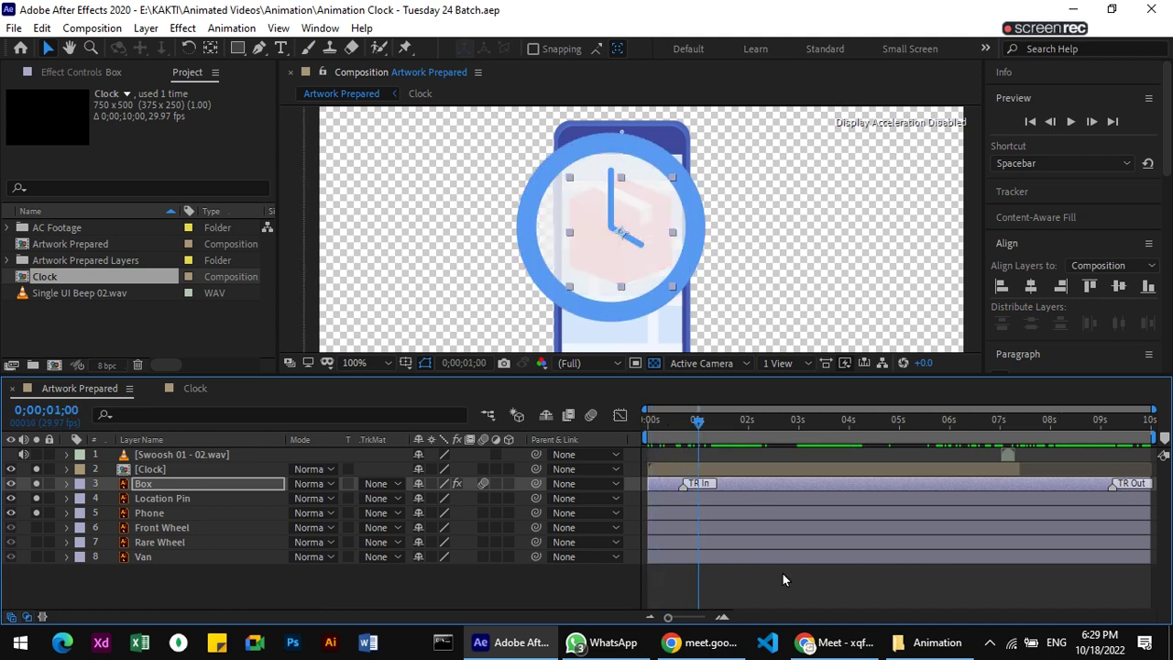
key(ctrl+z)
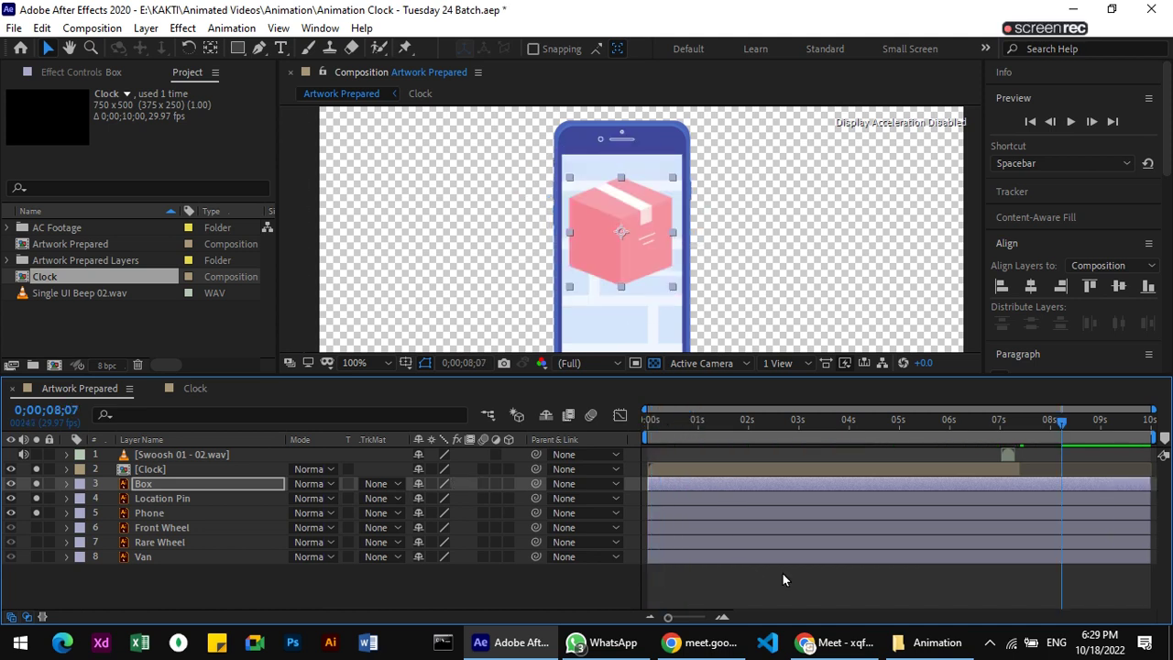
click(798, 474)
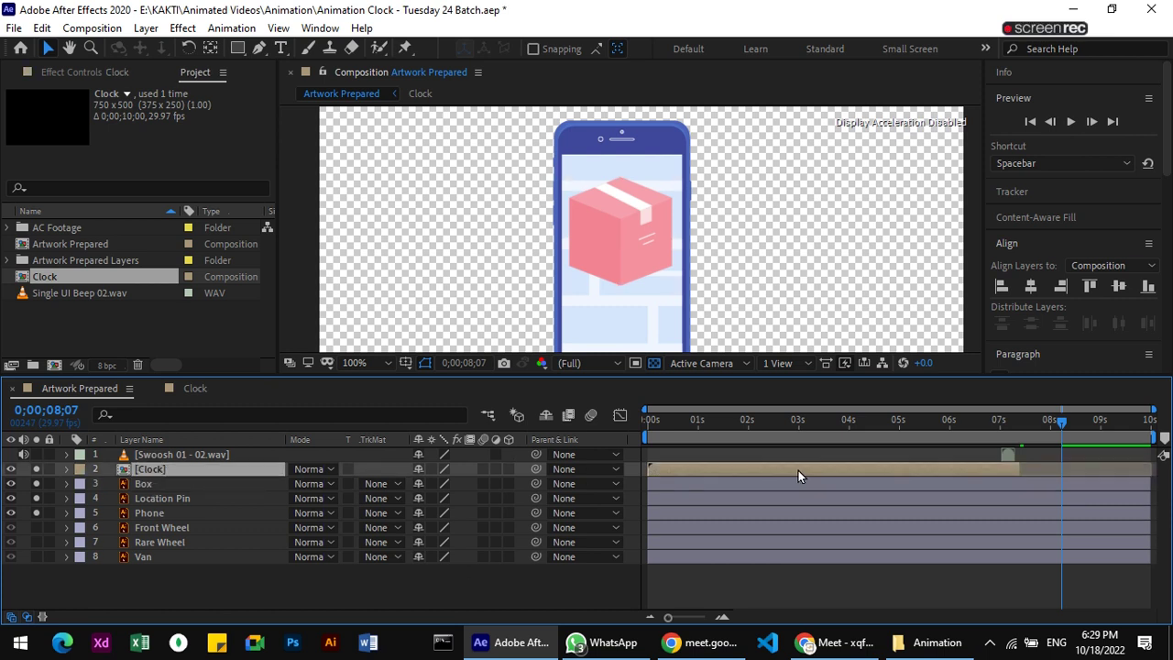
Reveal the [Clock] Scale keyframes, scrub to about 07;19 where the clock ends, and select Box.
key(s)
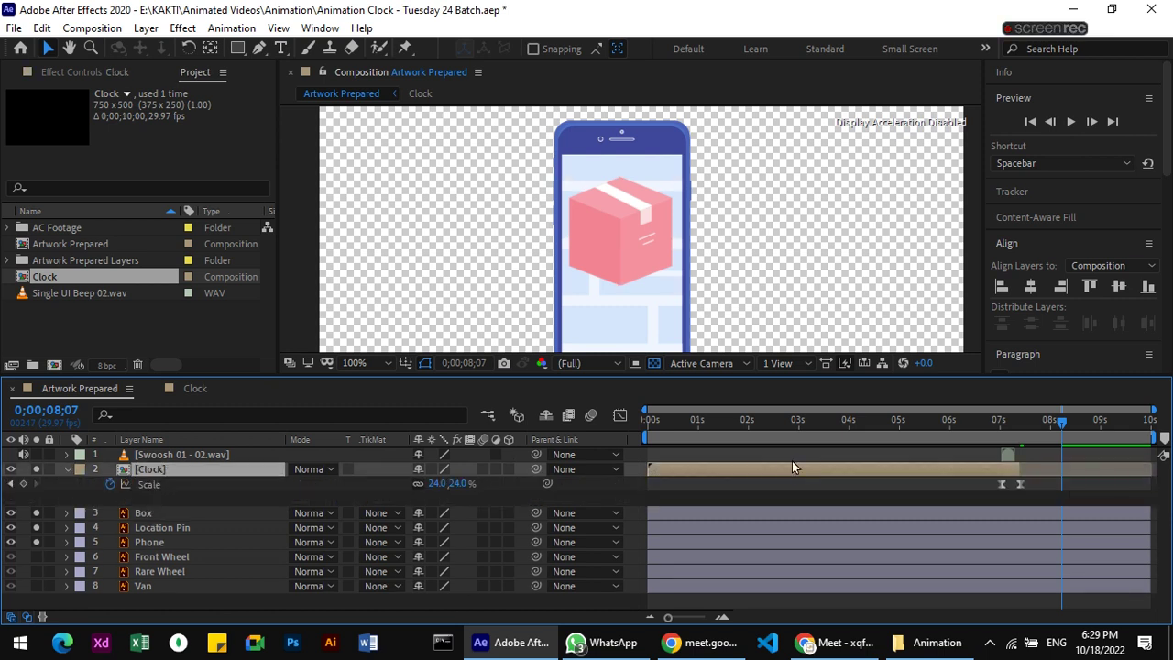
mouse_move(1060, 427)
mouse_down()
mouse_move(995, 425)
mouse_move(1021, 420)
mouse_up()
drag(1023, 419, 1030, 416)
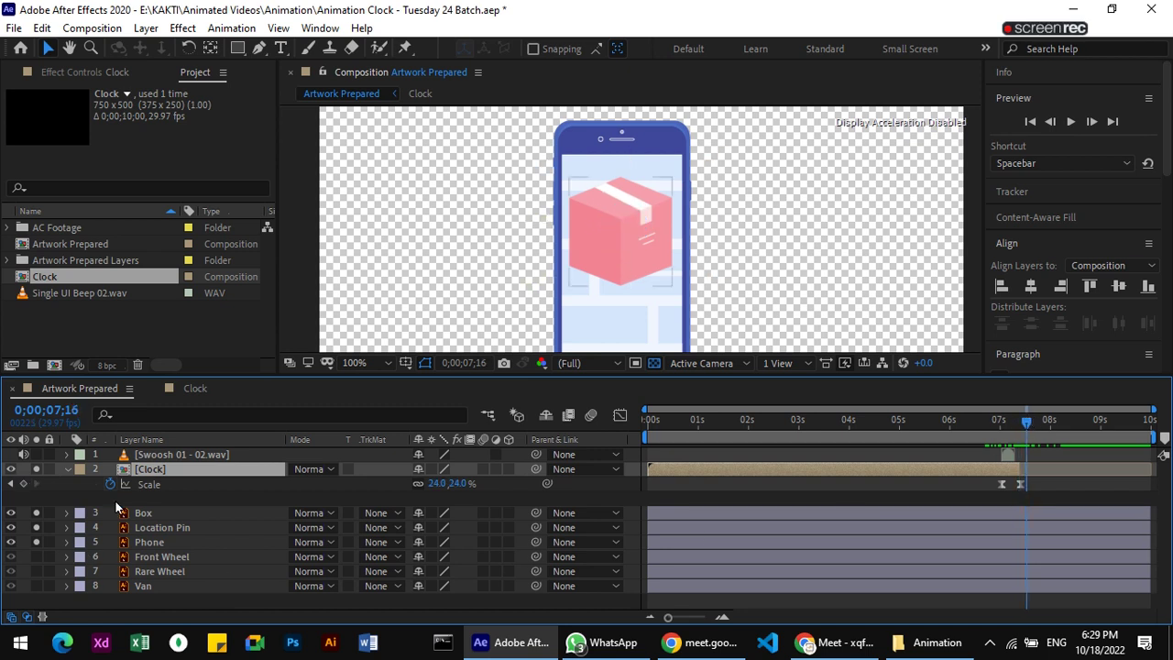
click(167, 513)
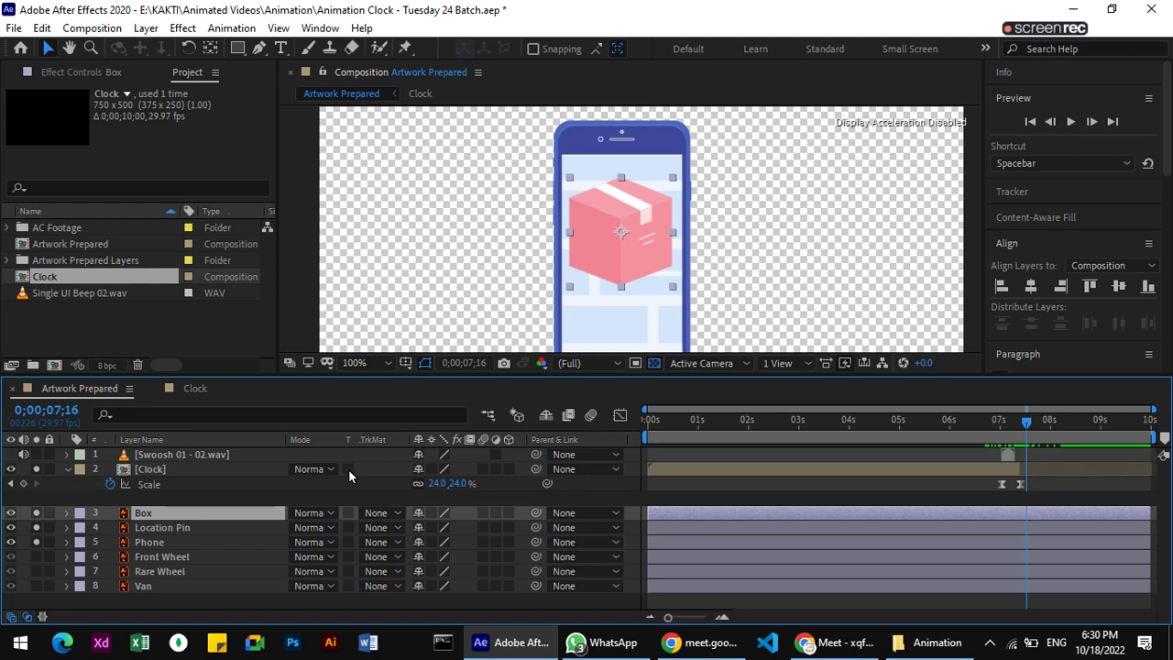
Apply Overshoot Scale From Anchor Point to Box from Animation Composer 3 using the Both option.
click(320, 28)
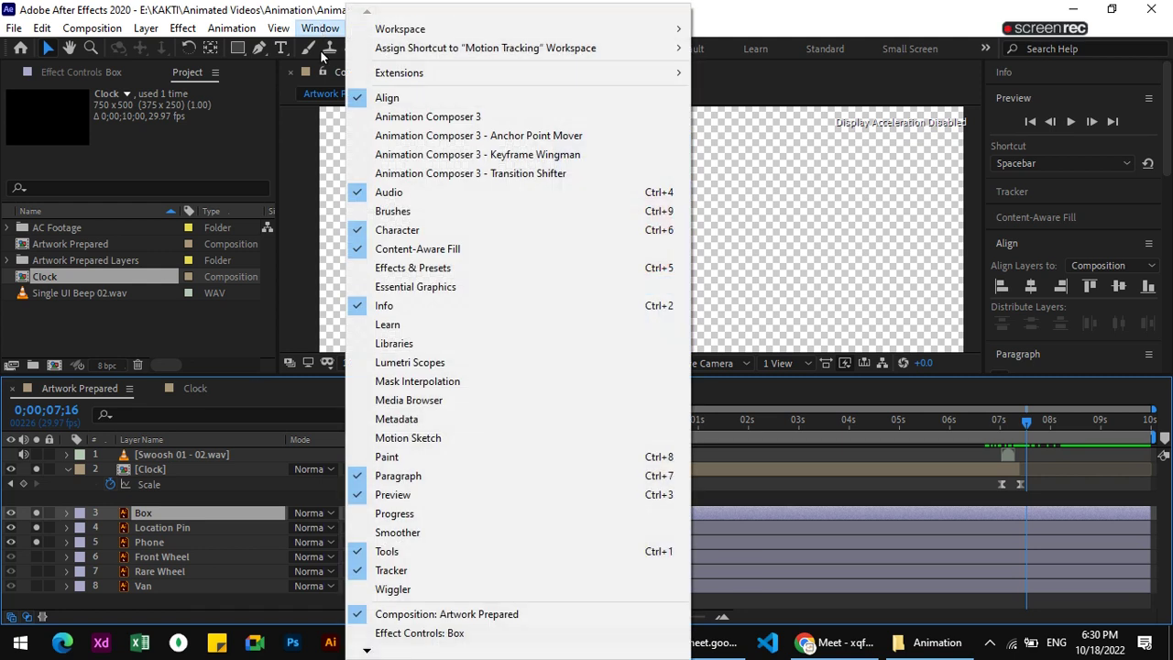
click(449, 126)
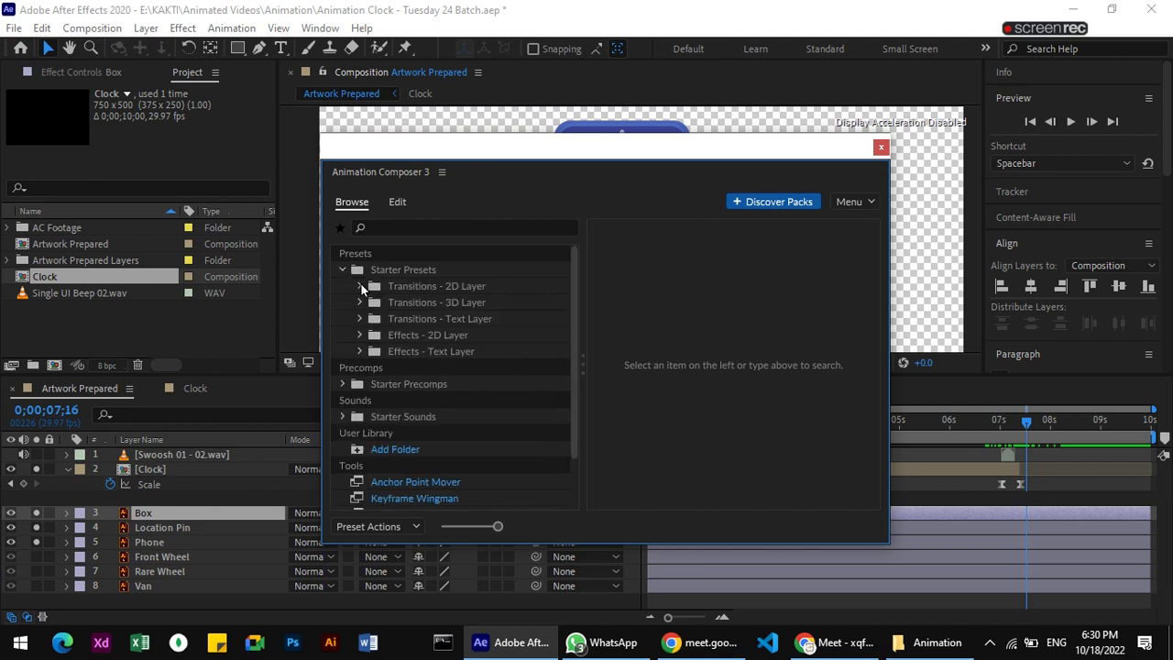
click(361, 287)
click(436, 429)
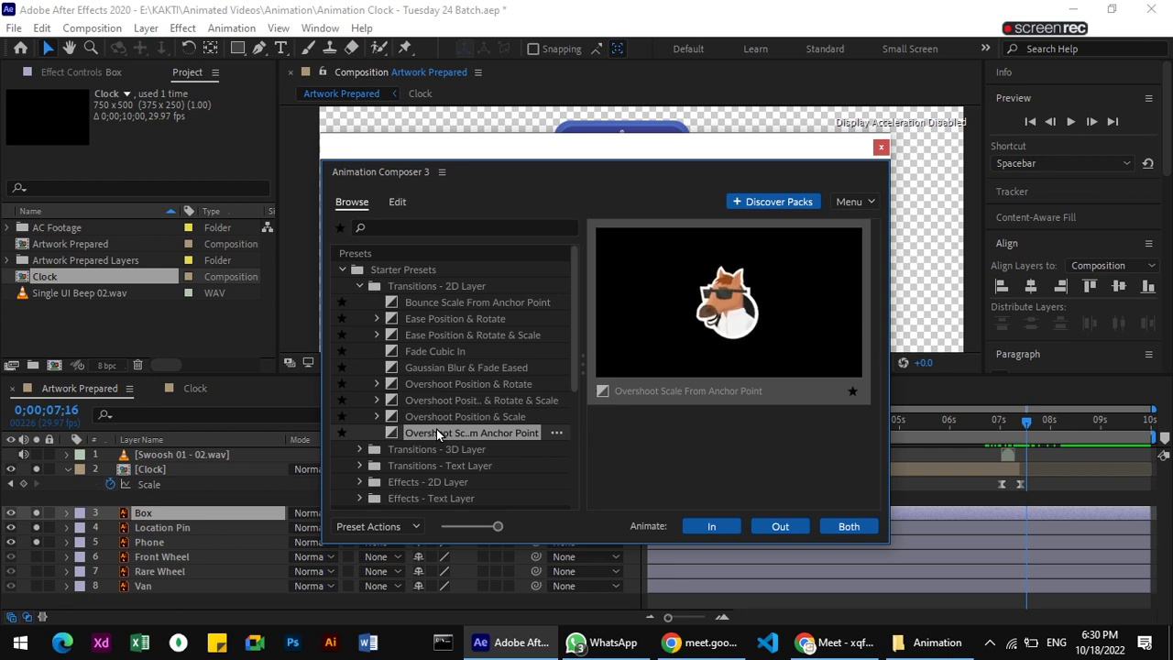
click(845, 527)
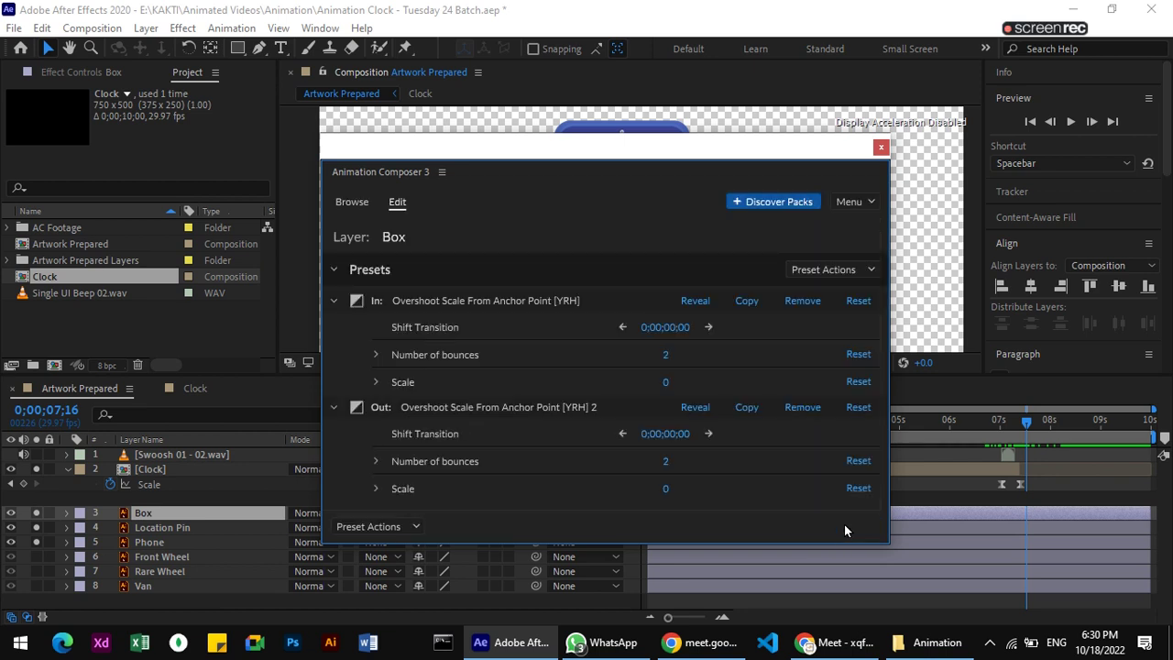
click(881, 148)
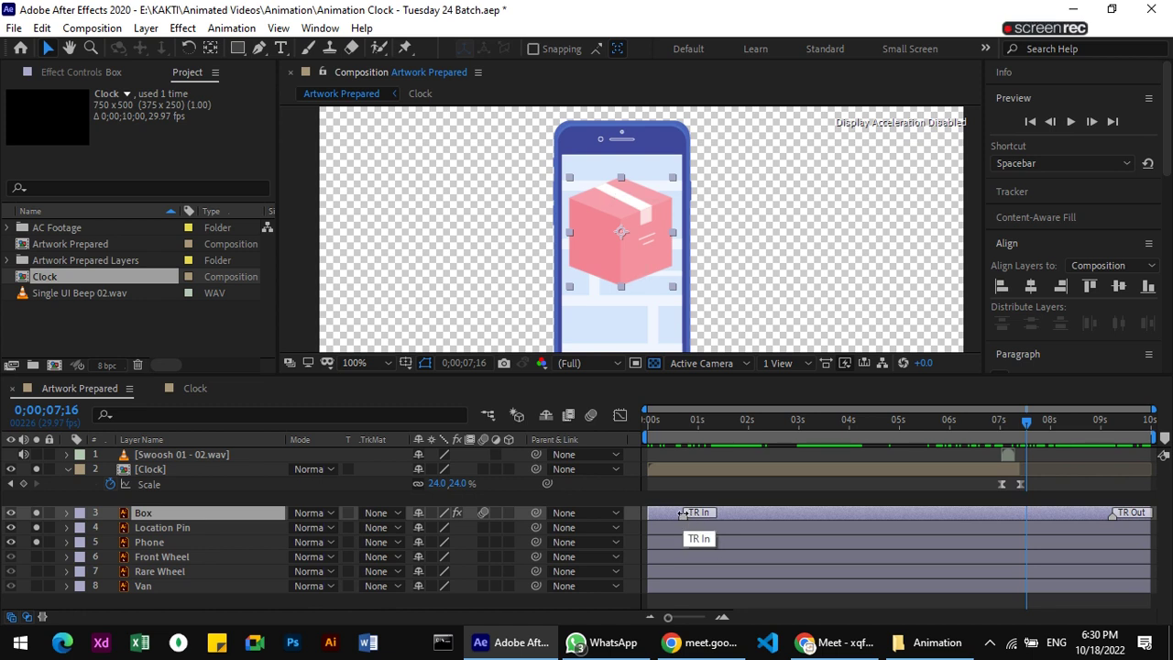
Shift Box's entrance transition to about 7.8s, undo the change, and scrub to check the clock.
drag(682, 515, 965, 518)
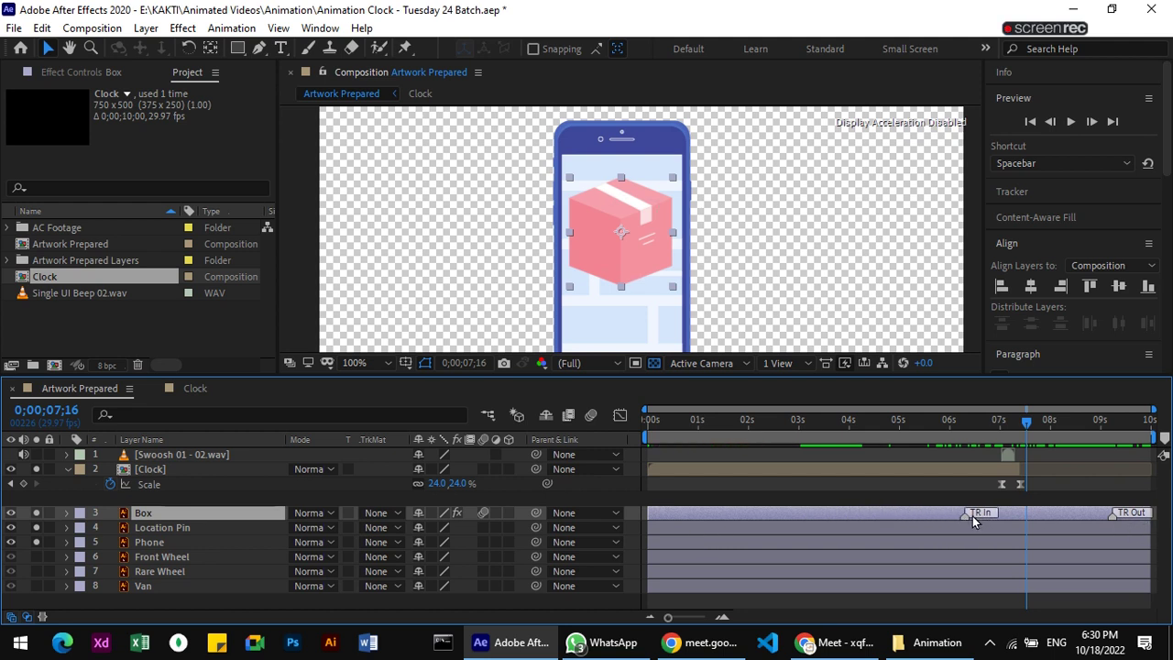
drag(964, 515, 1041, 517)
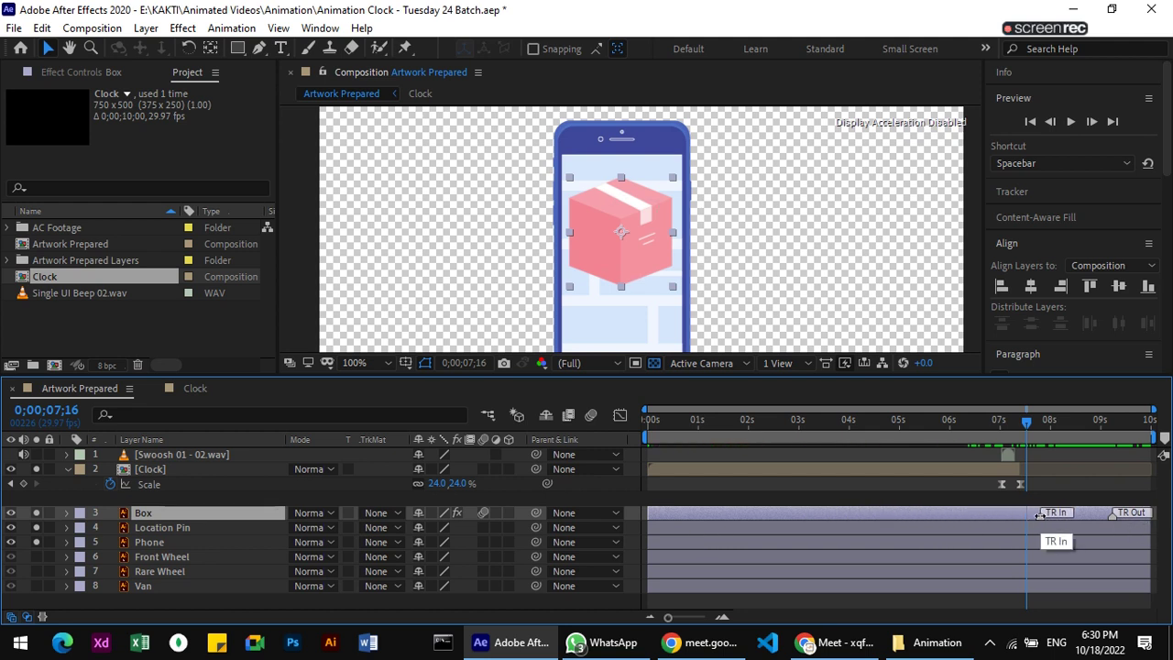
drag(1026, 420, 778, 424)
click(750, 436)
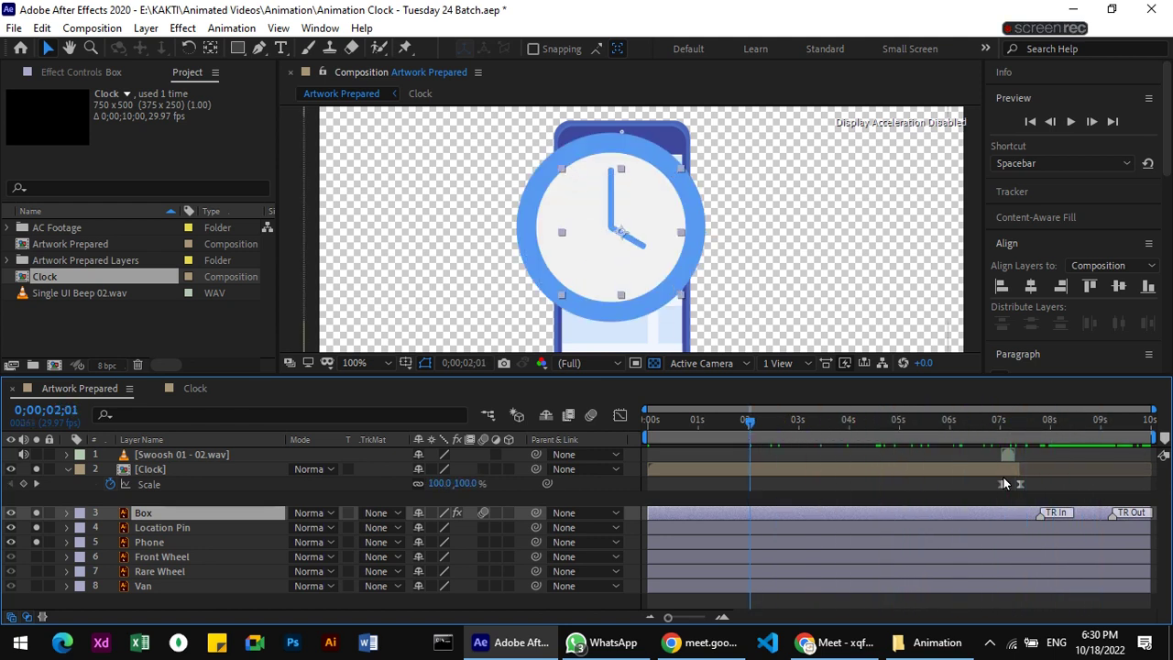
key(ctrl+z)
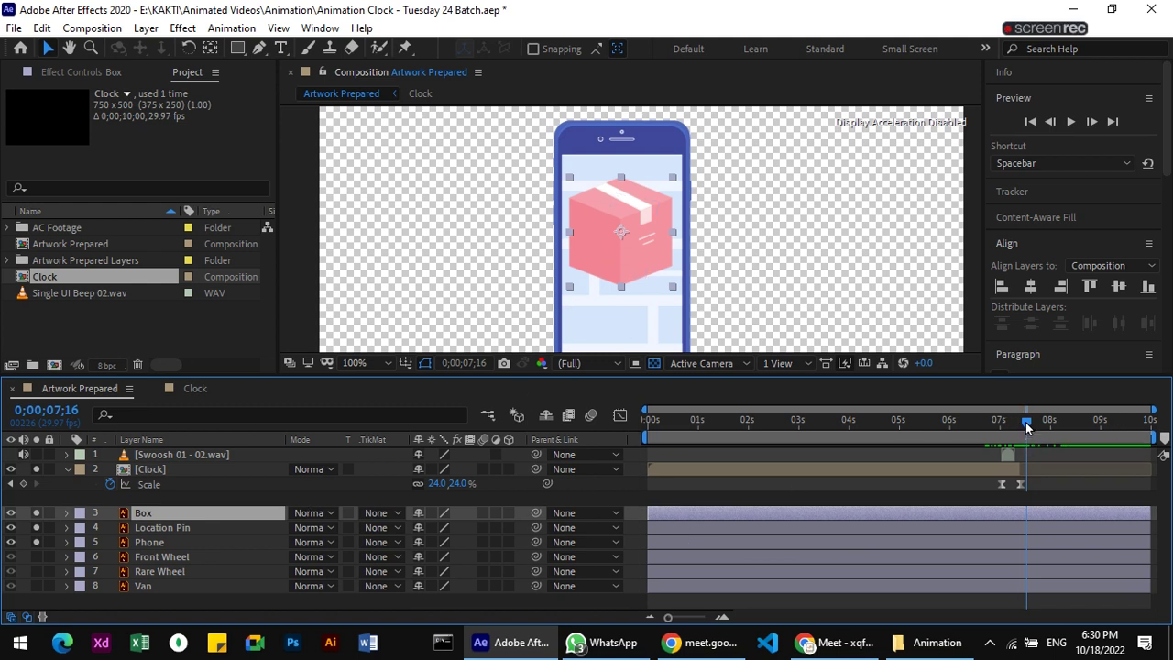
drag(1026, 422, 940, 421)
mouse_move(860, 431)
mouse_down()
mouse_move(1034, 423)
mouse_move(1021, 423)
mouse_up()
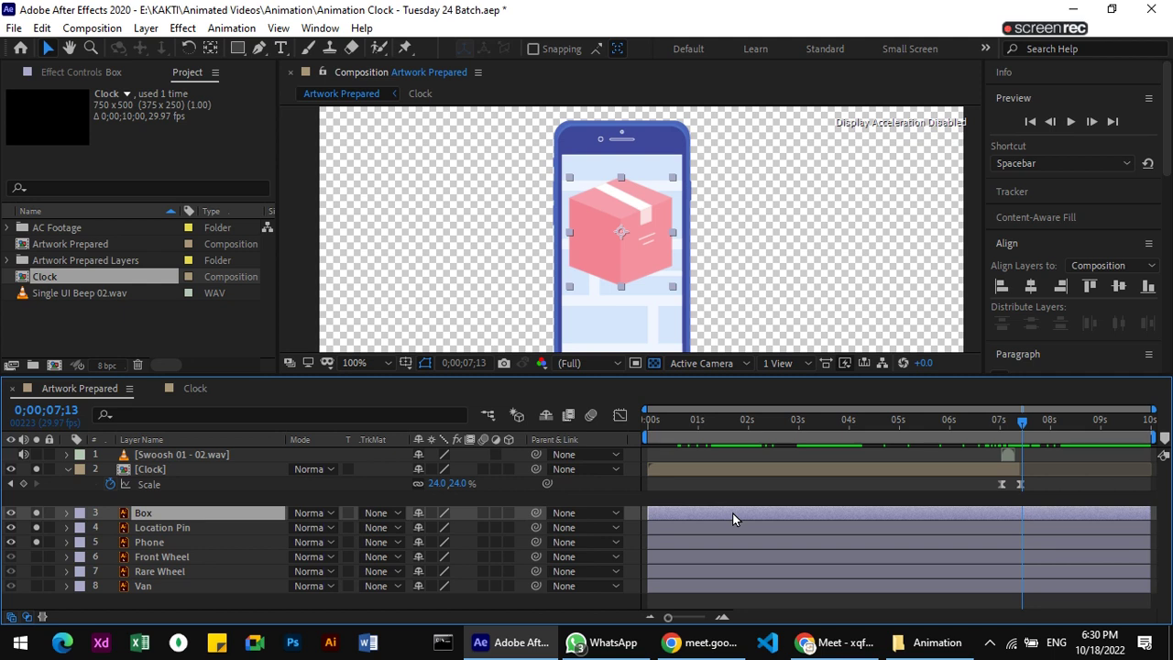
Slide the Box layer so it starts at about 0;00;07;13, then scrub to check its entrance.
drag(733, 519, 1109, 528)
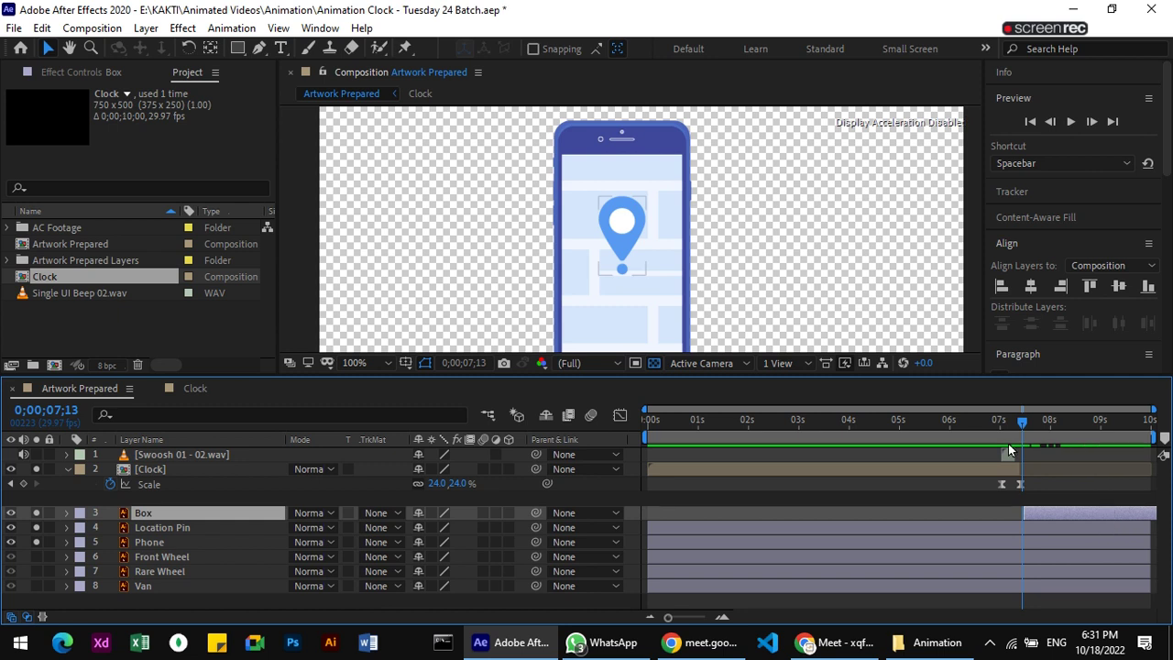
mouse_move(1026, 422)
mouse_down()
mouse_move(1048, 434)
mouse_move(672, 464)
mouse_move(1022, 461)
mouse_up()
drag(1018, 424, 1024, 422)
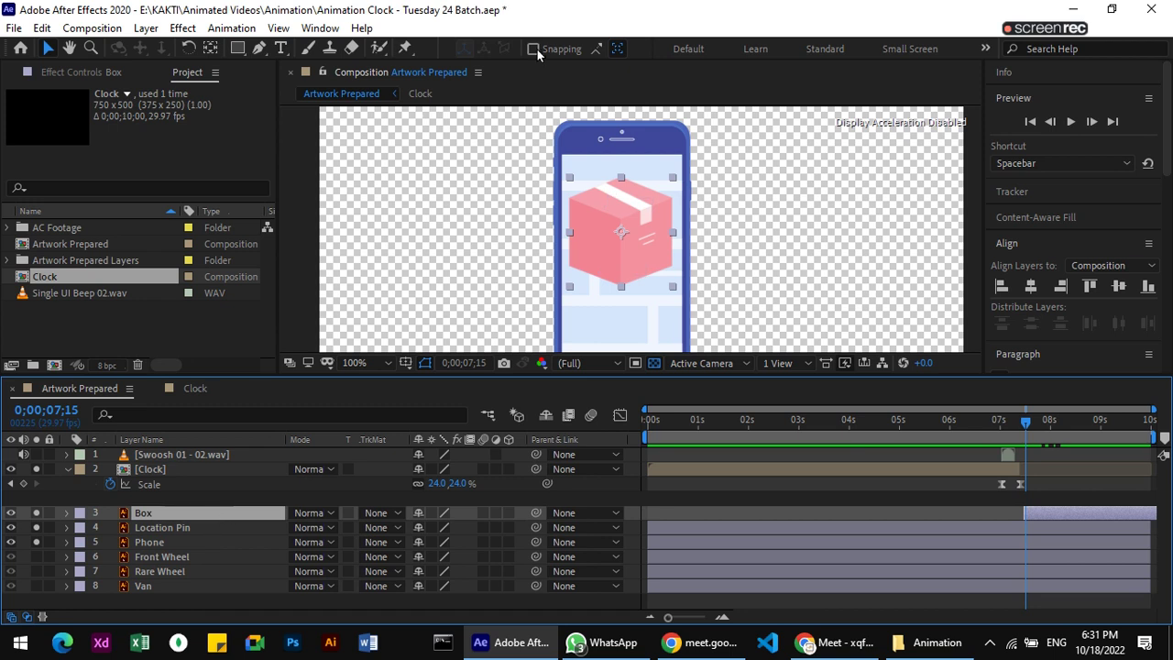
Apply Animation Composer's 2D Overshoot Scale From Anchor Point transition to Box as both In and Out.
click(342, 29)
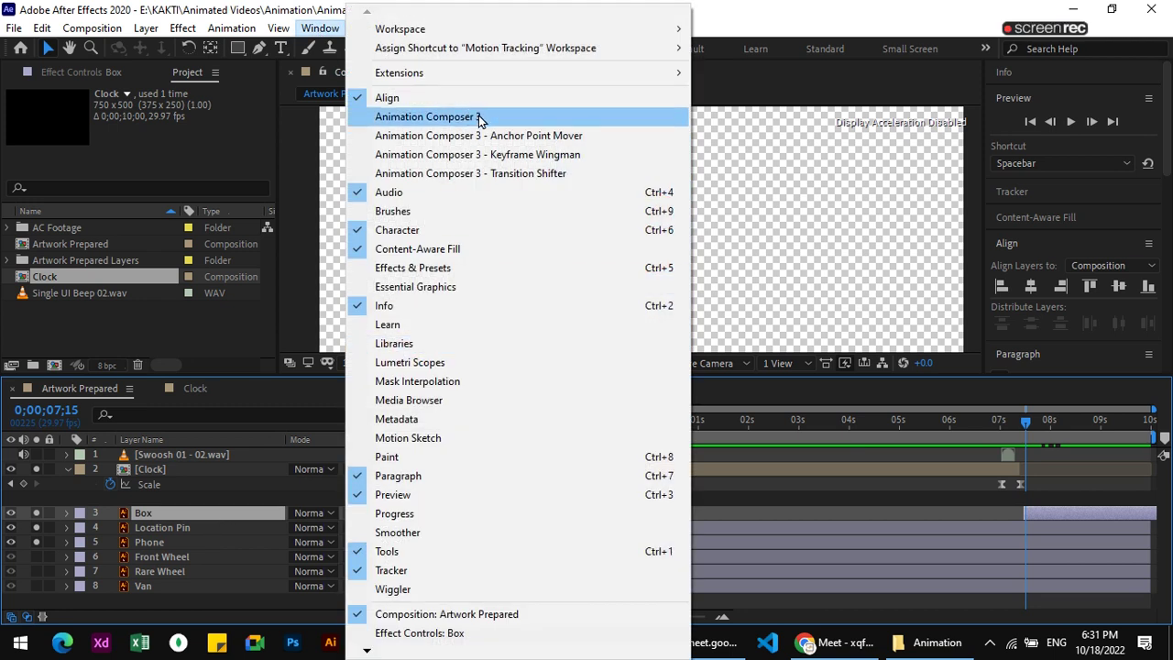
click(481, 117)
click(342, 269)
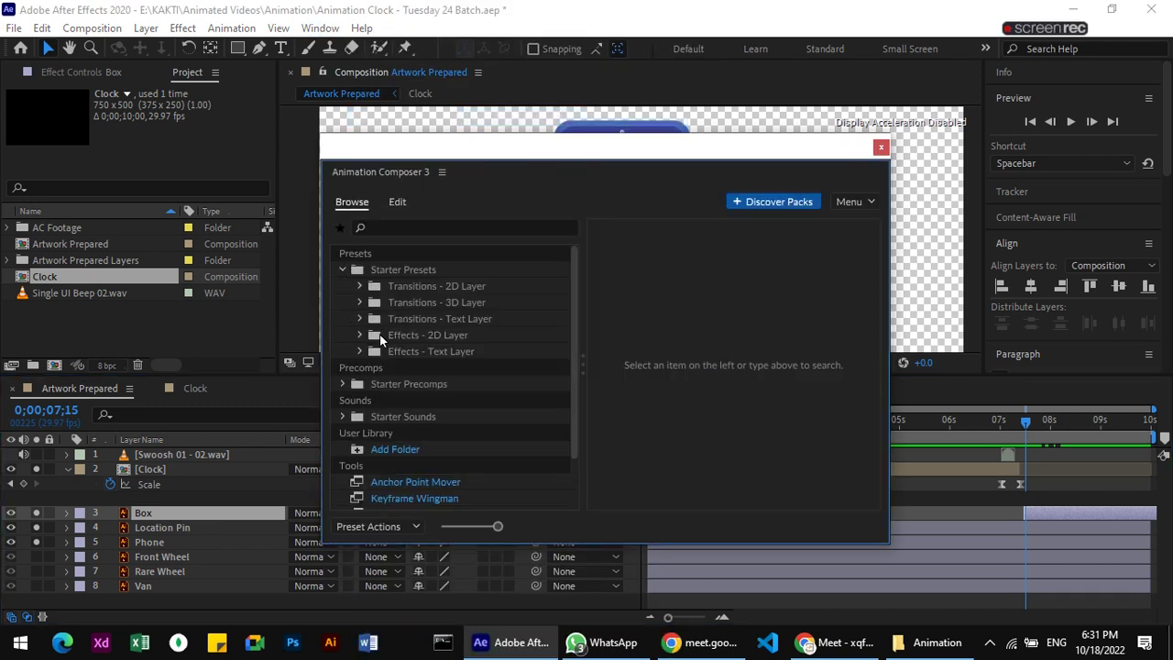
click(358, 287)
click(441, 435)
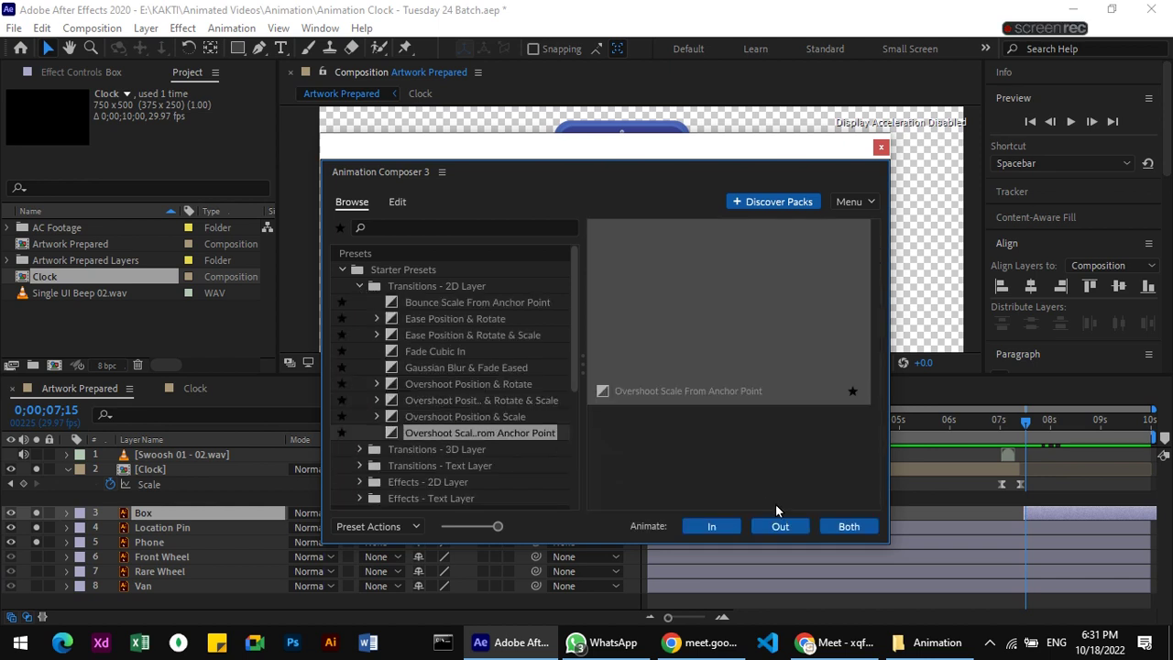
click(844, 528)
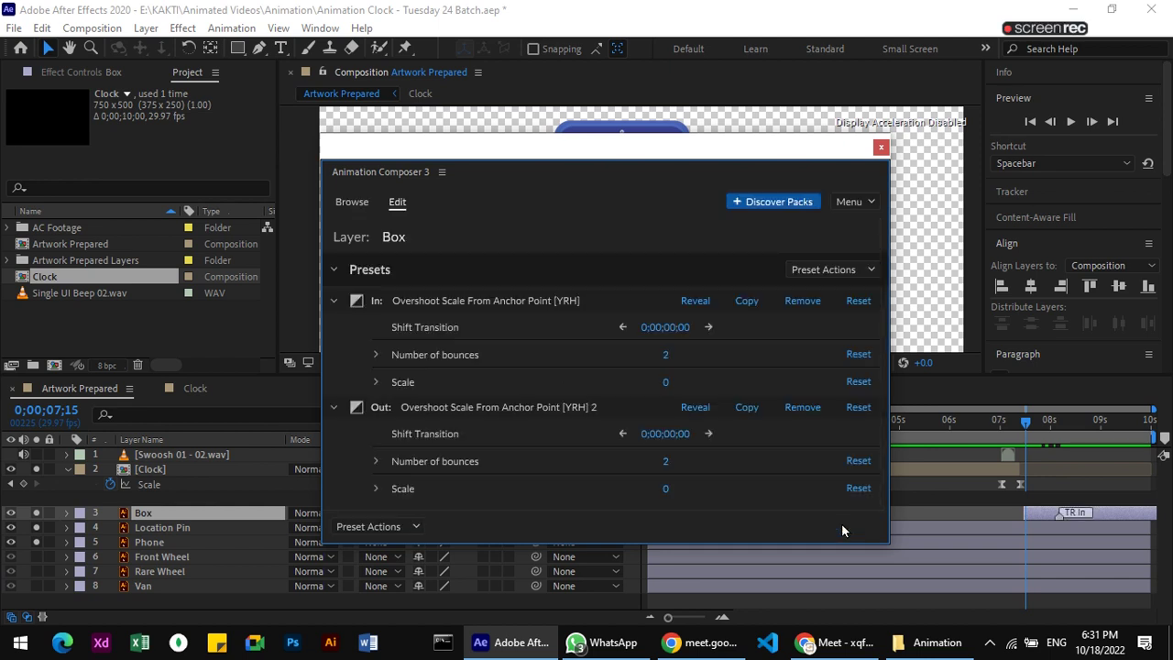
click(878, 148)
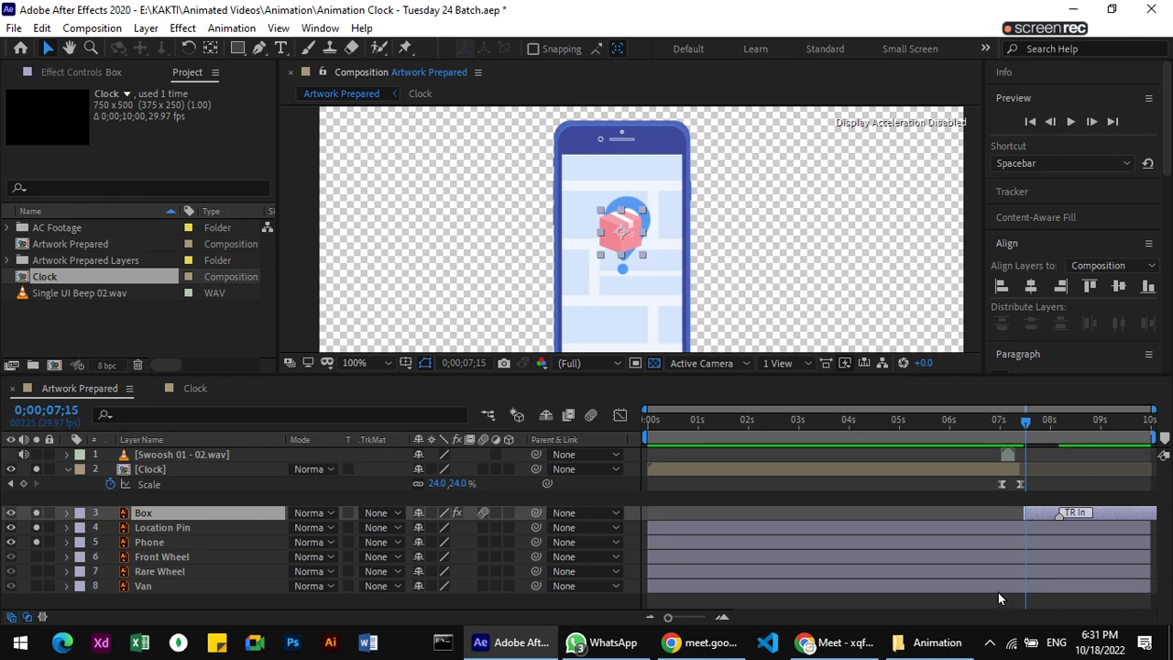
Save the project, then play the clock-to-box animation from 0;00;00;00 and stop it.
click(14, 27)
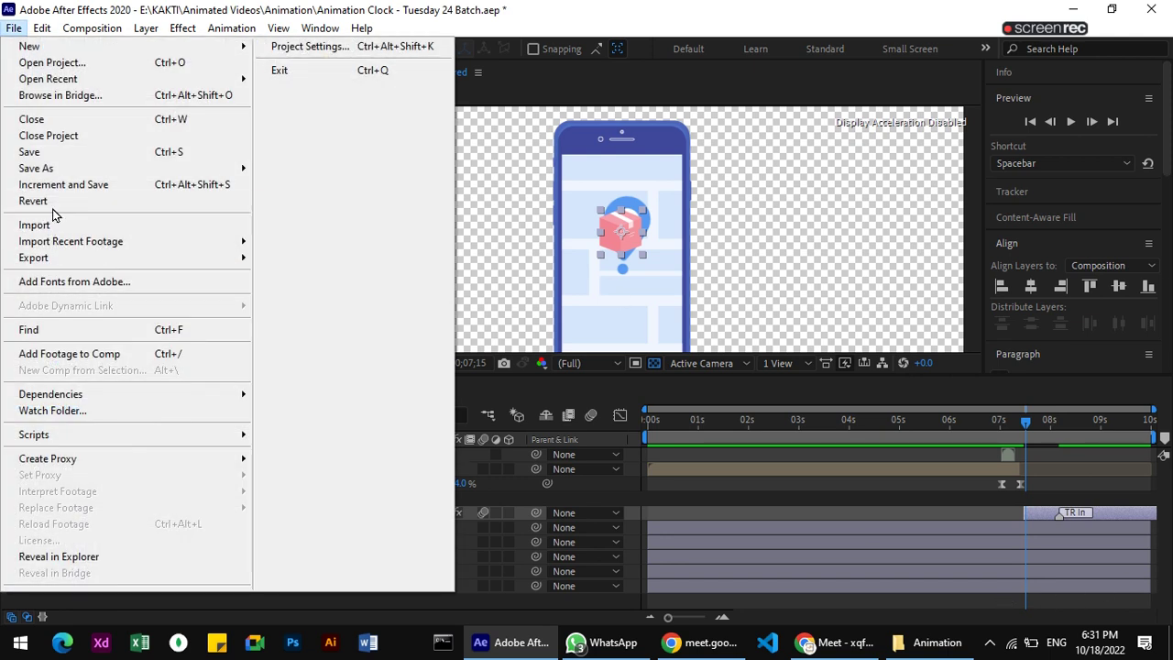
click(66, 154)
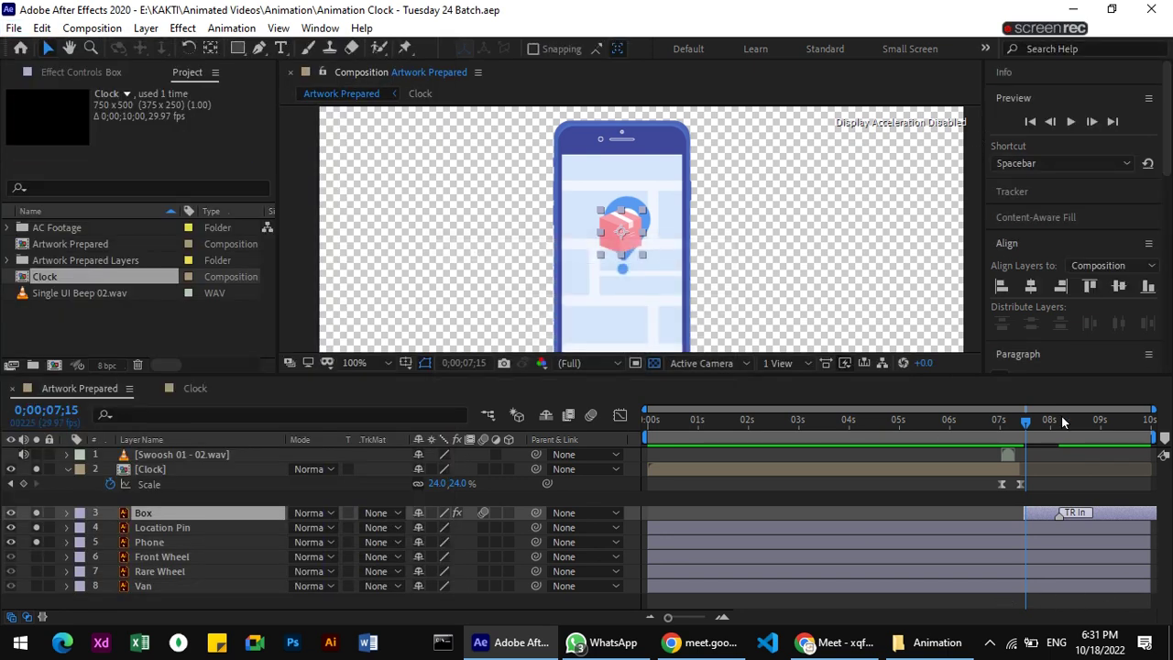
drag(1026, 429, 602, 434)
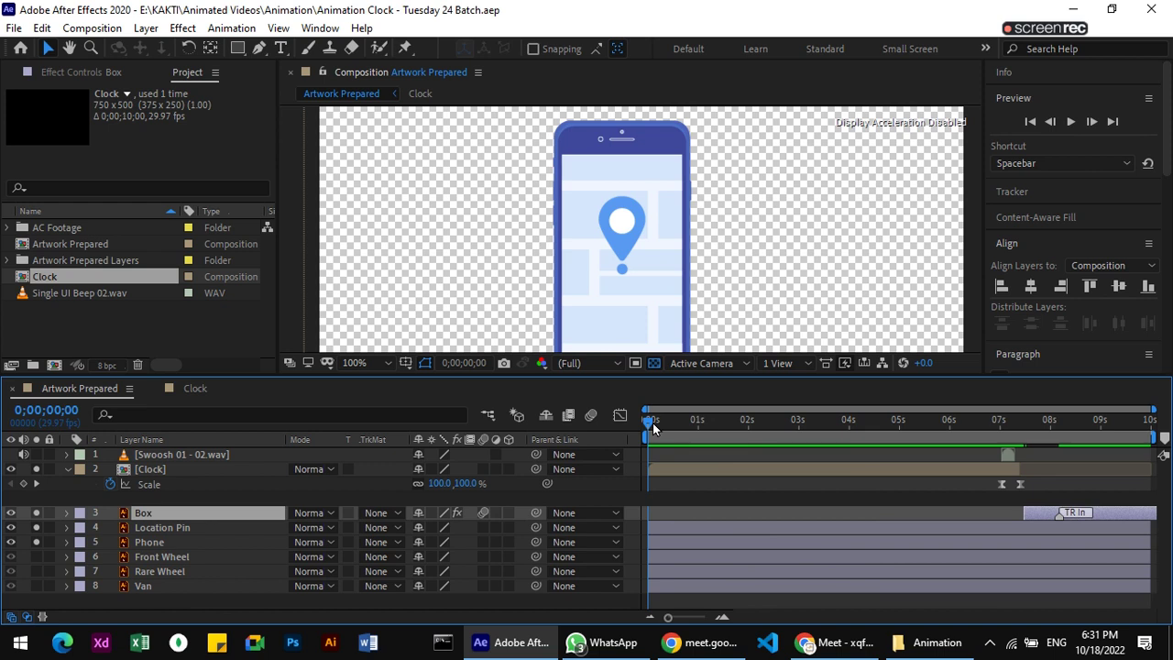
drag(647, 423, 816, 428)
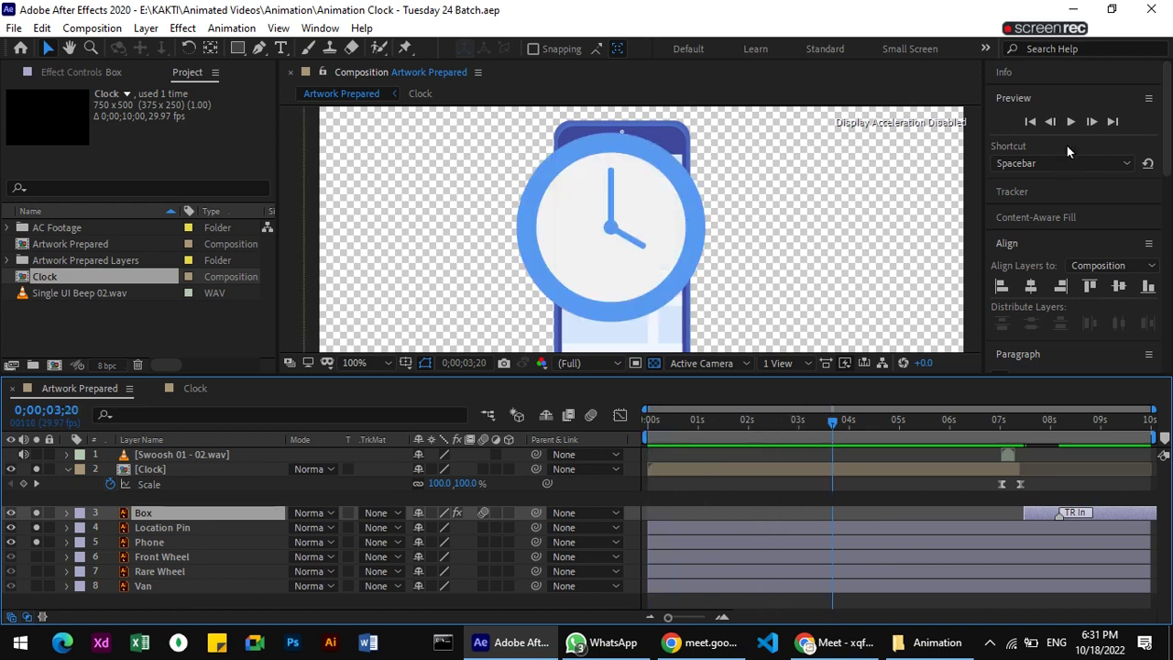
click(1072, 125)
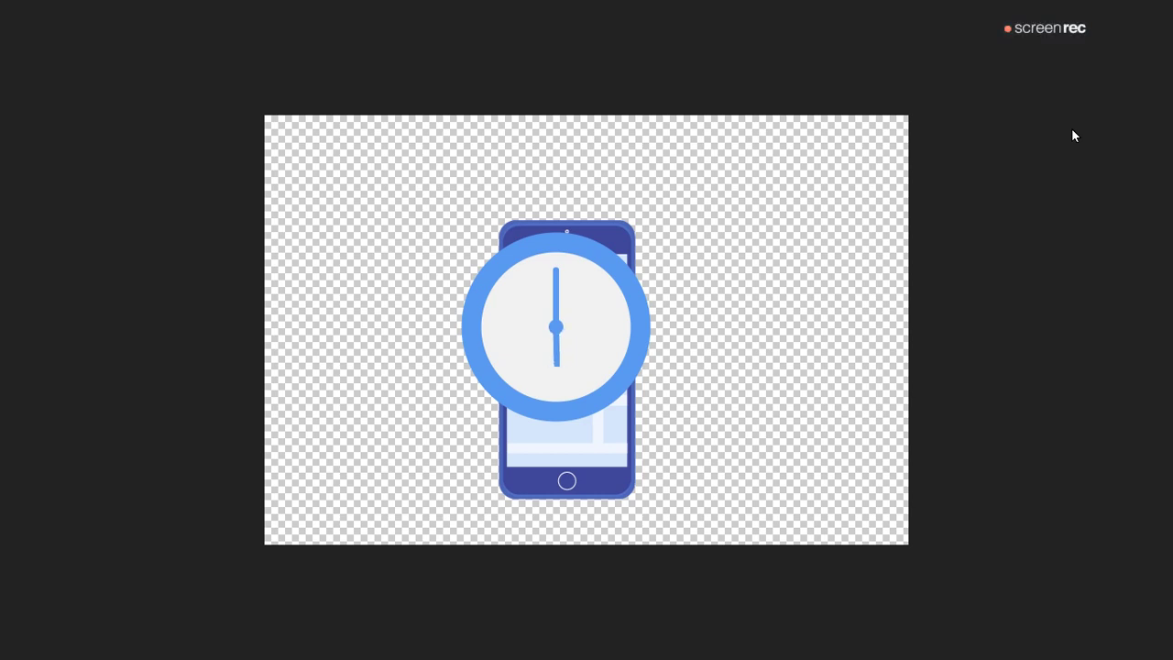
click(1074, 136)
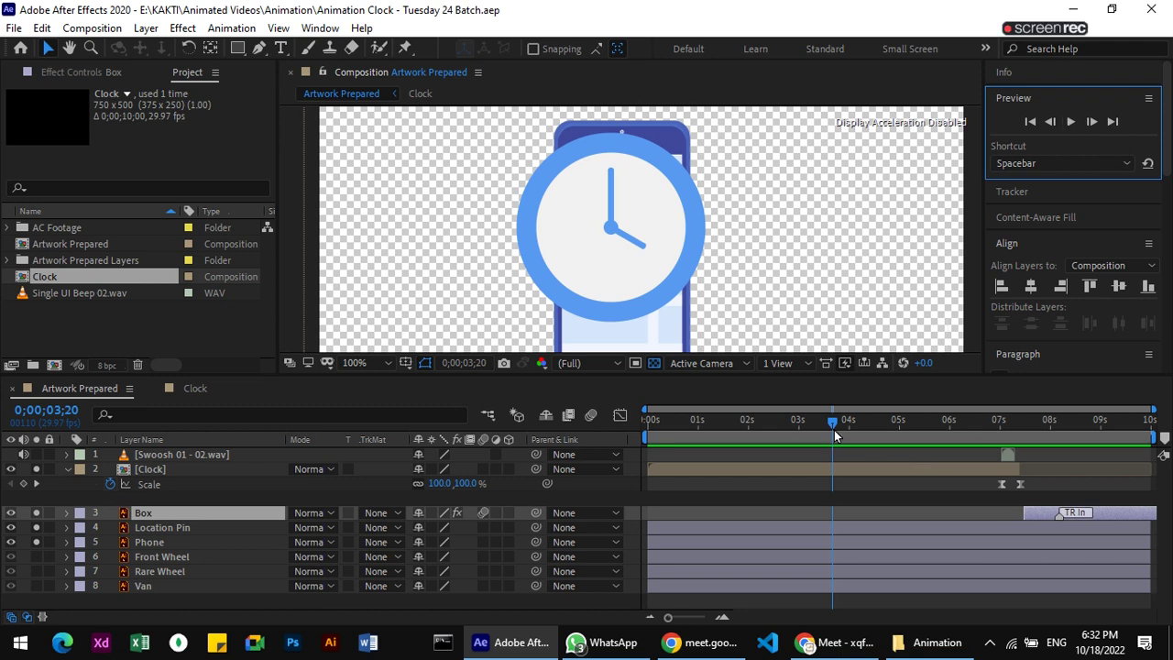
Scrub through the box's entrance to the end of the composition.
click(997, 421)
drag(1069, 448, 1152, 448)
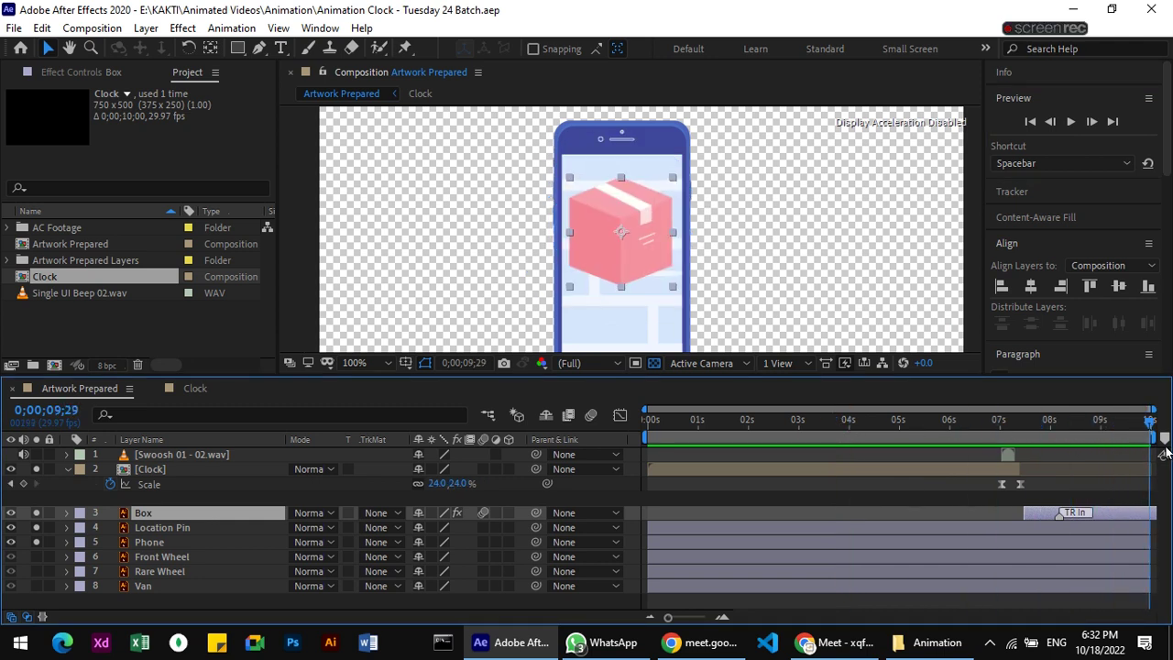
drag(1150, 424, 1134, 423)
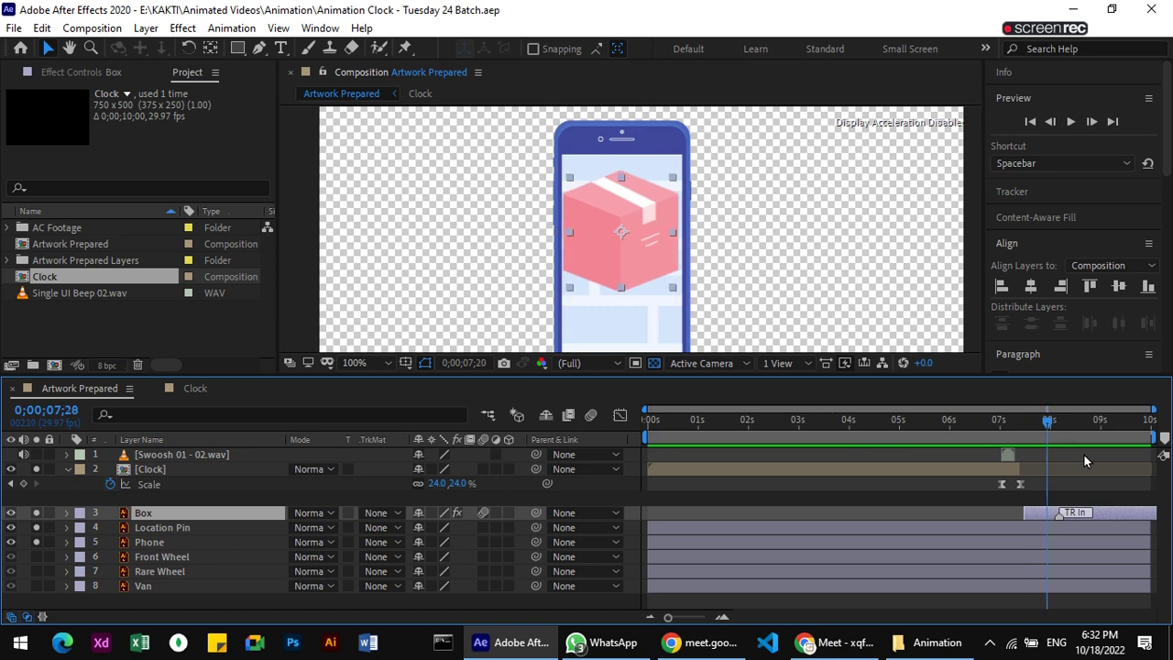
key(End)
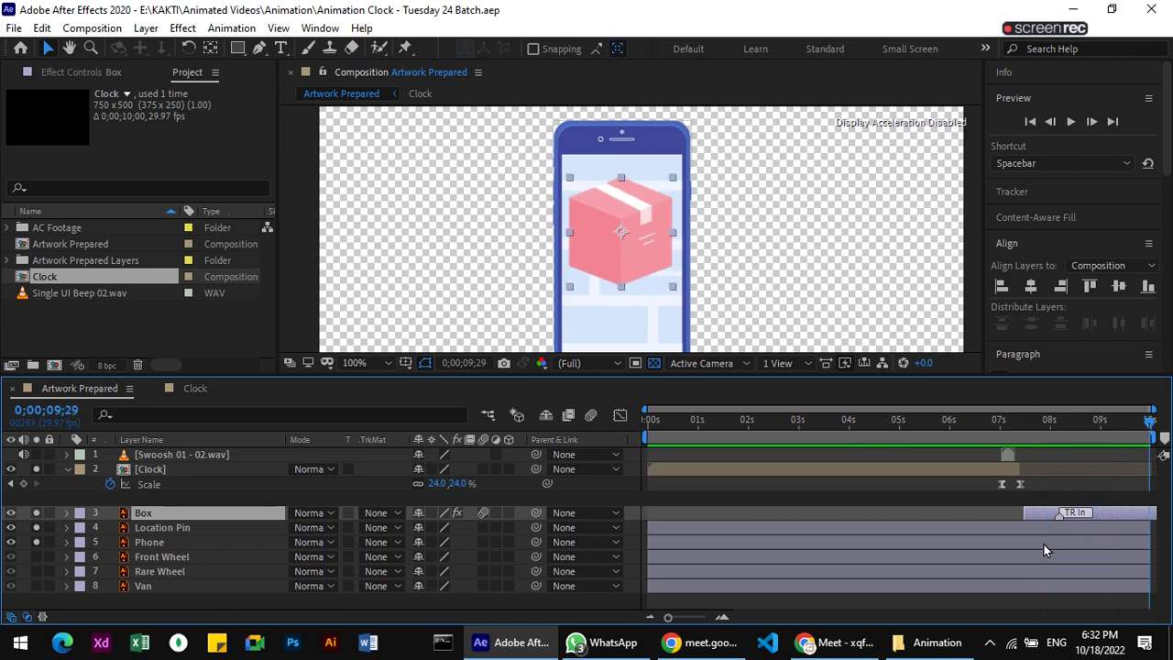
Change Artwork Prepared's duration to 0;00;20;00 in Composition Settings.
click(72, 246)
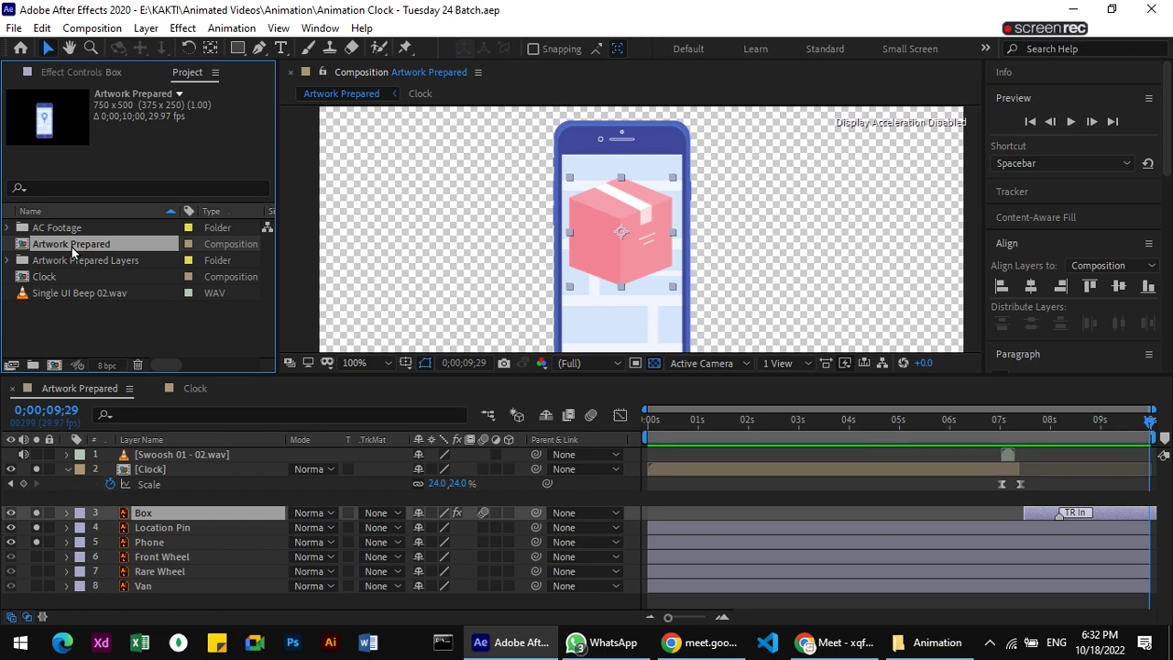
right_click(71, 246)
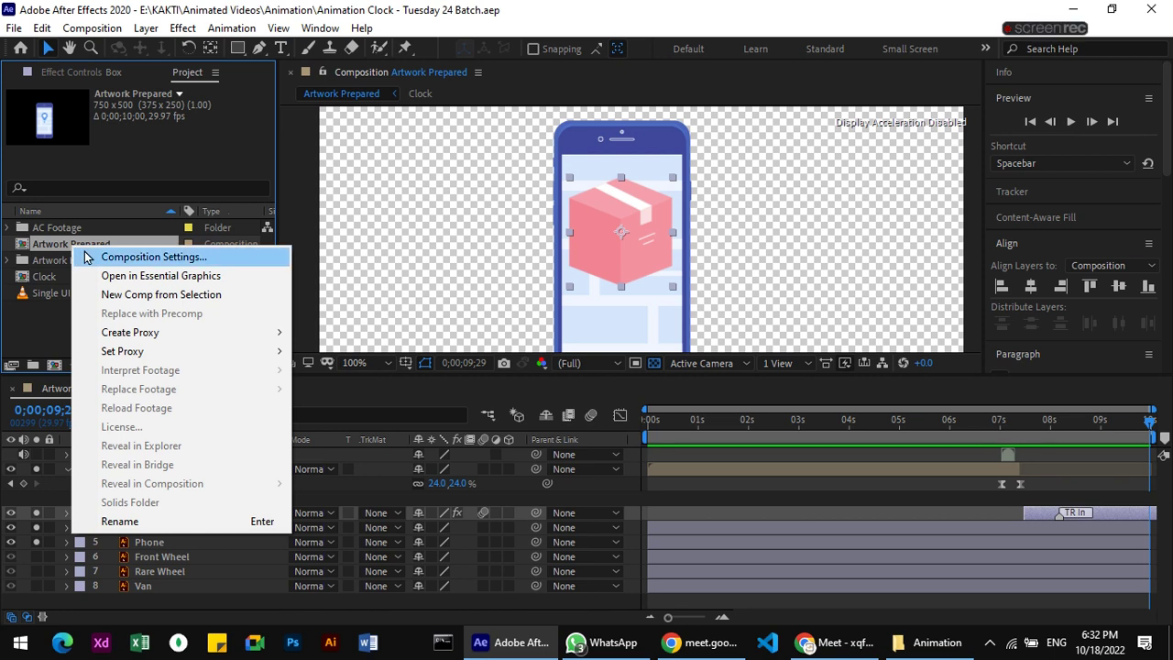
click(118, 257)
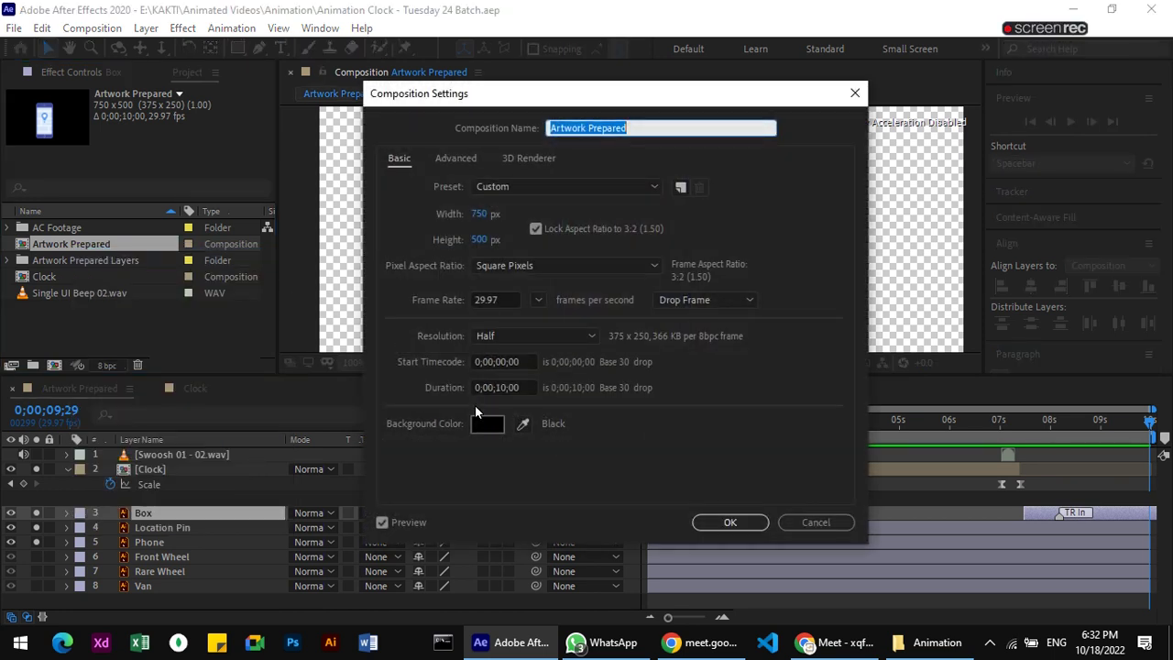
click(500, 387)
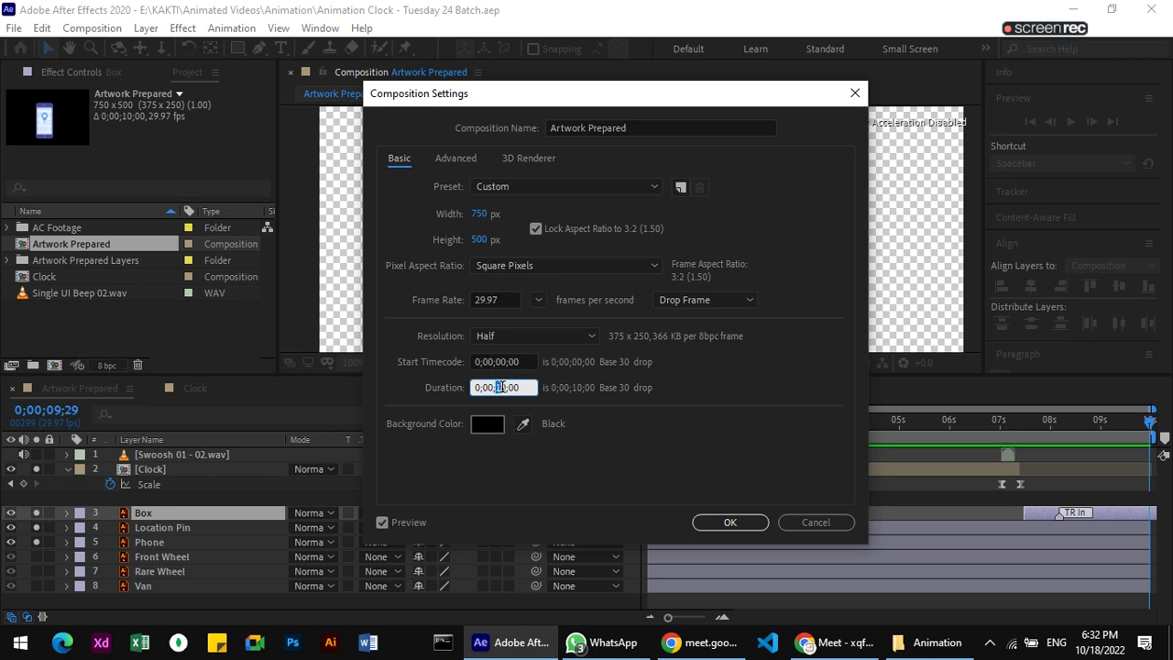
text(3)
click(725, 521)
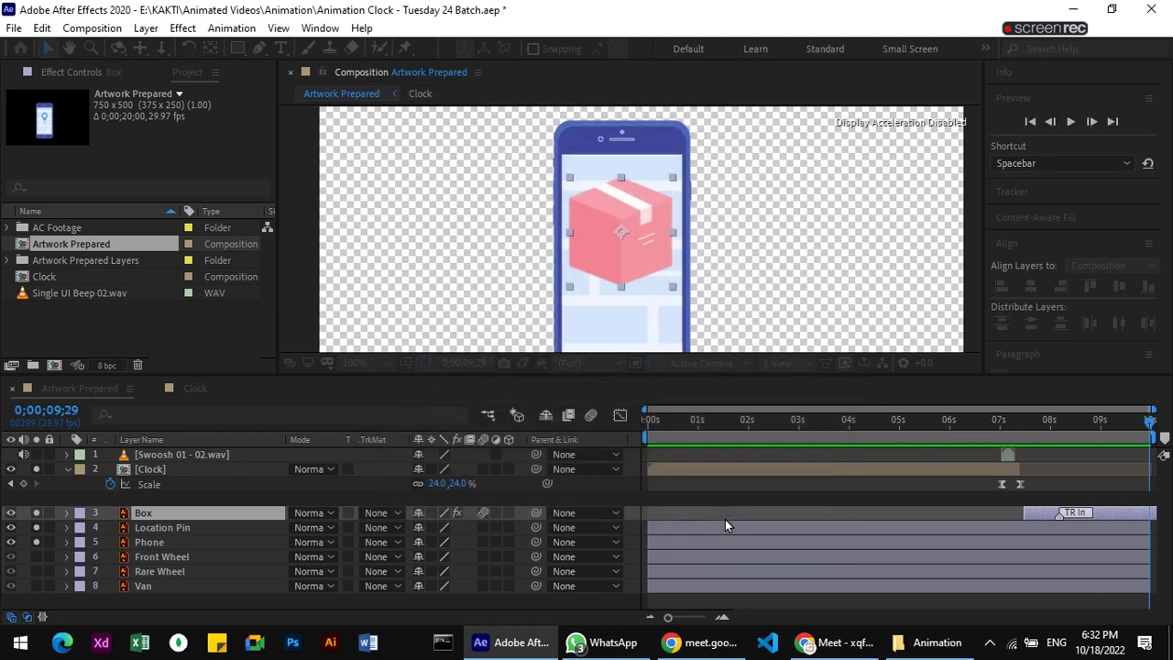
Extend the Location Pin, Phone, Front Wheel, Rare Wheel and Van layers to the comp's end.
mouse_move(870, 621)
mouse_down()
mouse_move(1143, 625)
mouse_move(791, 625)
mouse_up()
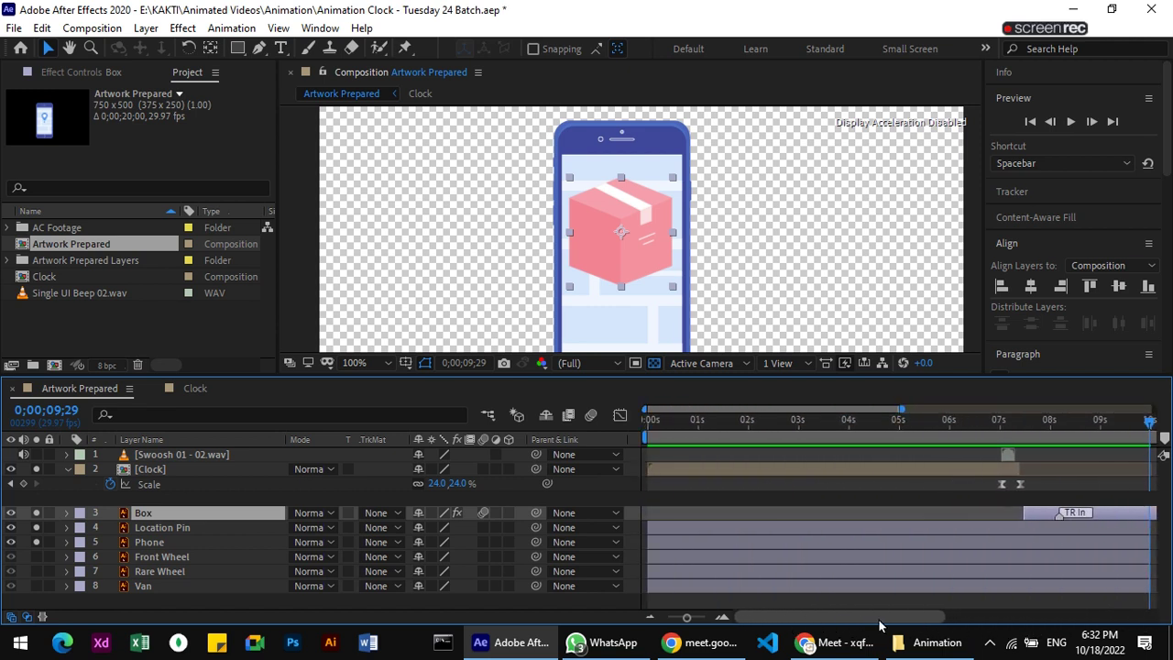
drag(880, 626, 1012, 625)
drag(840, 426, 786, 426)
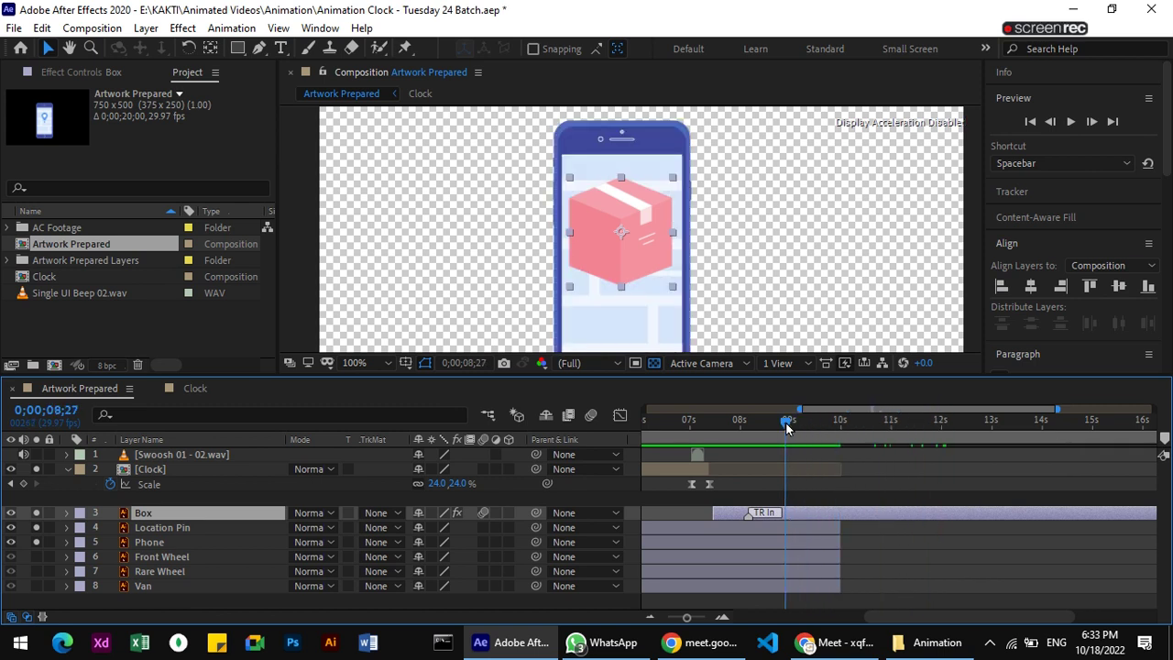
click(826, 527)
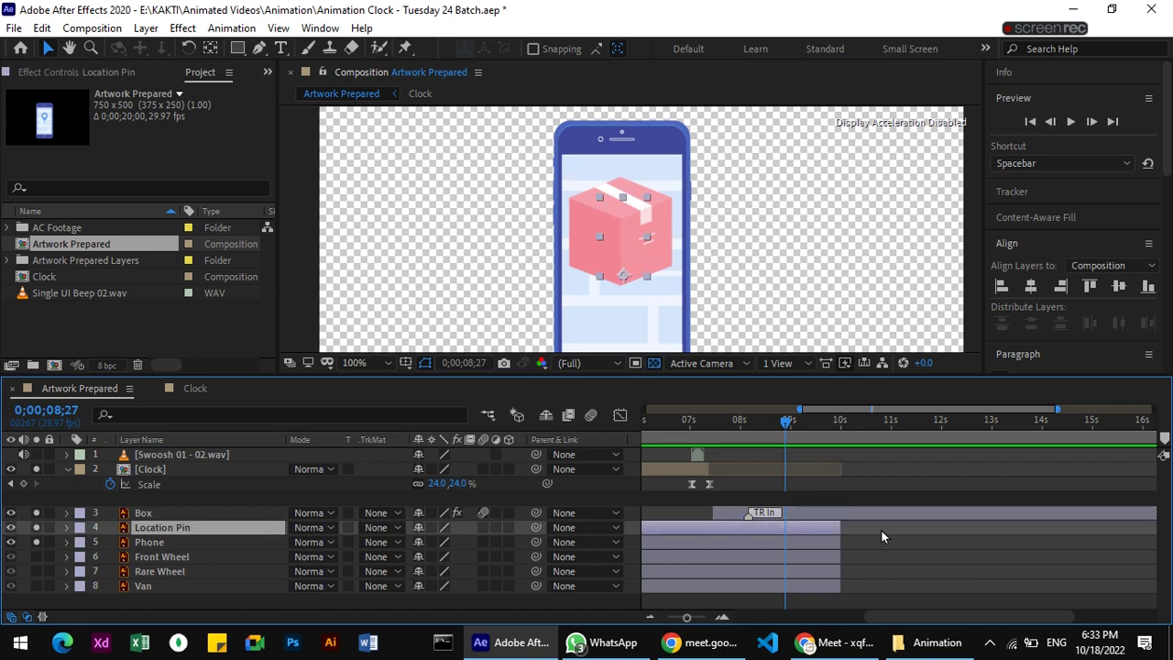
ctrl+click(815, 540)
ctrl+click(822, 557)
ctrl+click(828, 570)
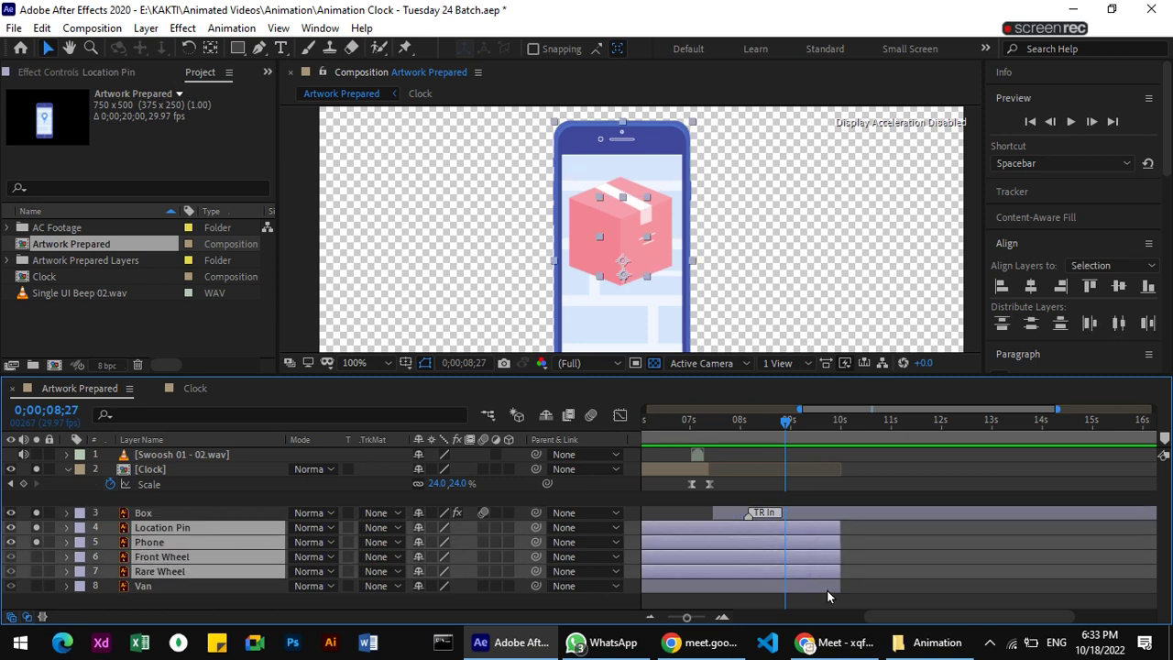
ctrl+click(827, 589)
drag(839, 571, 1169, 570)
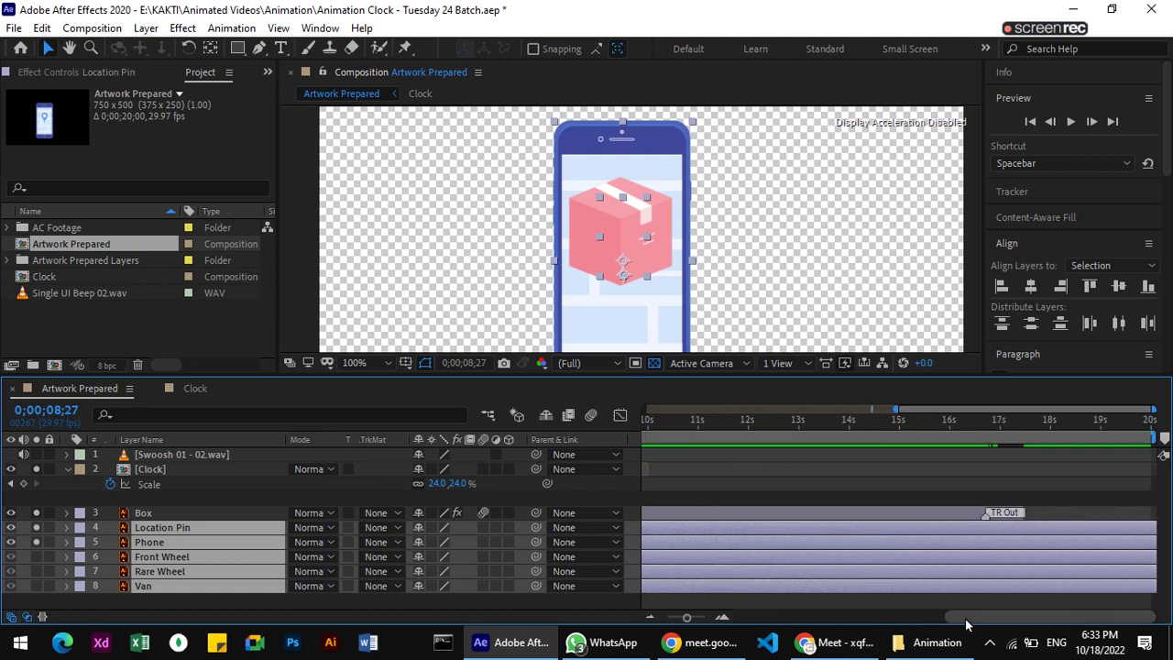
Move the Box layer's TR Out marker to about 10 seconds.
drag(967, 619, 762, 614)
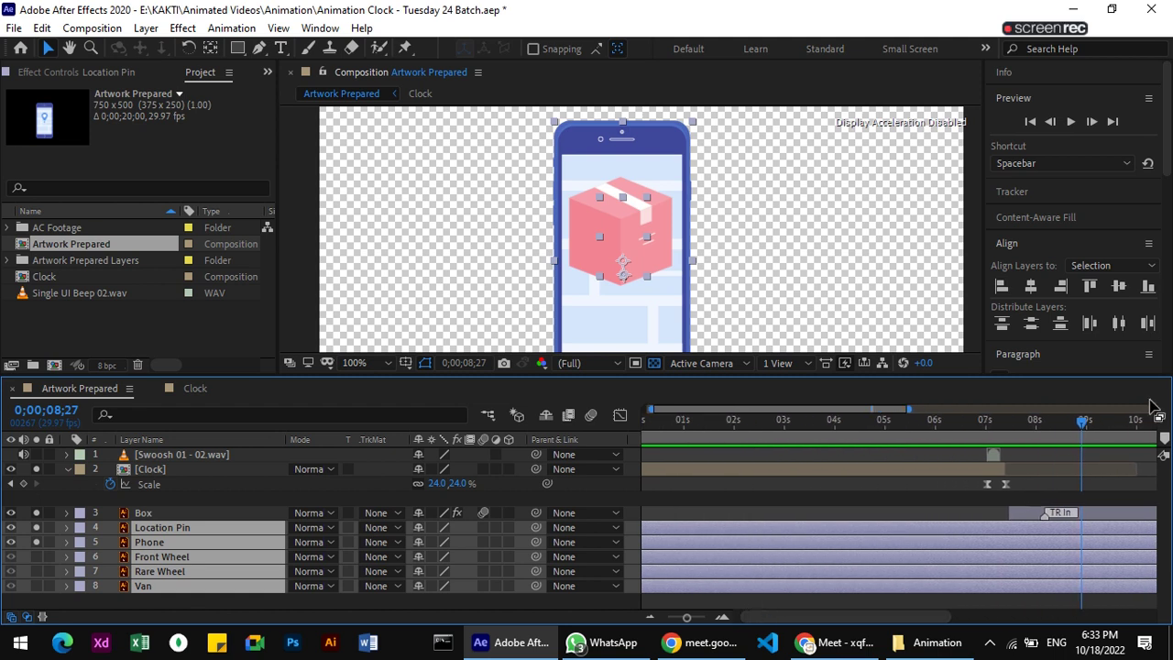
mouse_move(1086, 421)
mouse_down()
mouse_move(859, 429)
mouse_move(1160, 428)
mouse_move(716, 412)
mouse_move(1157, 418)
mouse_up()
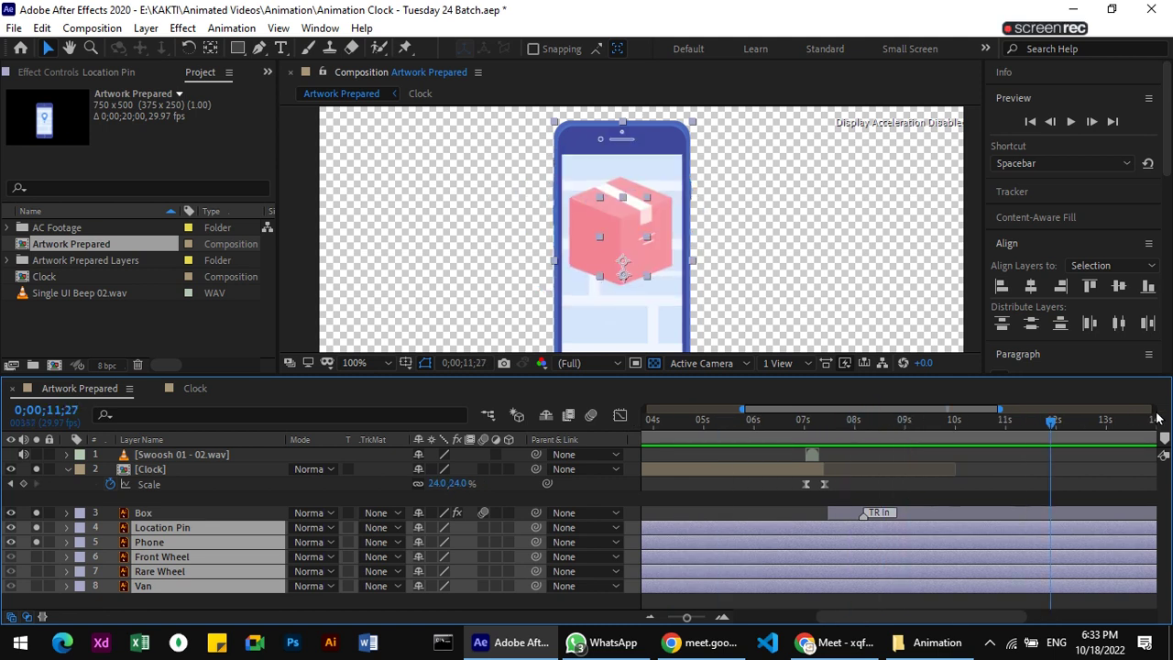
drag(1157, 419, 1042, 420)
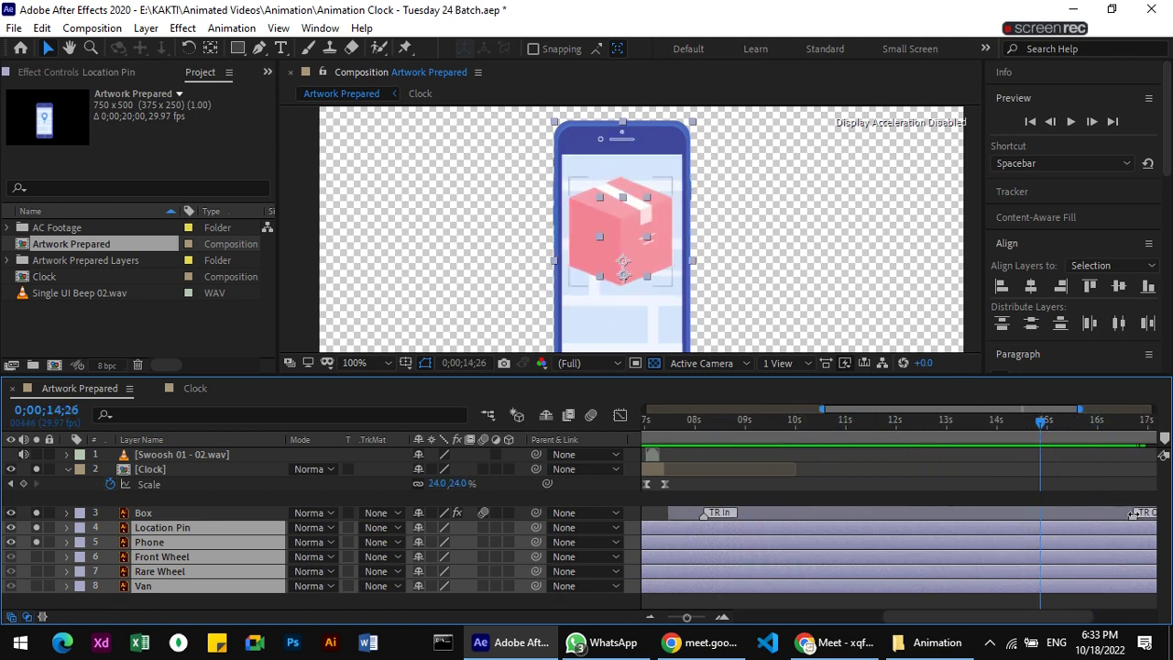
drag(1133, 516, 794, 517)
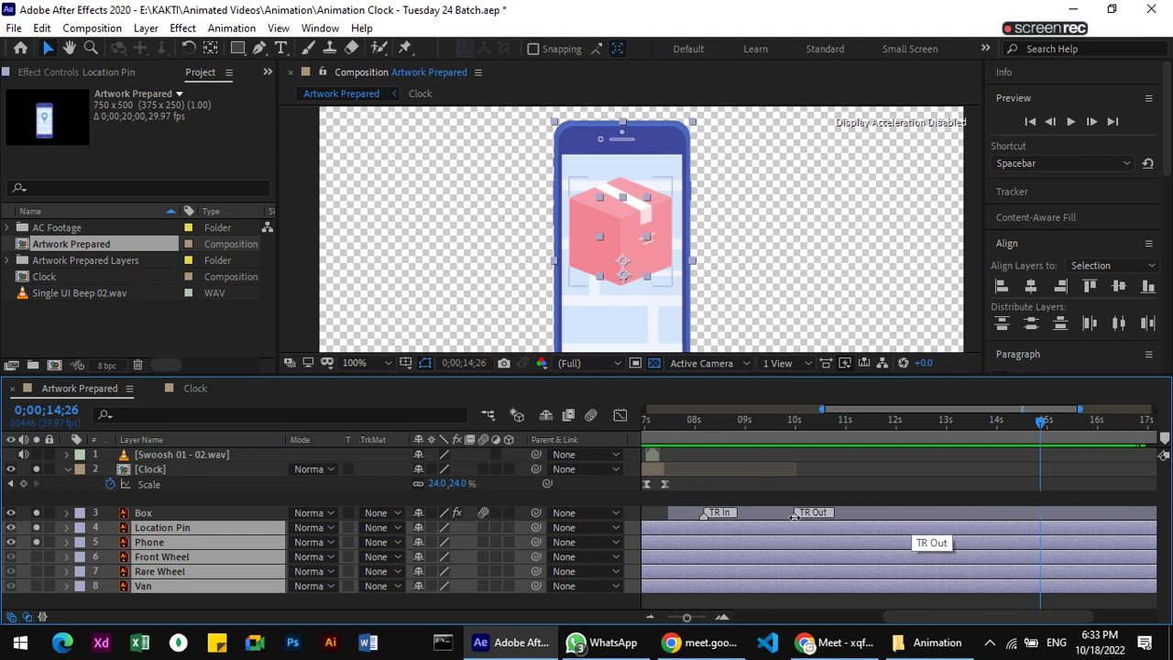
mouse_move(1040, 423)
mouse_down()
mouse_move(844, 421)
mouse_move(809, 436)
mouse_move(934, 441)
mouse_up()
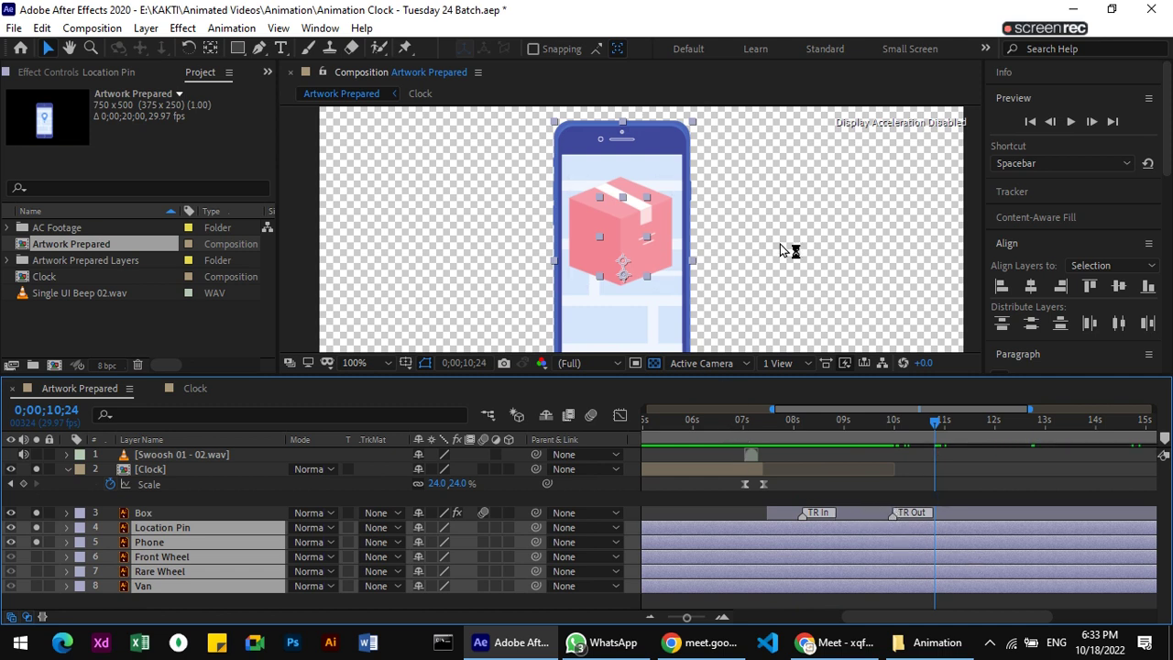
Zoom the view to 50% and solo the Front Wheel, Rare Wheel and Van layers.
key(comma)
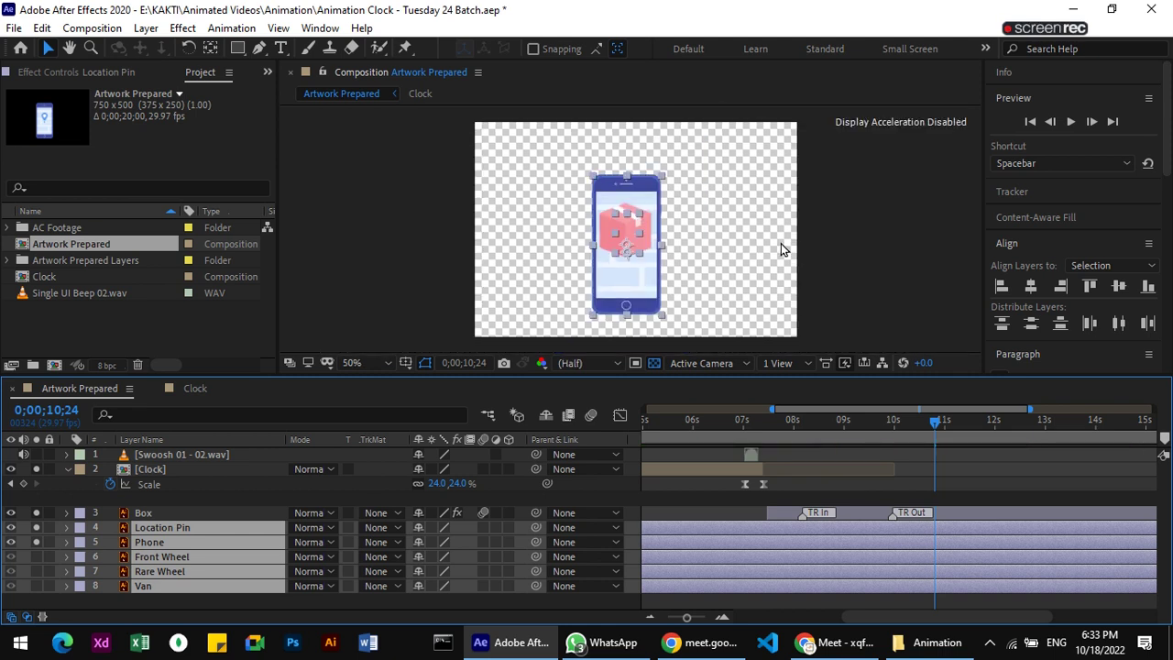
click(884, 254)
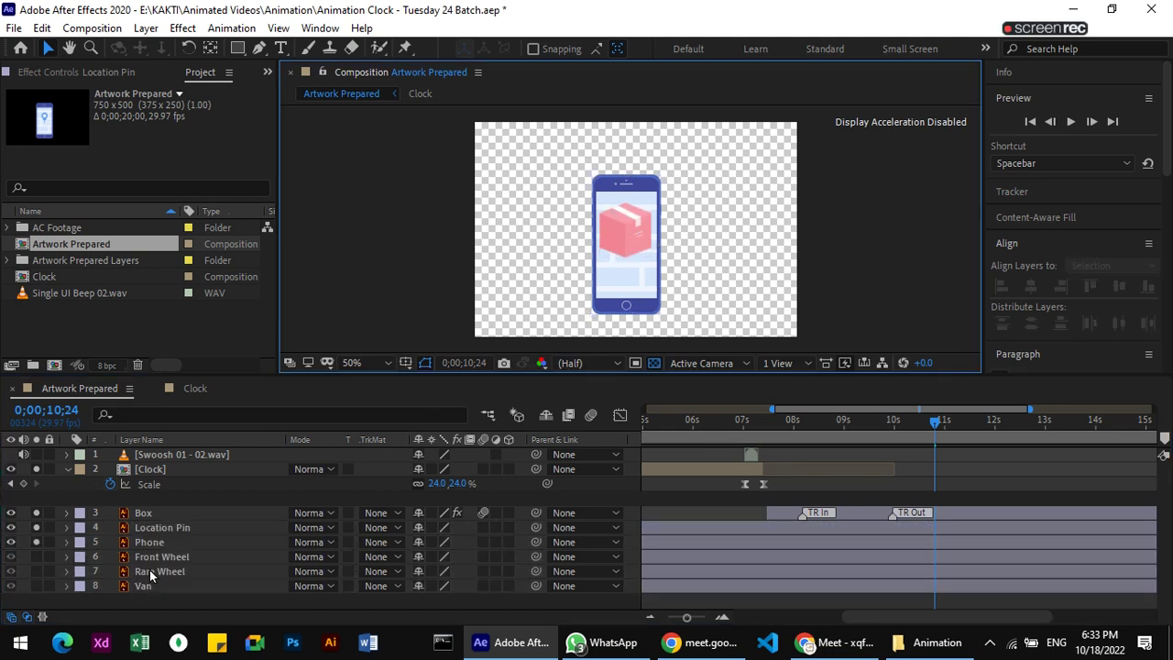
drag(39, 558, 37, 572)
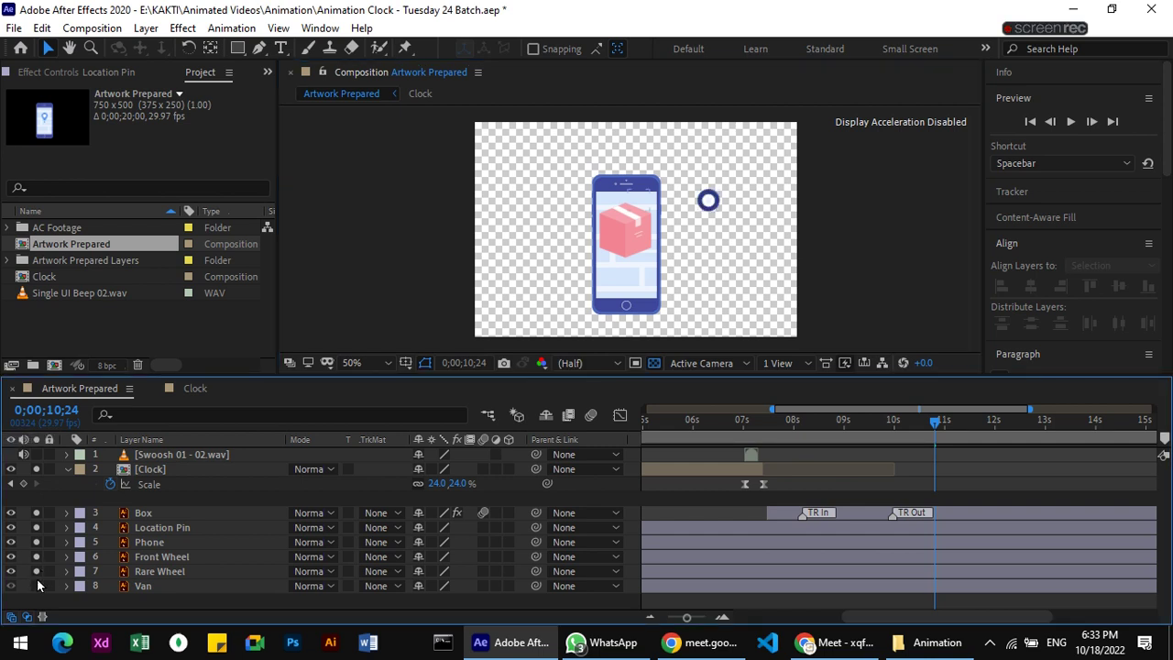
click(35, 586)
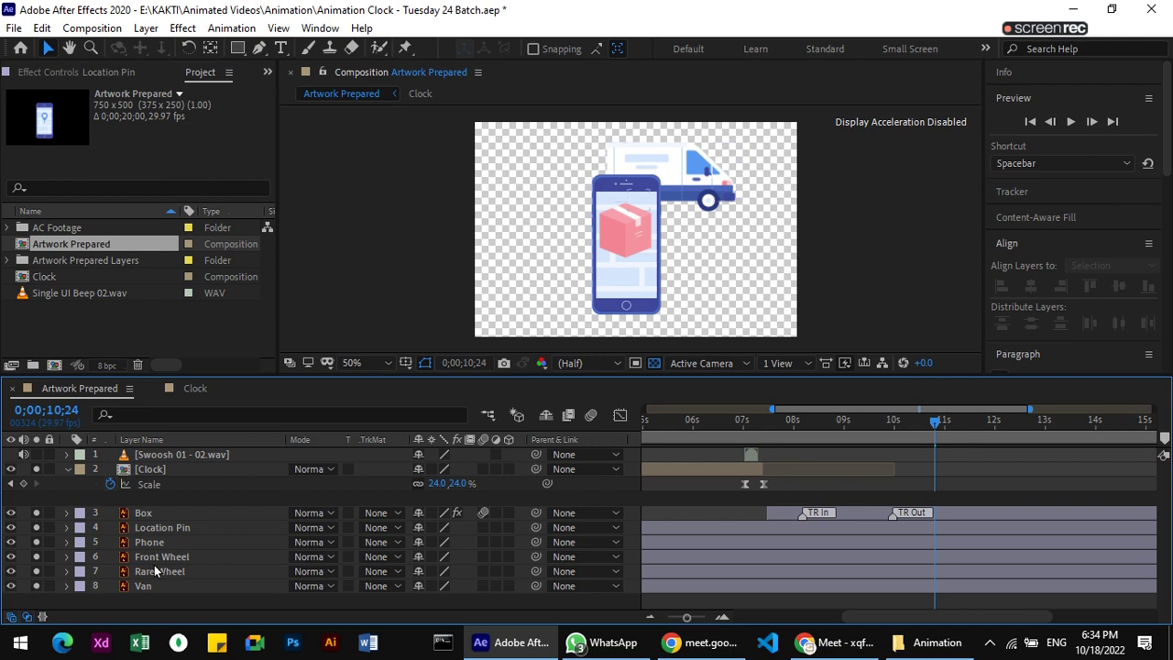
Select the Front Wheel, Rare Wheel and Van layers together.
click(204, 555)
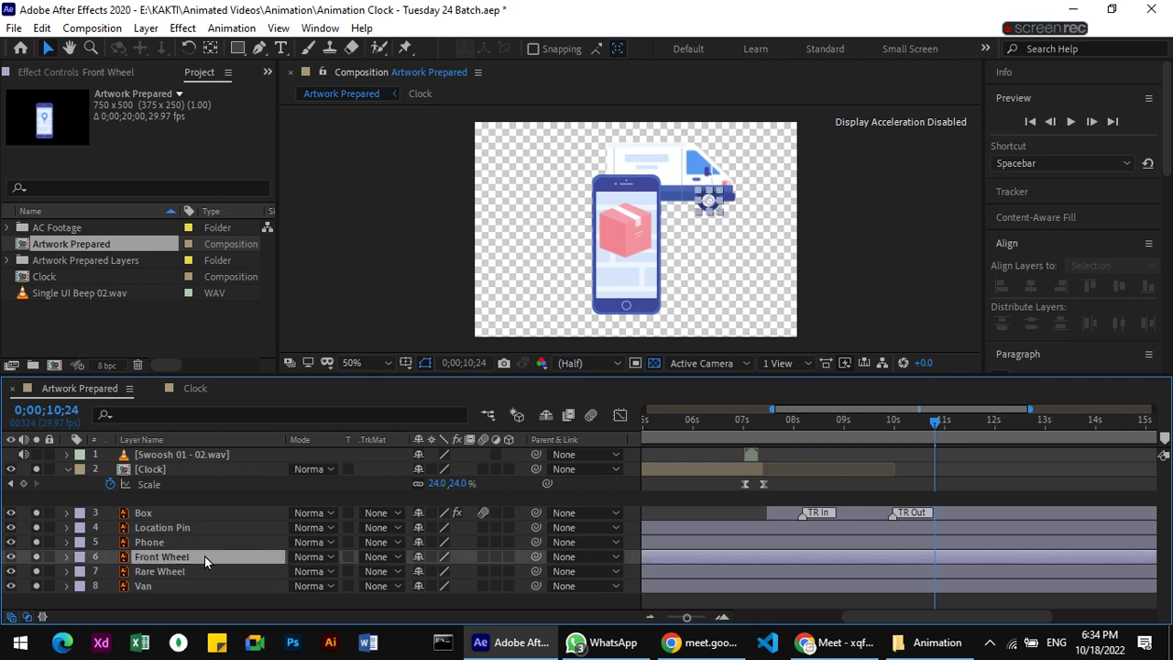
shift+click(205, 574)
shift+click(202, 587)
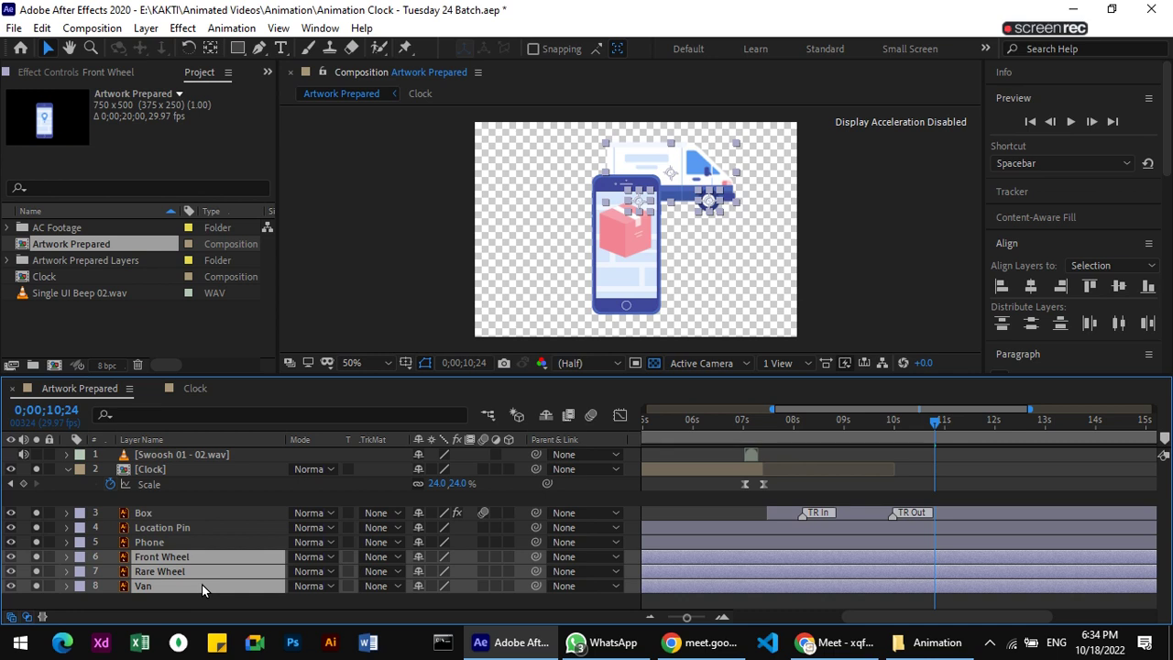
Pre-compose the three selected layers into a new composition named 'Van'.
right_click(202, 585)
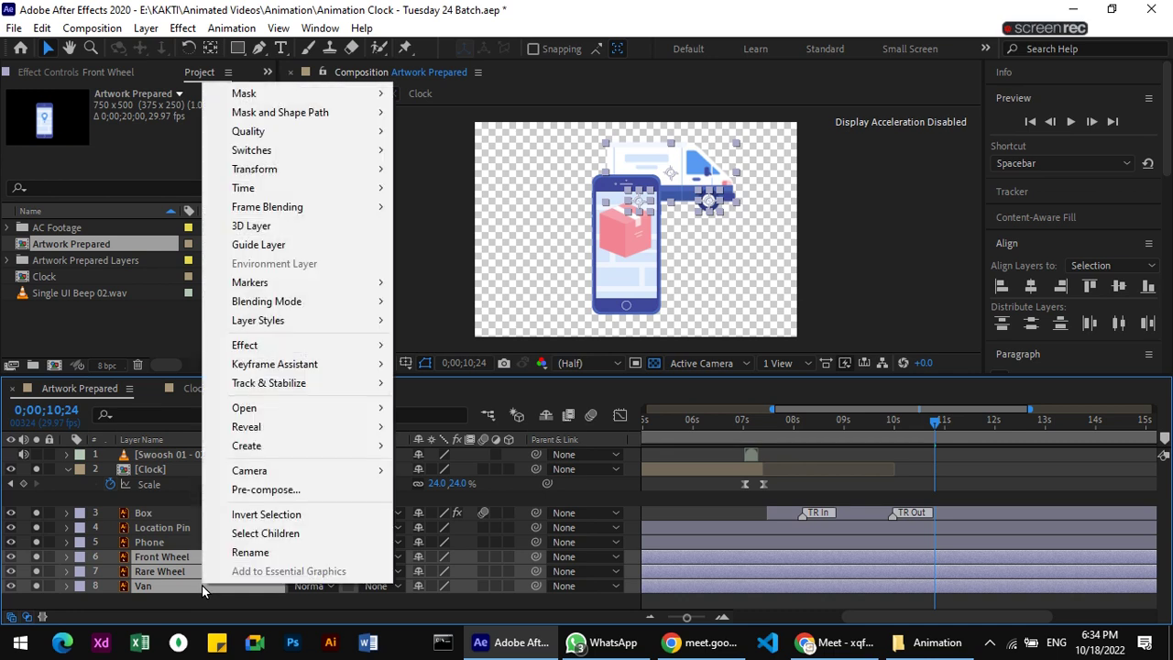
click(314, 493)
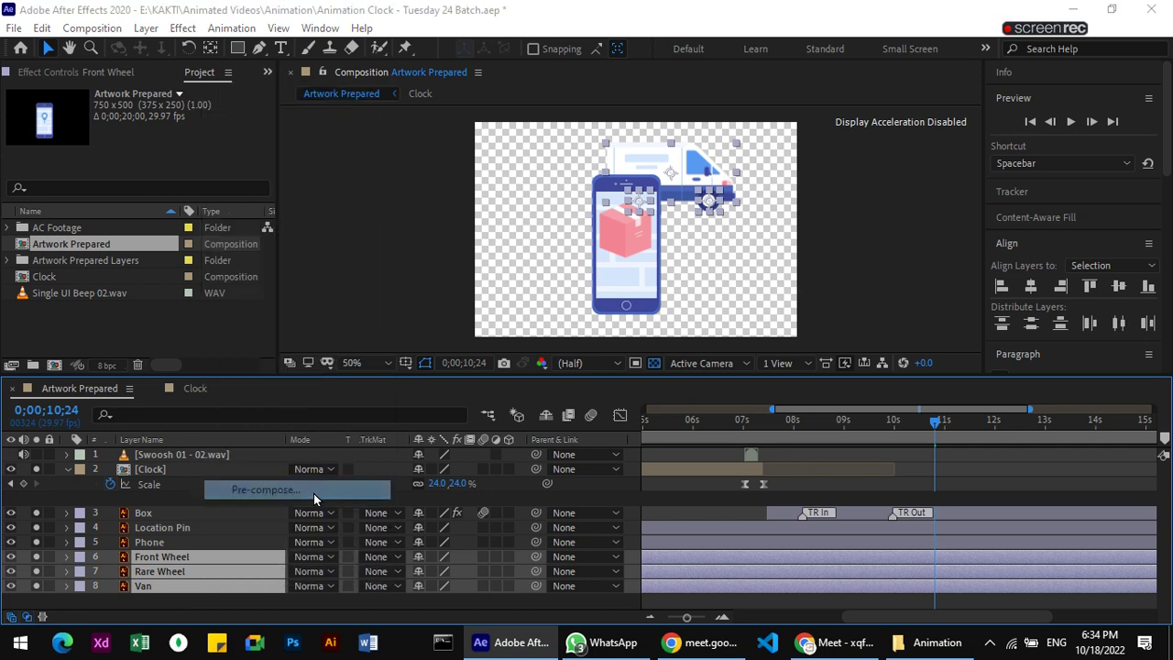
text(Va)
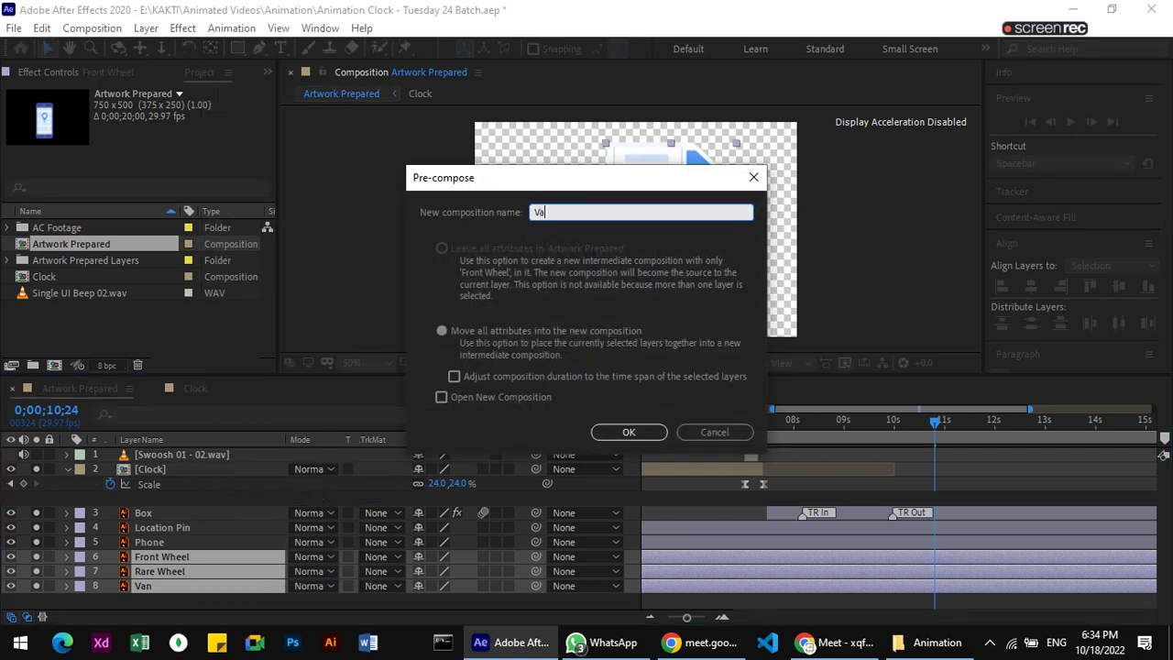
text(n)
key(Return)
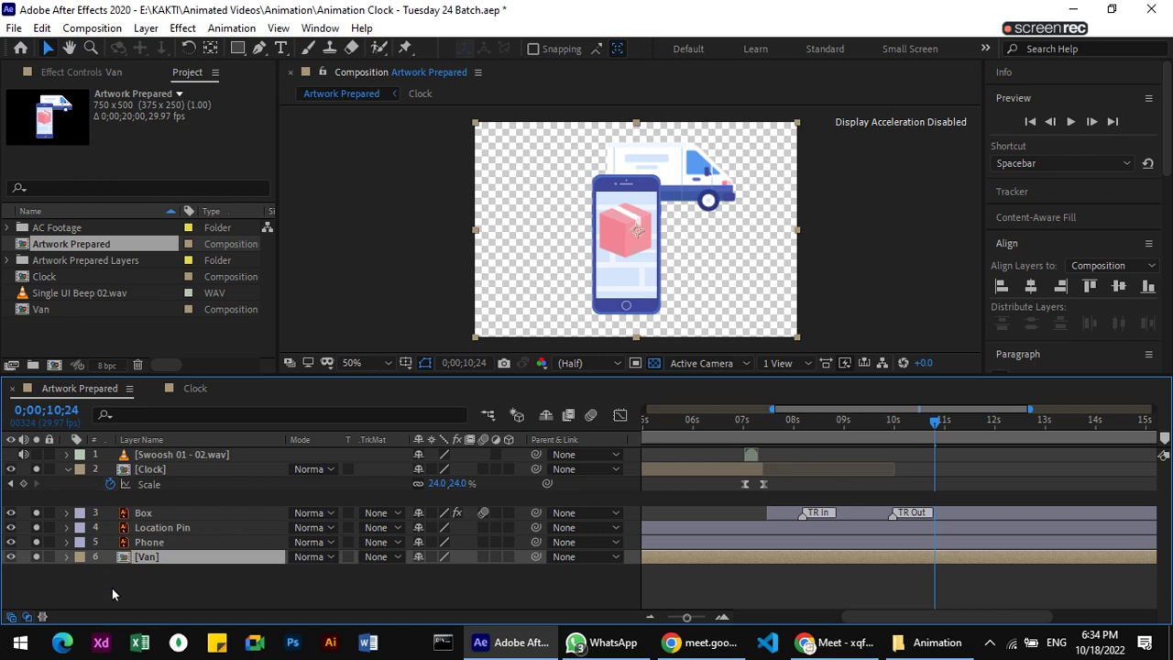
Turn off Solo for Location Pin and Phone in Artwork Prepared, leaving the Van layer selected.
double_click(157, 558)
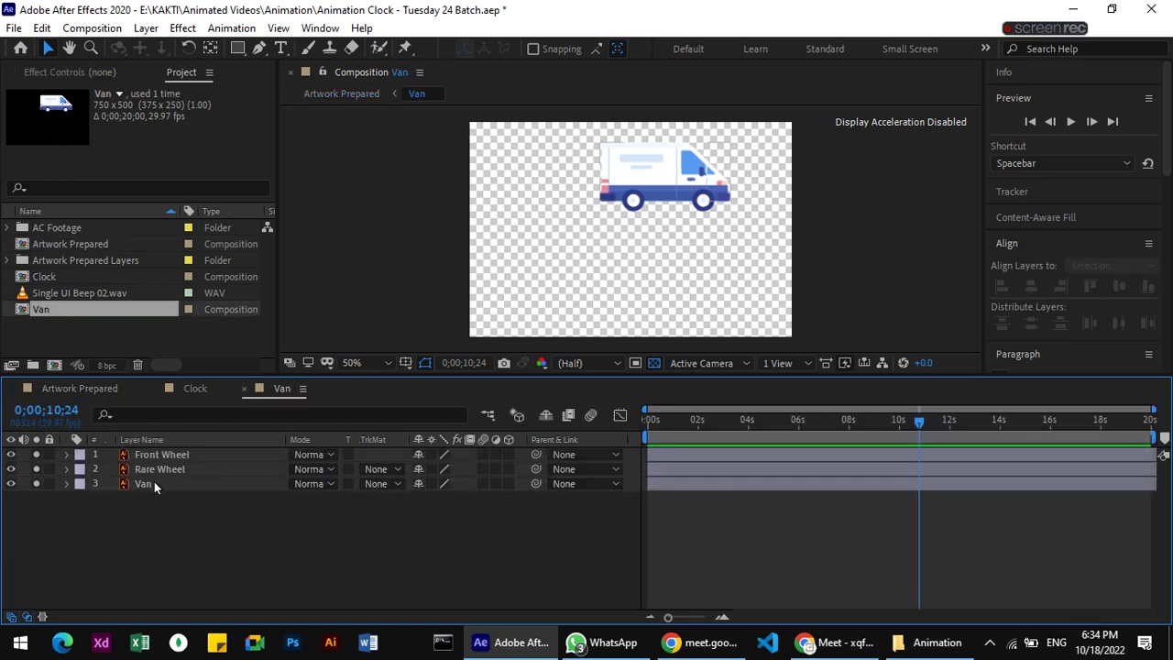
click(180, 386)
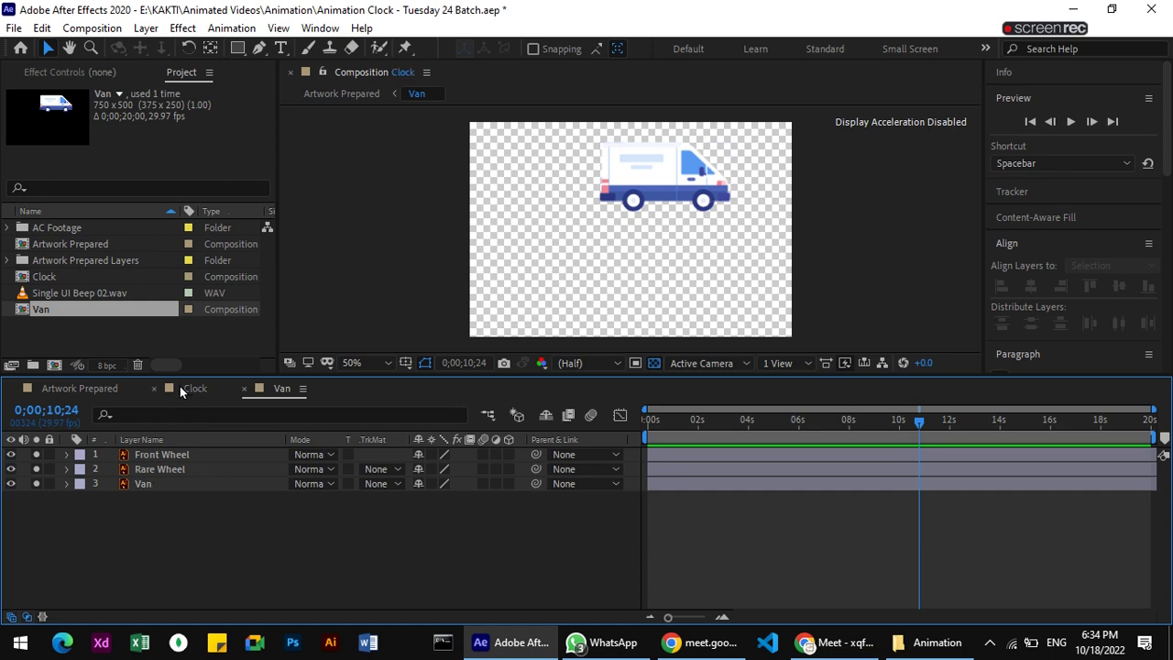
click(95, 388)
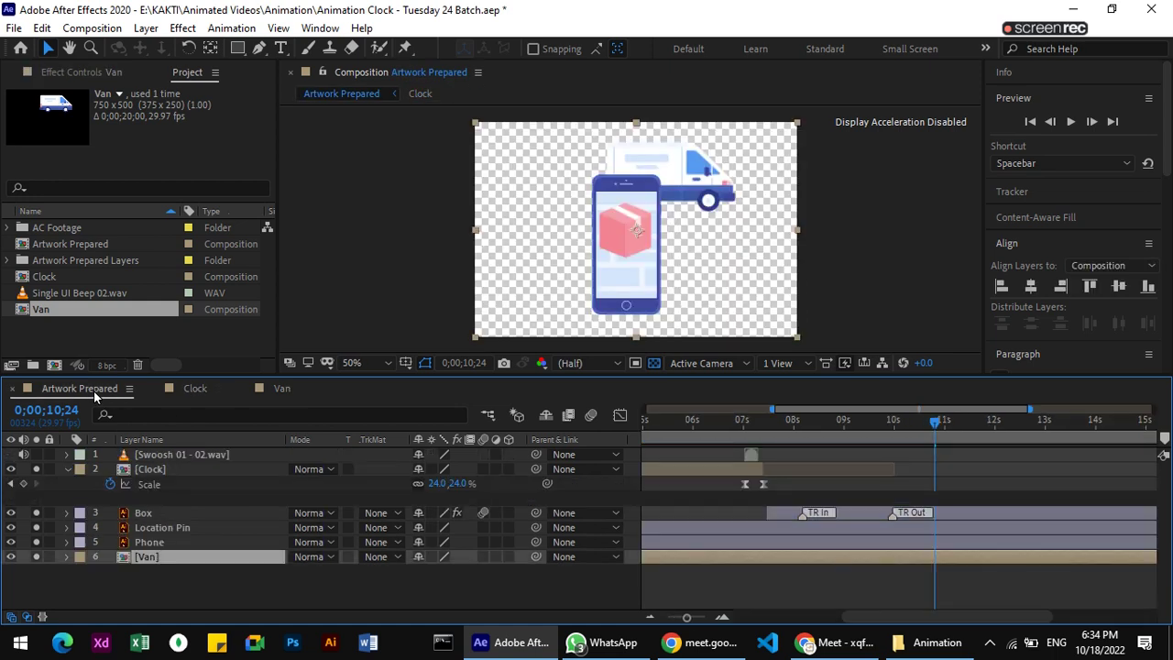
click(682, 177)
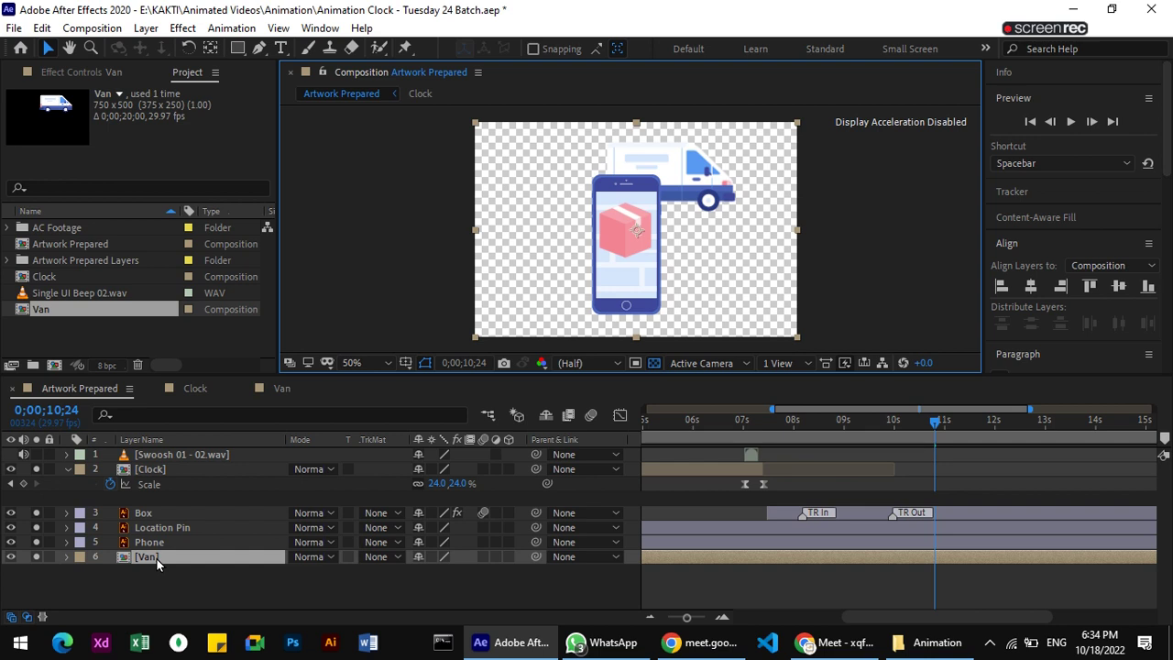
click(39, 477)
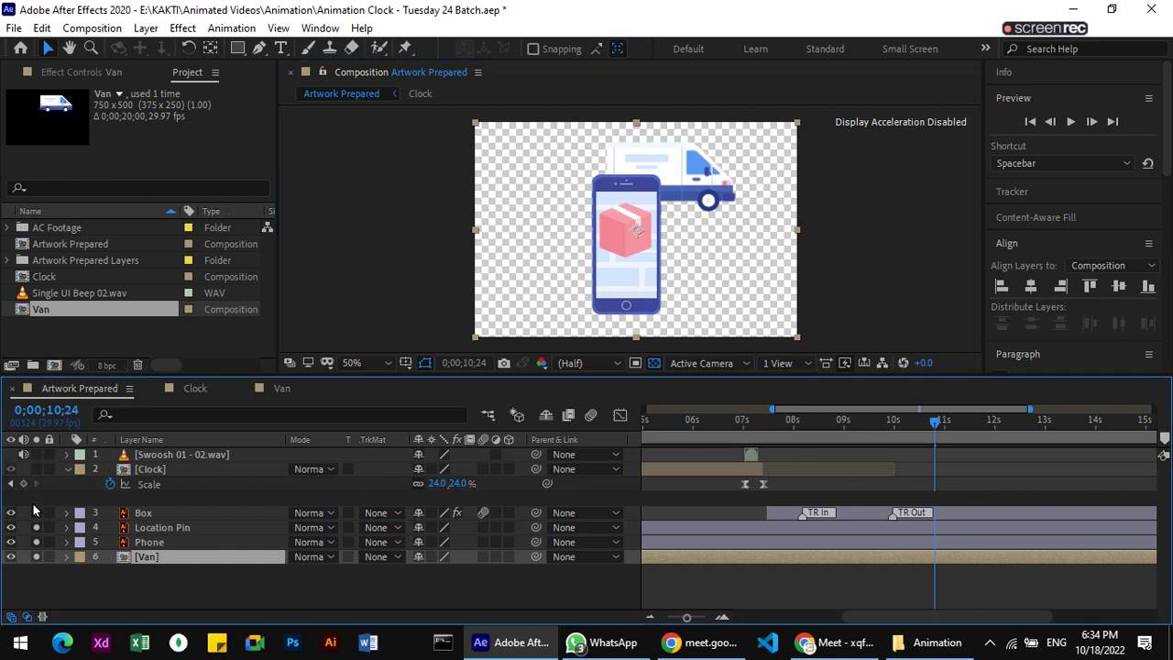
click(37, 527)
click(37, 542)
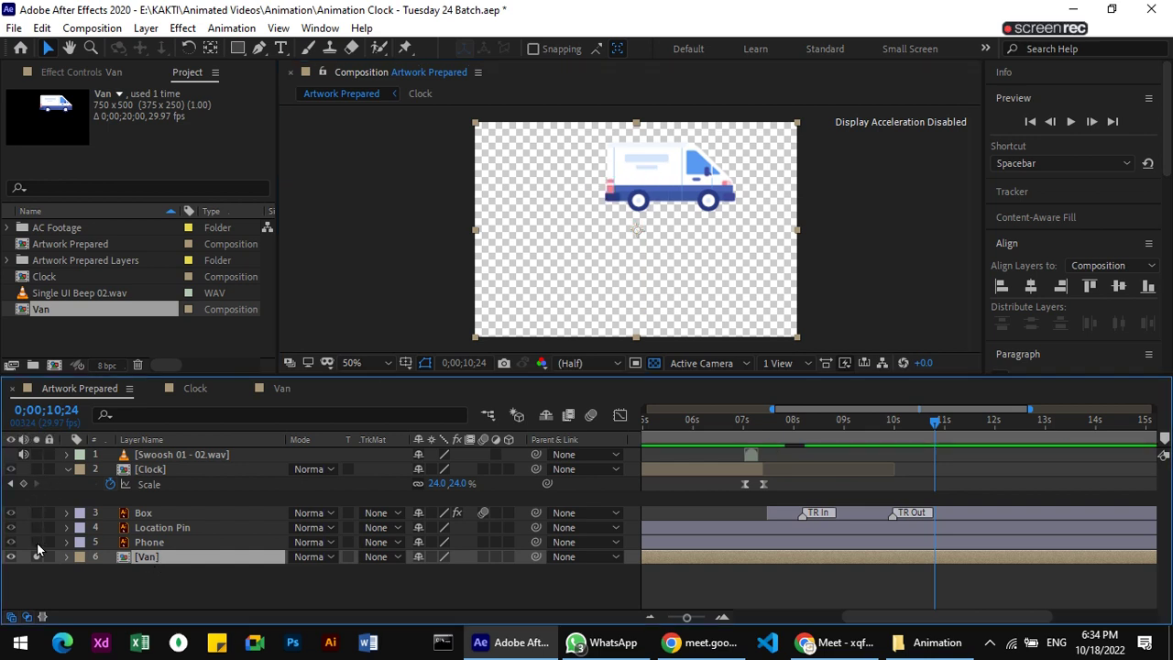
click(673, 171)
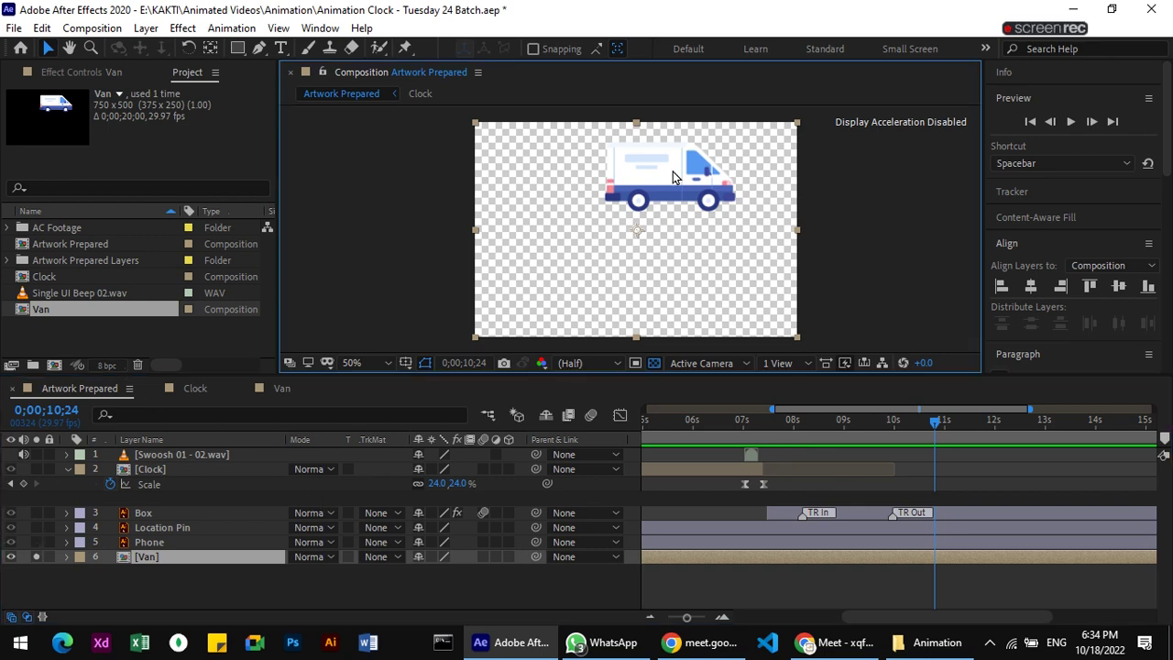
click(682, 178)
Inside the Van composition, move the van body and both wheels lower and slightly right.
click(279, 388)
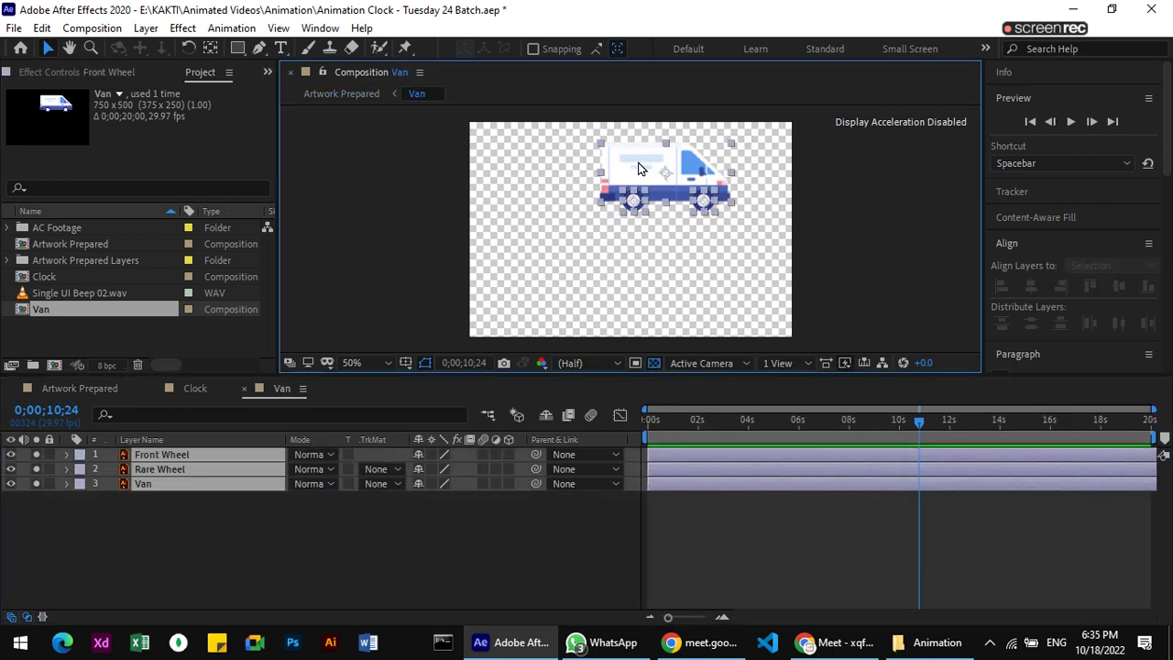
drag(747, 231, 591, 137)
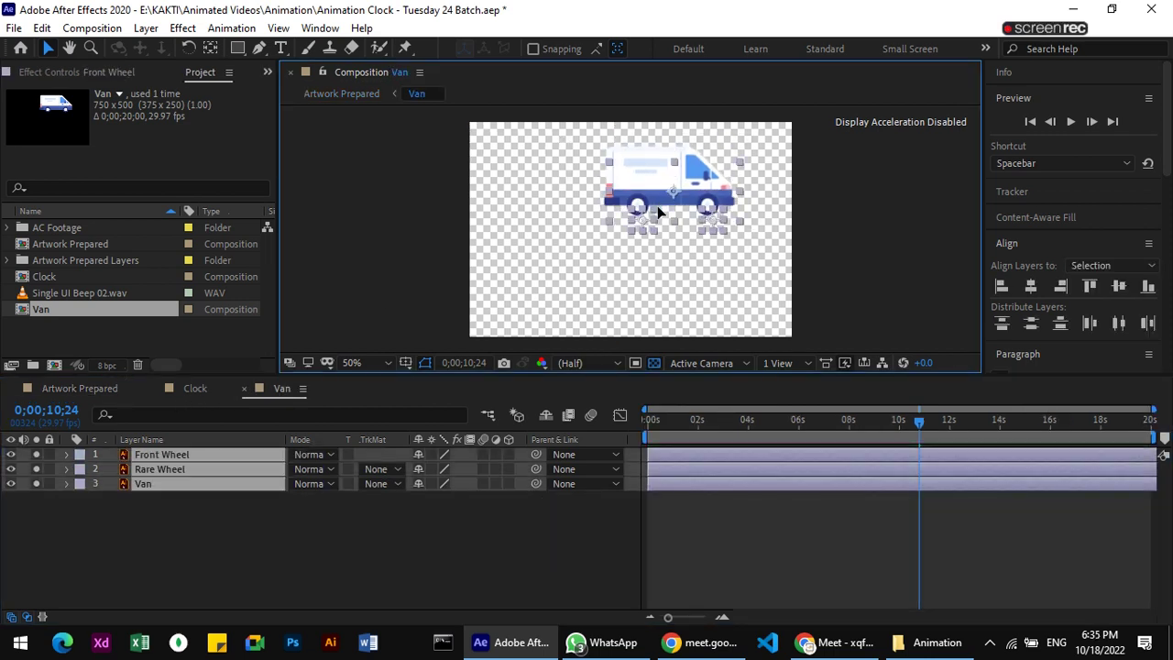
drag(649, 176, 661, 248)
click(810, 244)
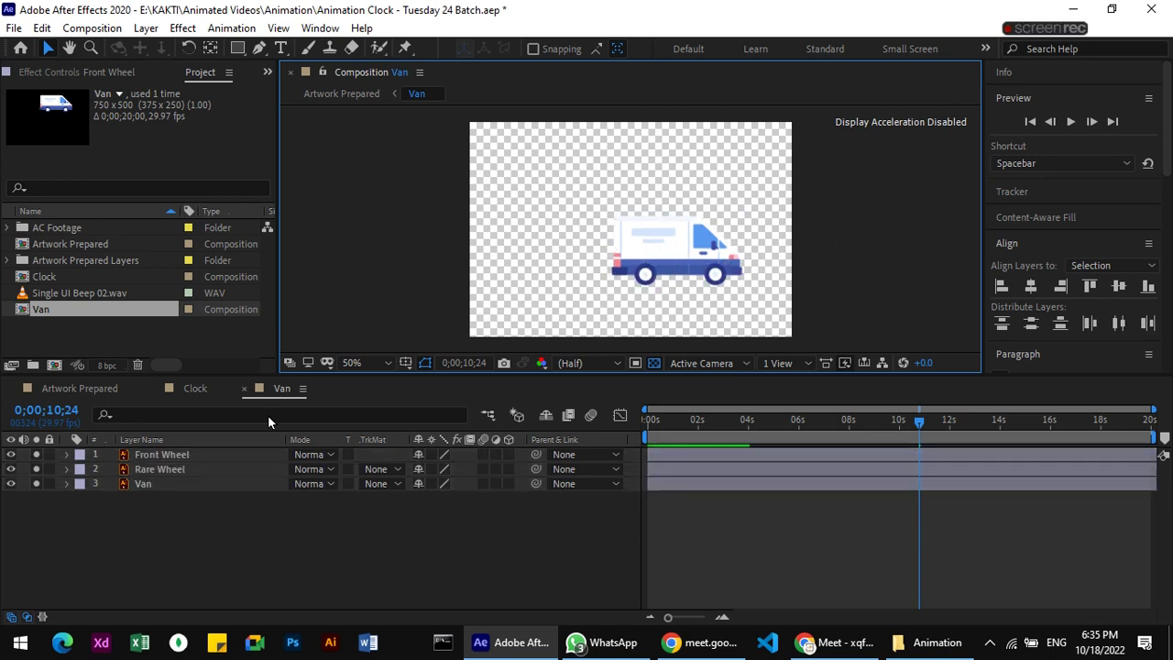
click(106, 387)
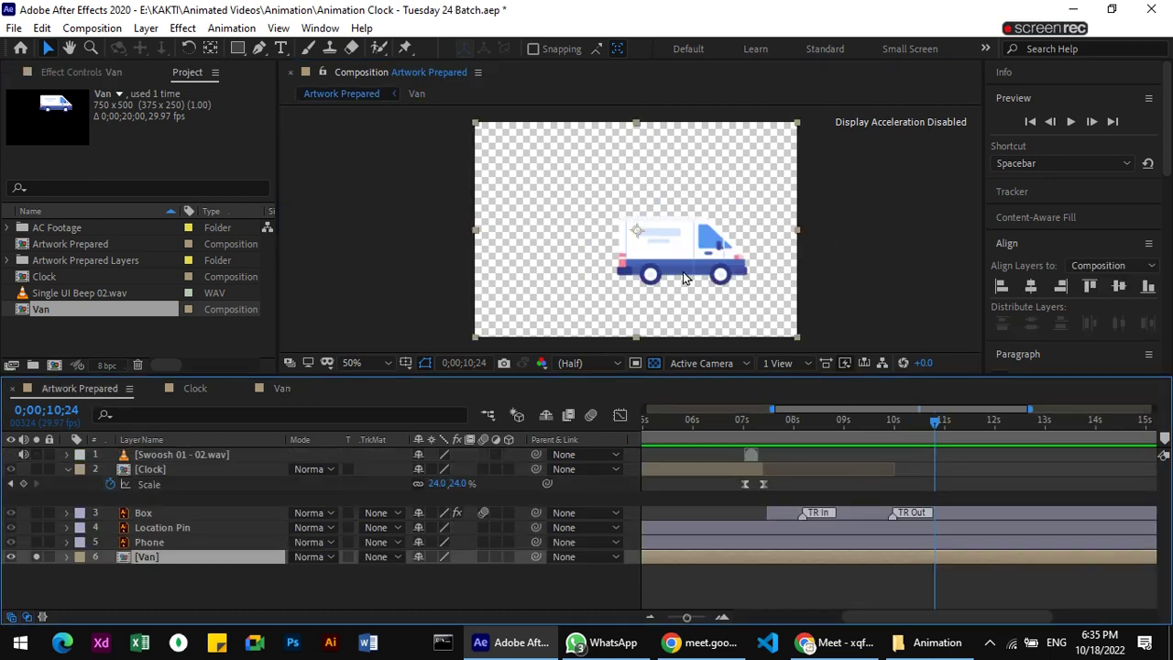
Solo the Phone, Location Pin, Box and Clock layers.
click(865, 257)
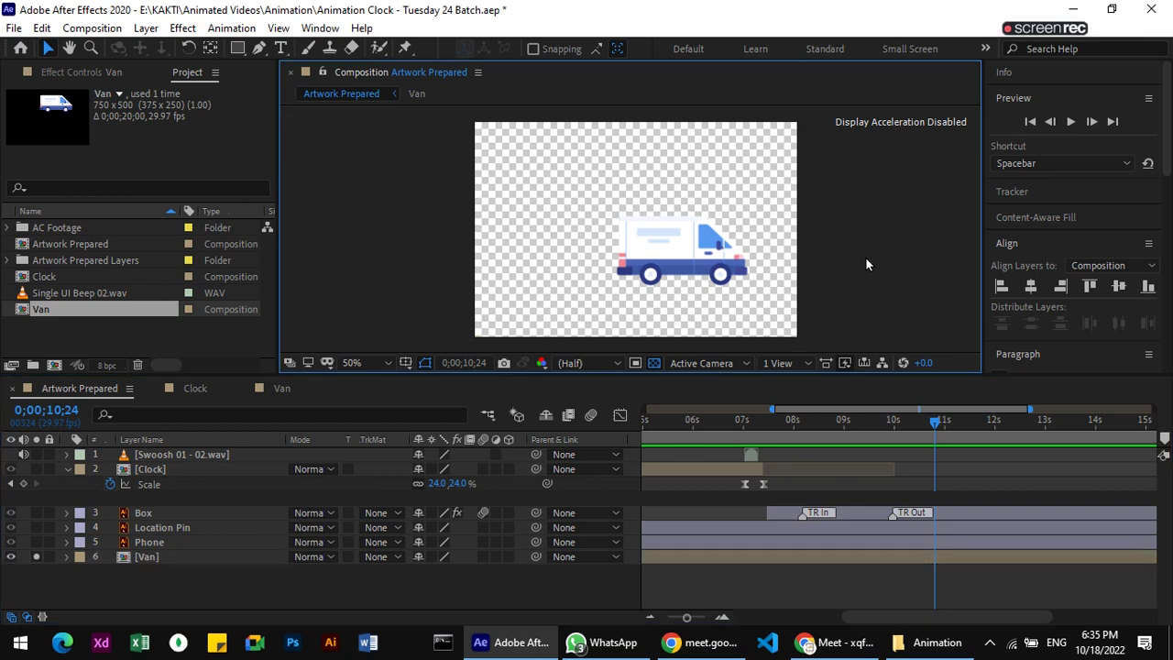
click(37, 541)
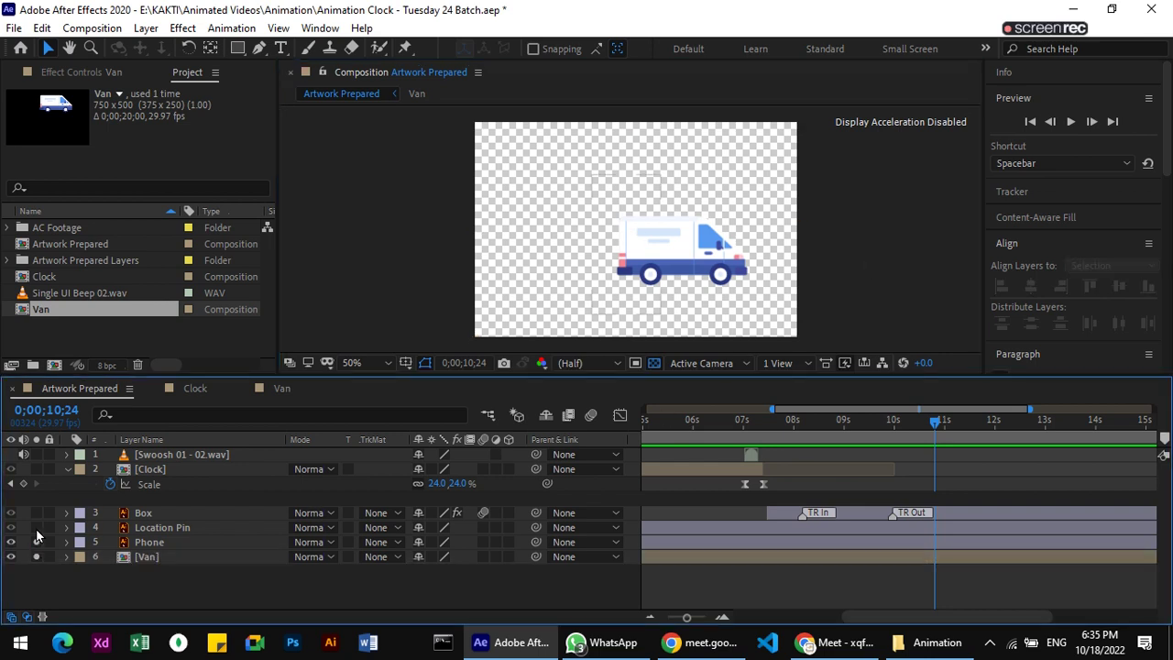
click(37, 528)
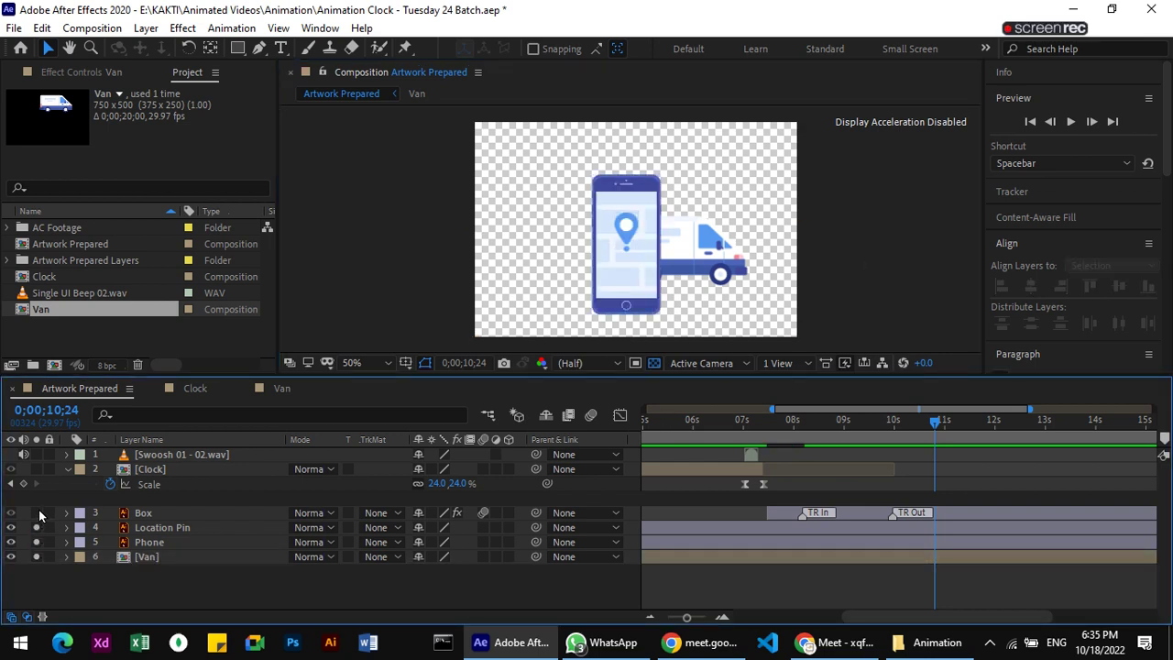
click(36, 512)
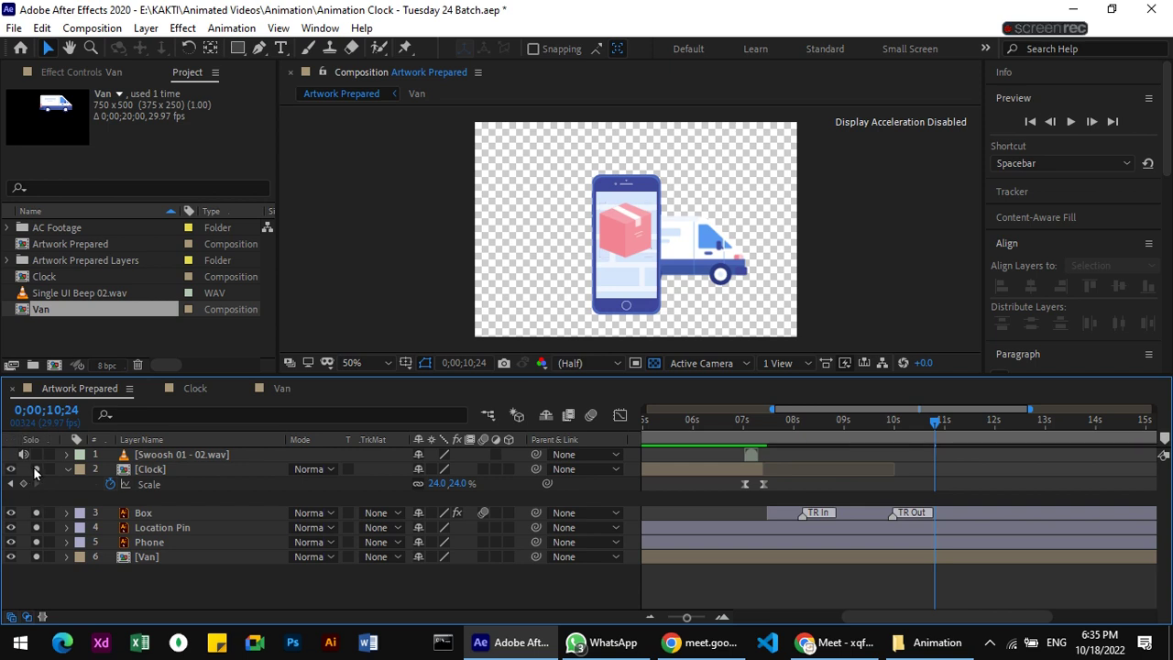
click(37, 469)
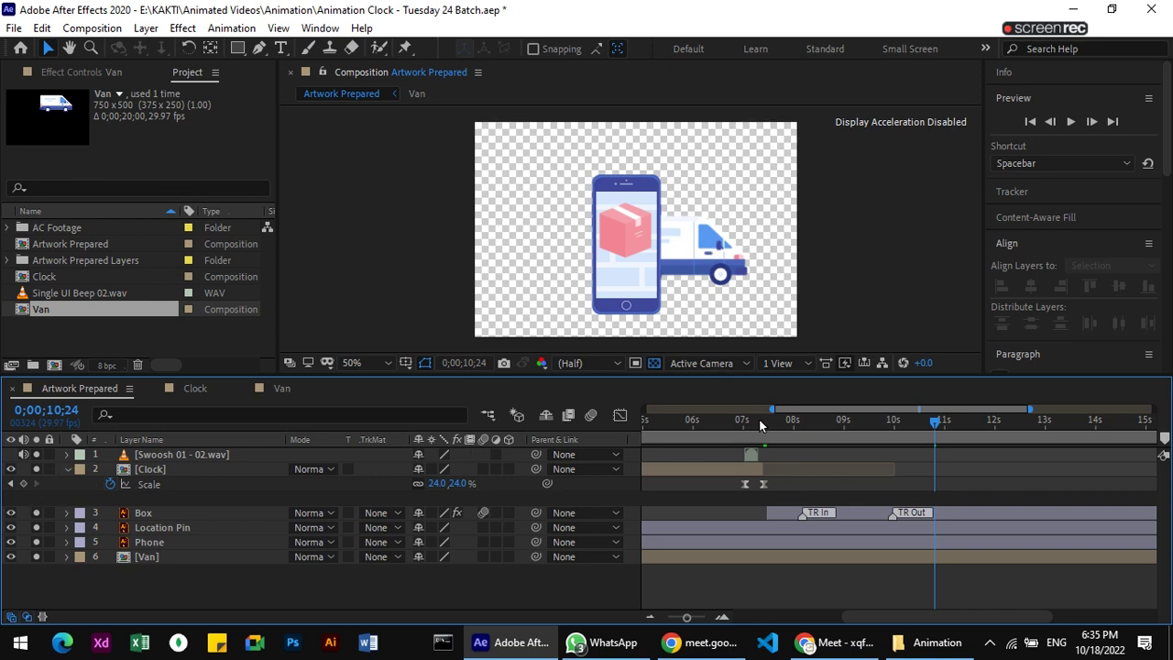
Scrub the timeline around 9 seconds and through the clock's opening to preview.
drag(923, 433, 312, 455)
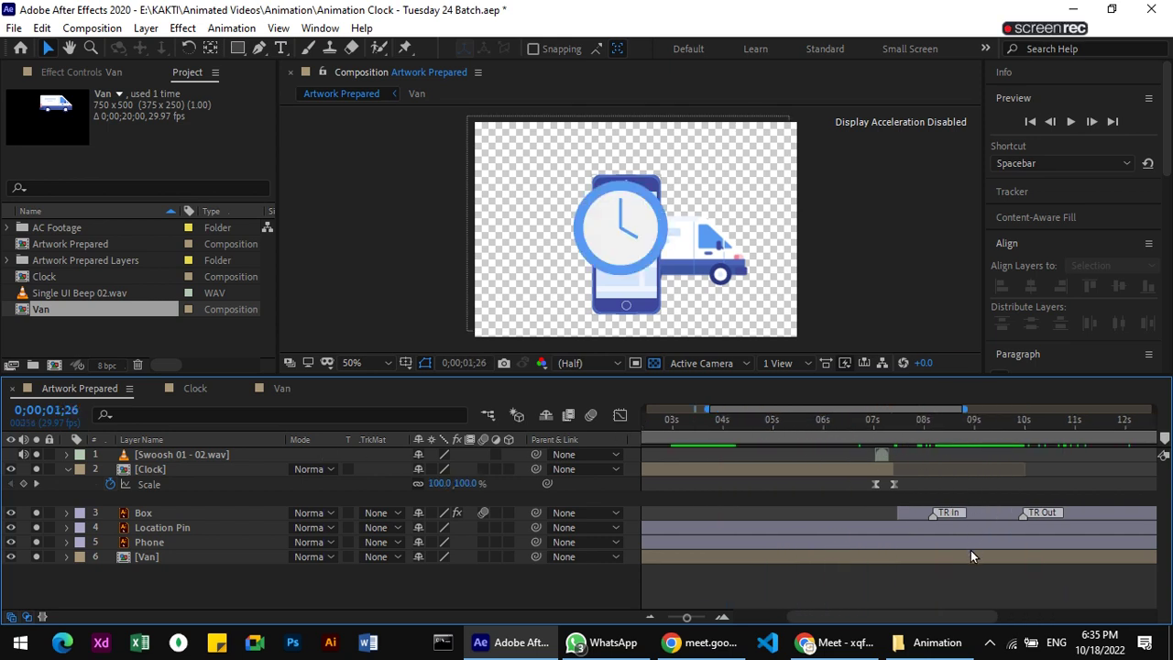
drag(907, 618, 857, 617)
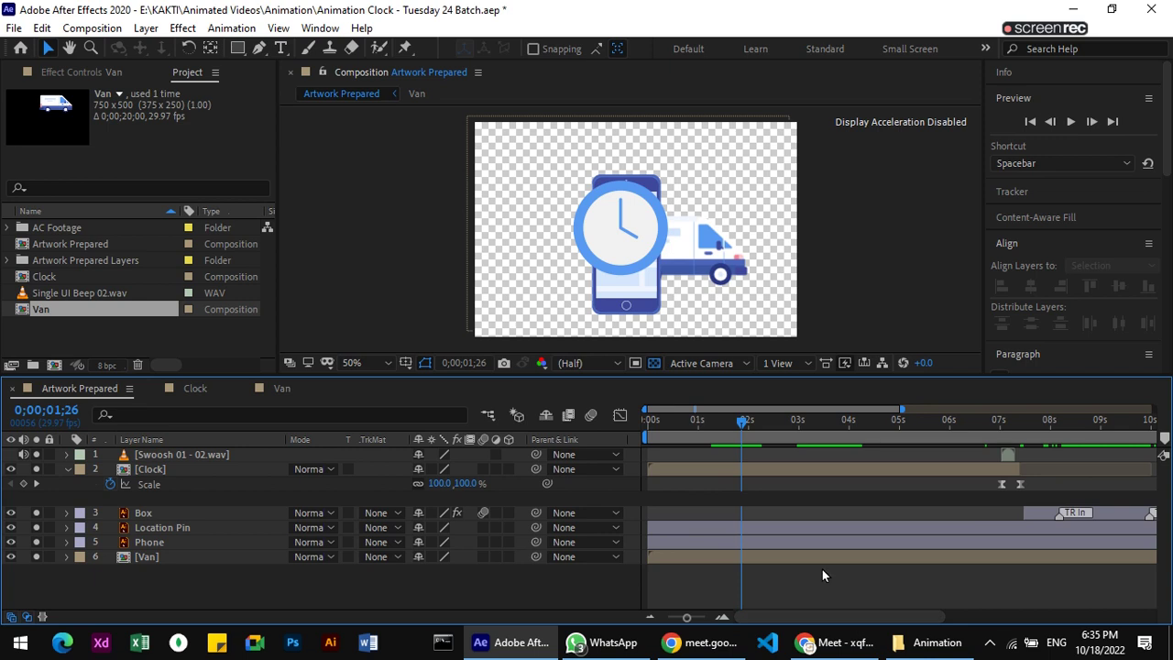
mouse_move(846, 431)
mouse_down()
mouse_move(1117, 433)
mouse_move(868, 430)
mouse_up()
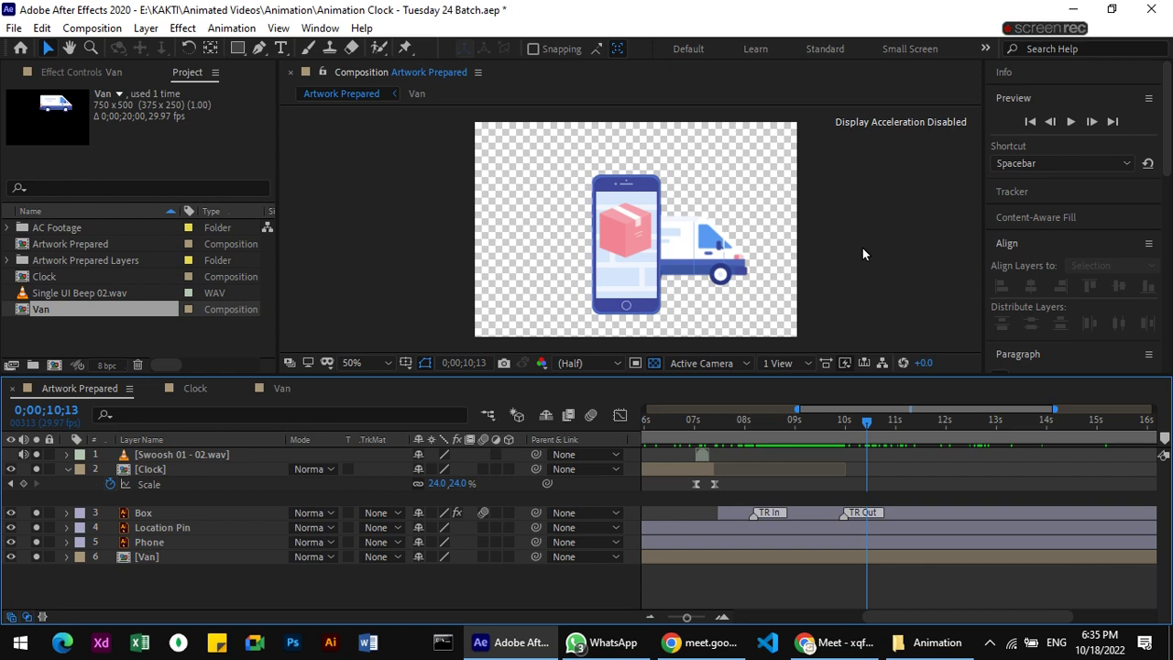
Zoom the composition view to 100% and pan to show the space right of the van.
key(period)
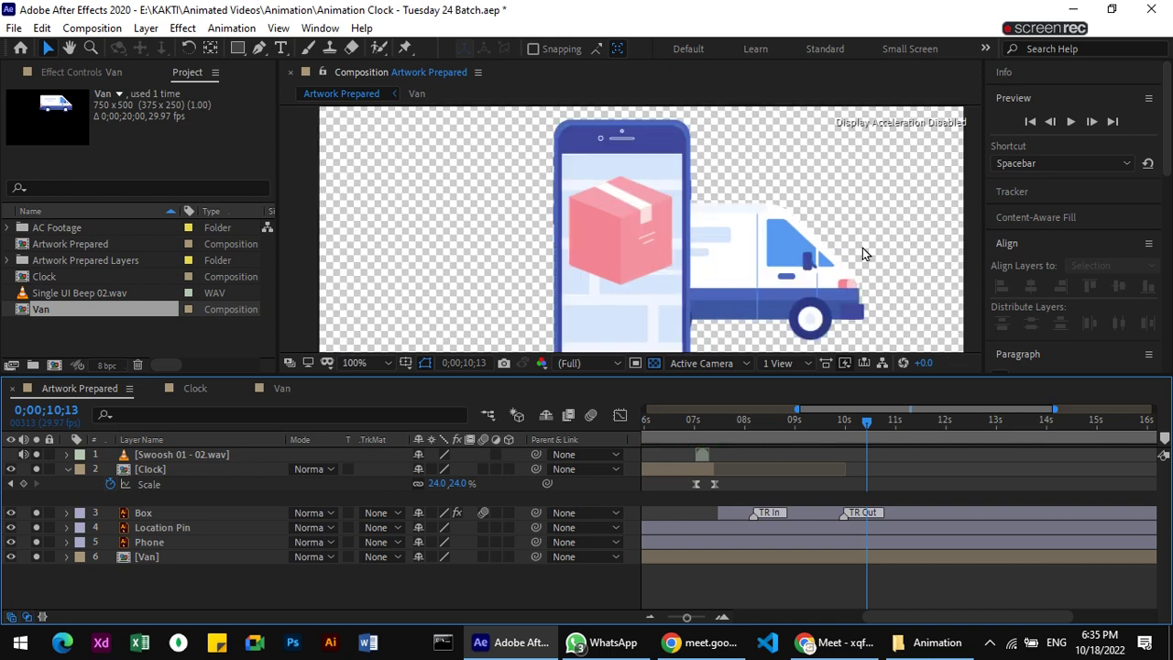
click(69, 51)
drag(562, 251, 330, 245)
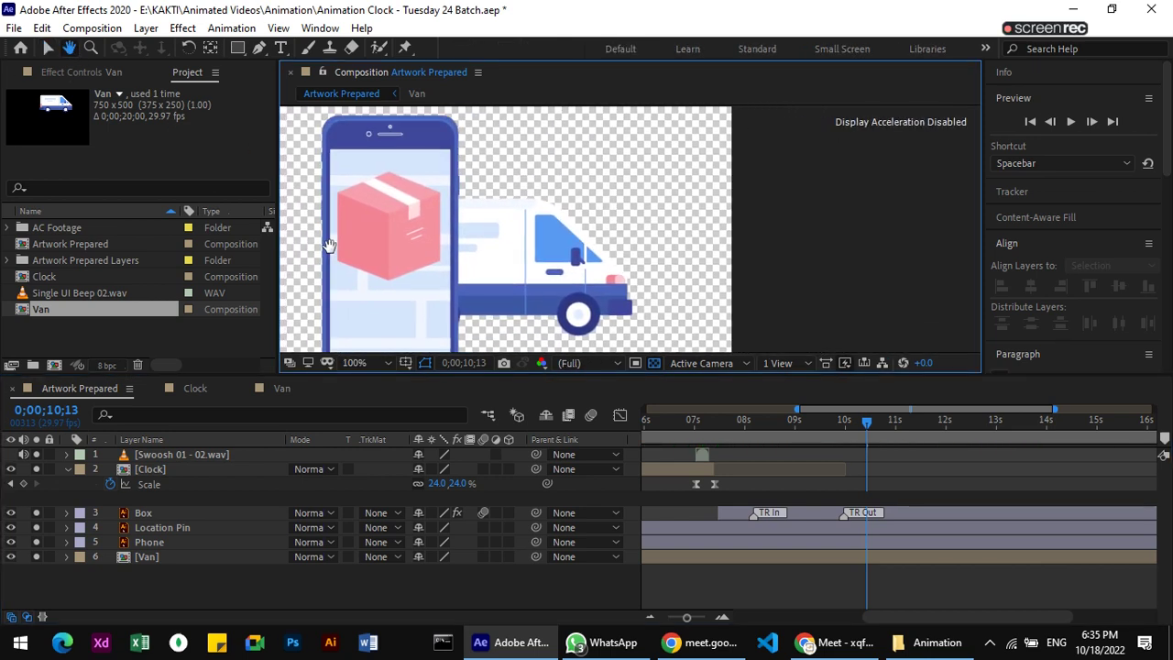
Collapse the Clock layer's properties and select the Box layer.
click(47, 47)
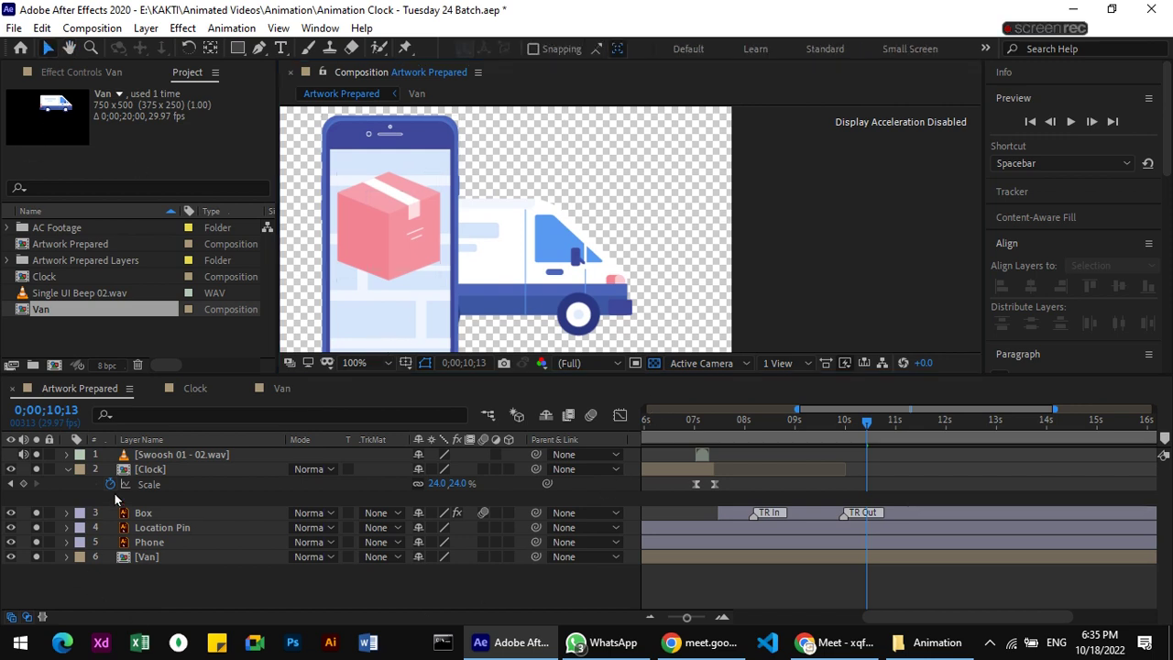
click(68, 469)
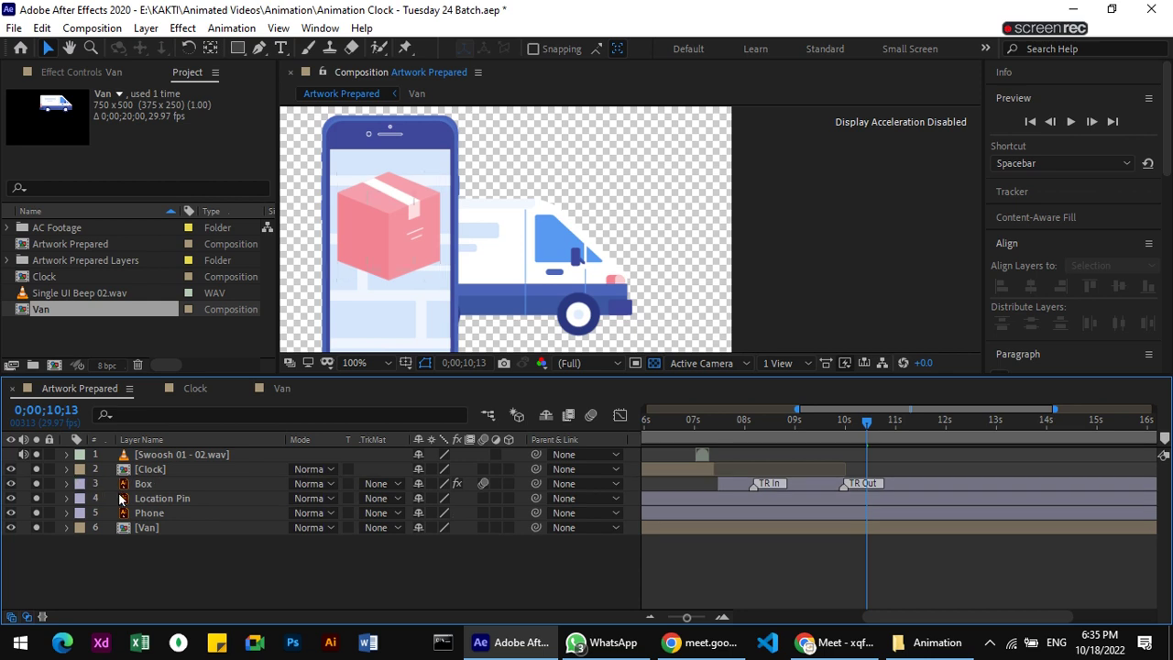
click(168, 486)
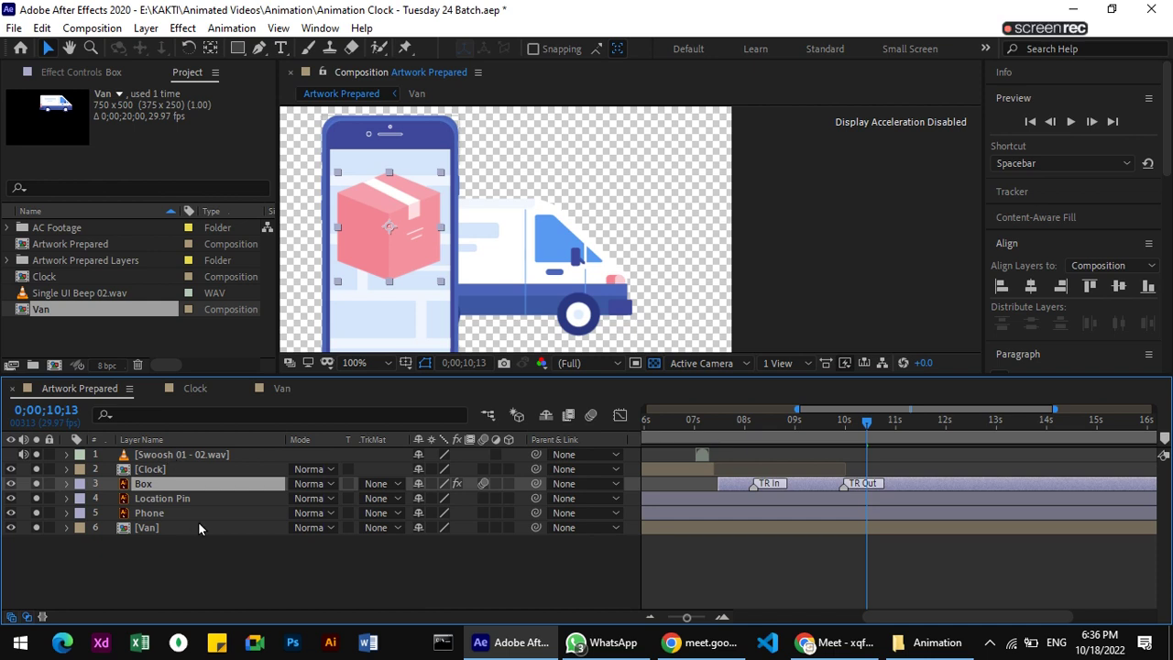
Keyframe the Box's Position at 10;13, then move it off-screen right to 924.7, 350.1 at 10;29.
key(p)
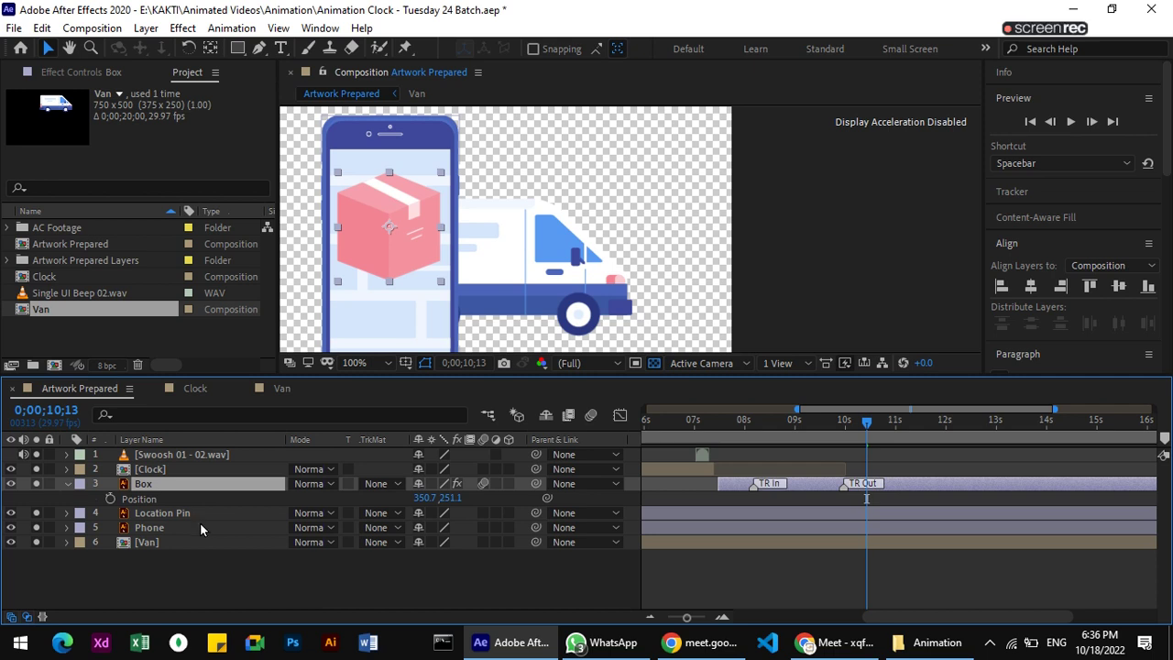
click(110, 499)
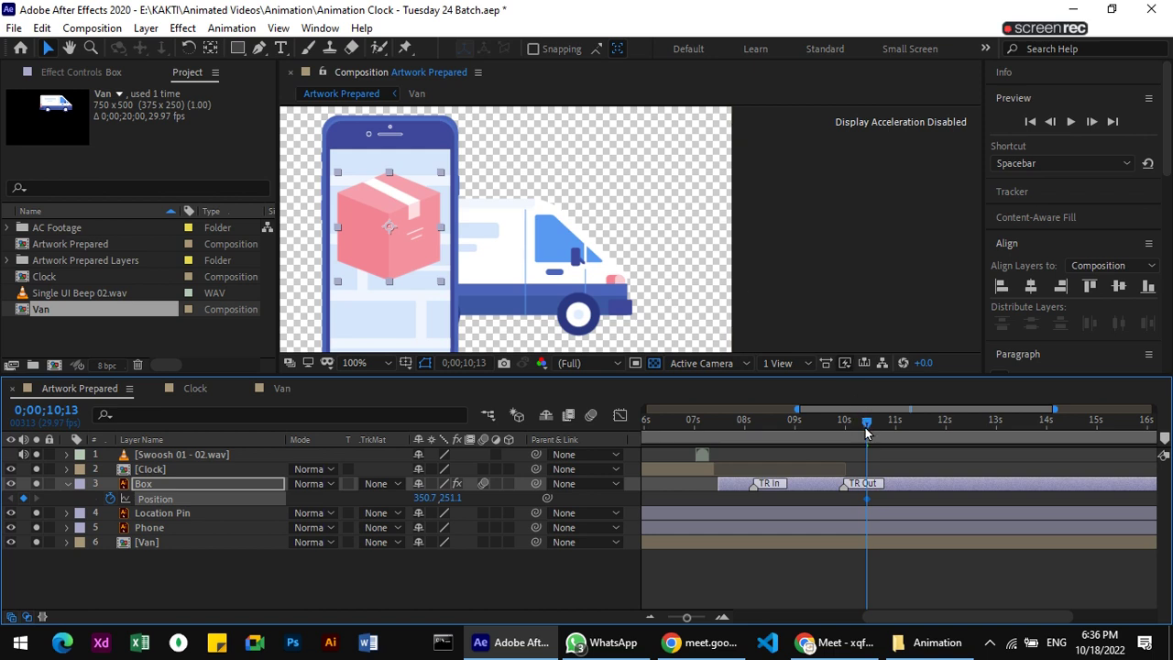
drag(869, 425, 896, 423)
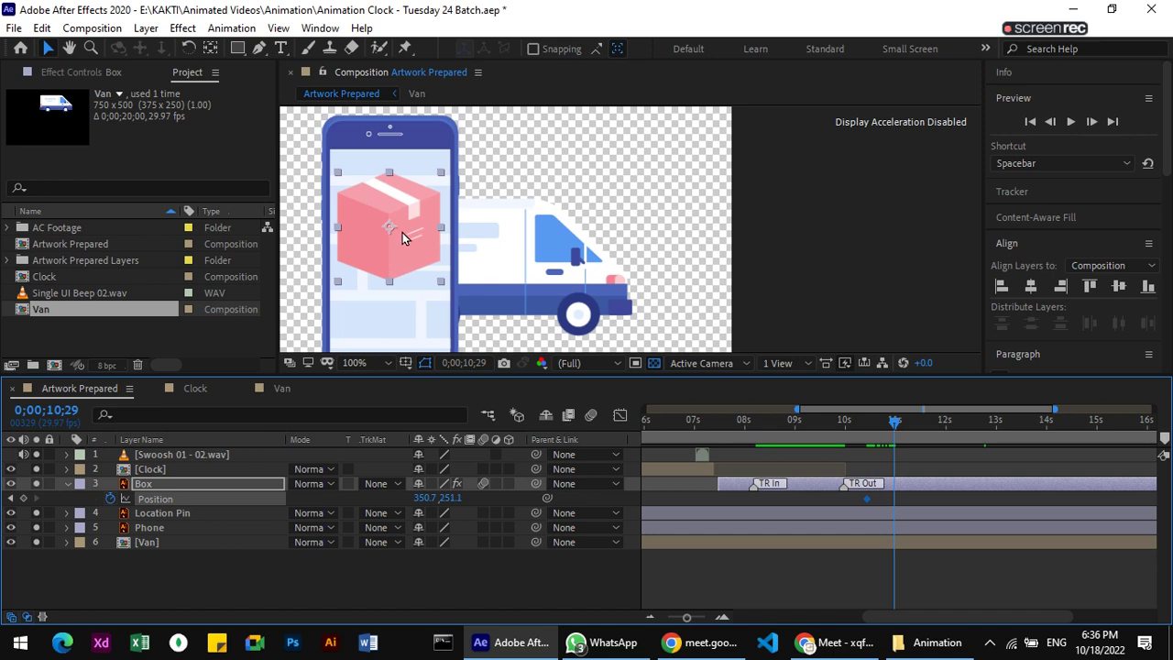
mouse_move(403, 236)
mouse_down()
mouse_move(861, 294)
mouse_move(897, 319)
mouse_up()
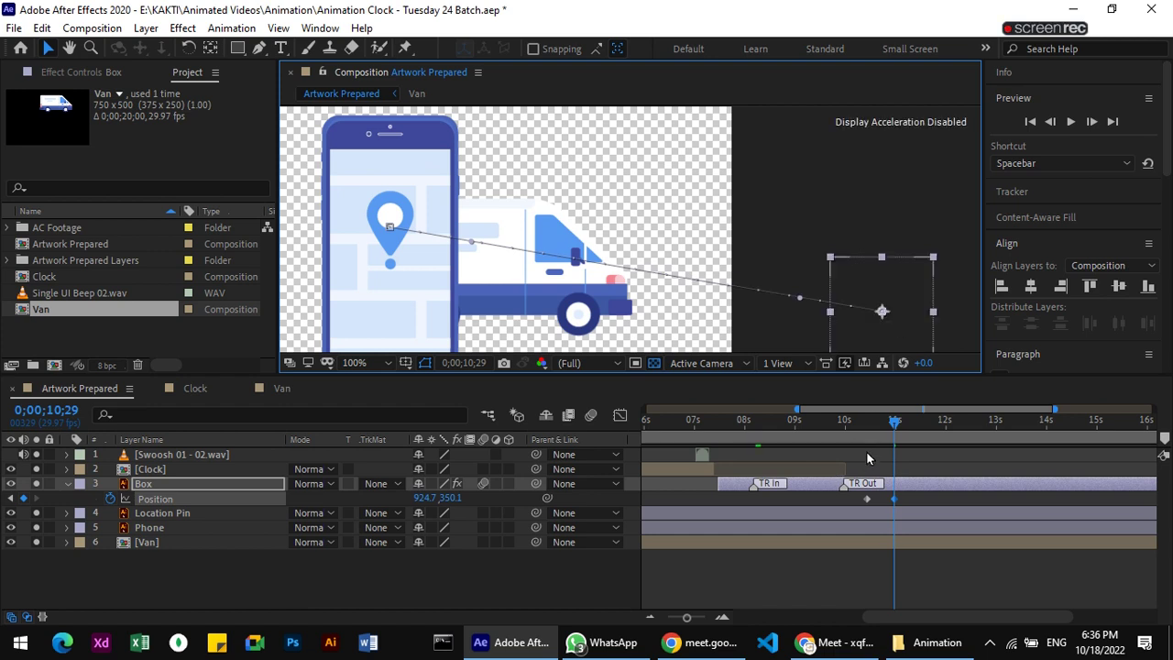
At 10;20, lift the Box above the van to add a middle Position keyframe.
mouse_move(896, 425)
mouse_down()
mouse_move(869, 435)
mouse_move(880, 422)
mouse_up()
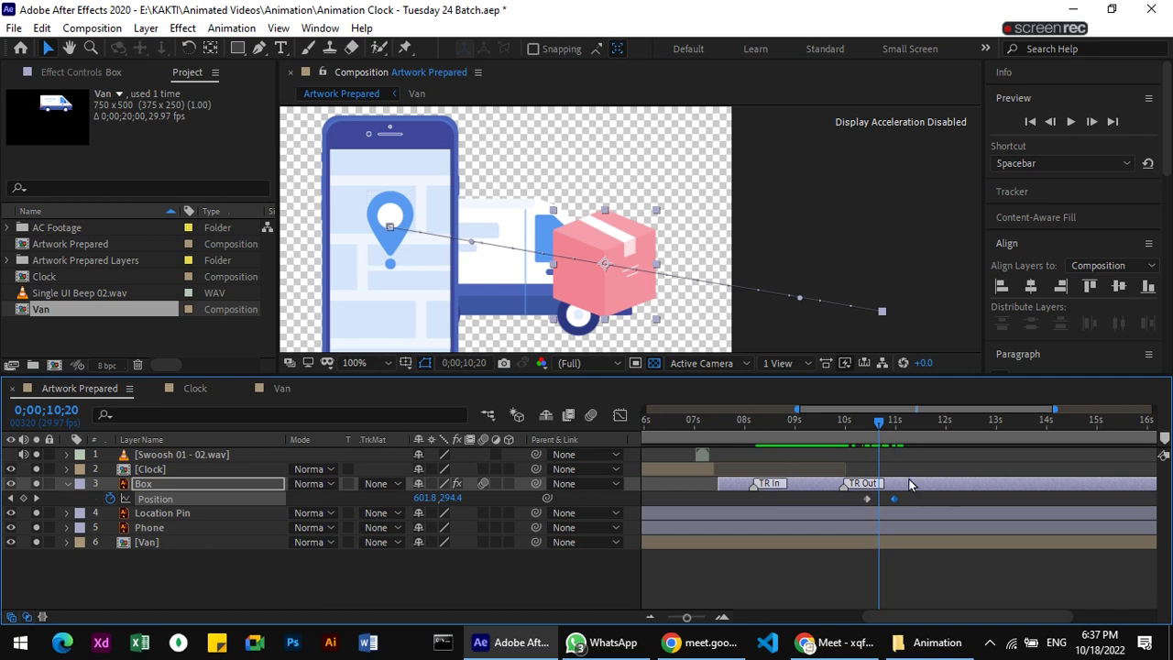
mouse_move(879, 421)
mouse_down()
mouse_move(921, 433)
mouse_move(867, 434)
mouse_move(882, 430)
mouse_up()
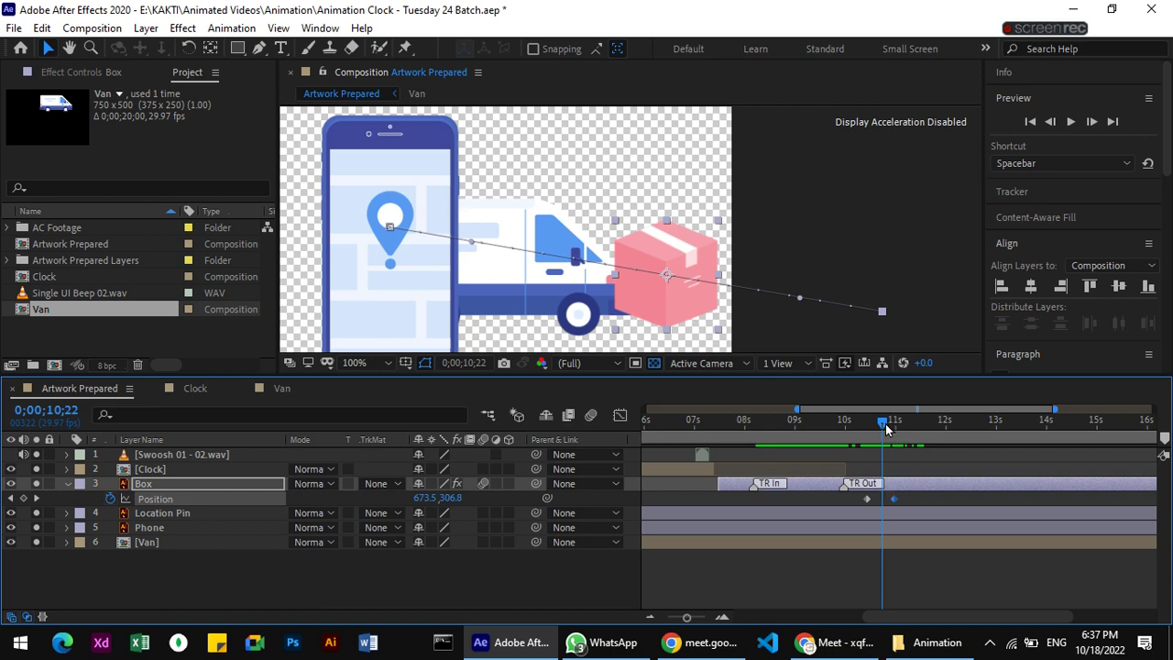
drag(880, 418, 878, 421)
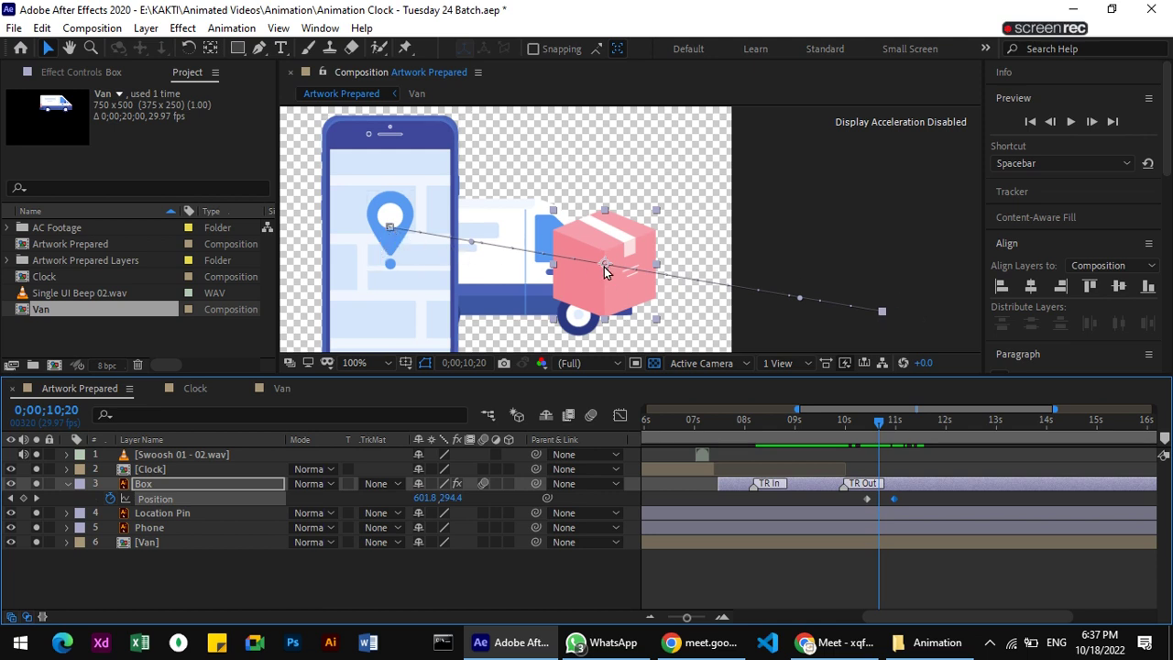
drag(606, 263, 618, 198)
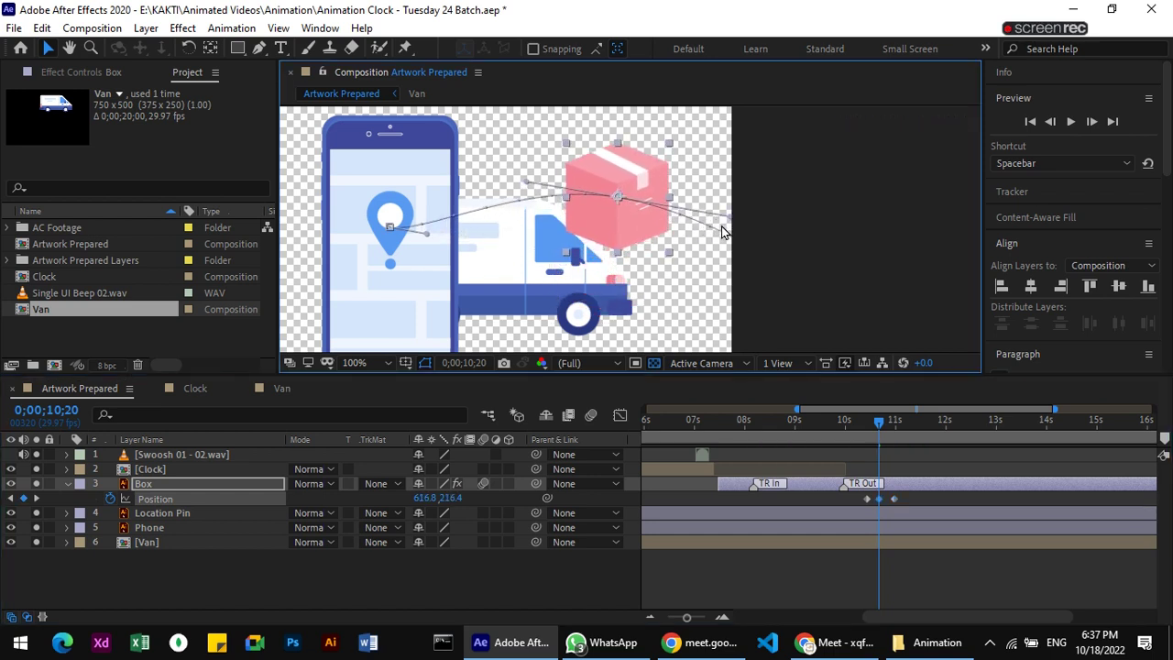
Pull the motion-path bezier handles so the Box's path forms a smooth upward arc.
drag(730, 217, 788, 222)
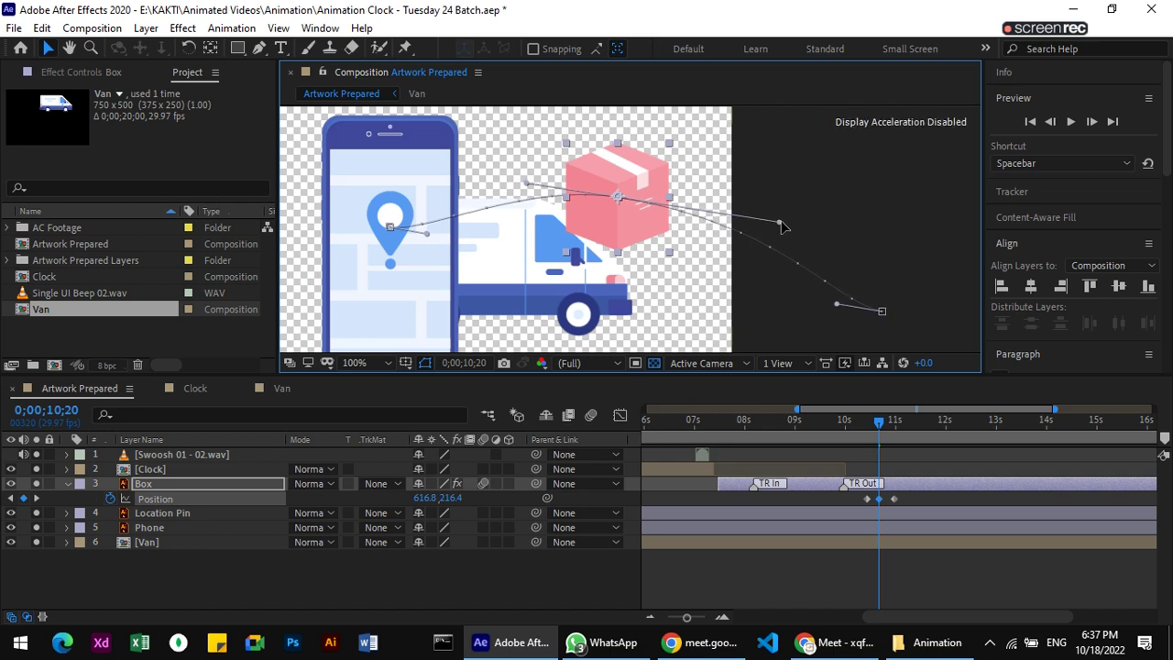
drag(526, 183, 493, 185)
drag(428, 233, 438, 197)
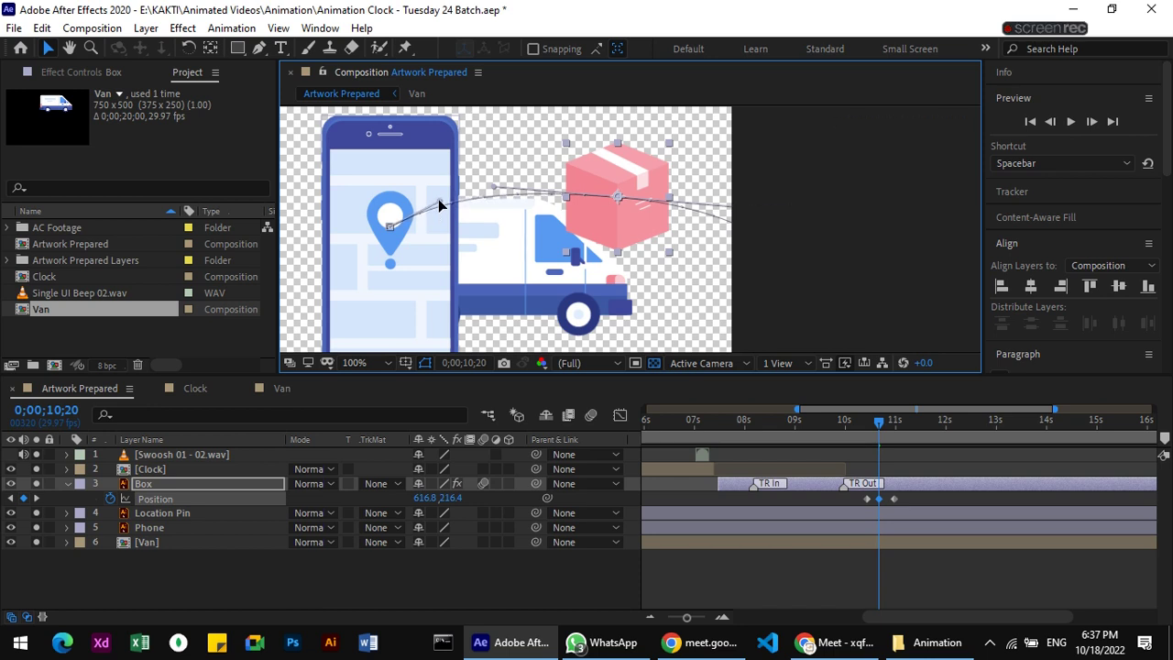
drag(837, 306, 835, 276)
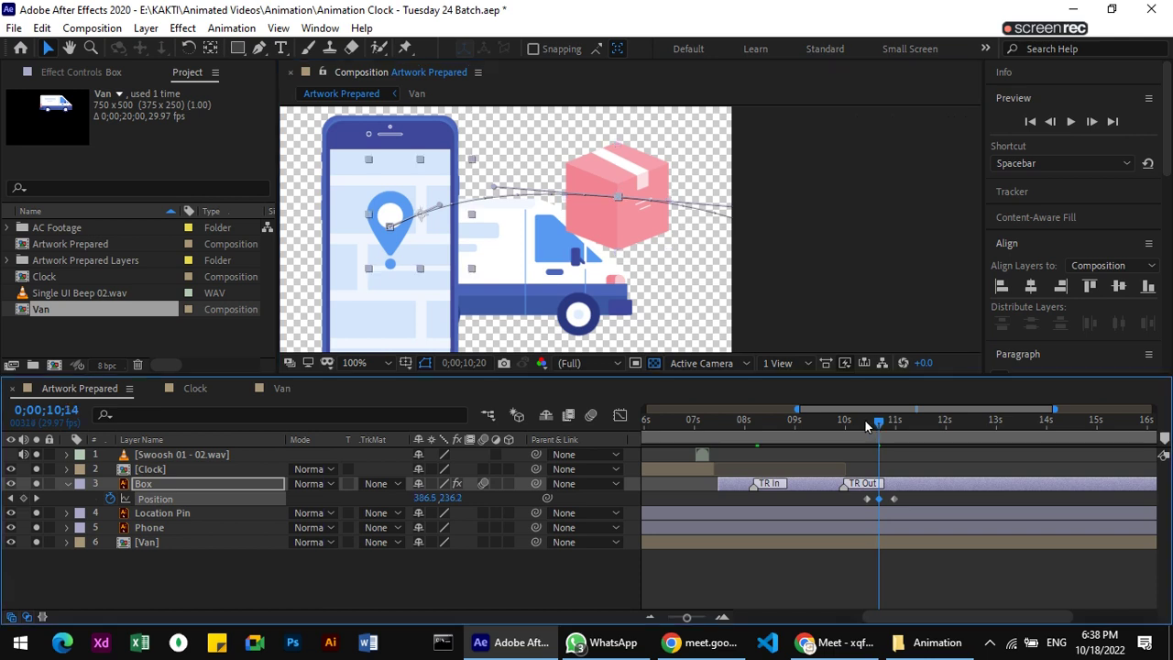
drag(878, 422, 871, 421)
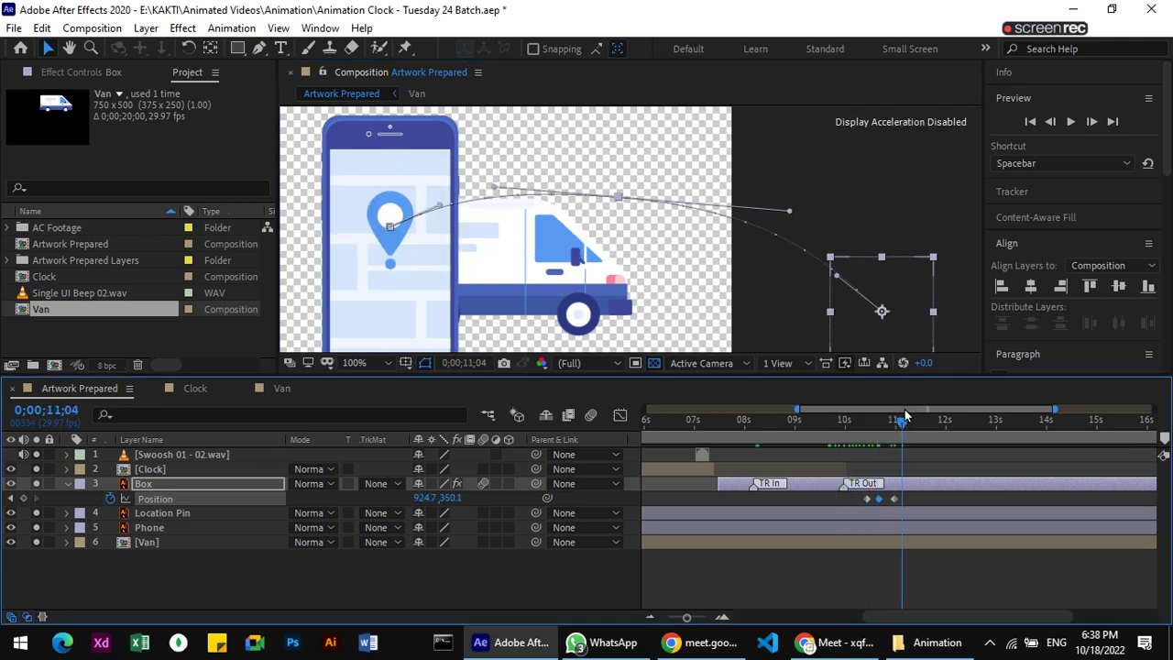
mouse_move(887, 409)
mouse_down()
mouse_move(868, 404)
mouse_move(881, 393)
mouse_up()
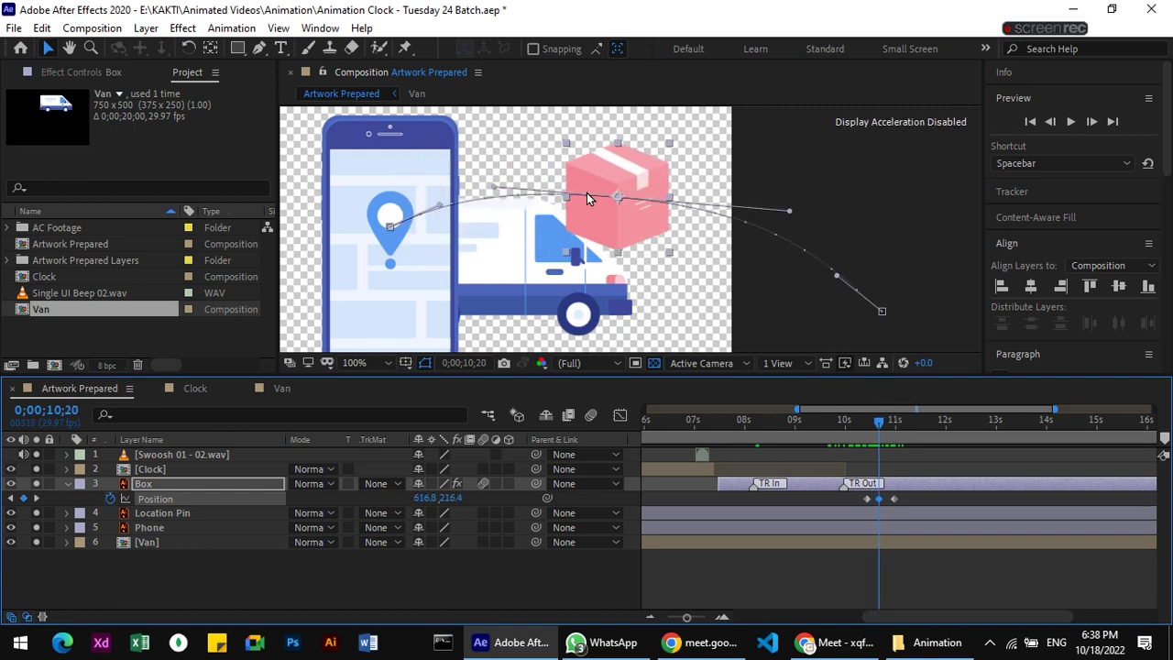
Raise the midpoint to about 627.8, 191.4 and select all the Box's Position keyframes.
mouse_move(615, 197)
mouse_down()
mouse_move(622, 151)
mouse_move(623, 175)
mouse_up()
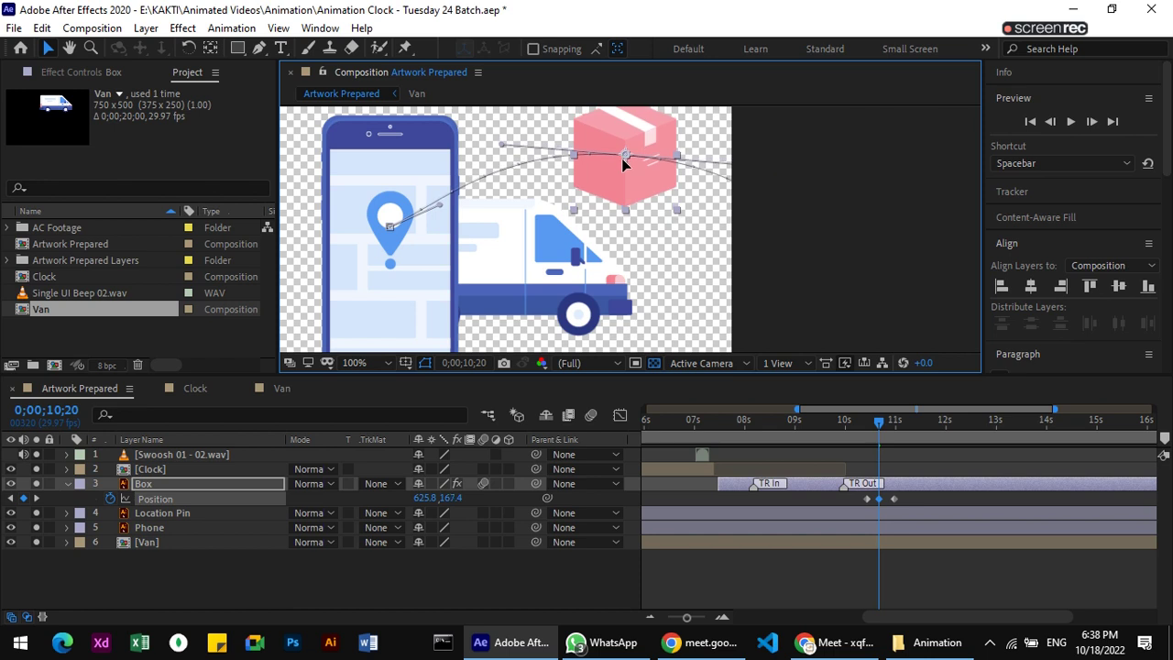
mouse_move(896, 420)
mouse_down()
mouse_move(833, 420)
mouse_move(882, 419)
mouse_up()
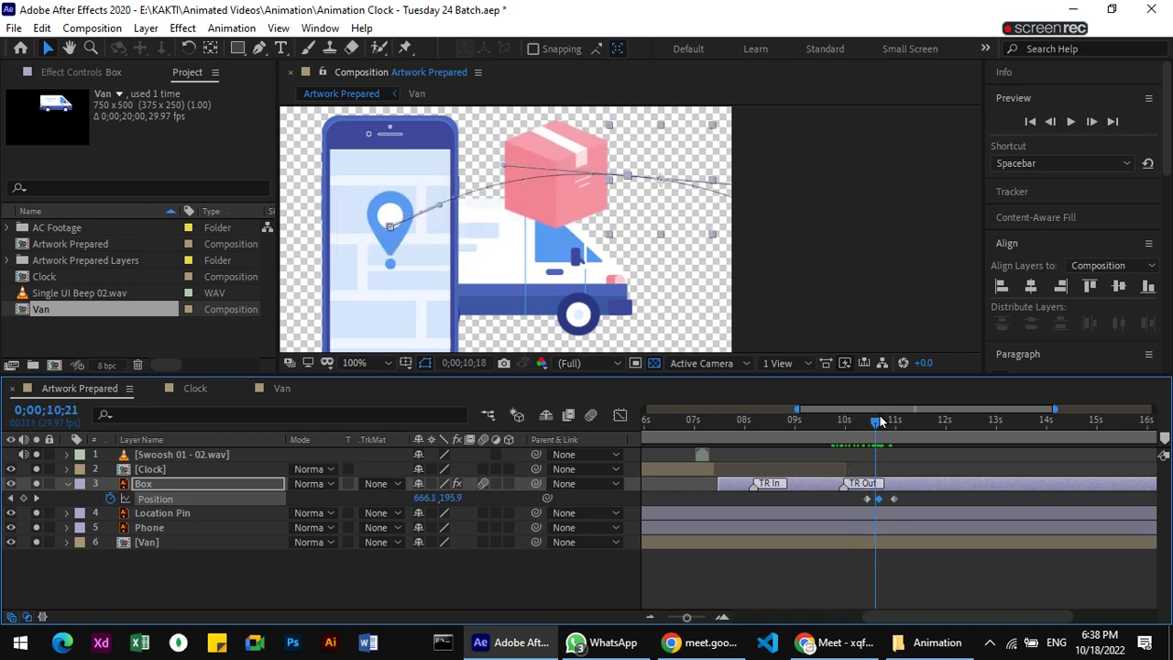
drag(916, 494, 844, 503)
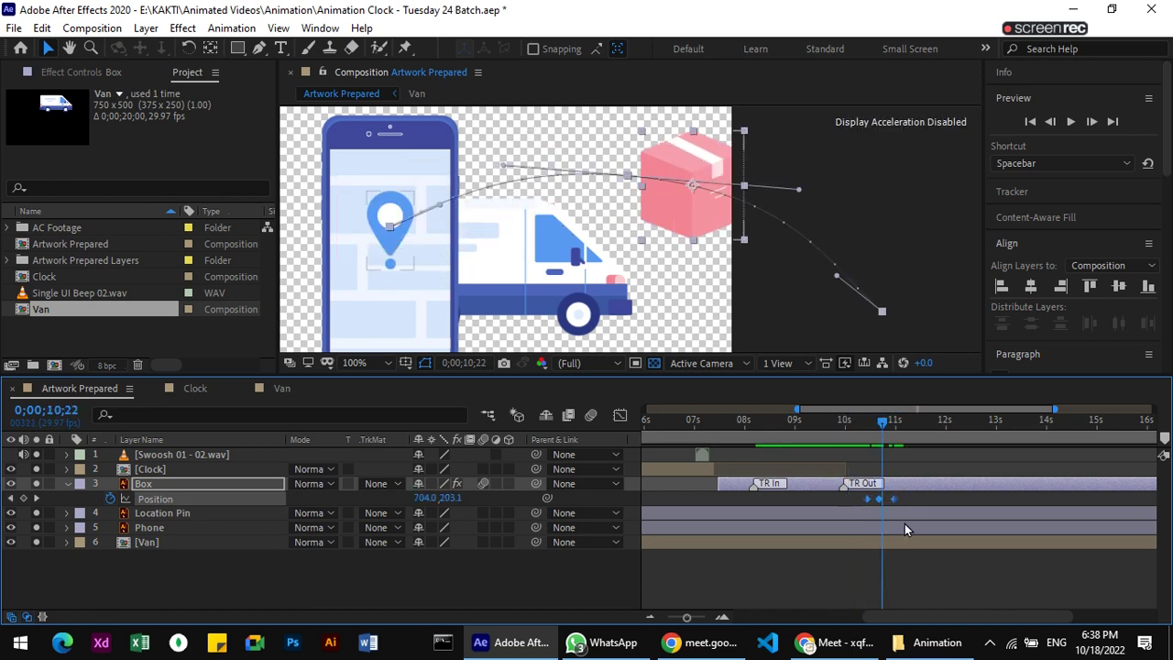
Easy-ease all the Box's Position keyframes and view their speed graph in the Graph Editor.
key(F9)
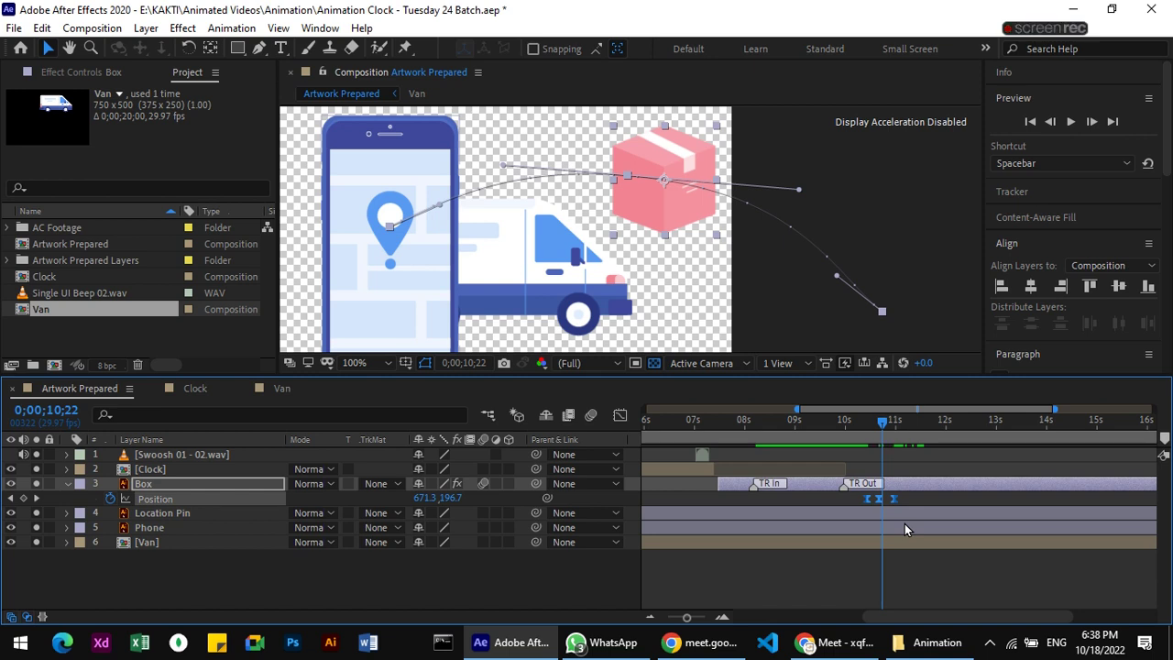
click(620, 416)
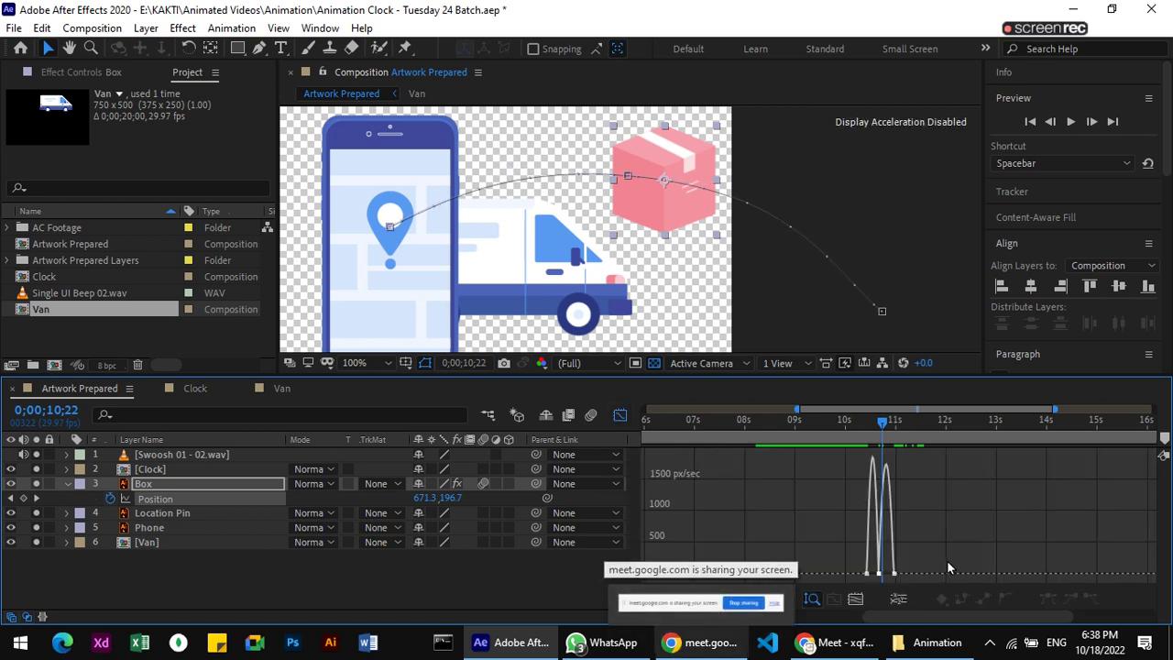
click(729, 602)
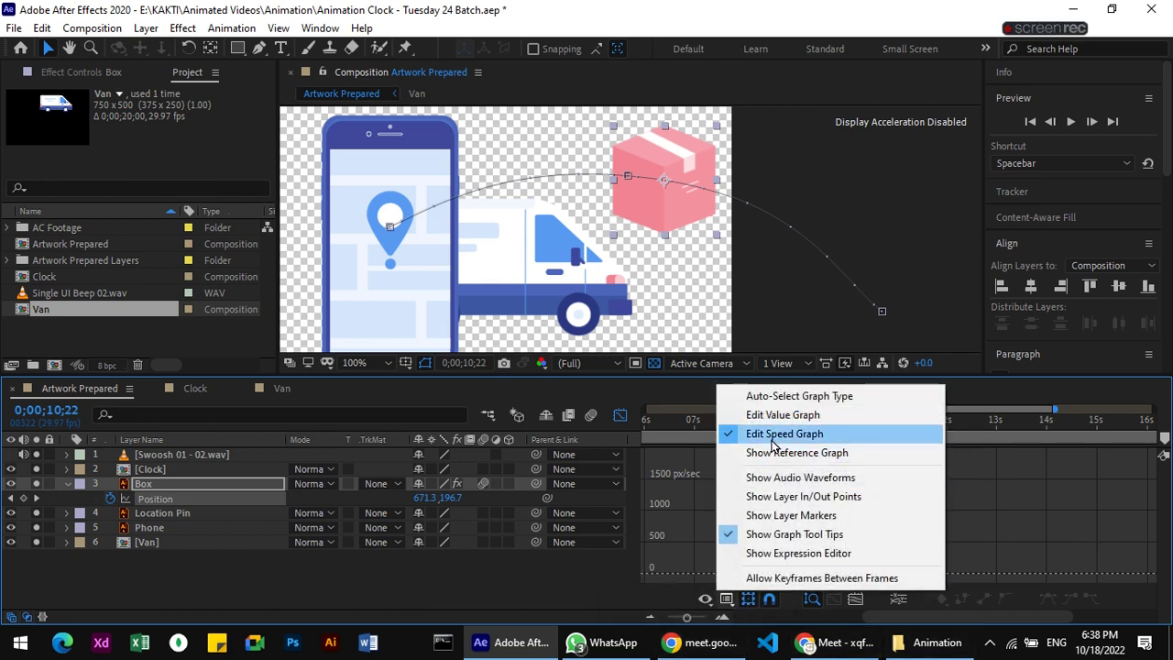
click(1070, 614)
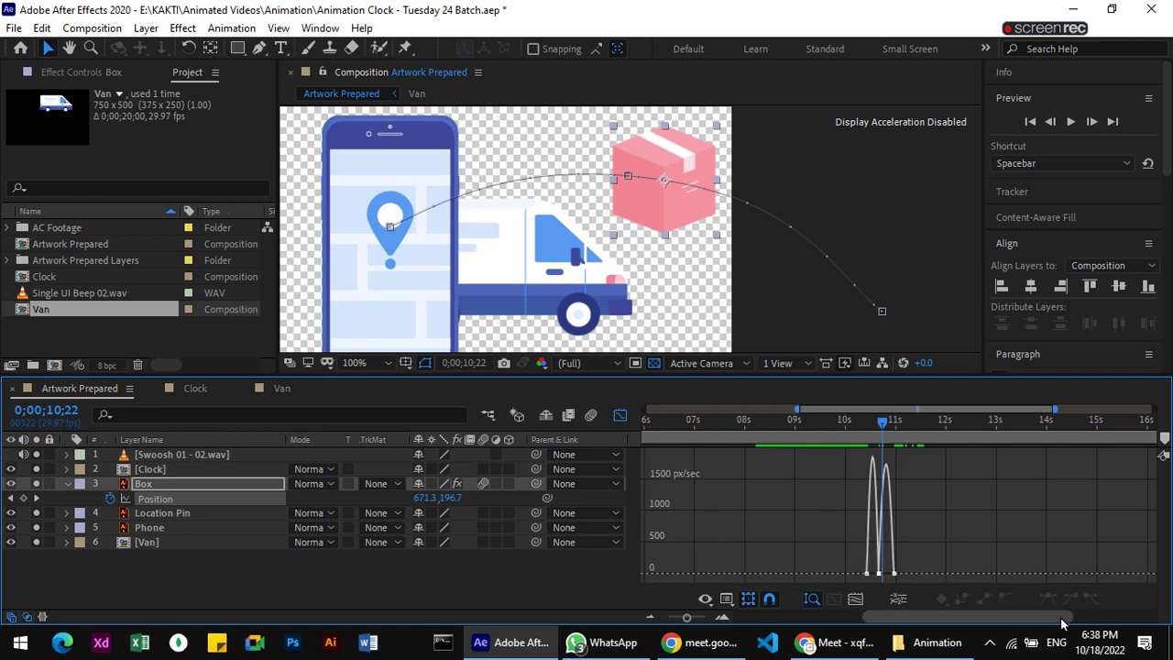
mouse_move(1028, 575)
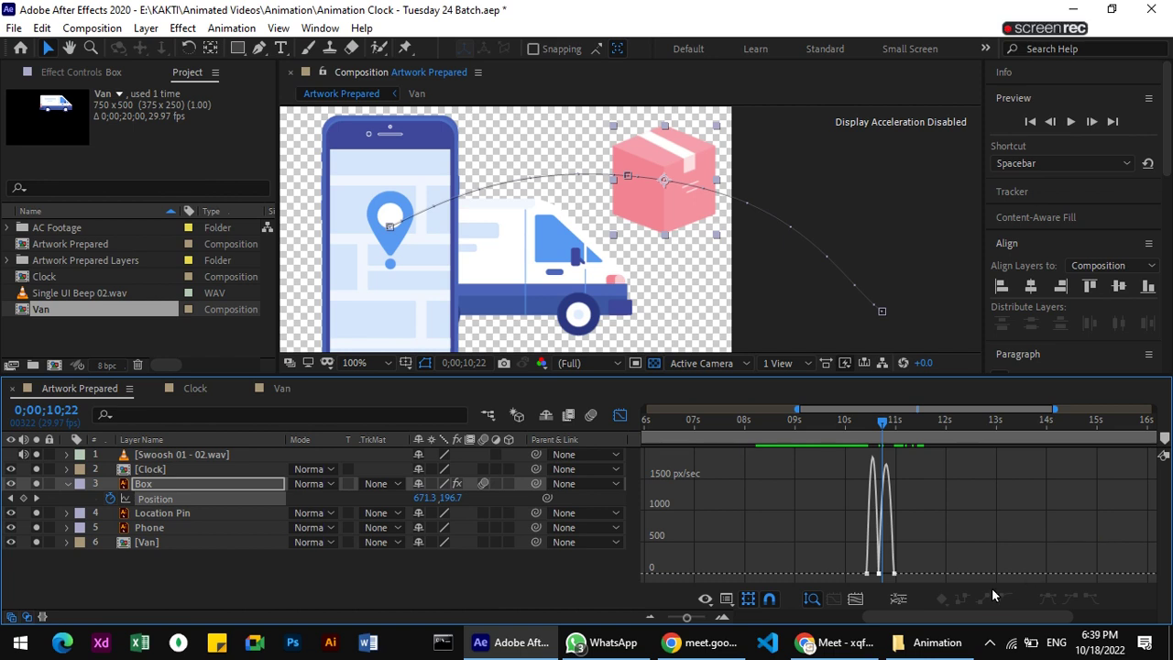
Back in layer bars, scrub the Box's arc to 11;00, return to 10;29 and zoom out to 50%.
click(620, 416)
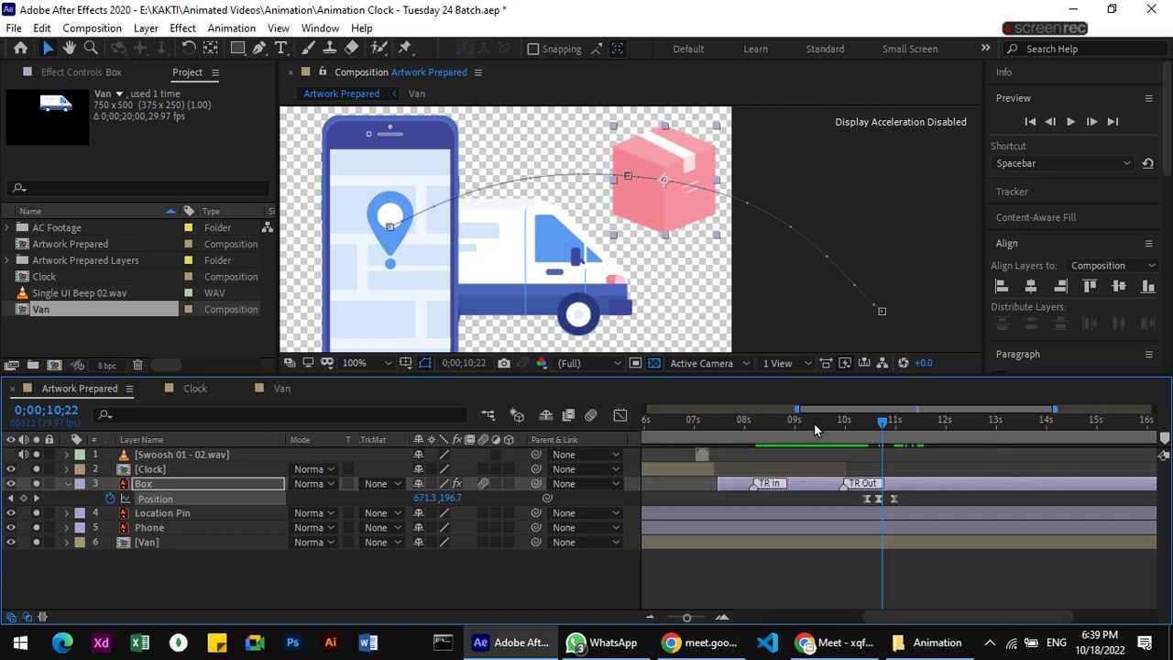
drag(884, 424, 870, 422)
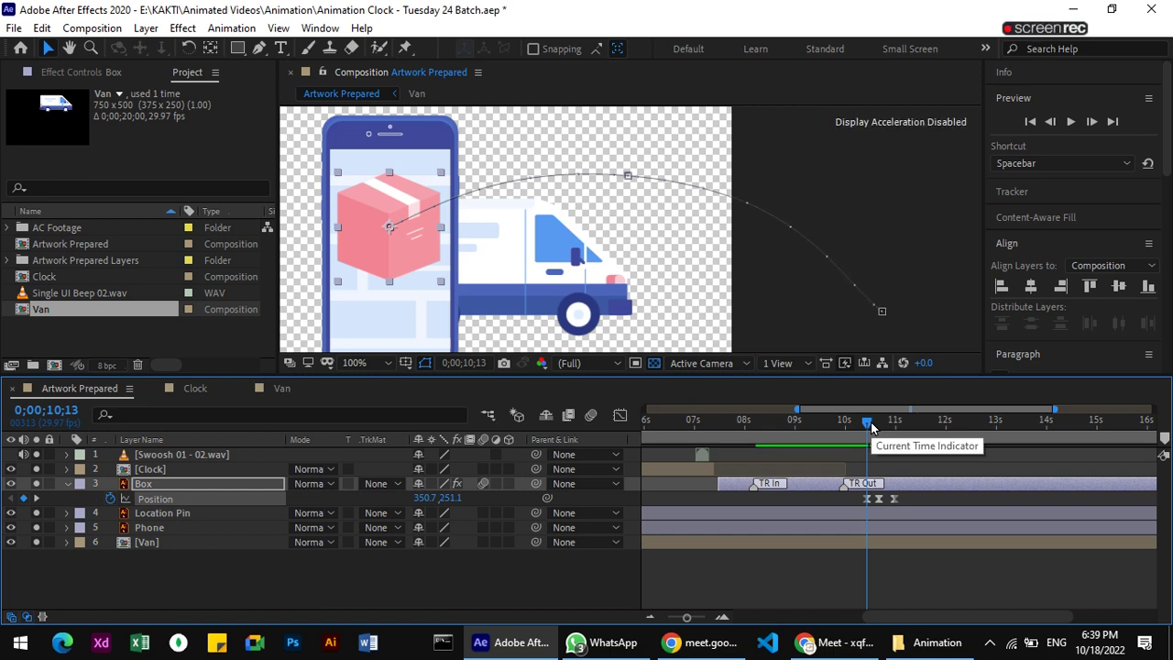
mouse_move(867, 420)
mouse_down()
mouse_move(887, 424)
mouse_move(886, 404)
mouse_up()
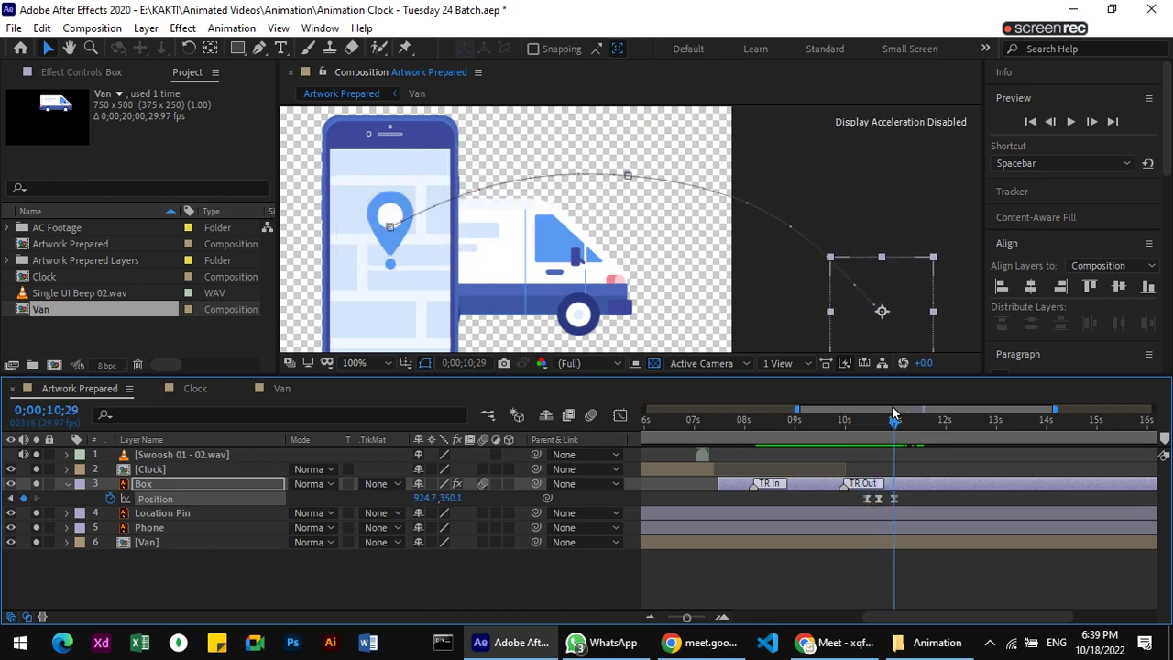
drag(885, 404, 896, 406)
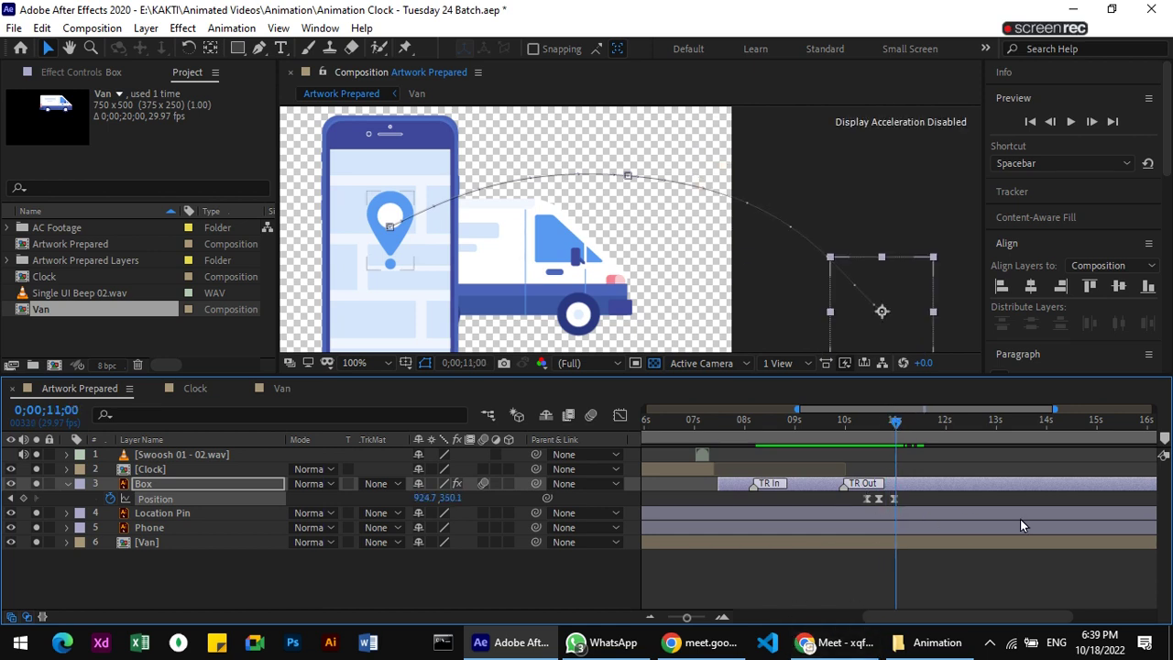
key(Page_Up)
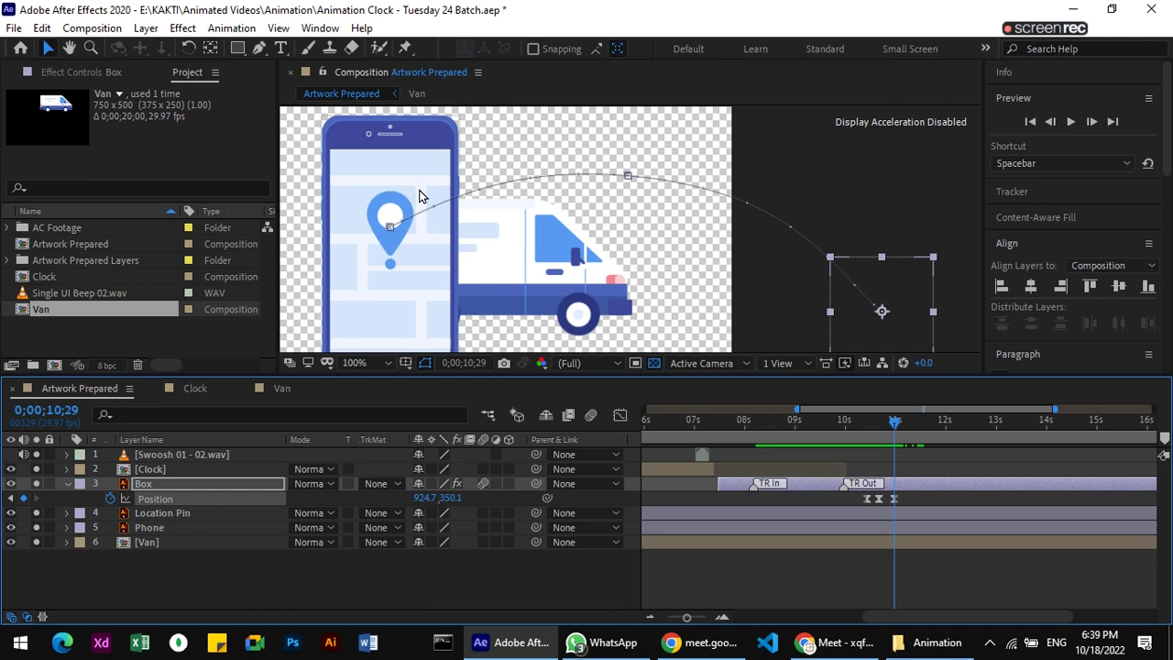
key(comma)
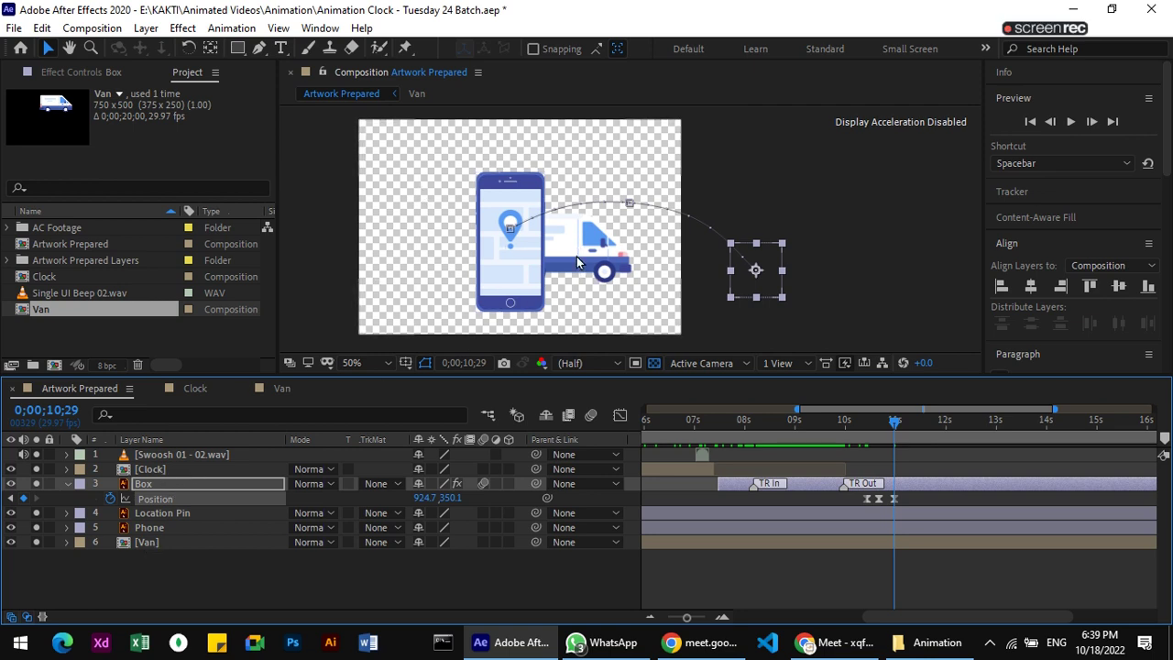
Inside the Van precomp, lower all three van layers slightly, checking placement in Artwork Prepared.
click(159, 542)
double_click(158, 542)
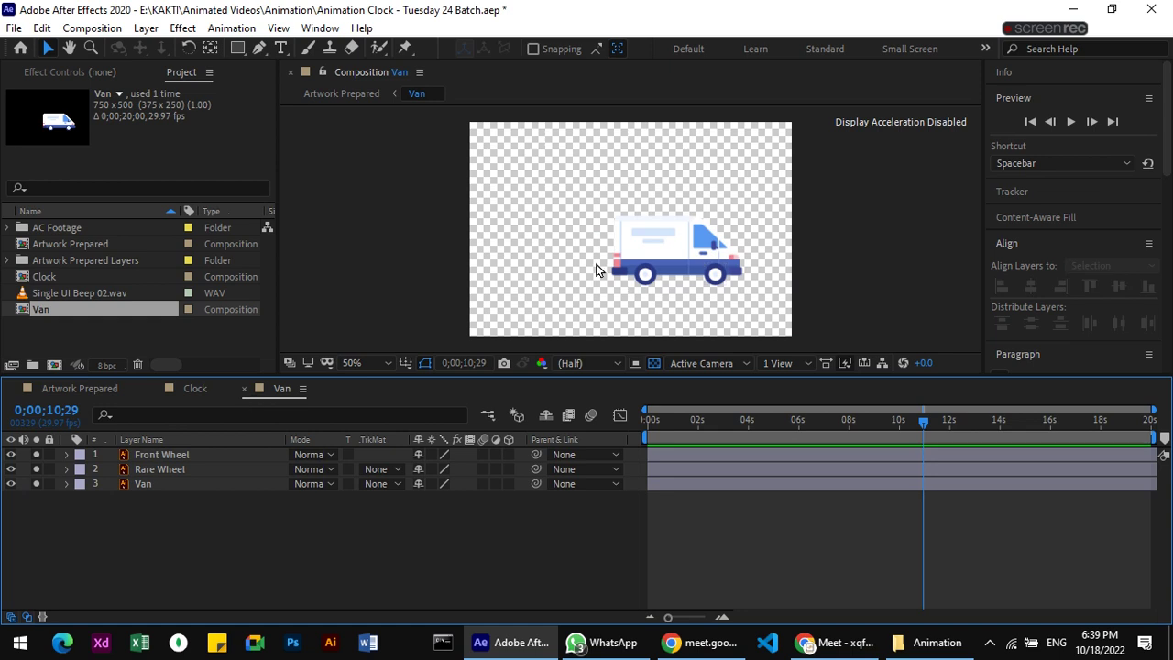
key(ctrl+a)
drag(677, 240, 679, 271)
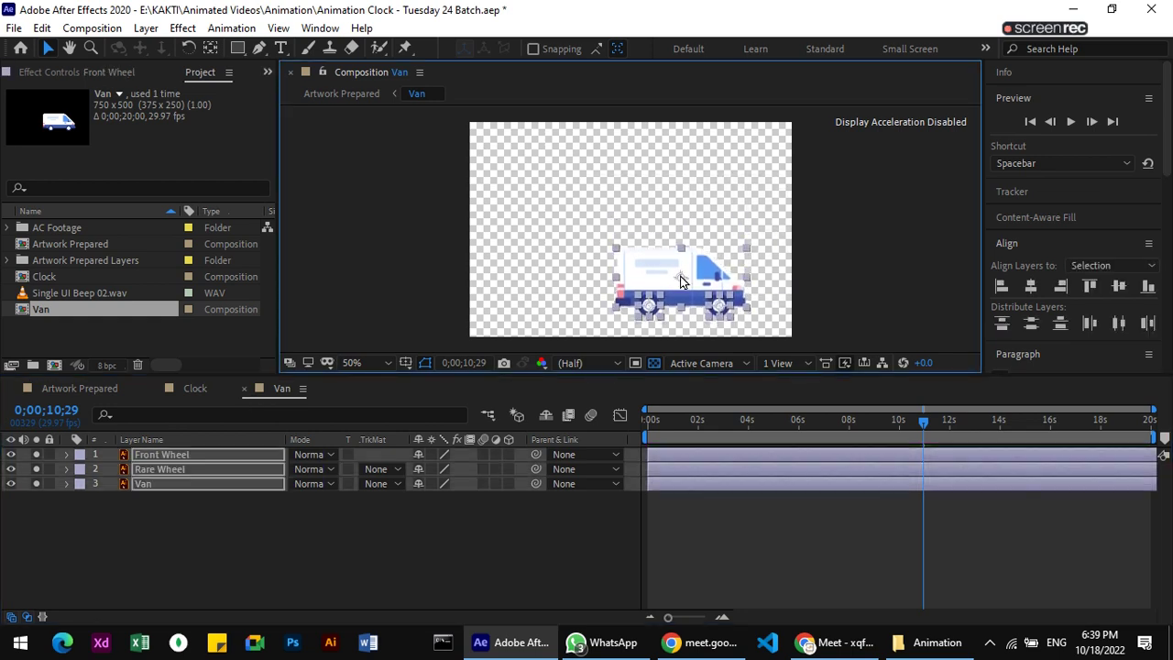
click(92, 390)
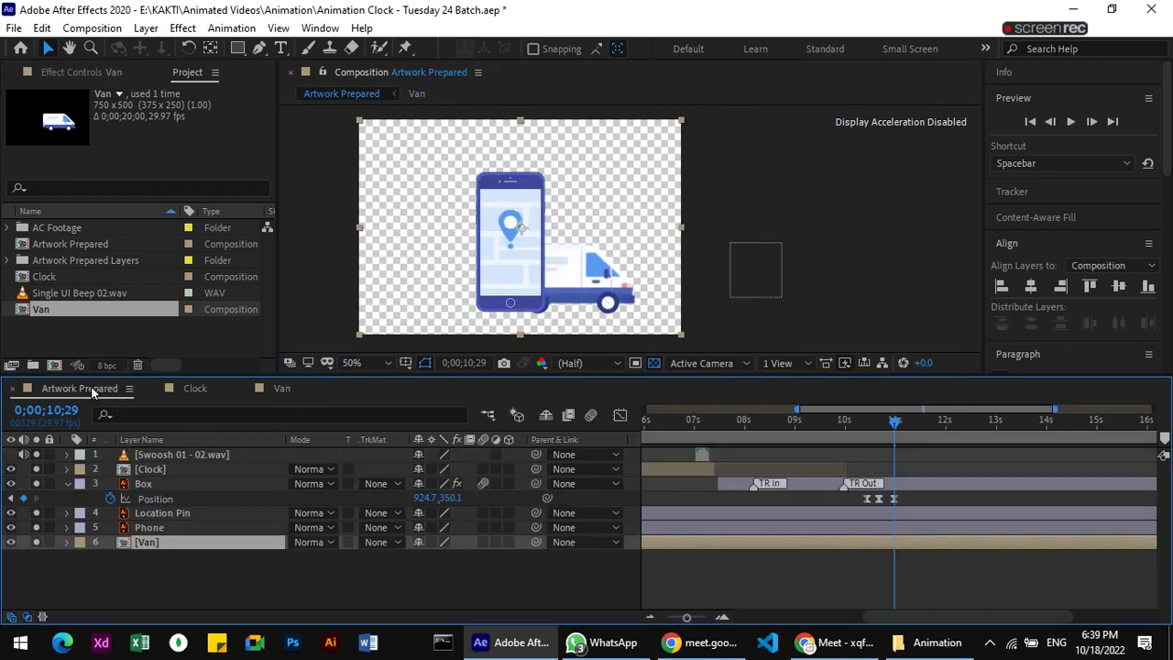
click(281, 389)
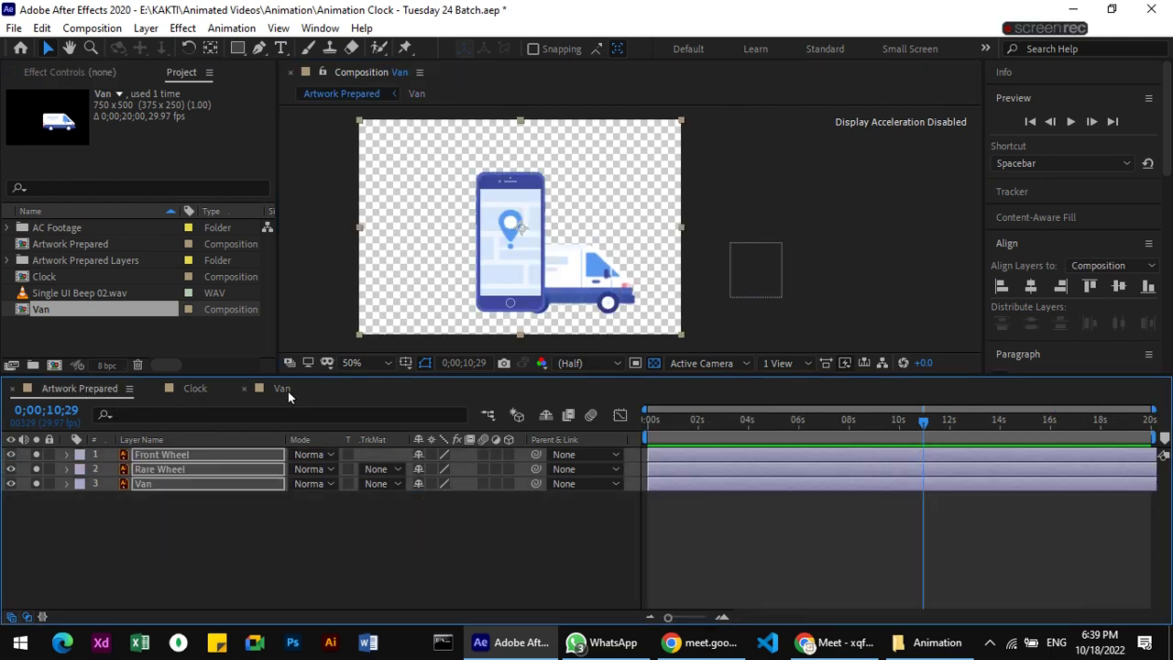
drag(681, 275, 682, 265)
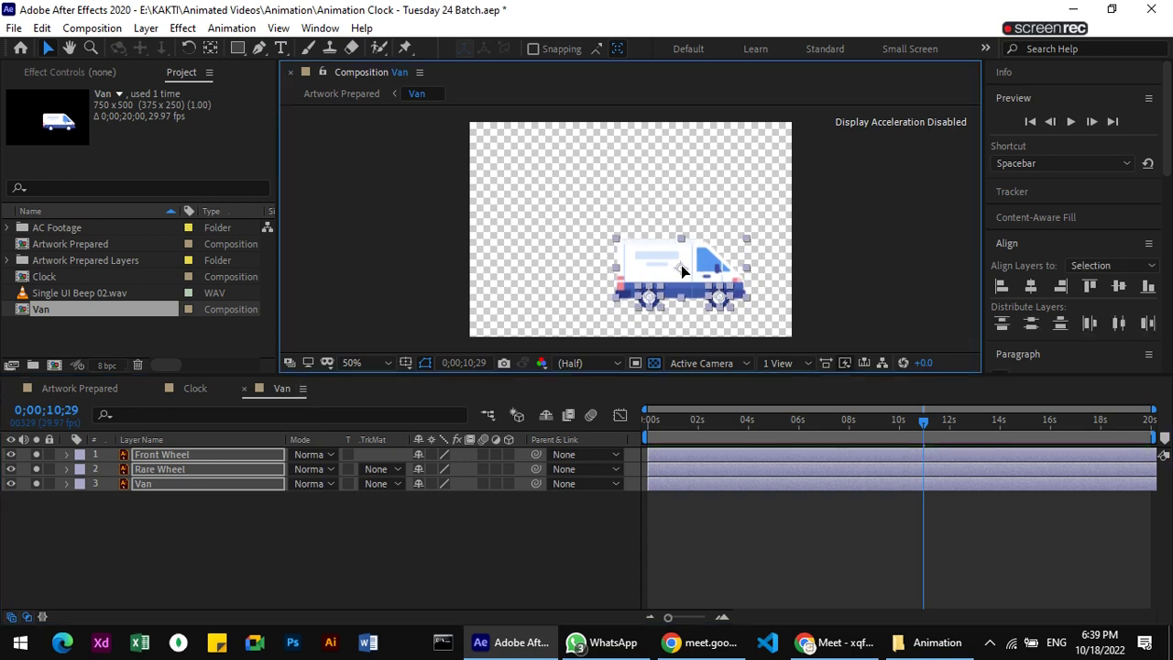
click(95, 389)
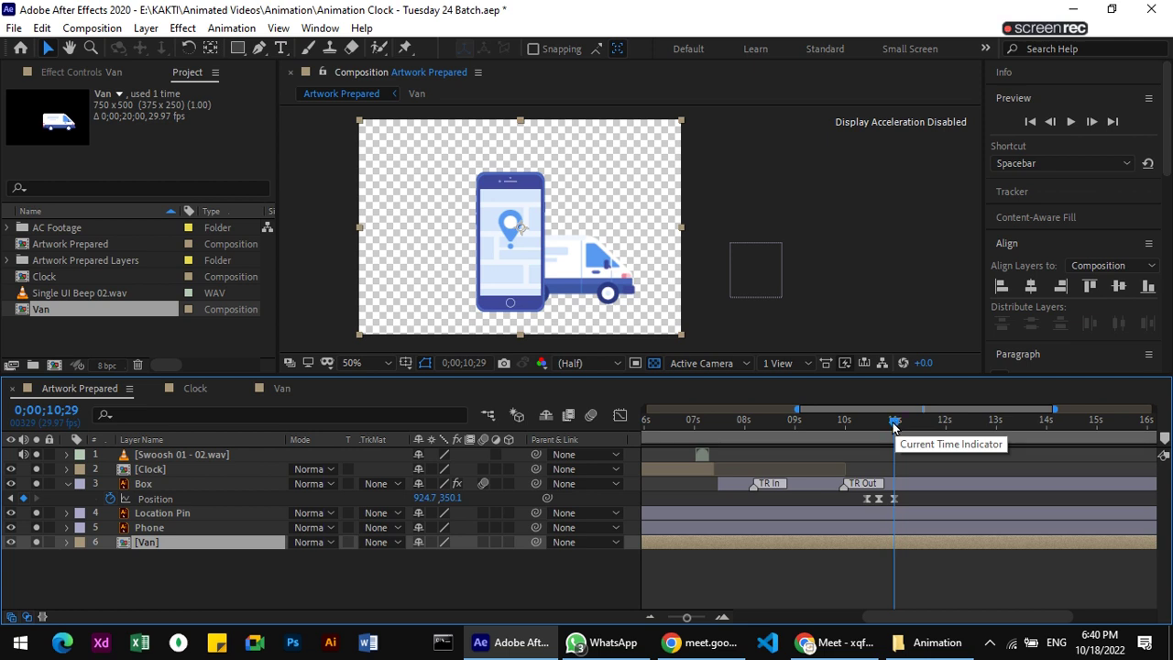
Keyframe the Van's Position at 10;05 and move it off-canvas right to 920, 250.
drag(894, 425, 865, 428)
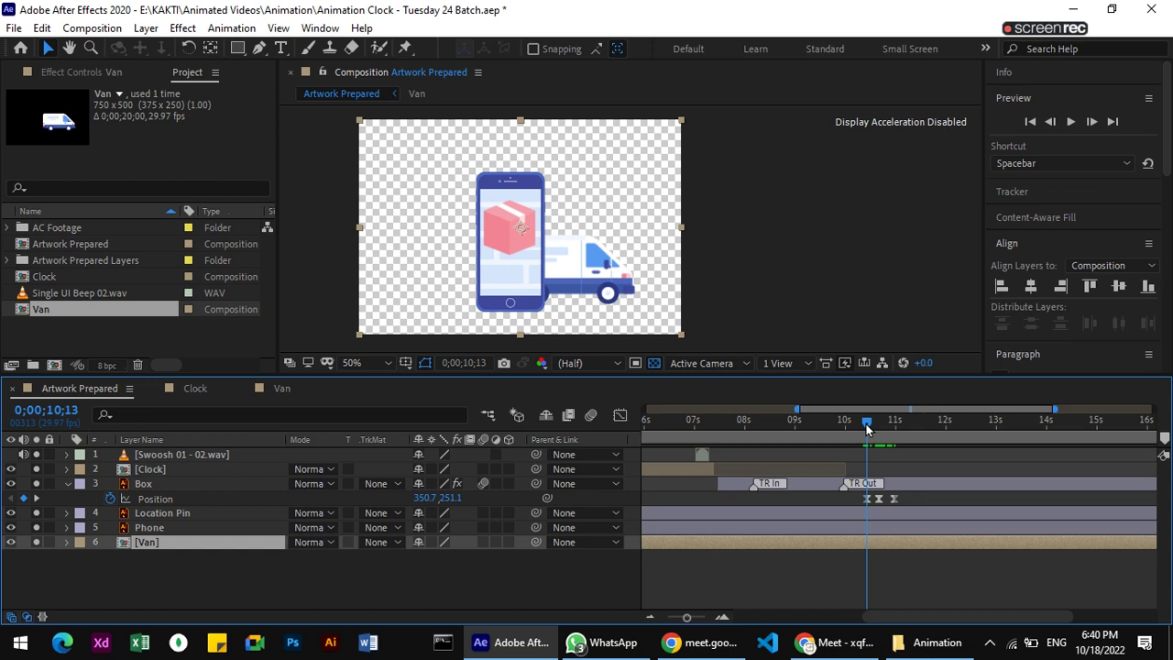
drag(868, 428, 852, 425)
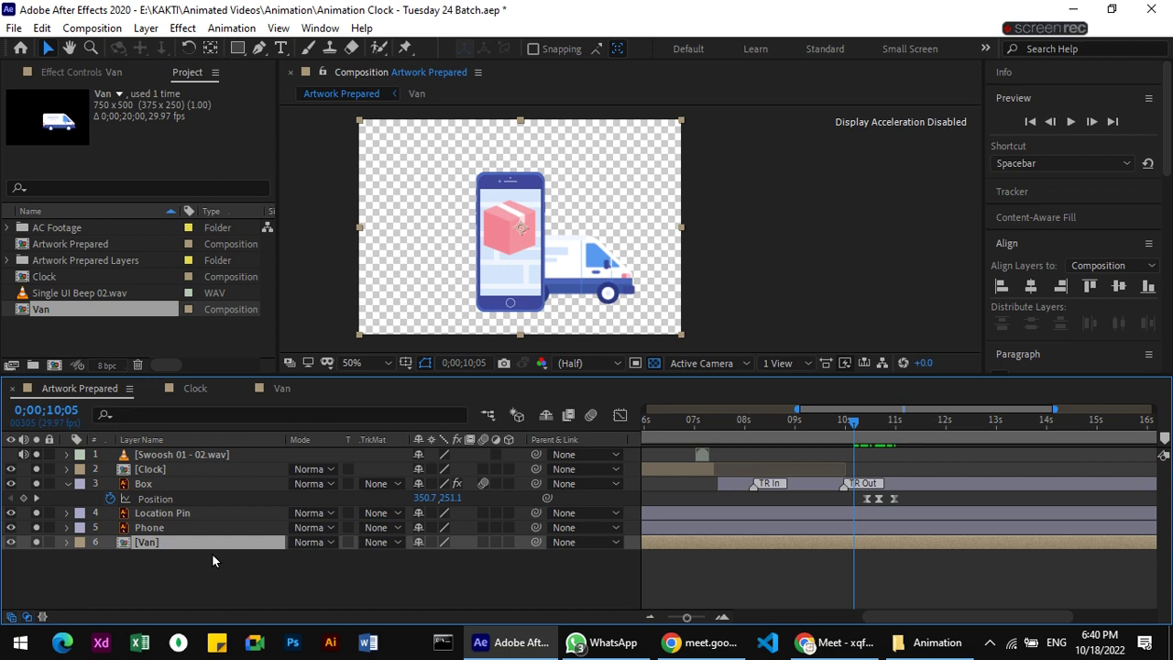
key(p)
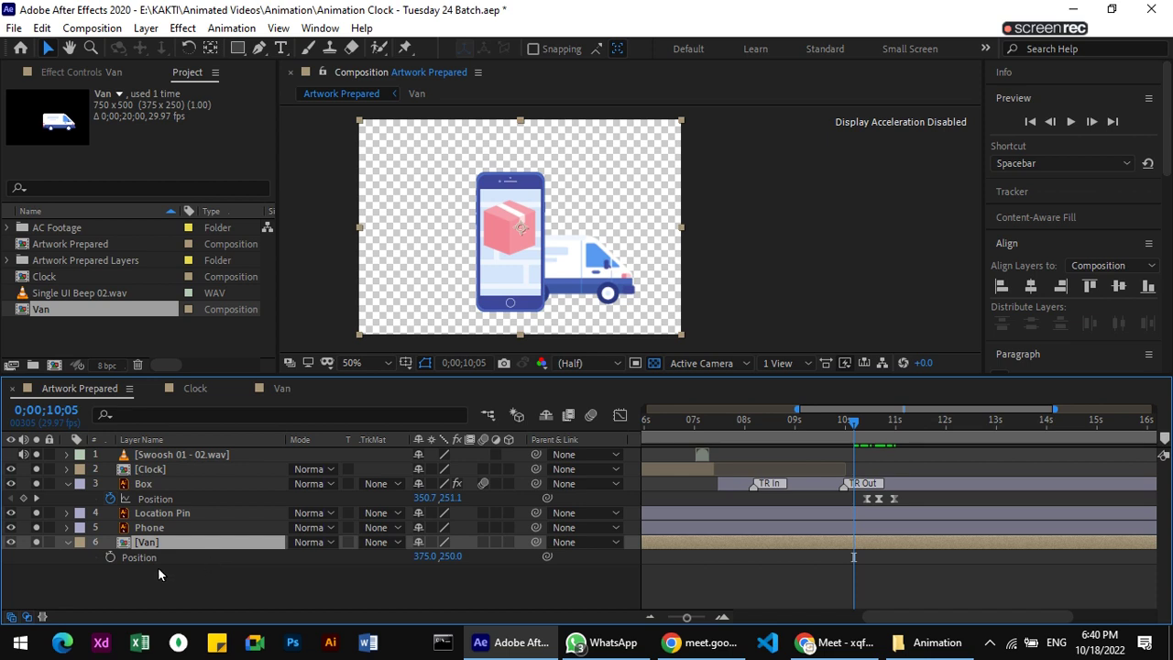
click(111, 558)
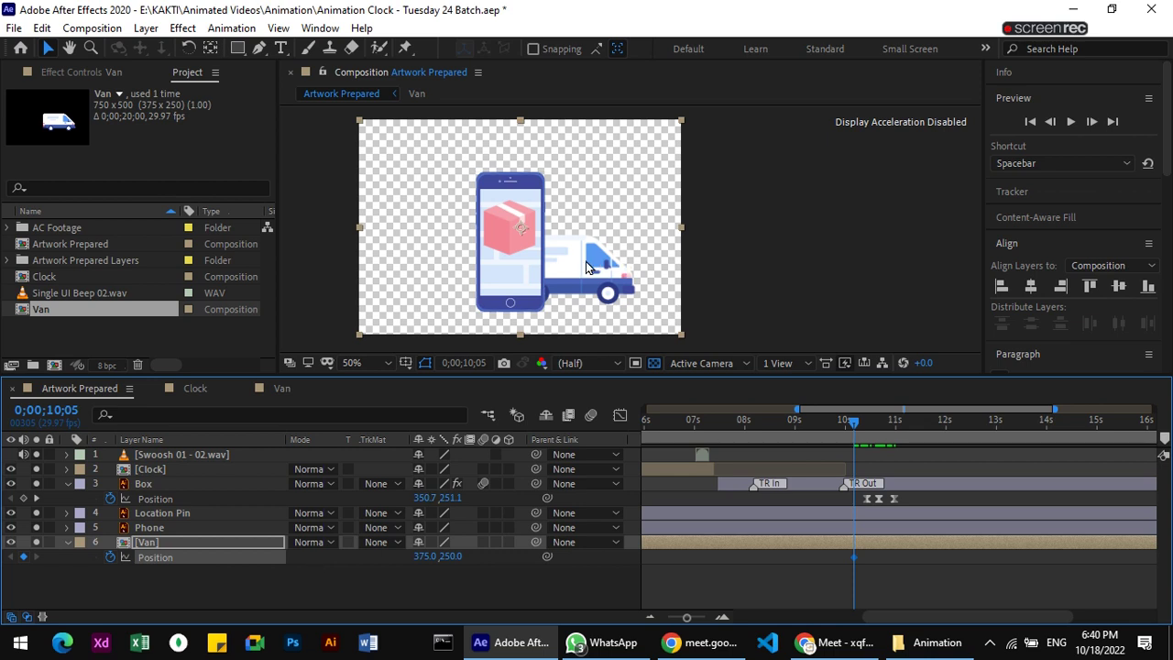
drag(425, 557, 926, 587)
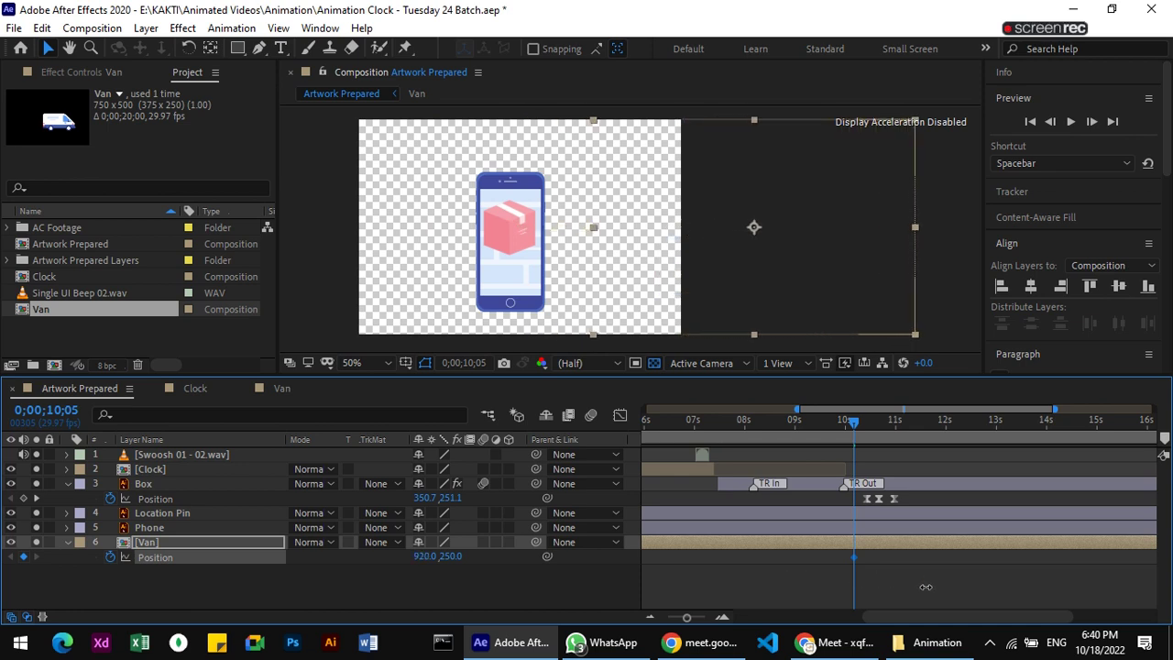
mouse_move(854, 421)
mouse_down()
mouse_move(779, 418)
mouse_move(891, 425)
mouse_up()
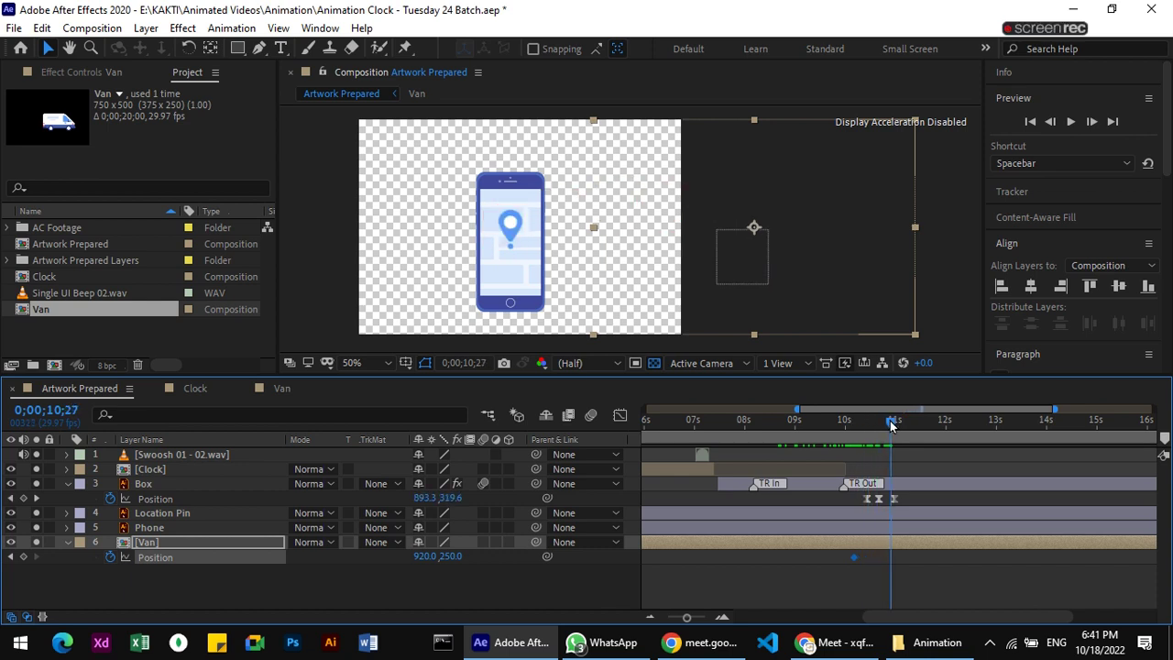
drag(891, 425, 895, 425)
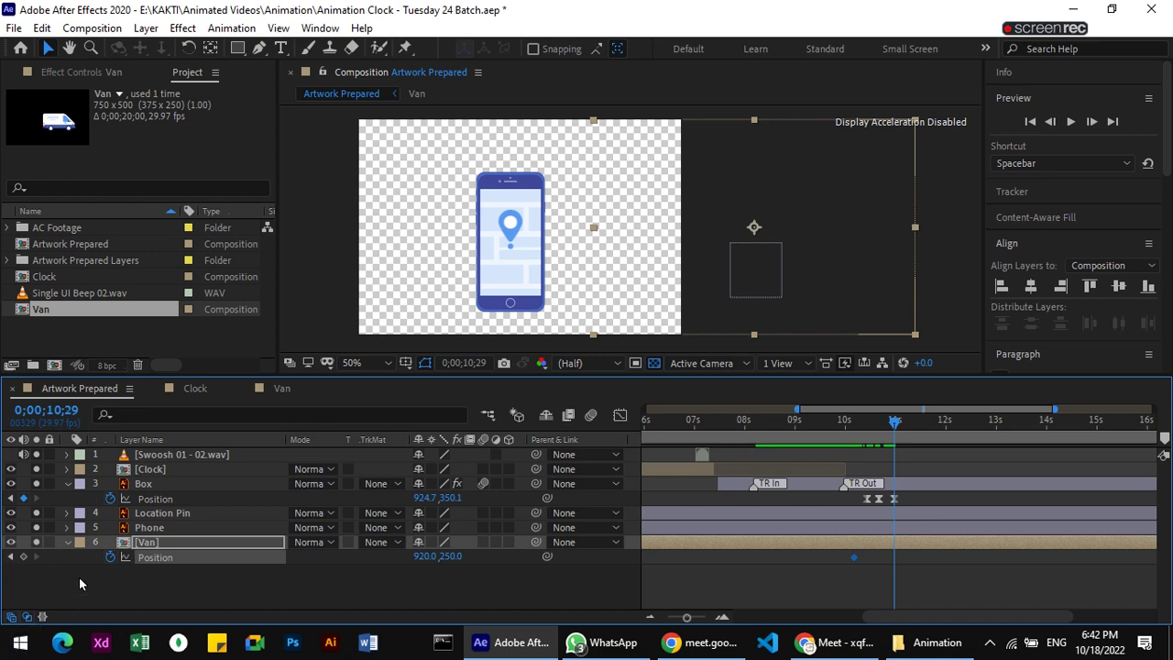
Collapse and deselect the Van layer, then add a Null Object layer, Null 1, from the timeline menu.
click(69, 542)
click(253, 581)
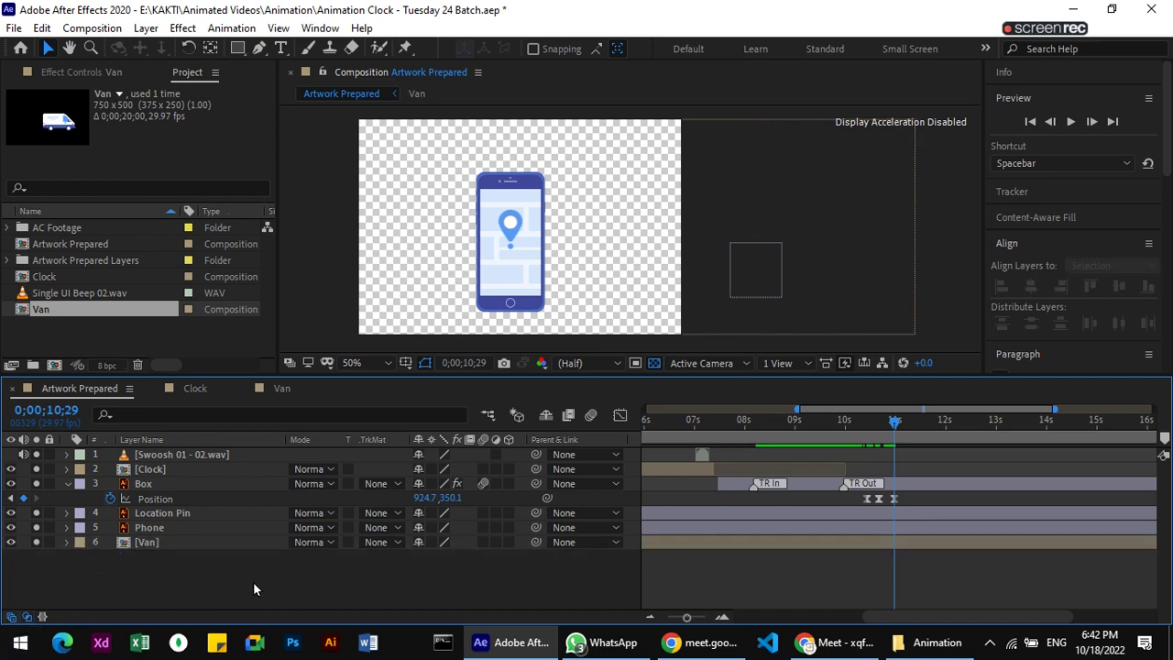
right_click(253, 582)
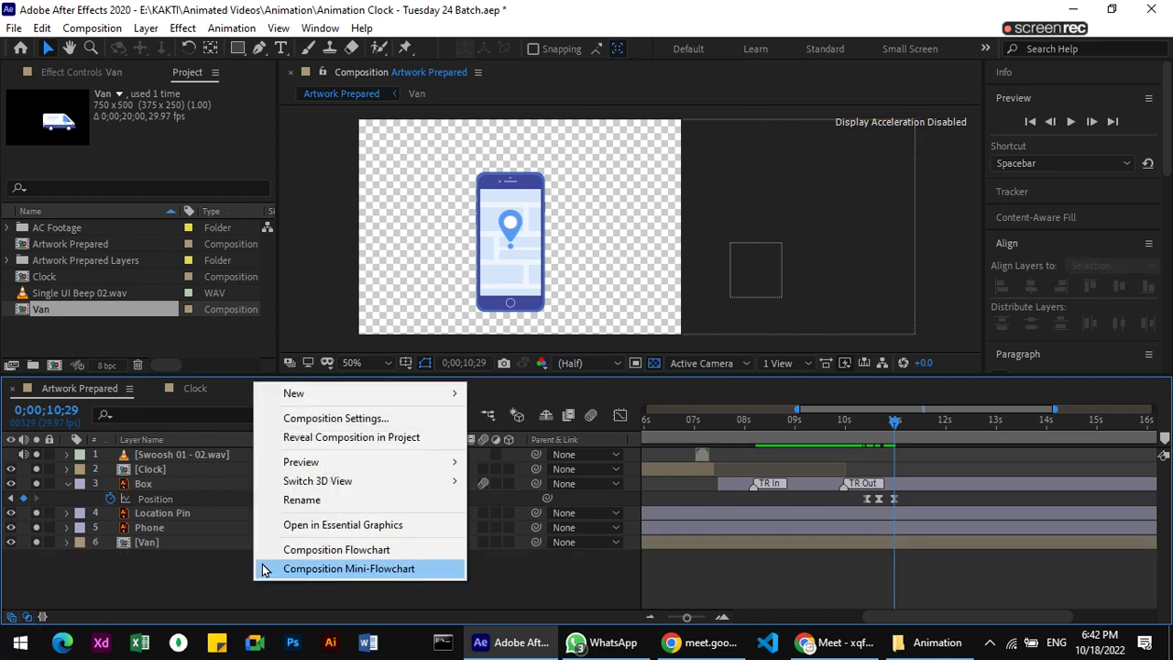
mouse_move(360, 389)
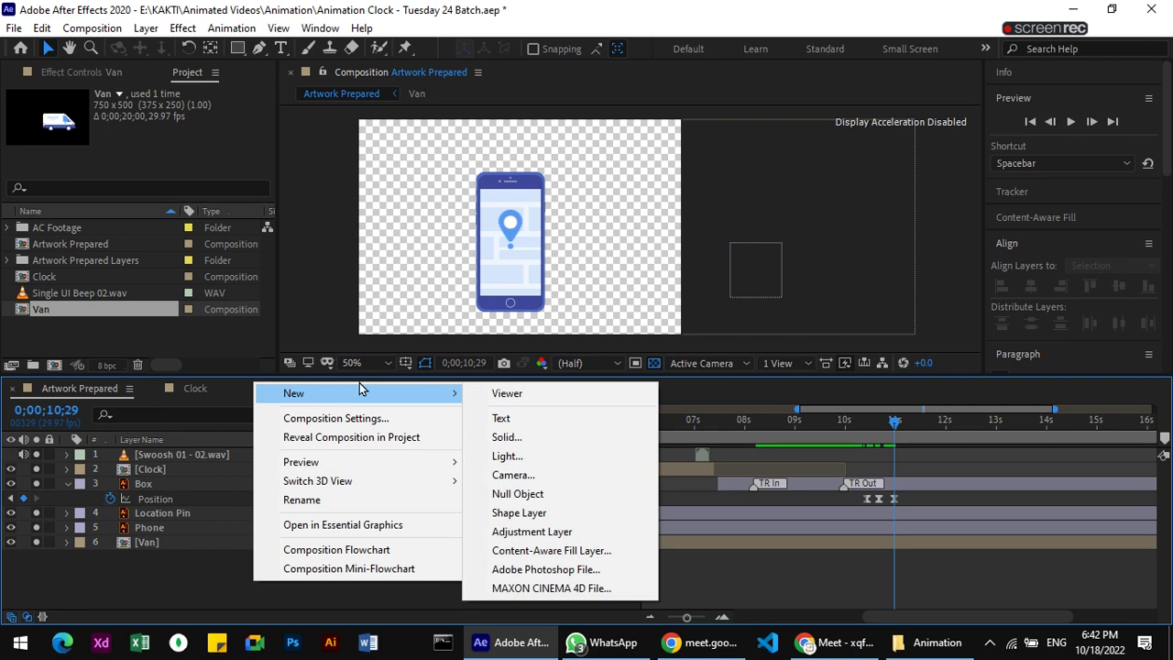
click(569, 495)
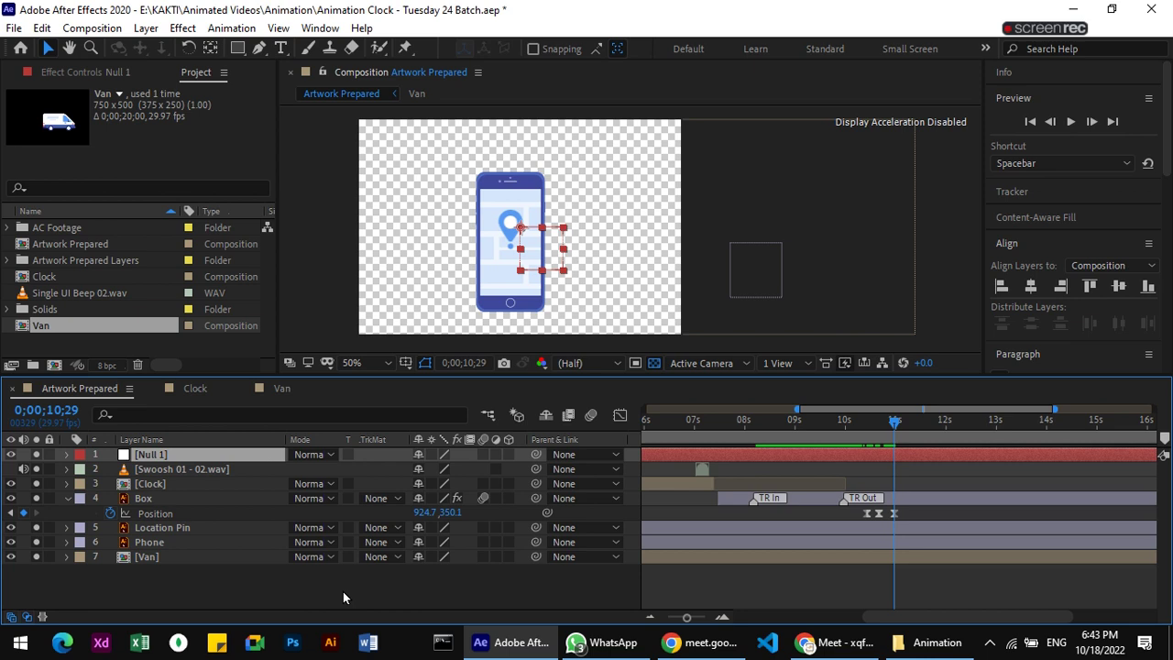
Dismiss the composition context menu and select the Null 1 layer.
right_click(291, 573)
mouse_move(331, 386)
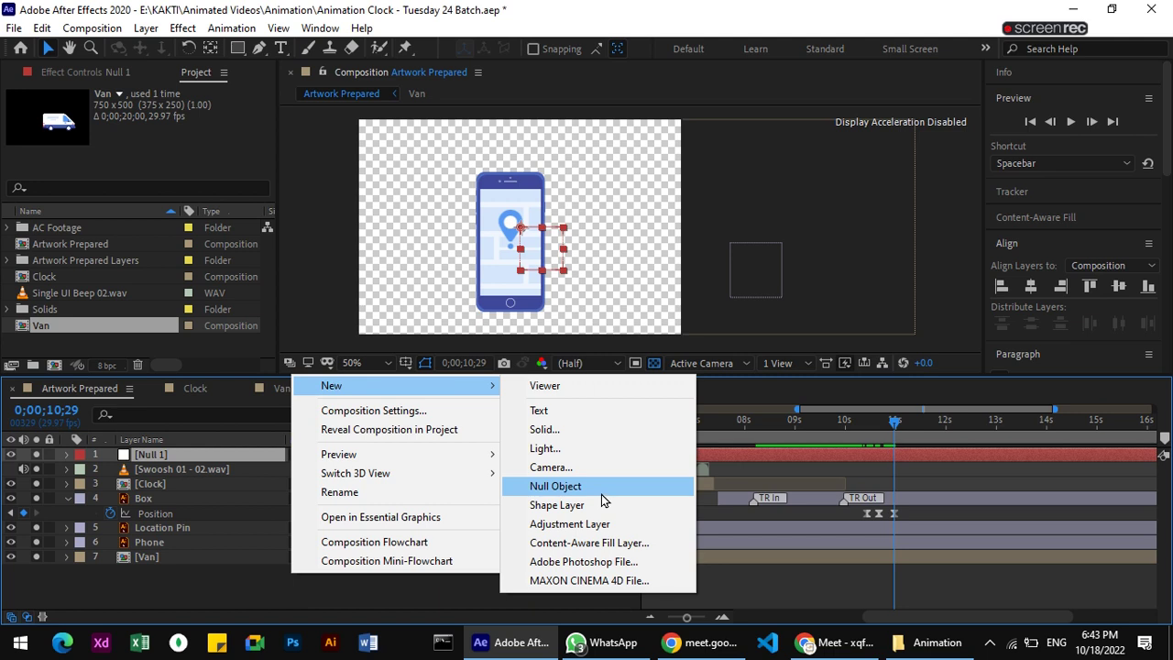
click(412, 587)
click(152, 455)
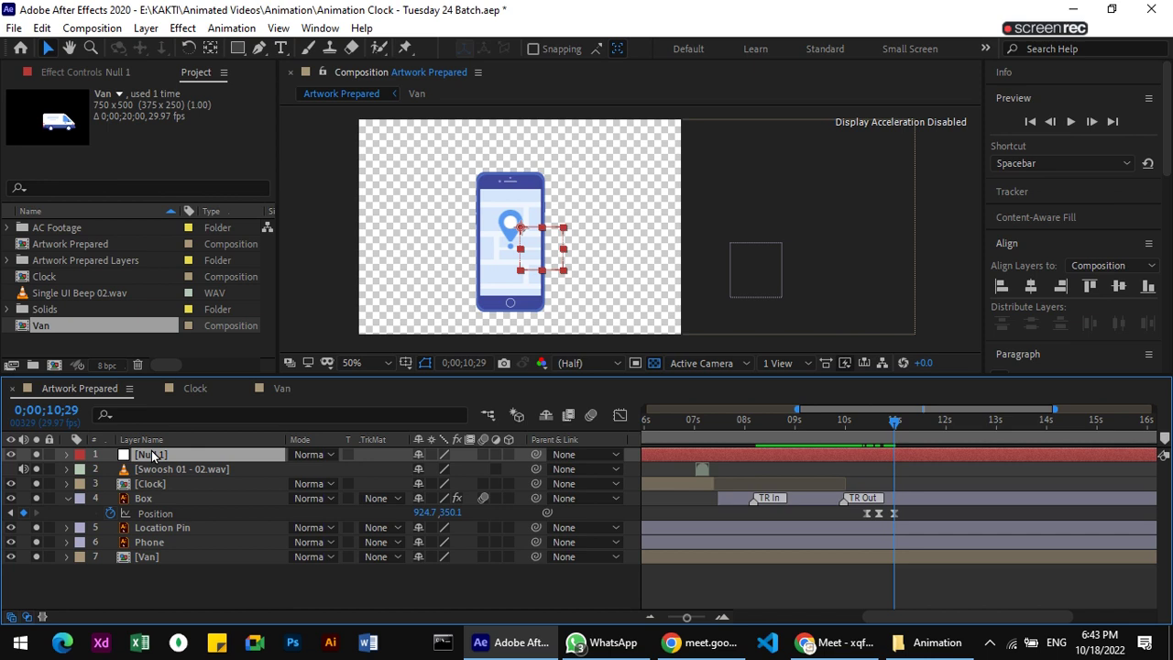
Rename Null 1 to 'Null Object Common Effects'.
right_click(151, 454)
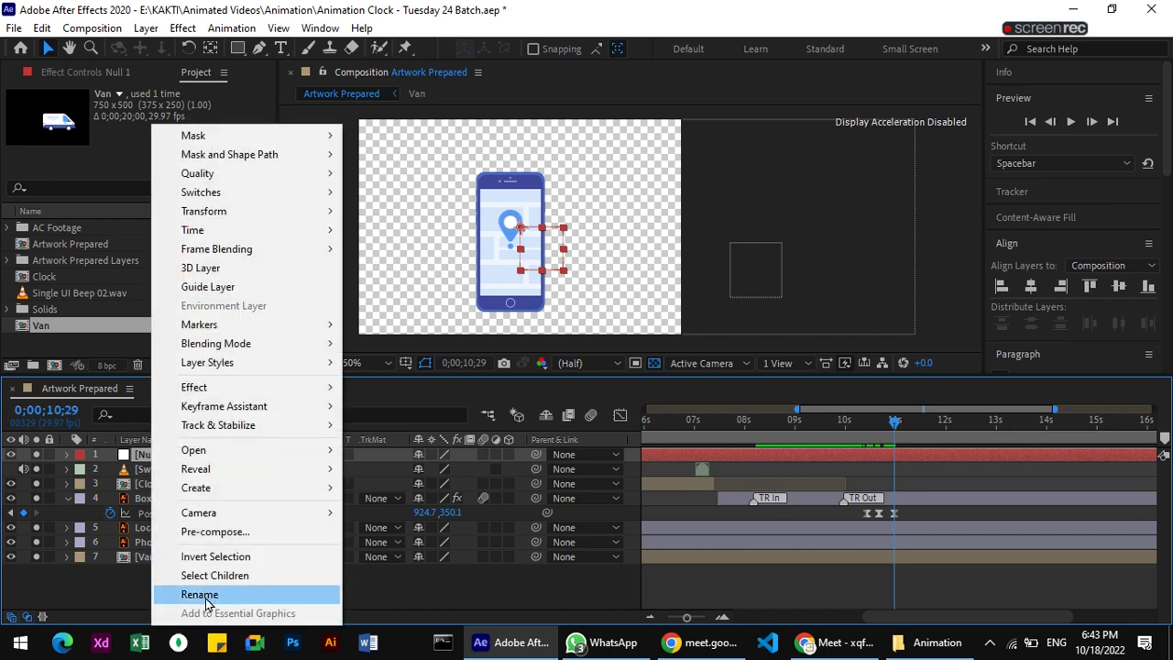
click(194, 594)
right_click(182, 453)
click(225, 594)
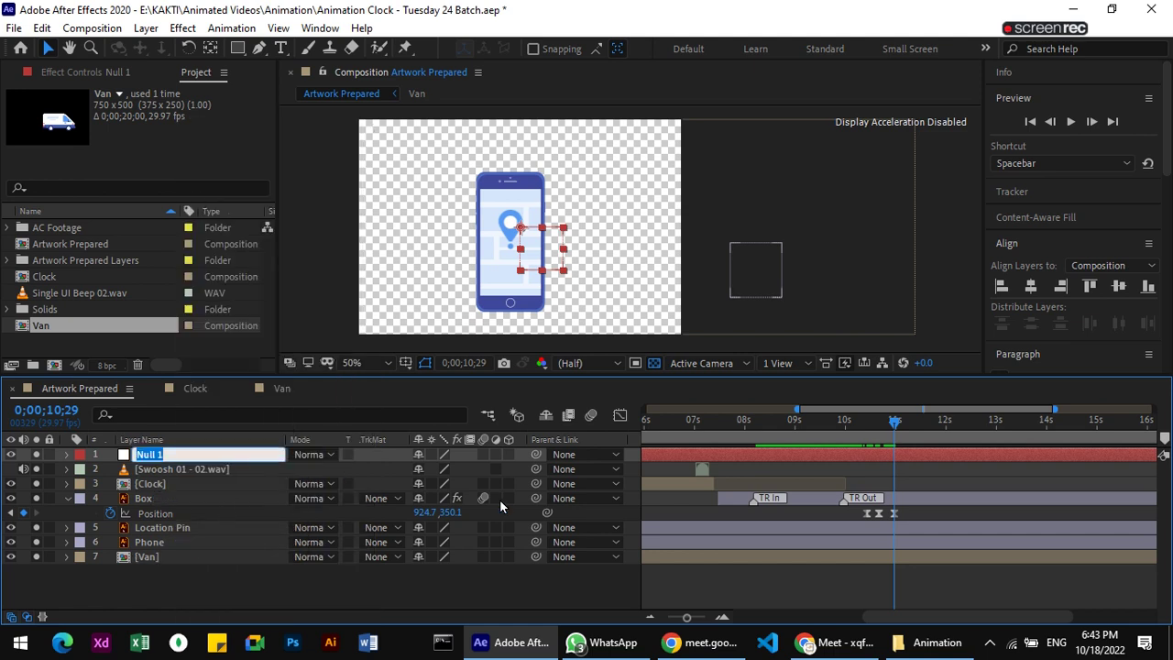
key(Right)
key(BackSpace)
key(BackSpace)
text(Object)
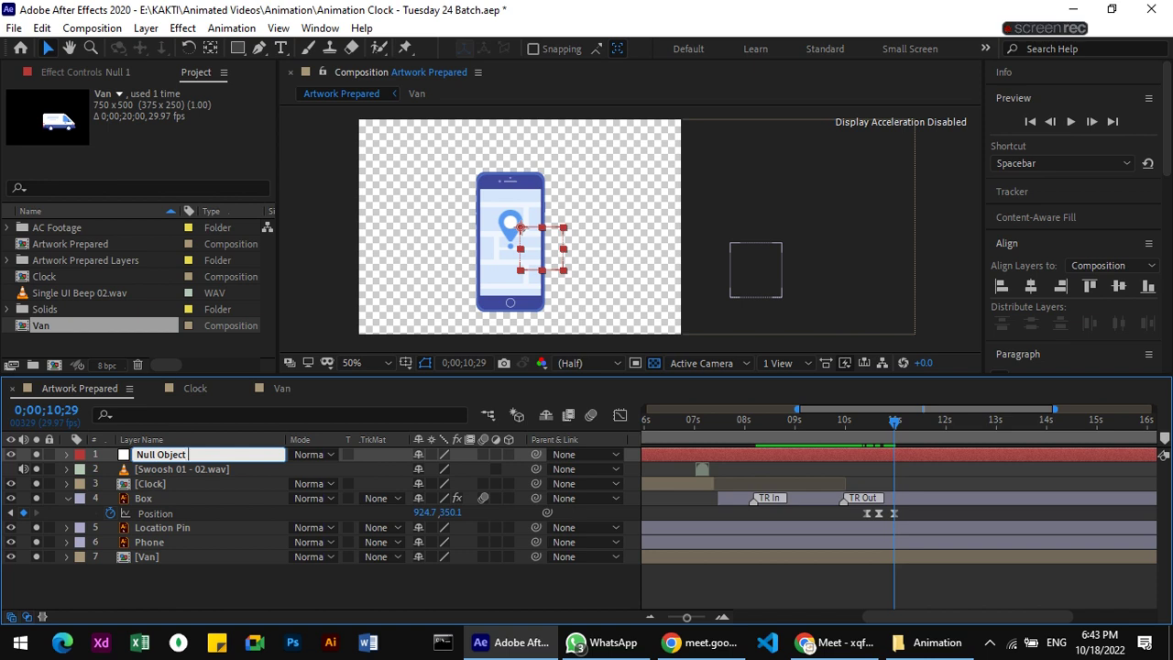
text( Common )
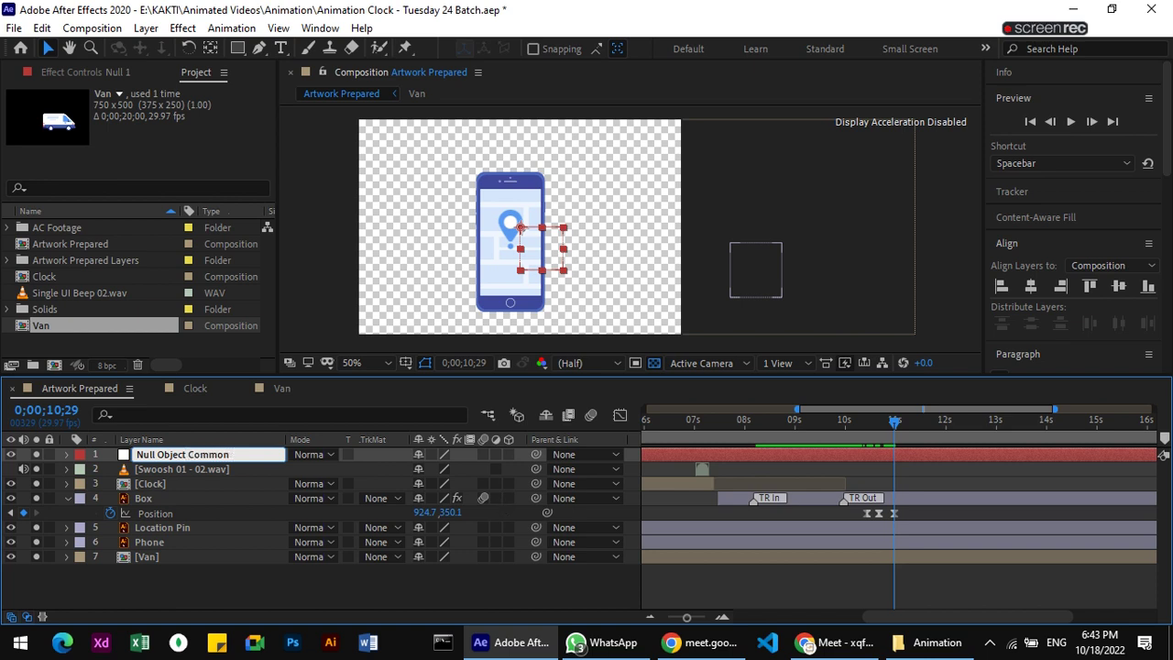
text(Effects)
key(Return)
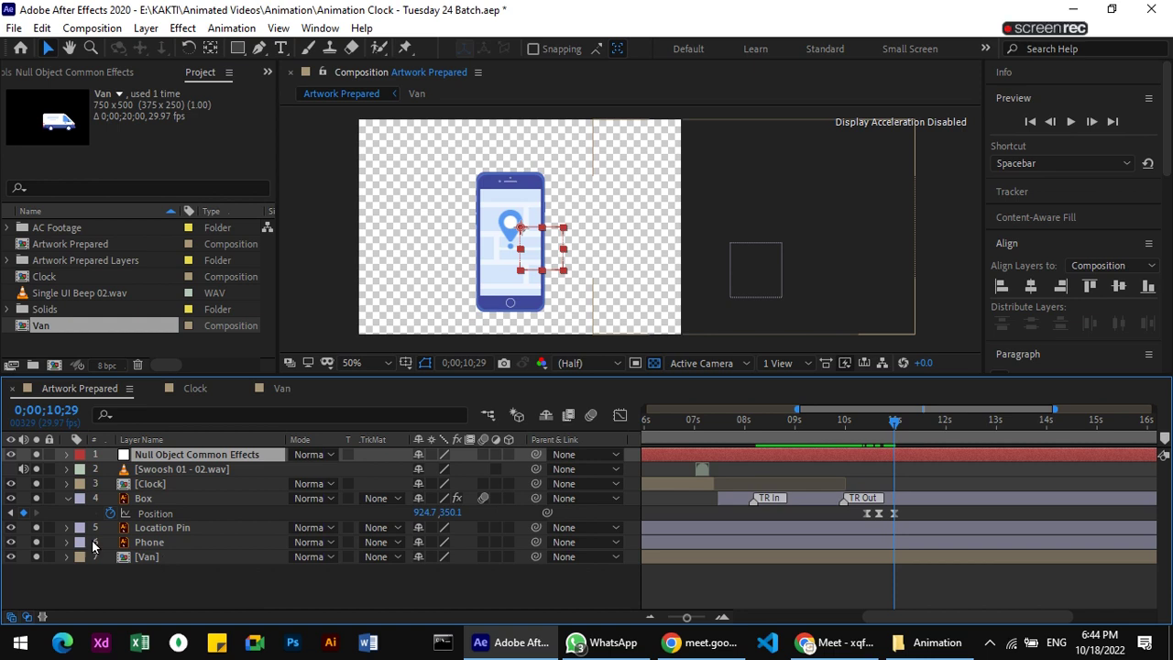
Select Clock, Box, Location Pin, Phone and Van and pick-whip them to Null Object Common Effects.
click(73, 501)
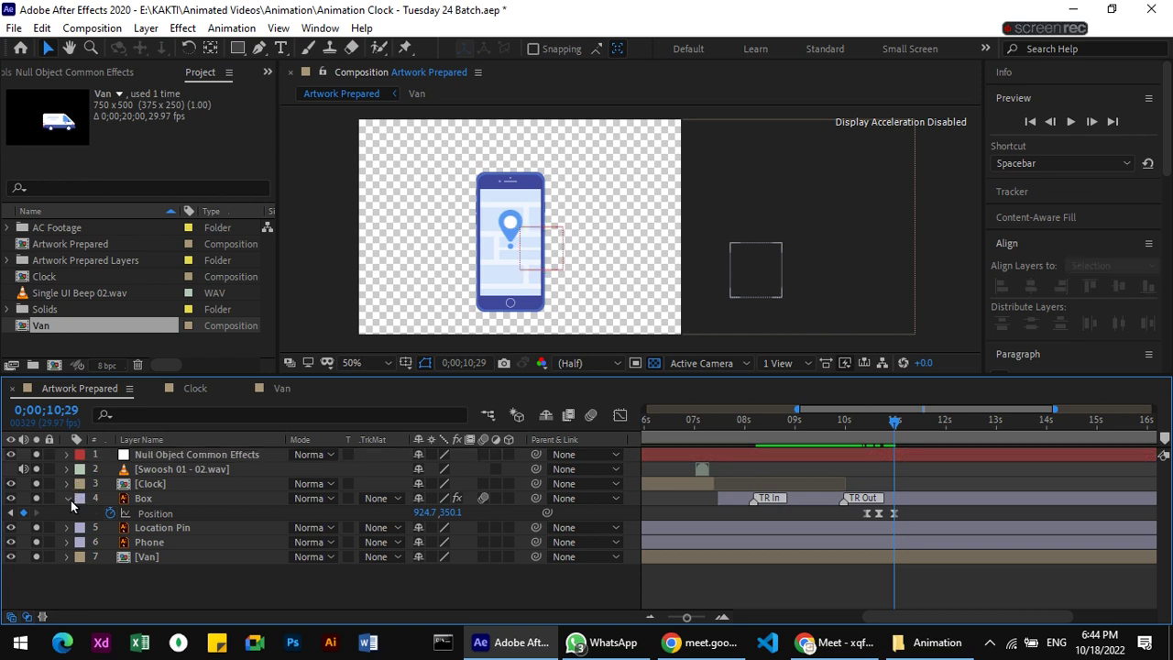
click(184, 474)
click(186, 483)
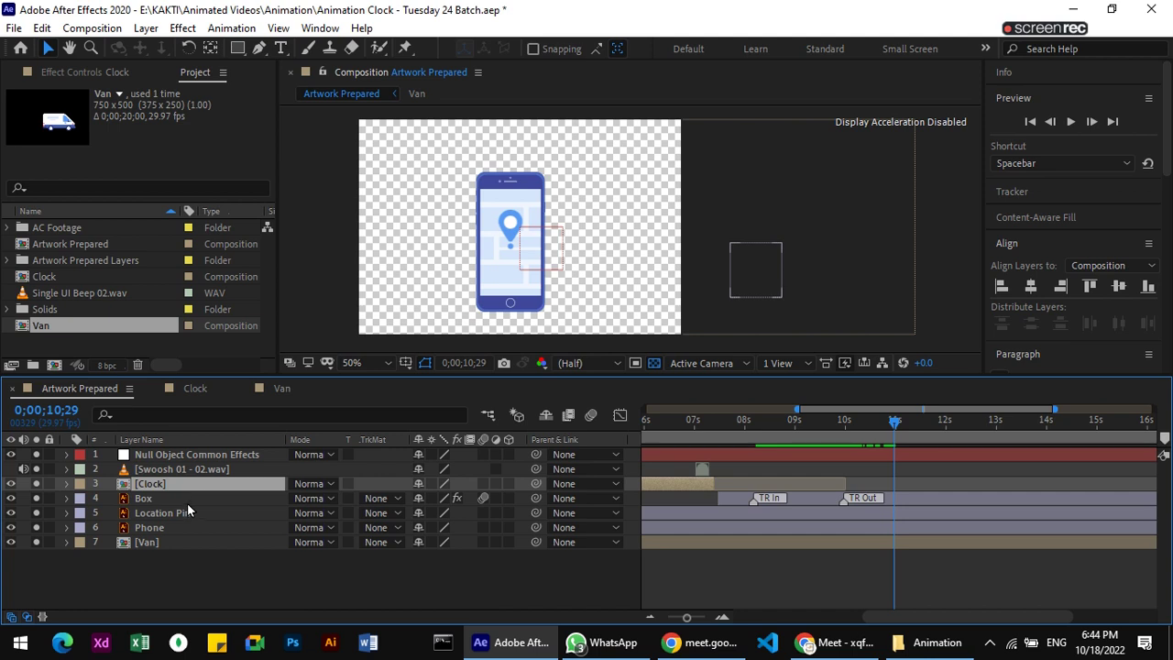
ctrl+click(187, 504)
ctrl+click(213, 512)
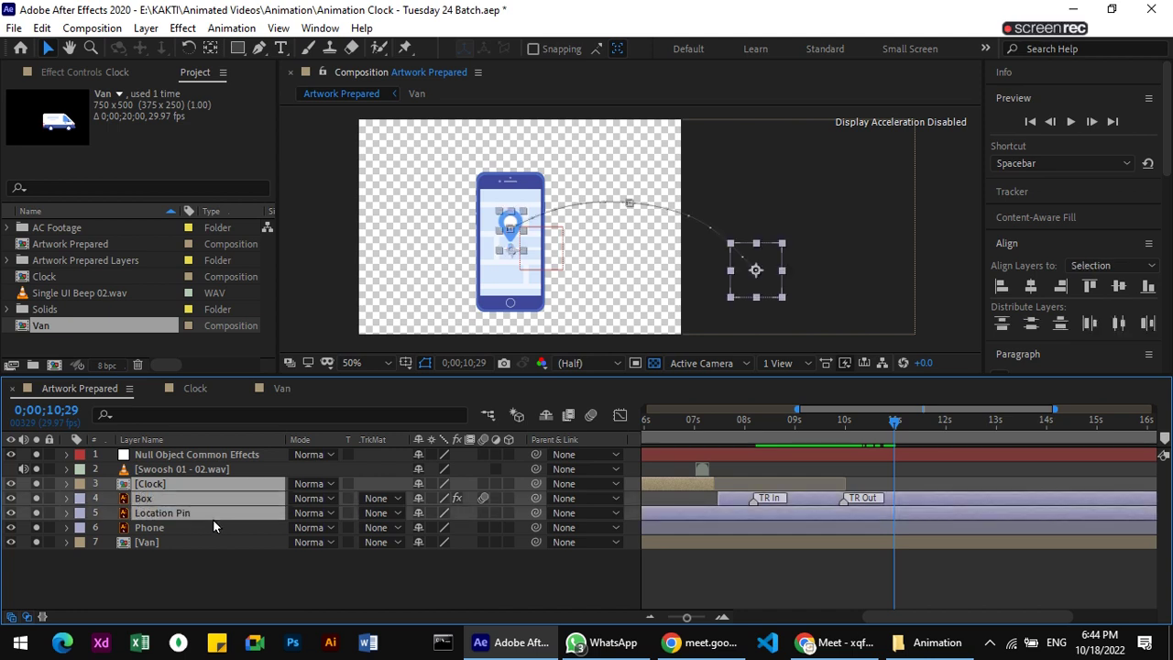
ctrl+click(213, 528)
ctrl+click(211, 543)
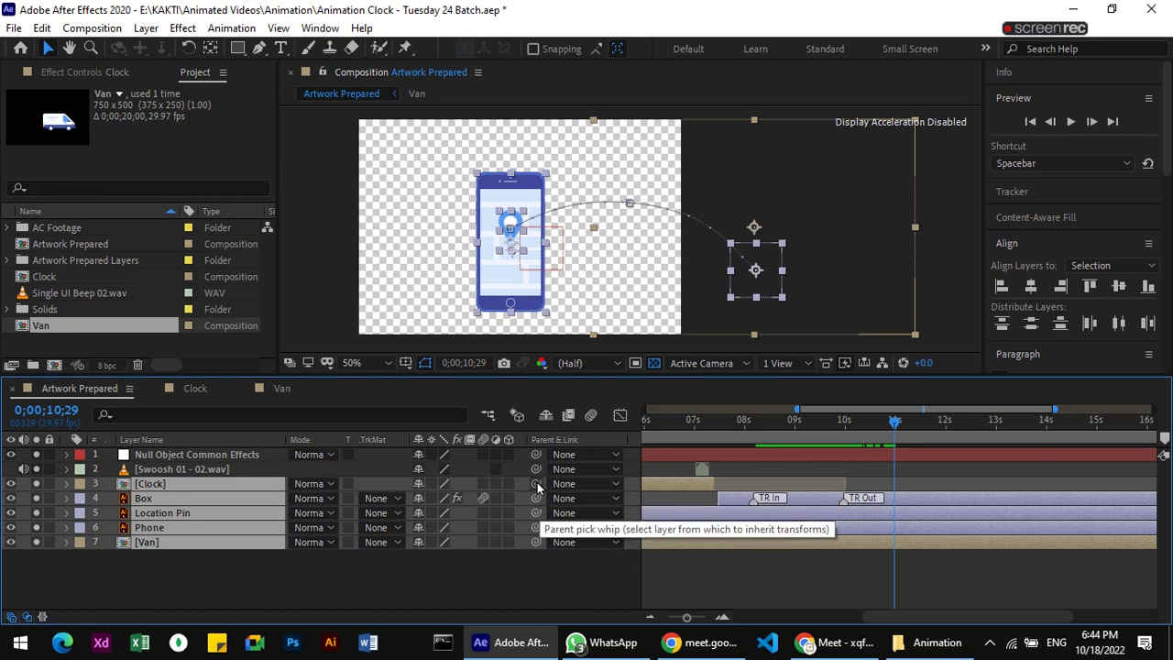
drag(538, 486, 183, 466)
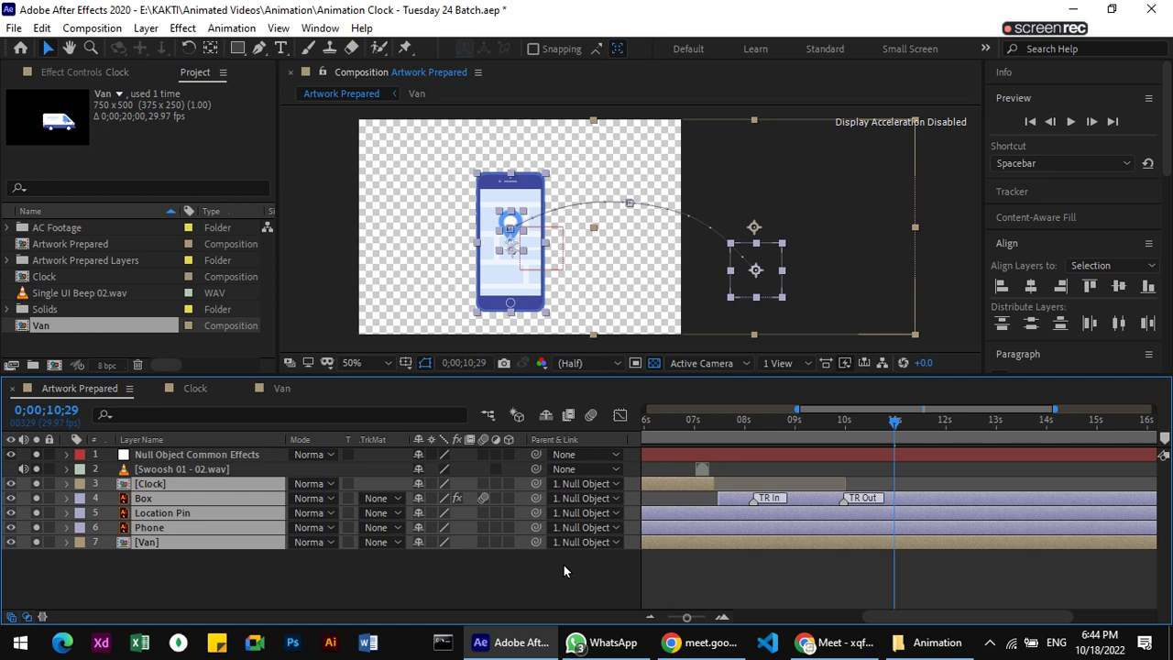
click(614, 487)
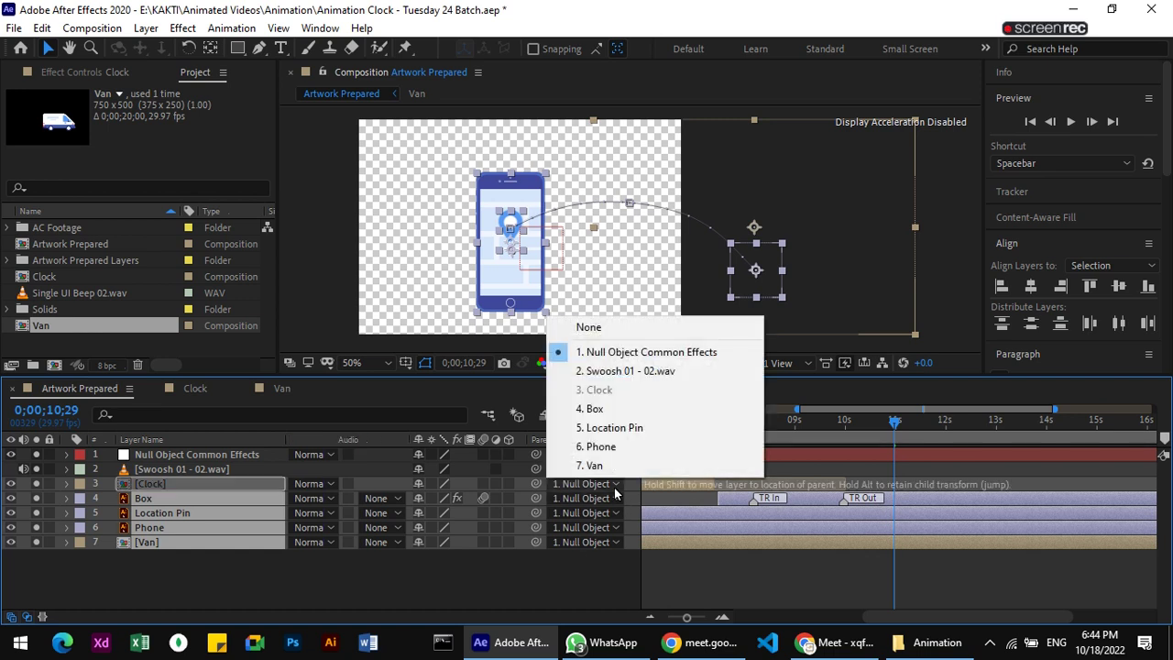
click(564, 578)
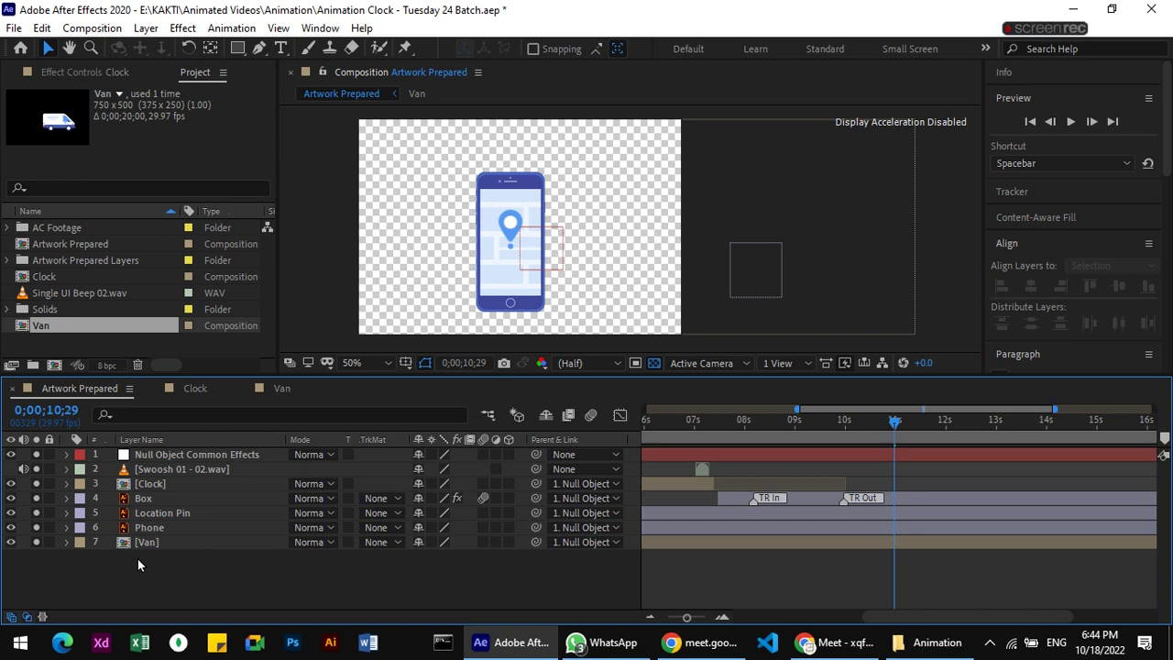
Keyframe the Null Object's Position at 10;29, then slide the whole scene left with a keyframe at 11;24.
click(161, 454)
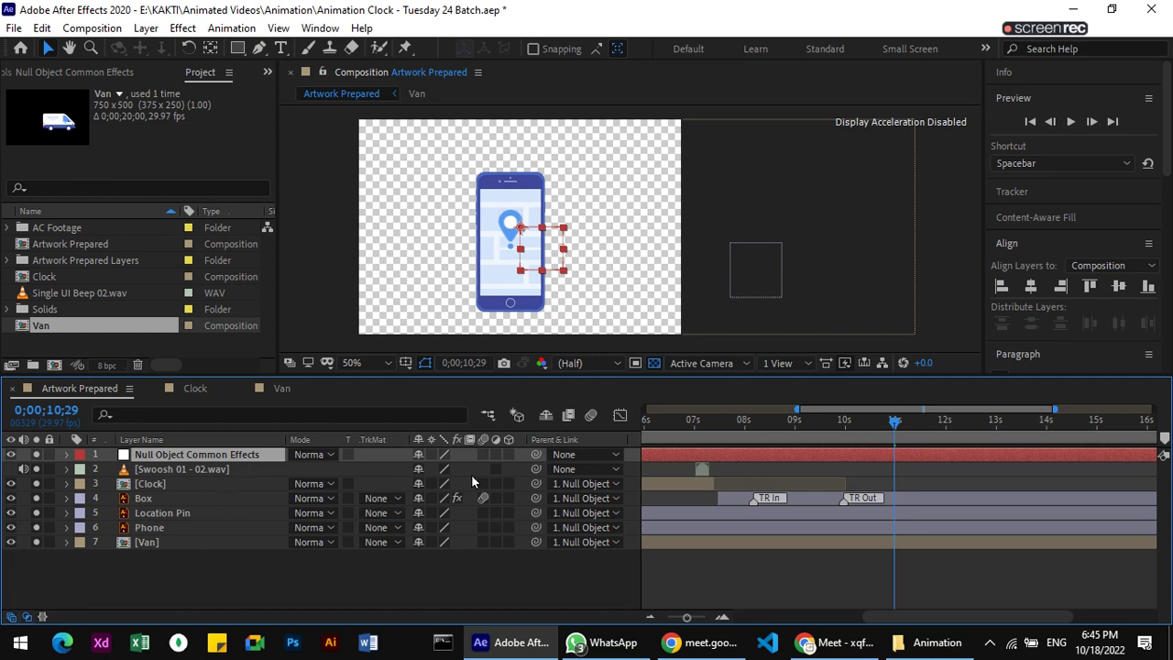
key(p)
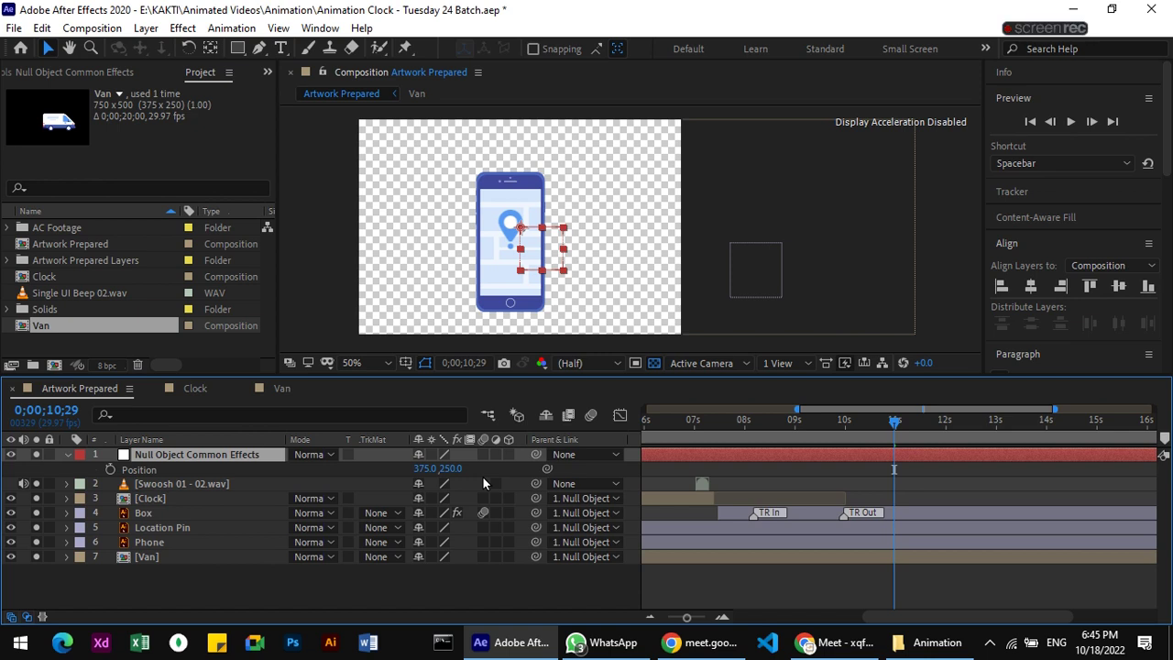
click(111, 469)
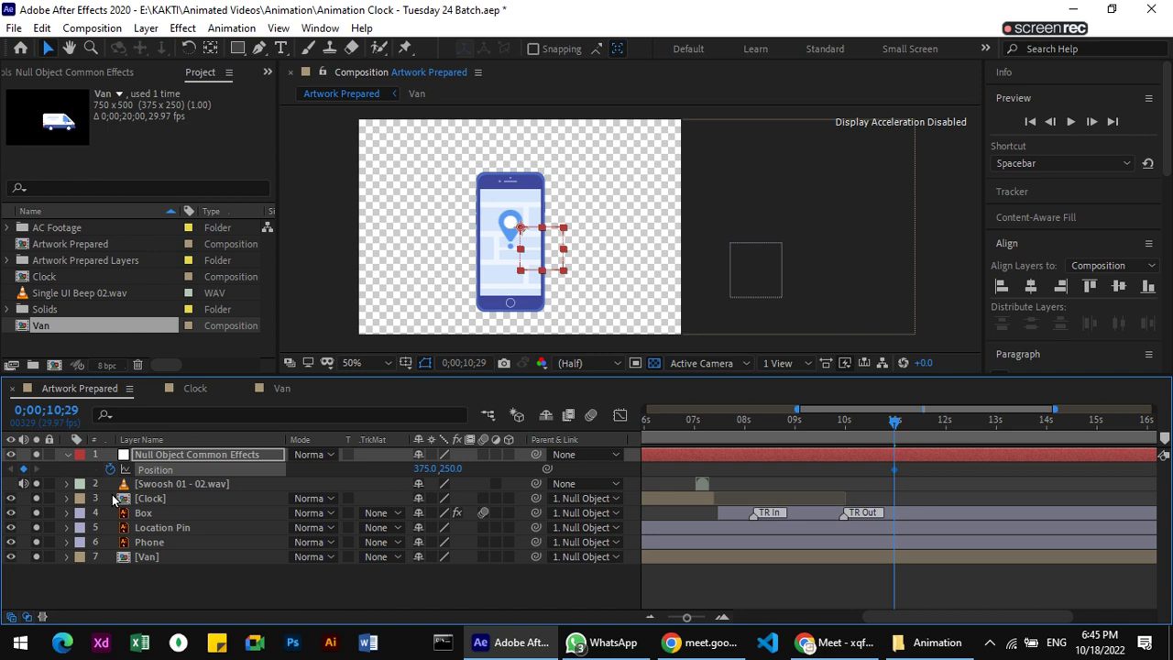
click(897, 424)
drag(897, 425, 945, 424)
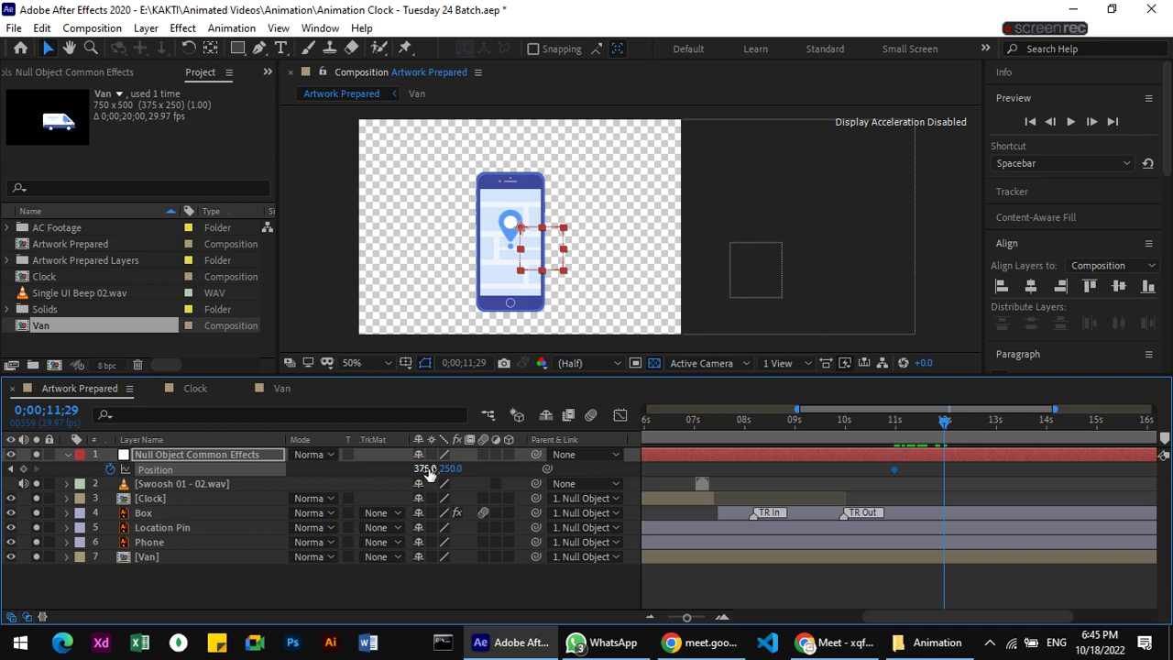
drag(427, 472, 311, 464)
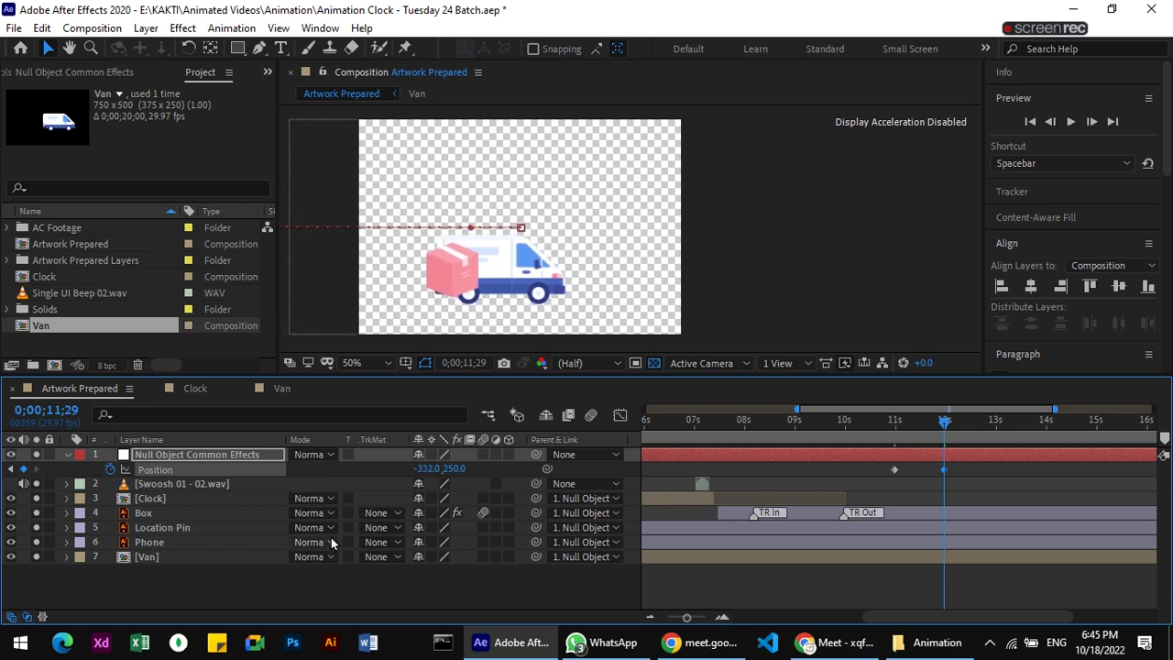
mouse_move(945, 423)
mouse_down()
mouse_move(877, 427)
mouse_move(938, 429)
mouse_up()
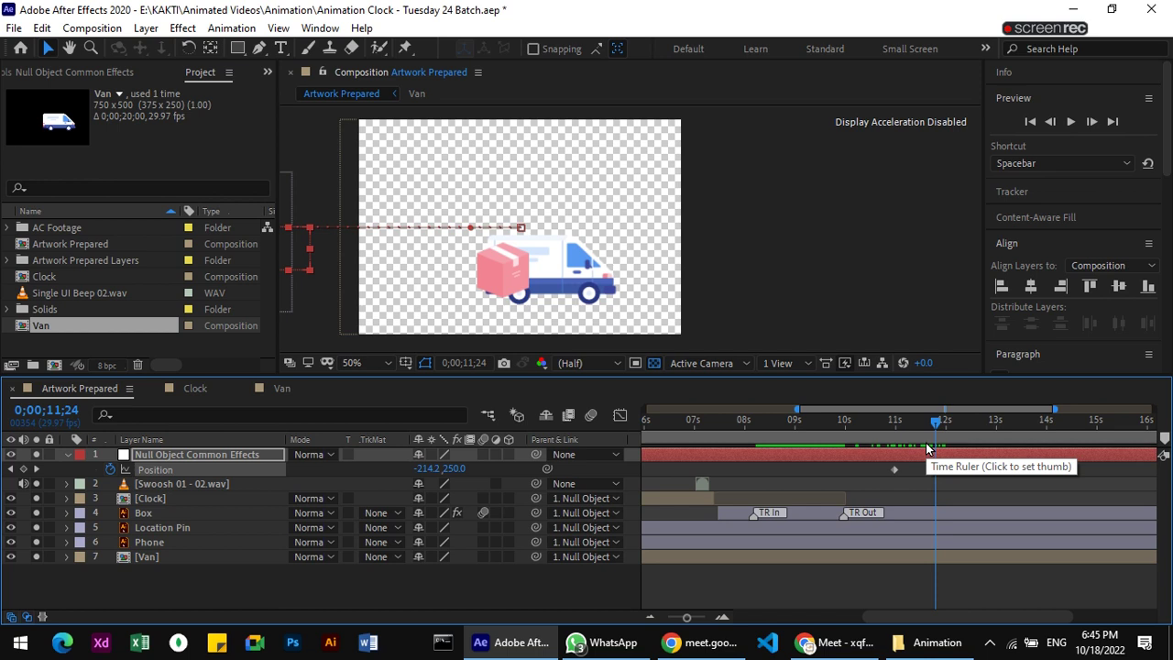
key(alt+shift+p)
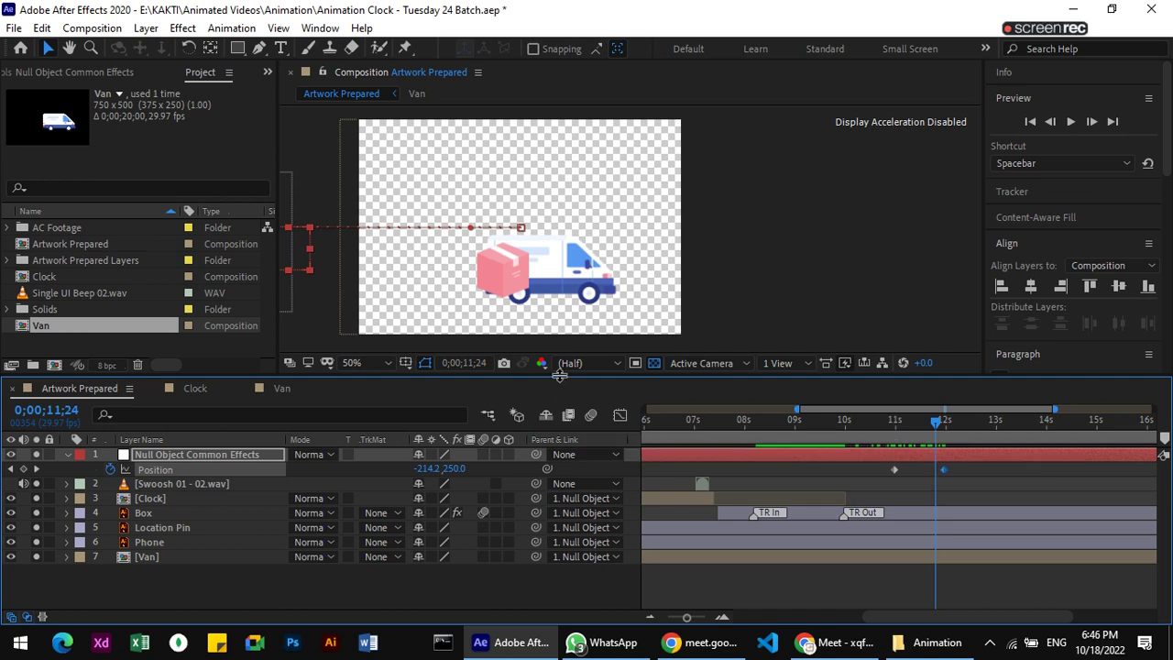
Move the Box layer up and right, checking its flight between 11;01 and 11;24.
click(769, 302)
click(175, 510)
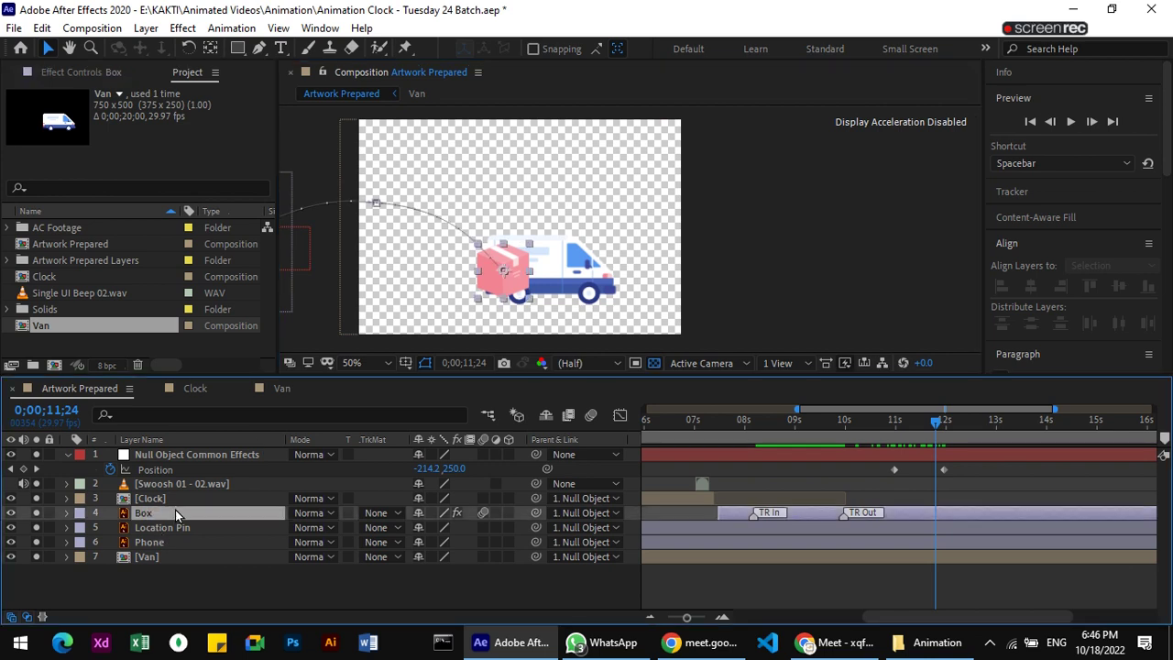
drag(507, 279, 538, 237)
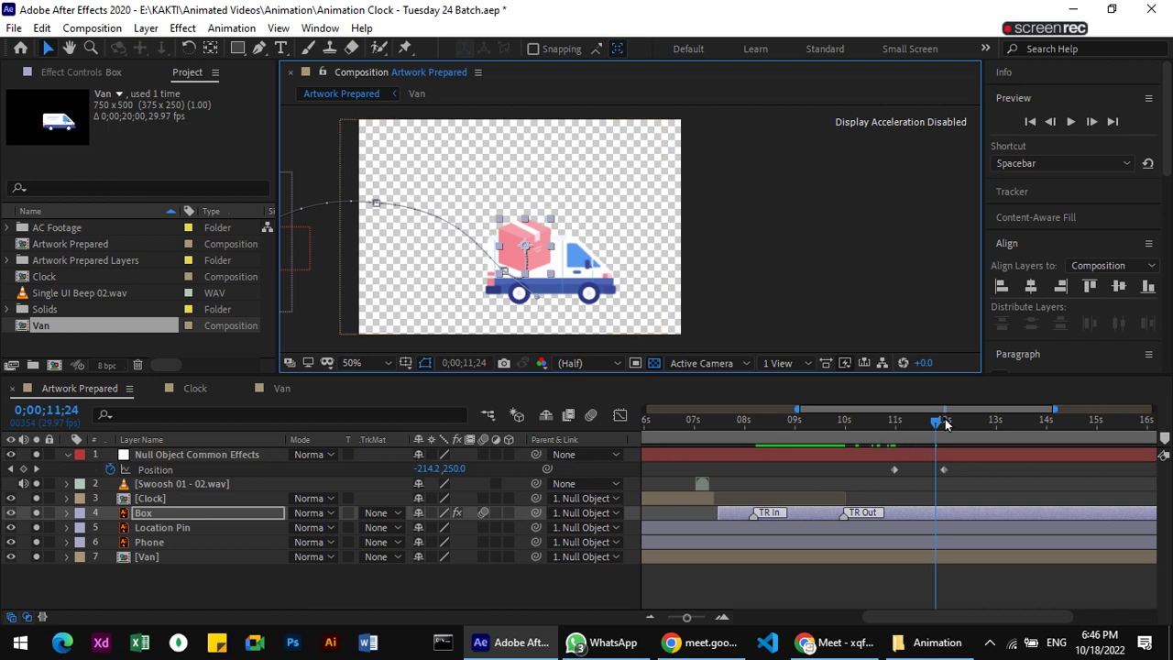
mouse_move(936, 424)
mouse_down()
mouse_move(896, 430)
mouse_move(922, 423)
mouse_up()
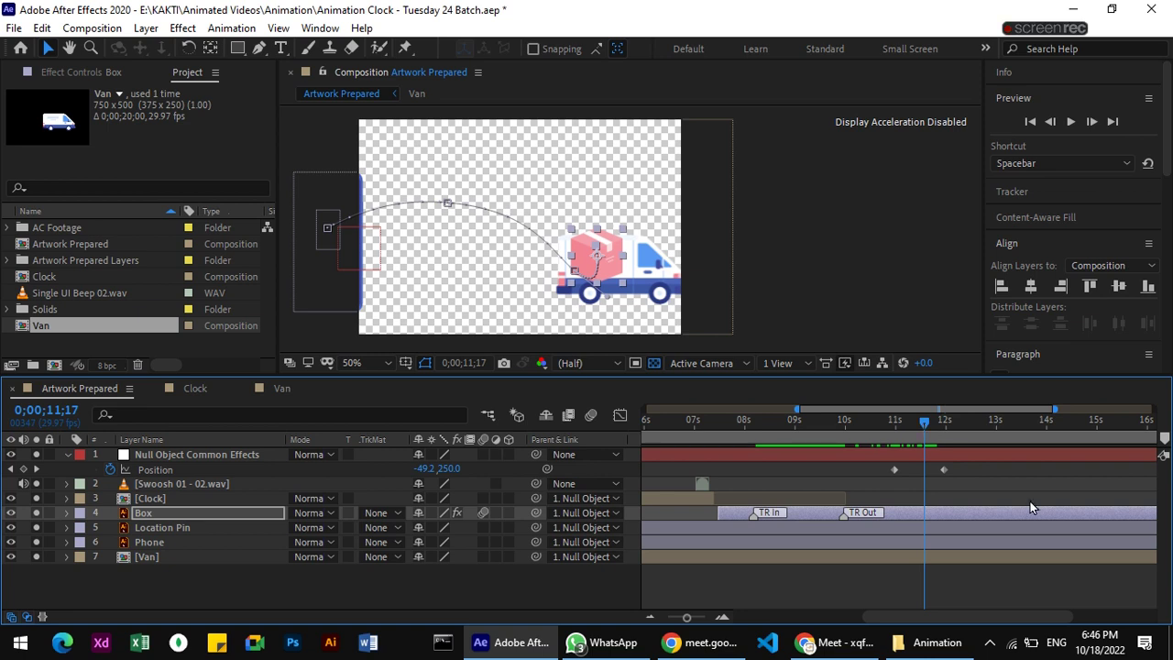
key(space)
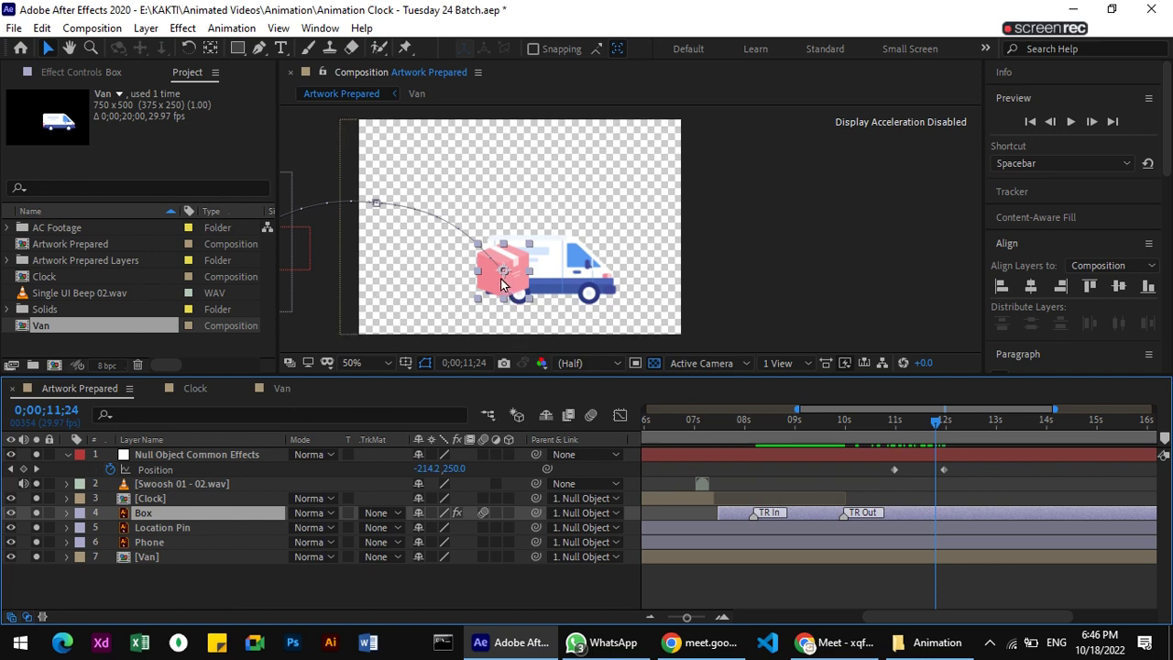
At 11;24, move the box from the cab to above the van and flatten its flight arc.
mouse_move(502, 272)
mouse_down()
mouse_move(528, 240)
mouse_move(534, 261)
mouse_up()
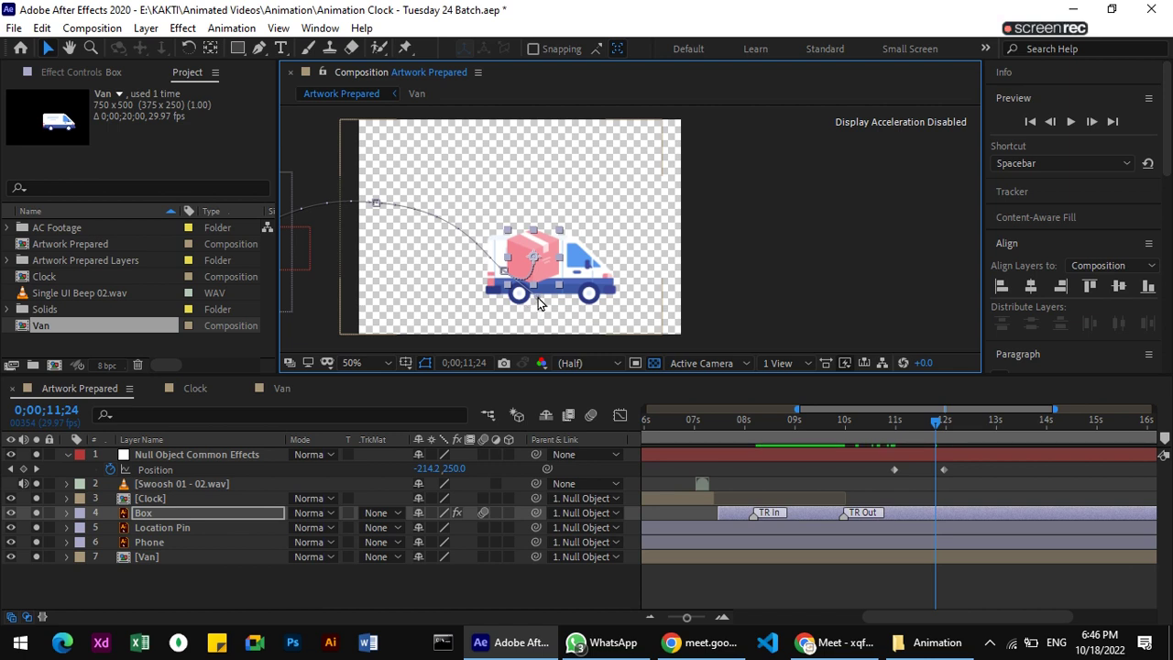
click(539, 272)
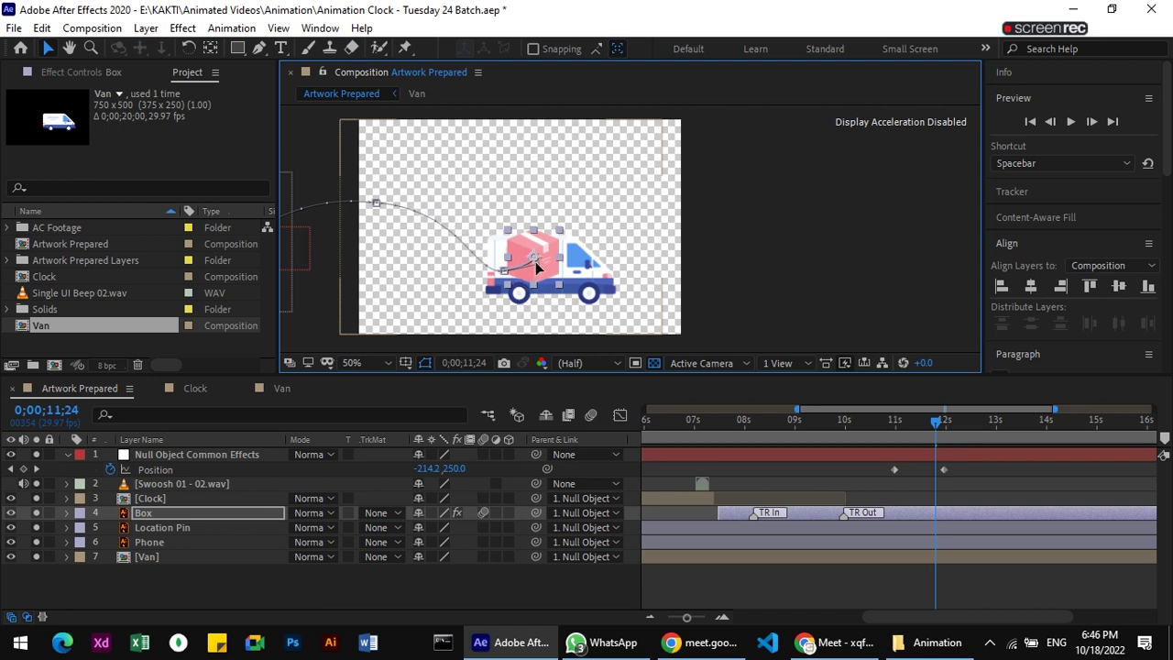
mouse_move(505, 276)
mouse_down()
mouse_move(506, 236)
mouse_move(528, 229)
mouse_move(529, 249)
mouse_up()
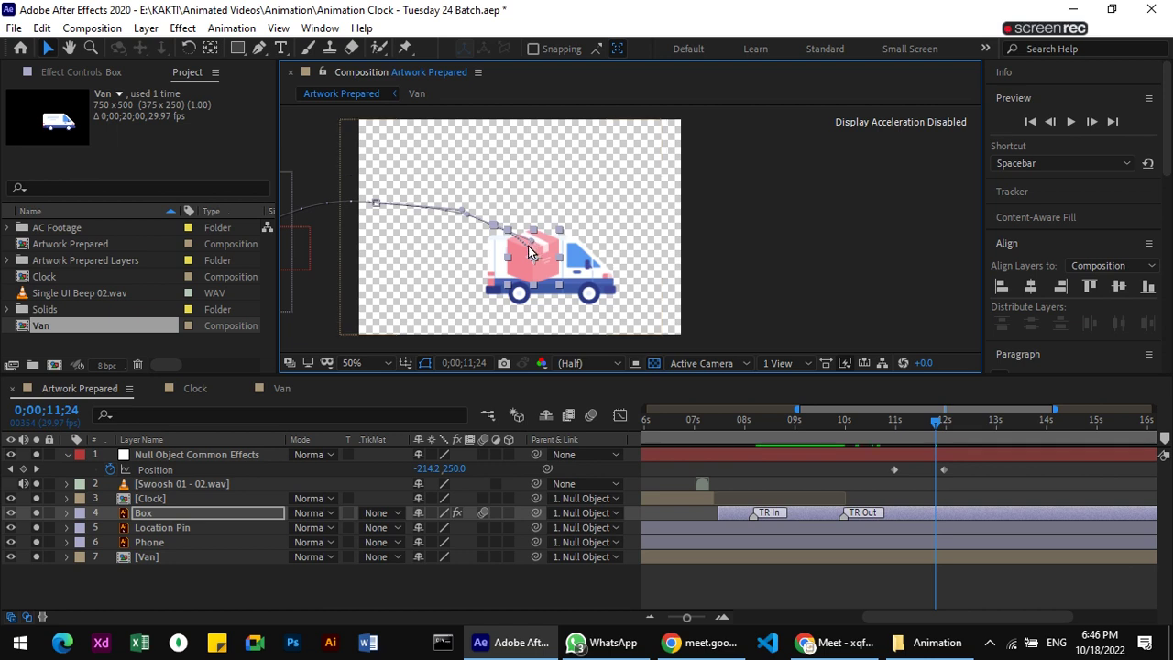
Back in the Selection tool, reselect the box and nudge it down onto the van.
click(259, 47)
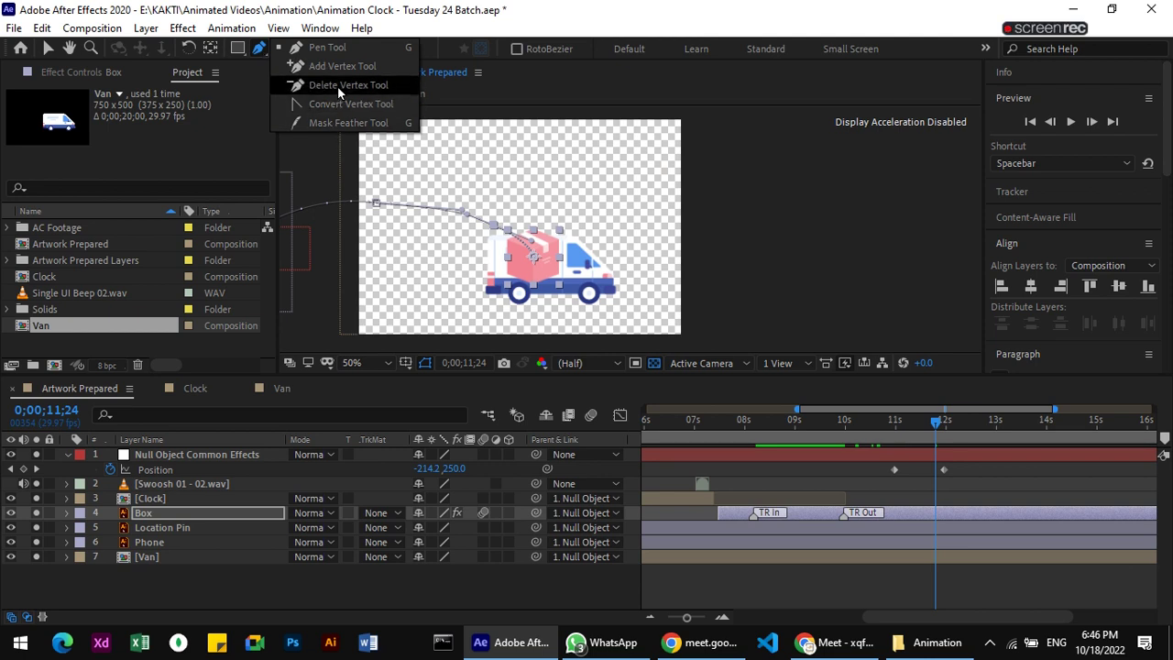
click(266, 52)
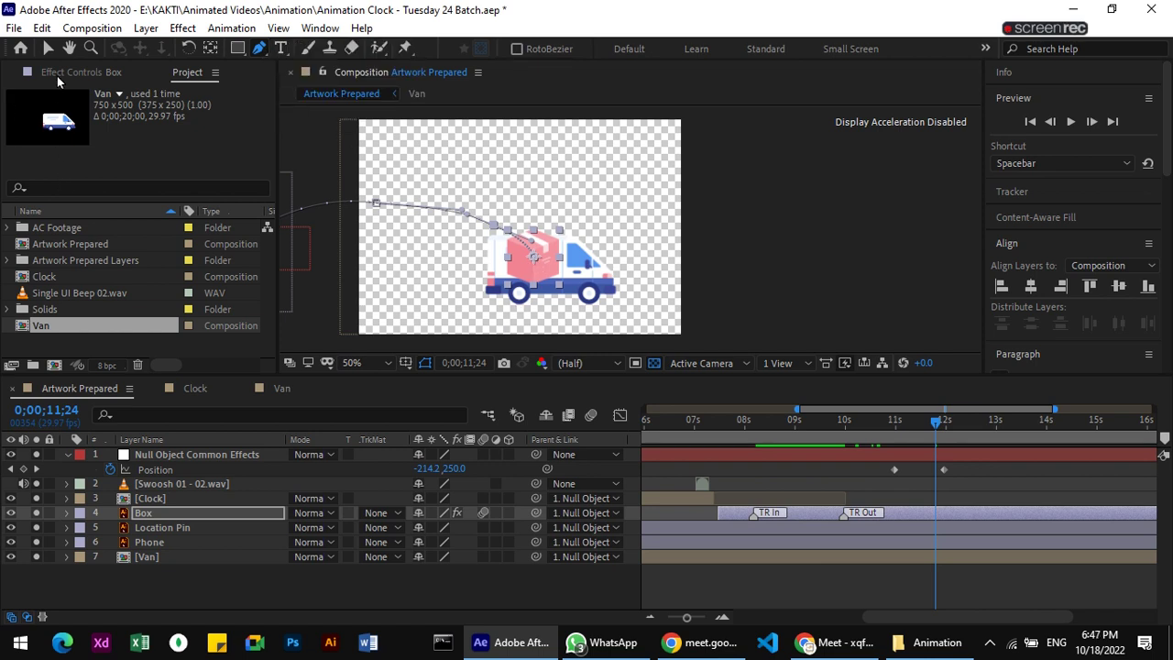
click(55, 50)
click(783, 284)
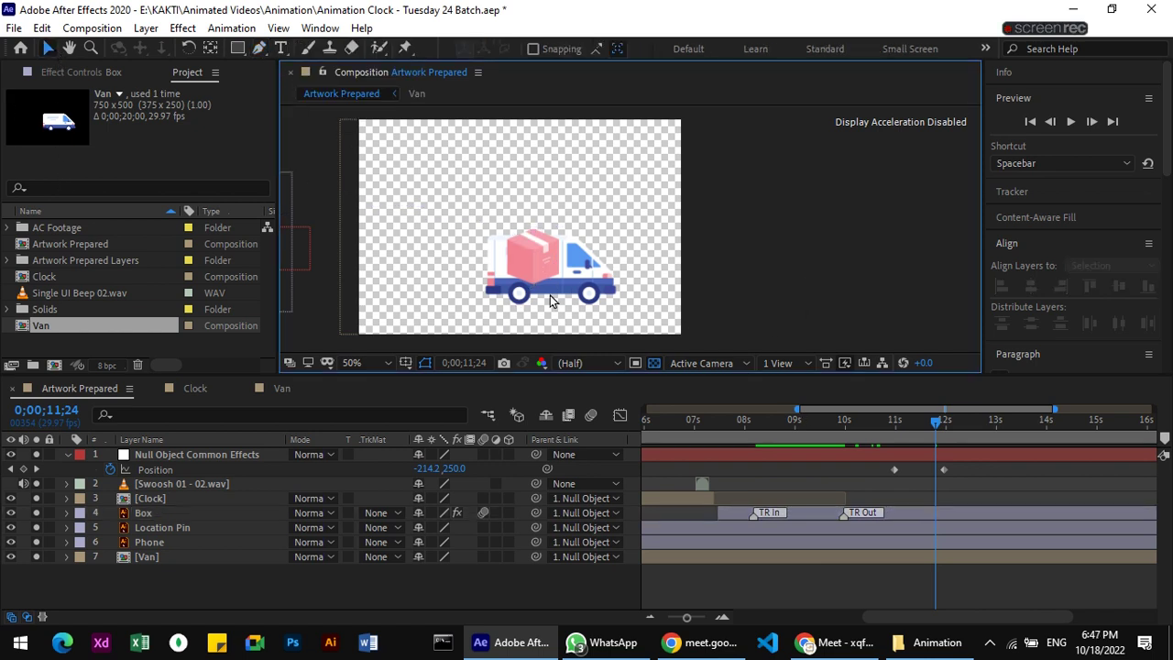
click(542, 266)
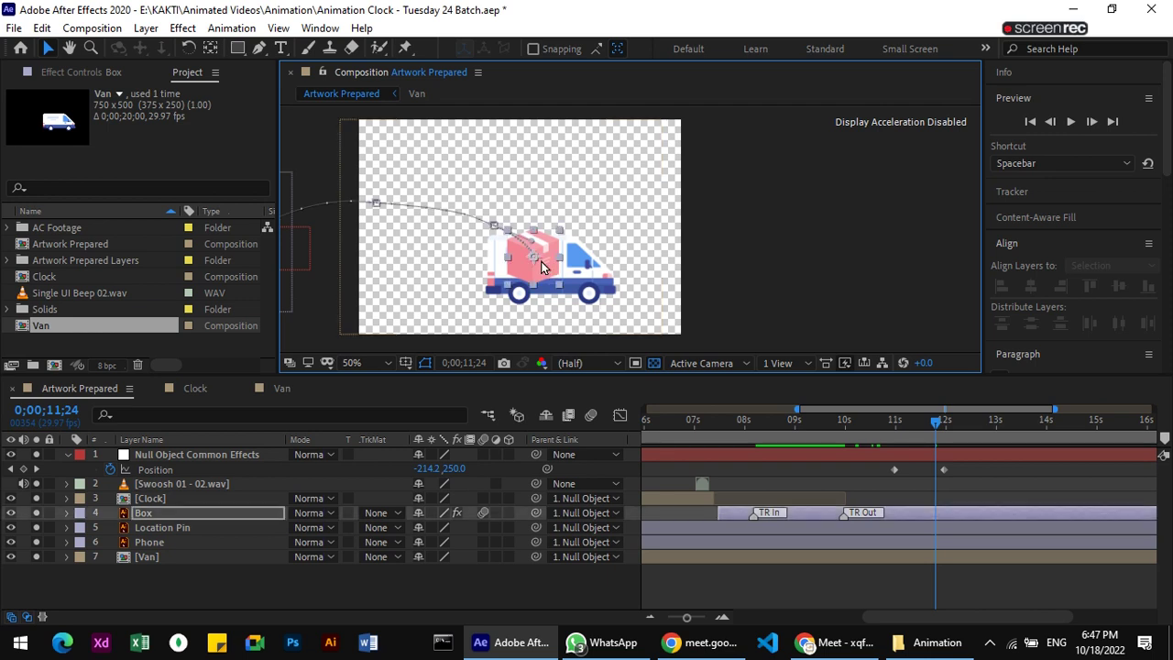
drag(538, 273, 536, 265)
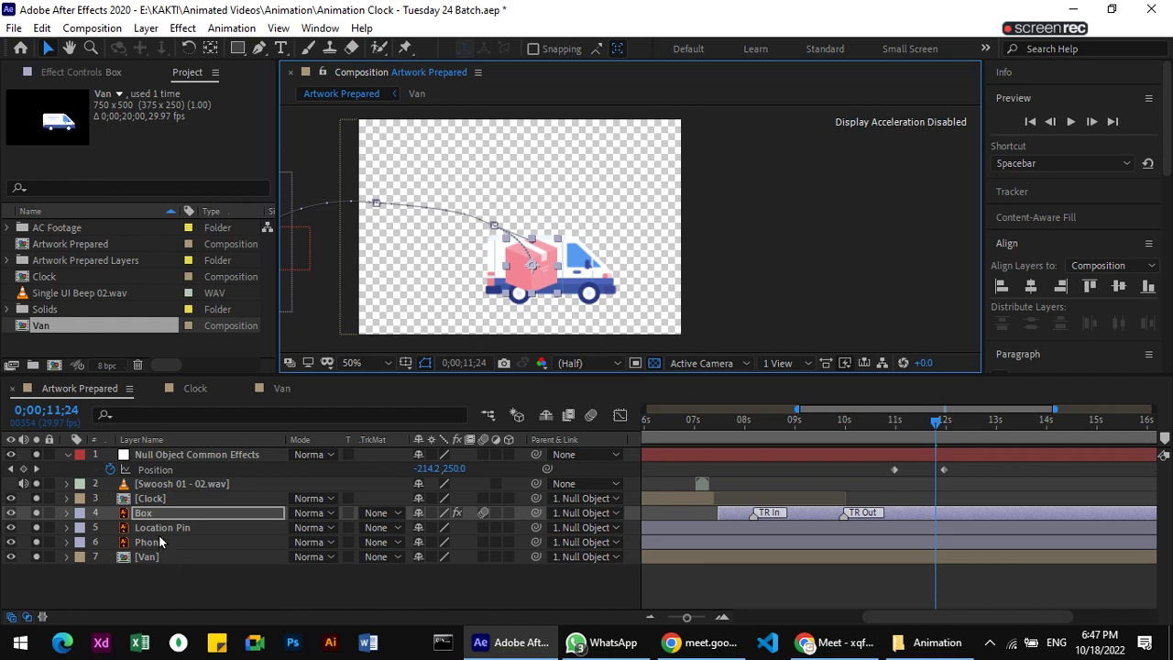
Move the Van layer above Box and scrub around 11;17 to see the box enter the van.
click(174, 559)
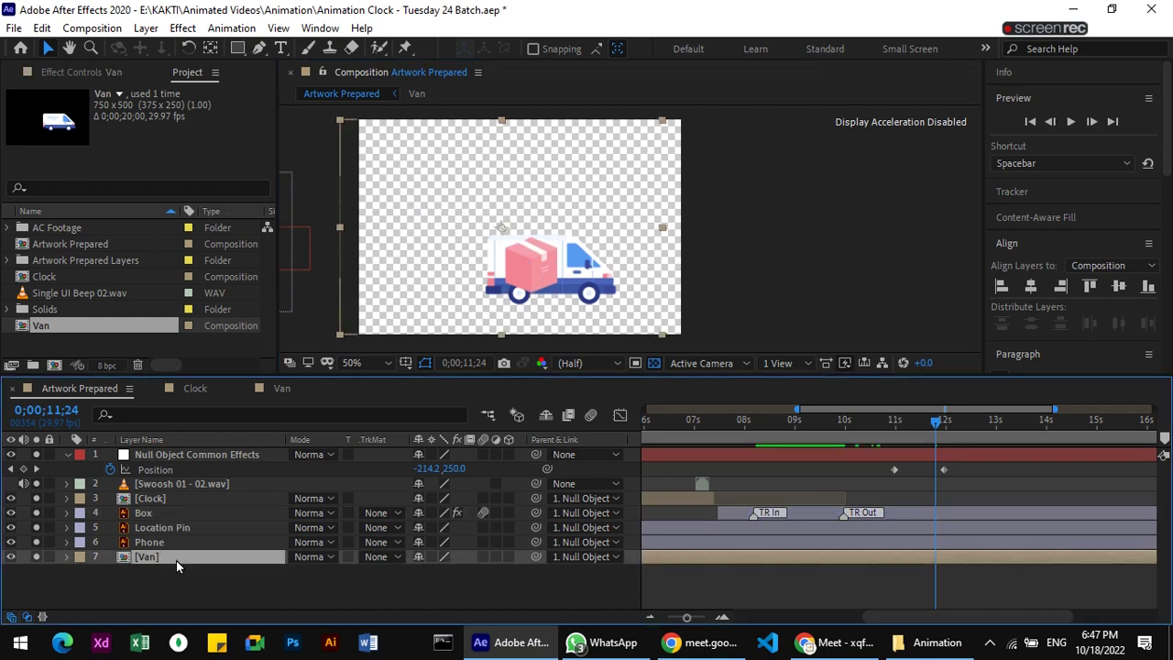
drag(176, 560, 189, 511)
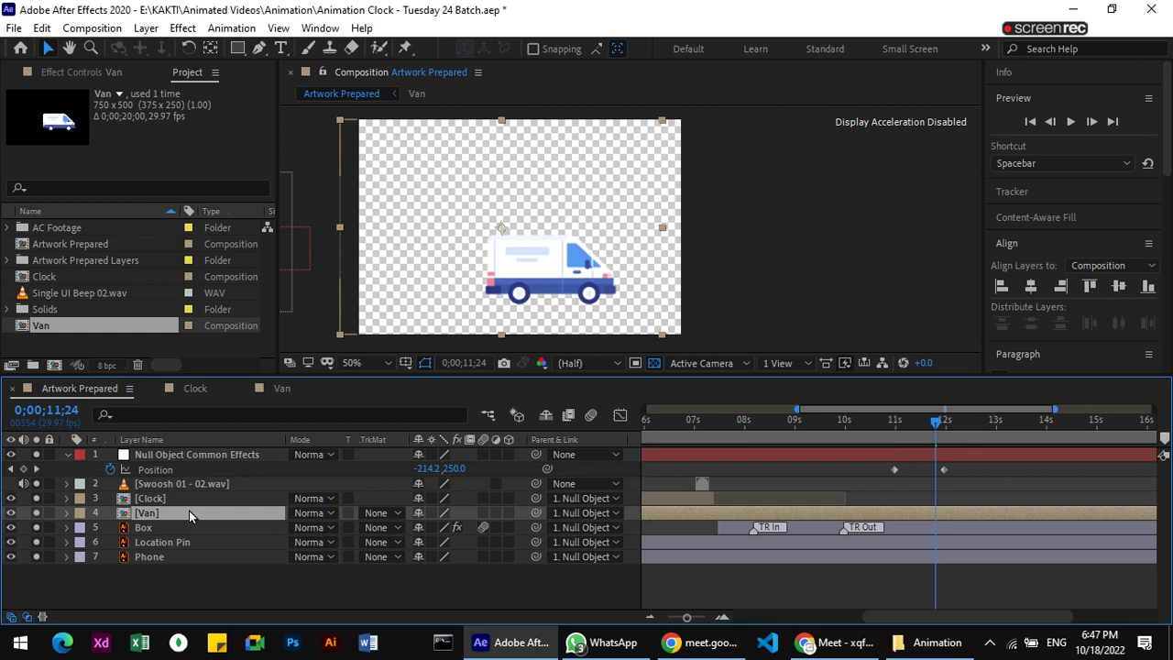
mouse_move(936, 424)
mouse_down()
mouse_move(916, 406)
mouse_move(942, 412)
mouse_move(738, 399)
mouse_up()
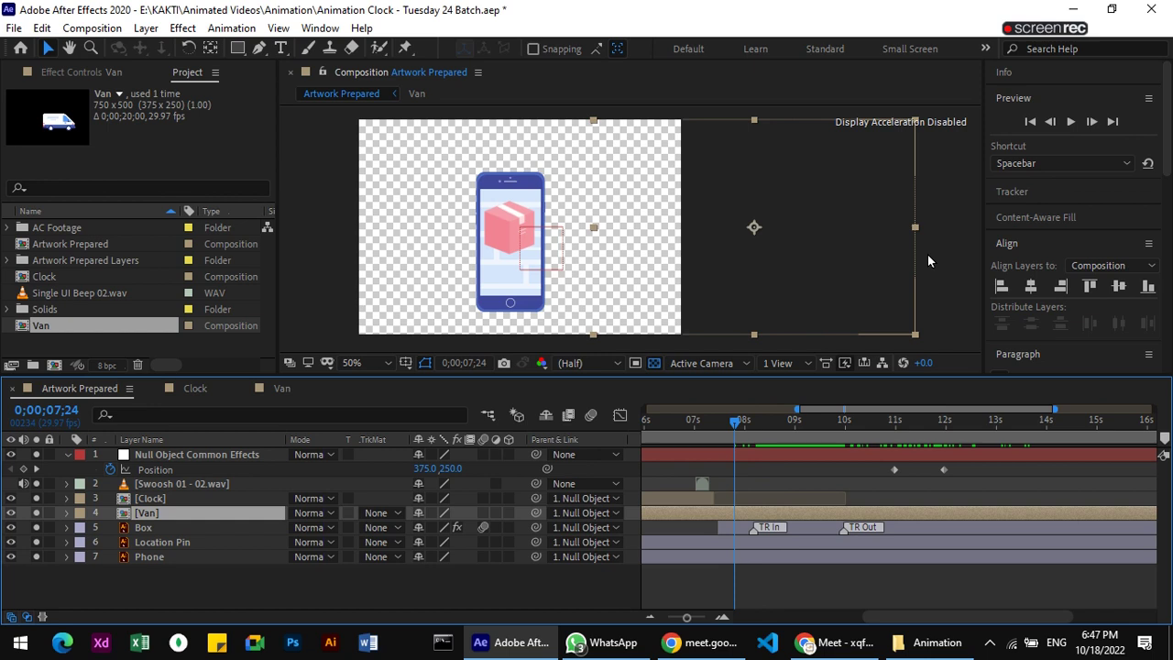
Play back the animation from the Preview panel.
scroll(928, 261, up, 2)
scroll(927, 261, up, 2)
scroll(927, 254, down, 2)
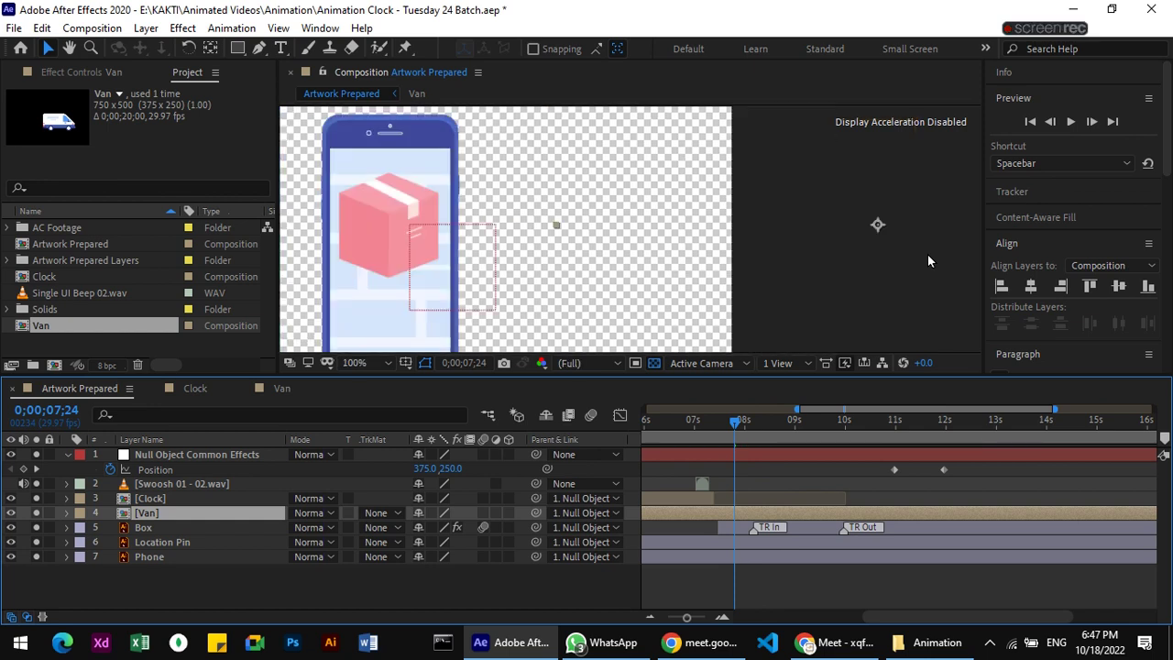
click(1072, 122)
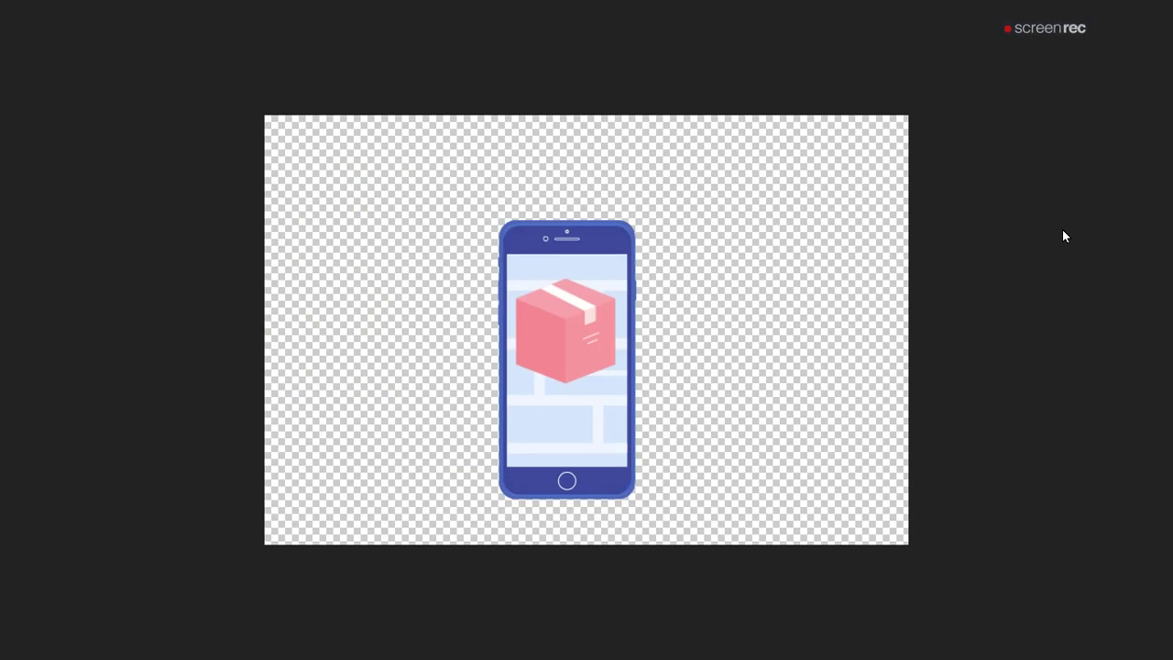
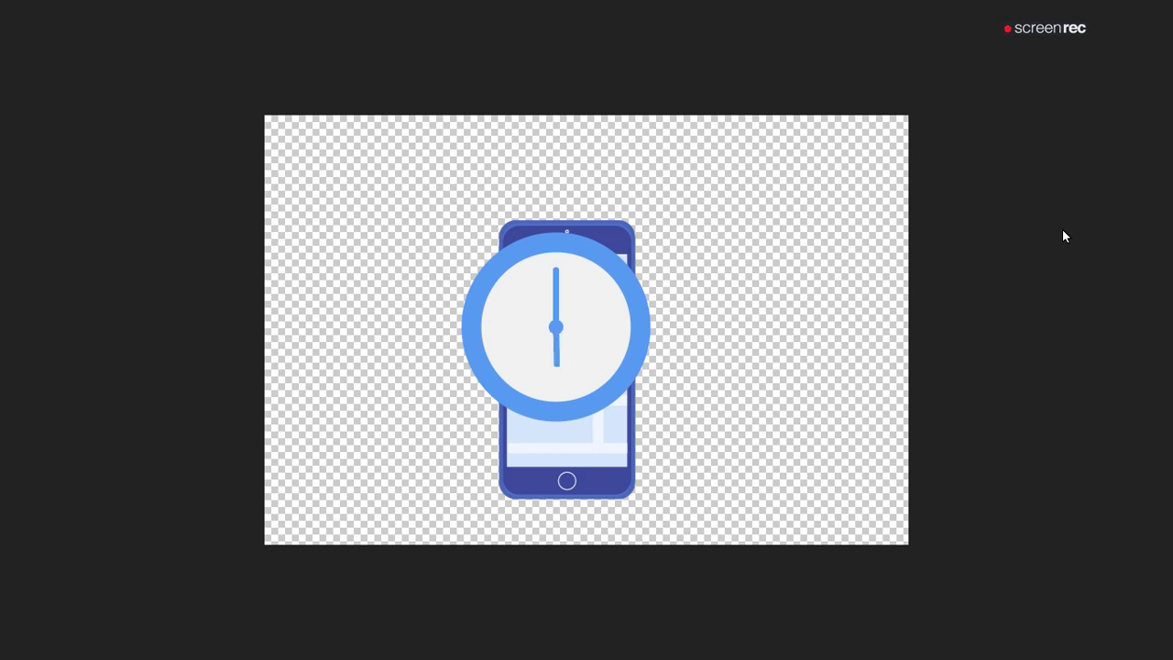
Exit the full-screen clock preview and return to the Google Meet call.
click(891, 346)
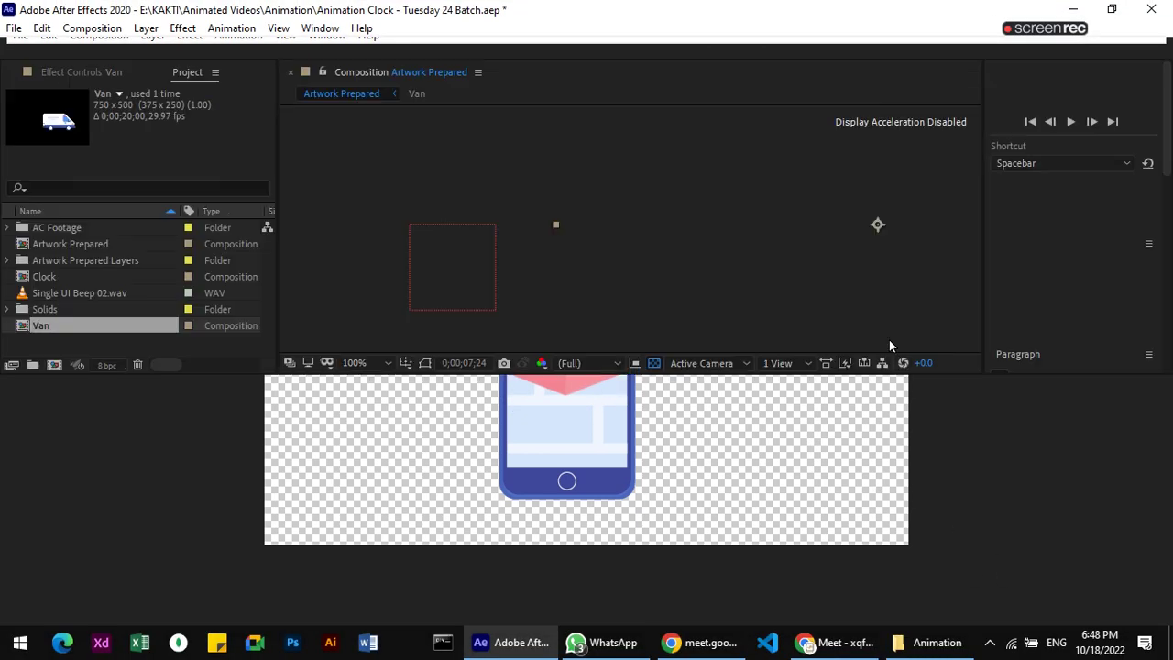
click(836, 645)
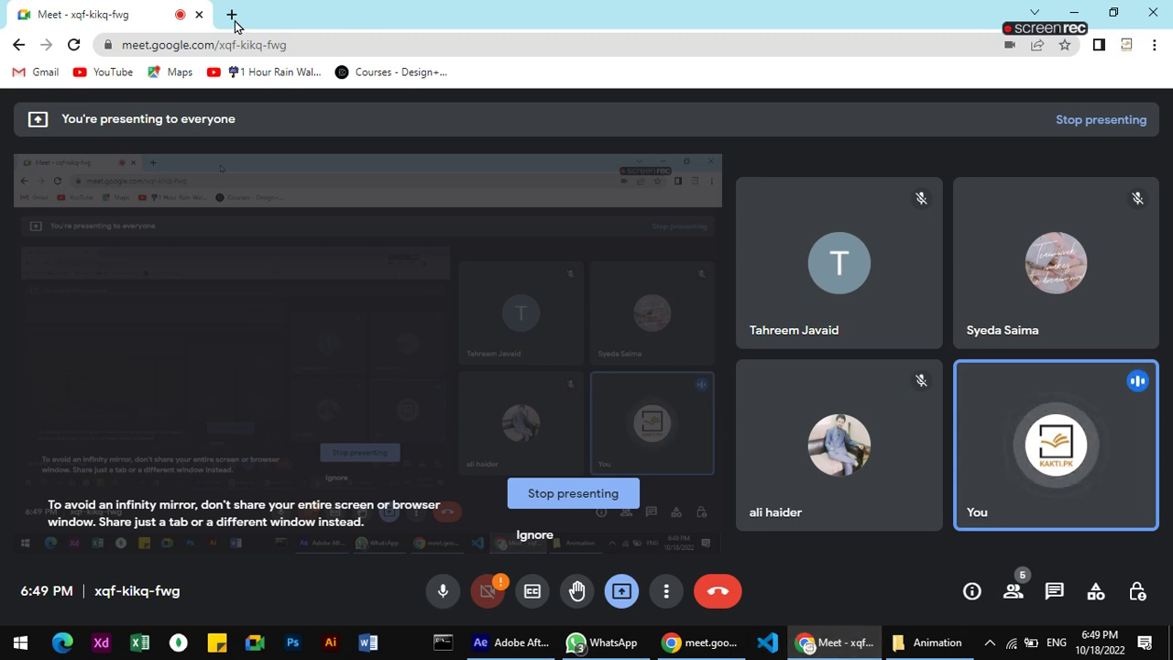
Search Google for 'web design banners' in a new tab.
click(232, 14)
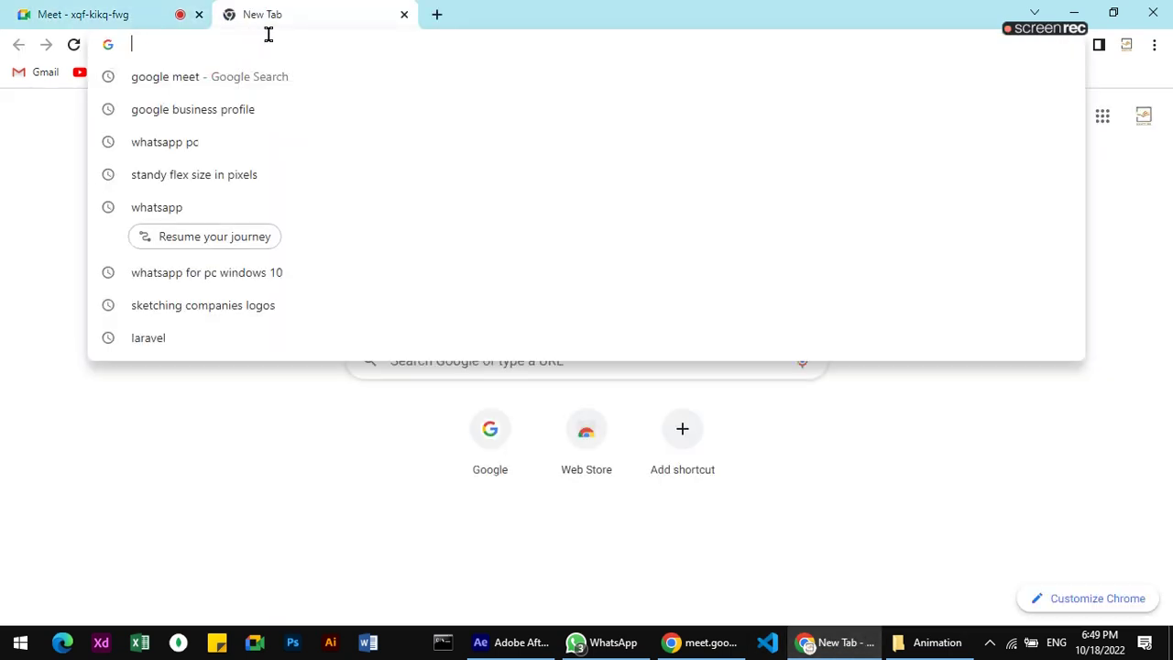
text(web ba)
key(BackSpace)
key(BackSpace)
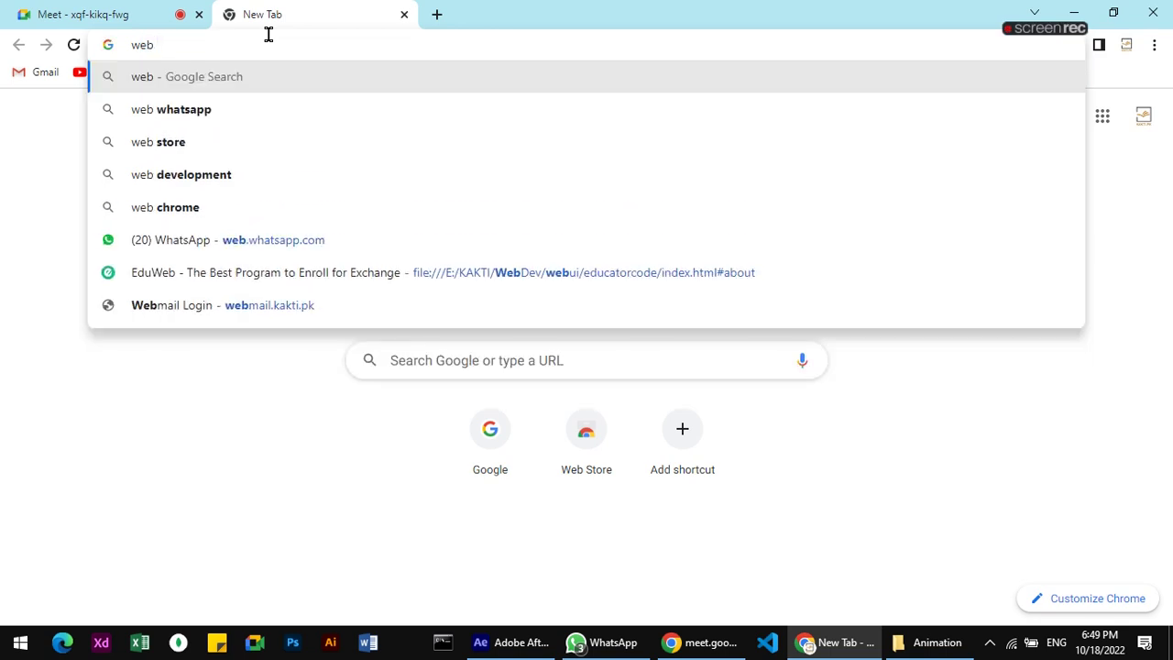
text(design banners)
key(Return)
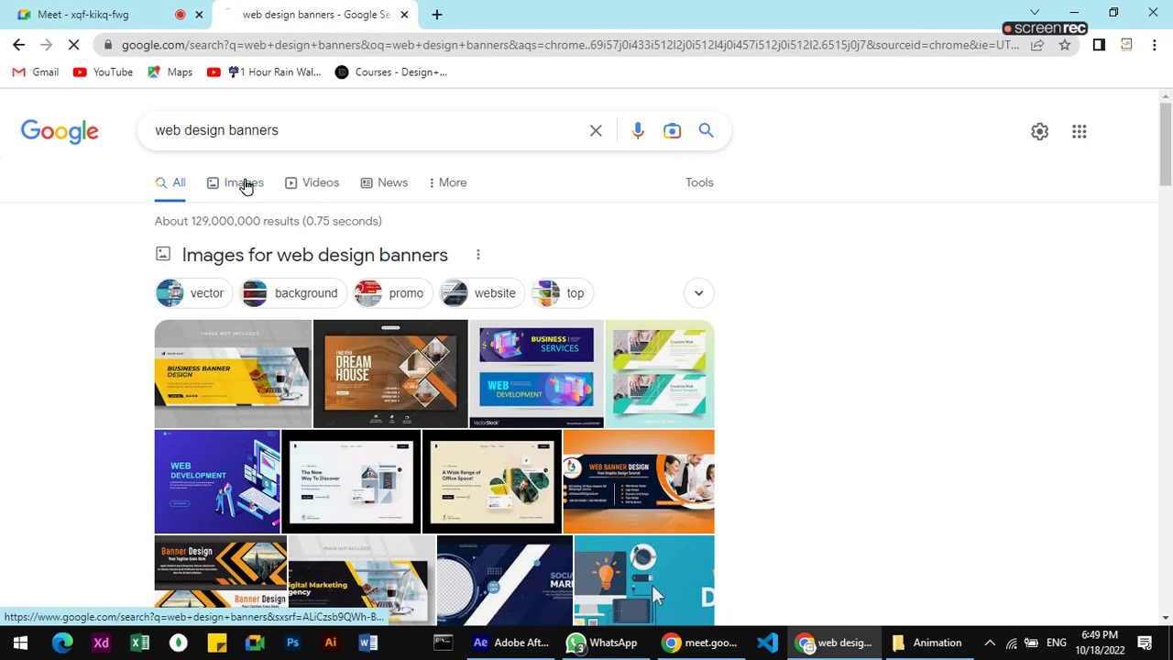
Show image results and preview the Free PSD Templates web design banner.
click(244, 183)
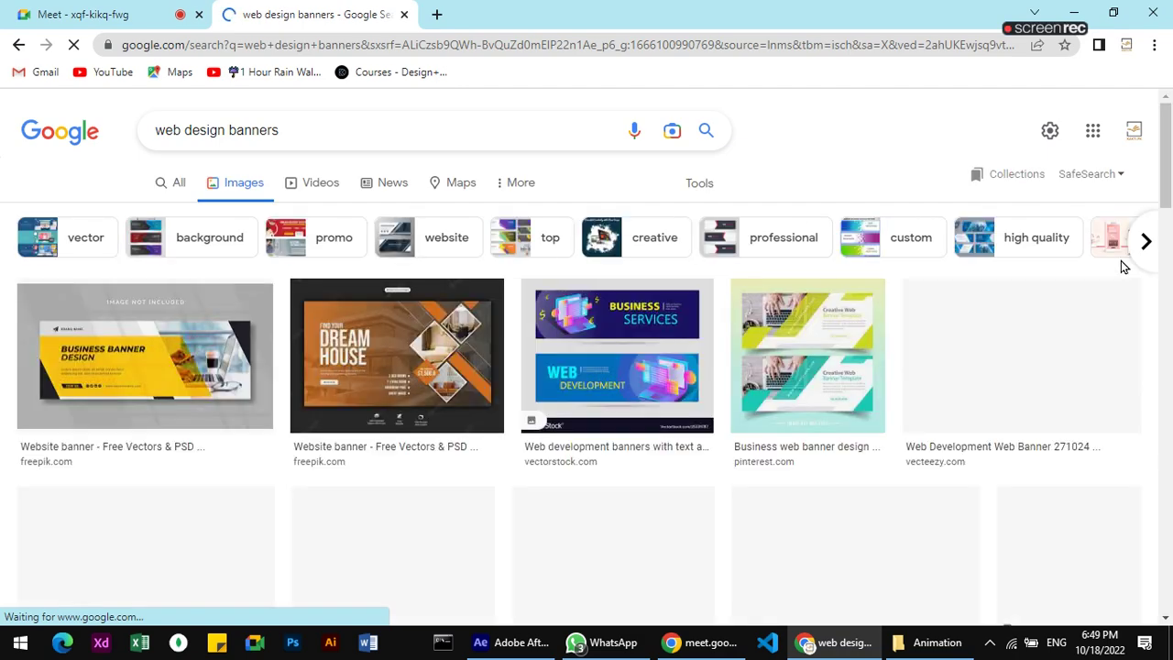
mouse_move(1168, 183)
mouse_down()
mouse_move(1167, 385)
mouse_move(1169, 362)
mouse_up()
click(550, 284)
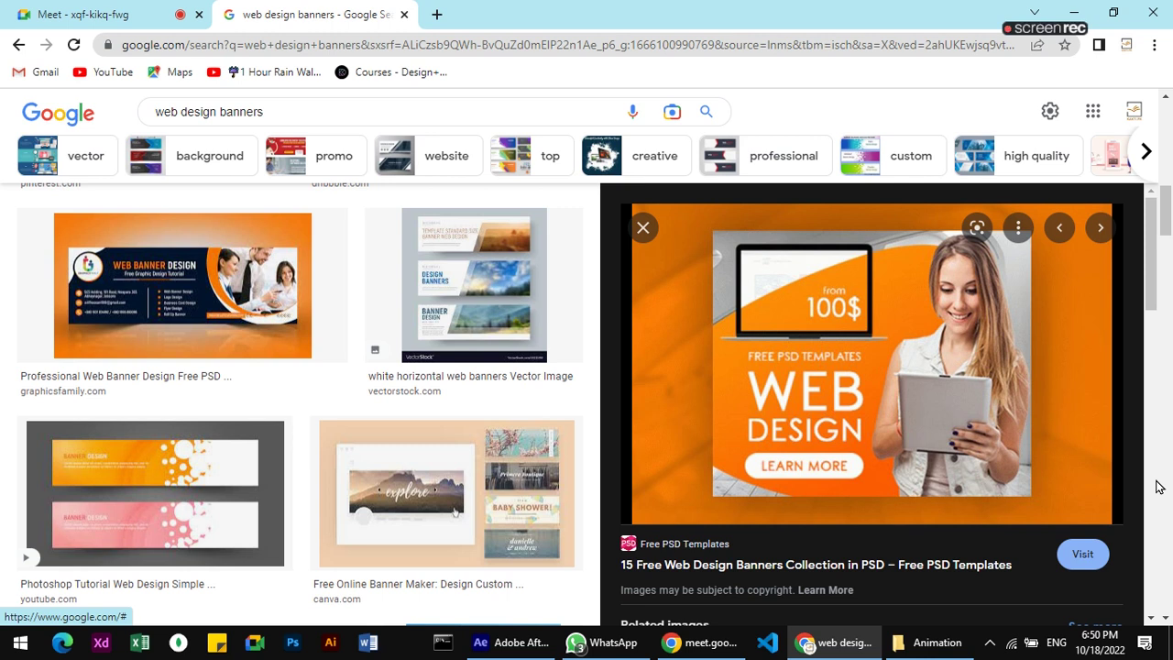
Preview the Professional Web Banner, 50+ Banner Design Ideas, and Canva Webinar Conference banners.
click(120, 319)
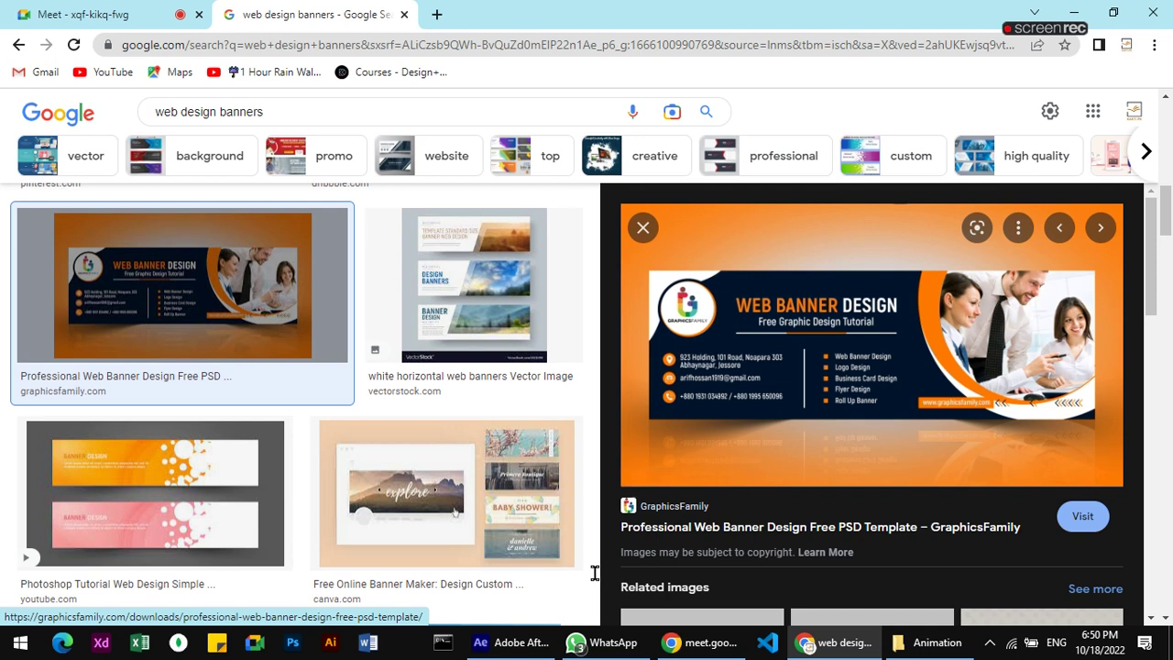
drag(1167, 215, 1167, 335)
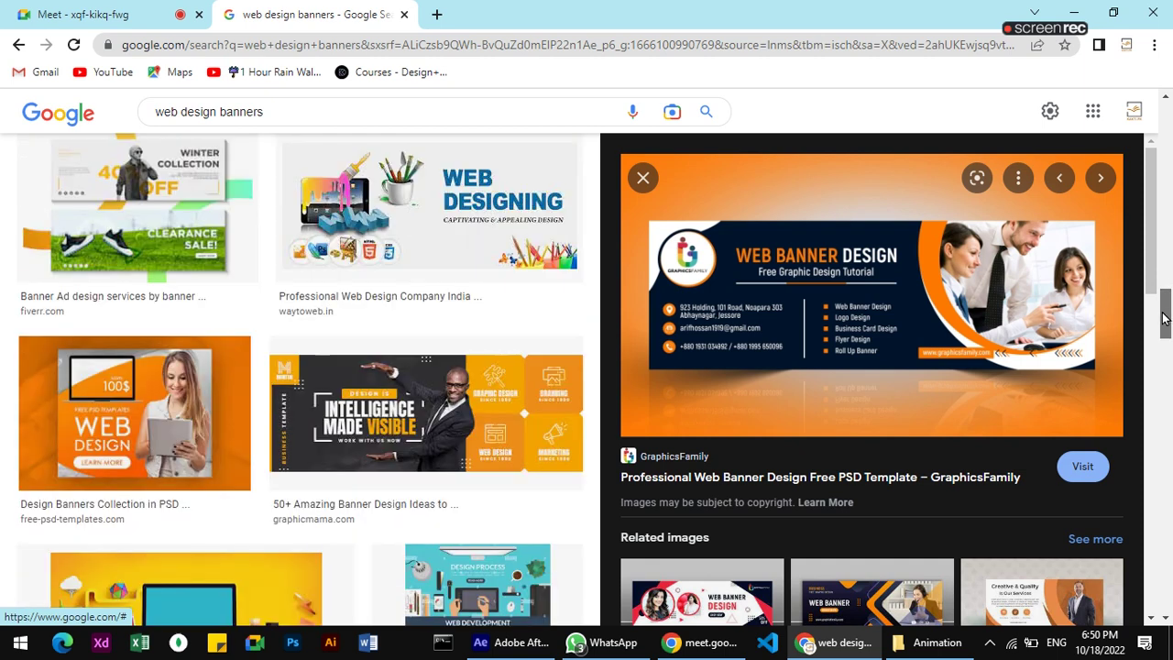
click(577, 393)
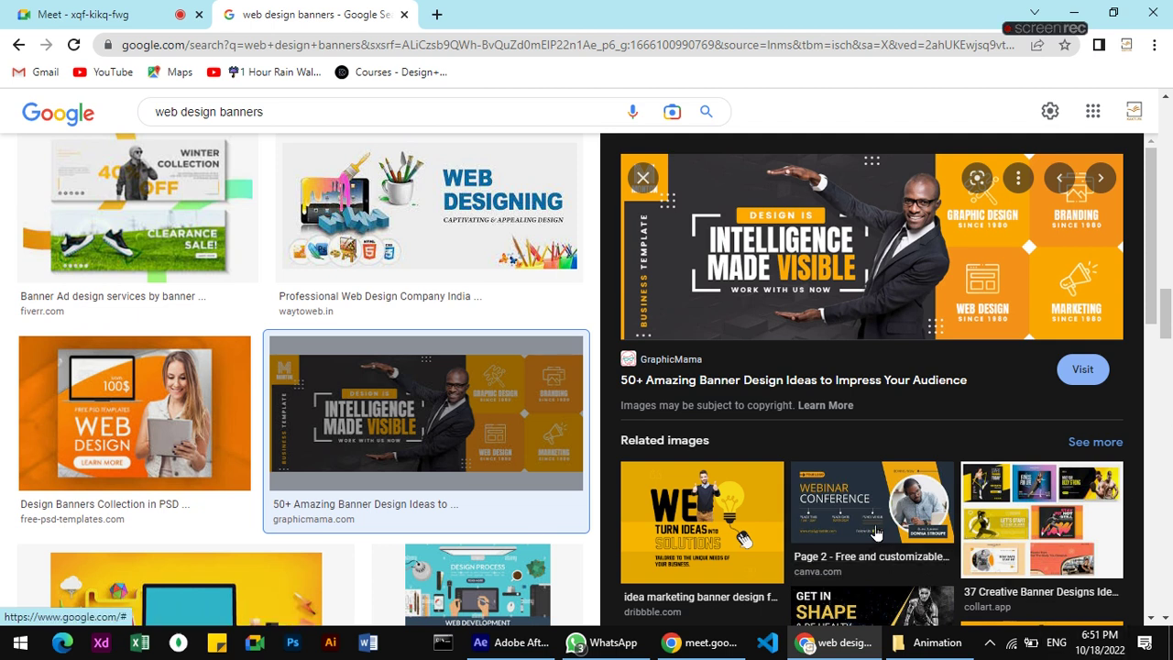
click(857, 496)
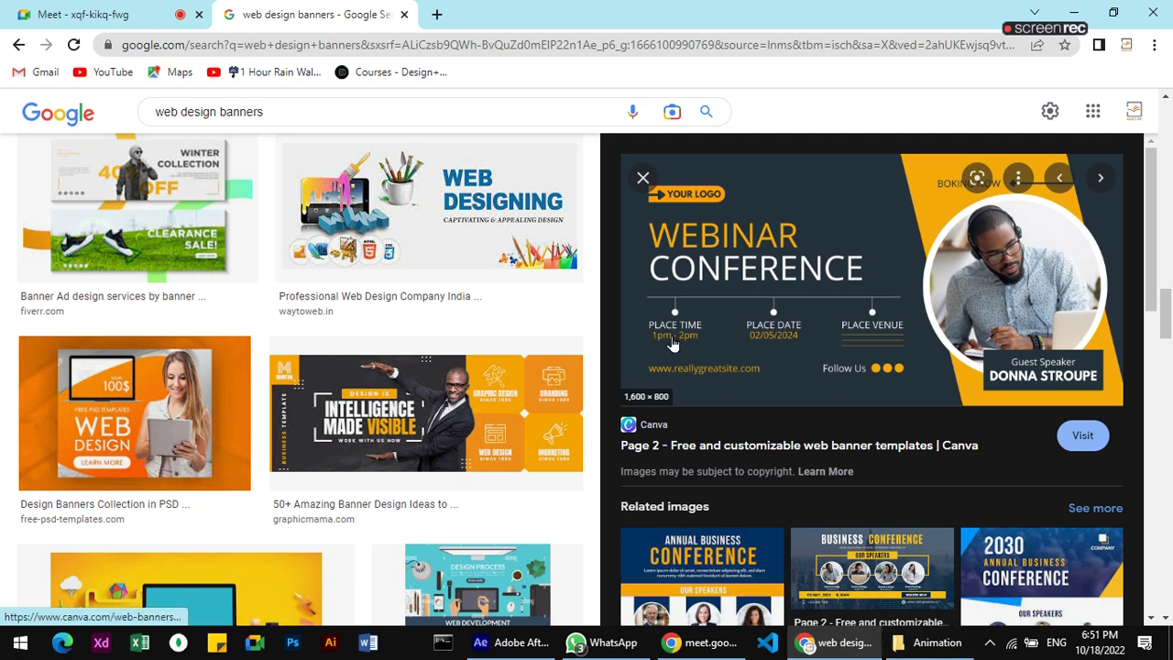
Glance at the Google Meet presentation, then return to the banner image results.
click(144, 8)
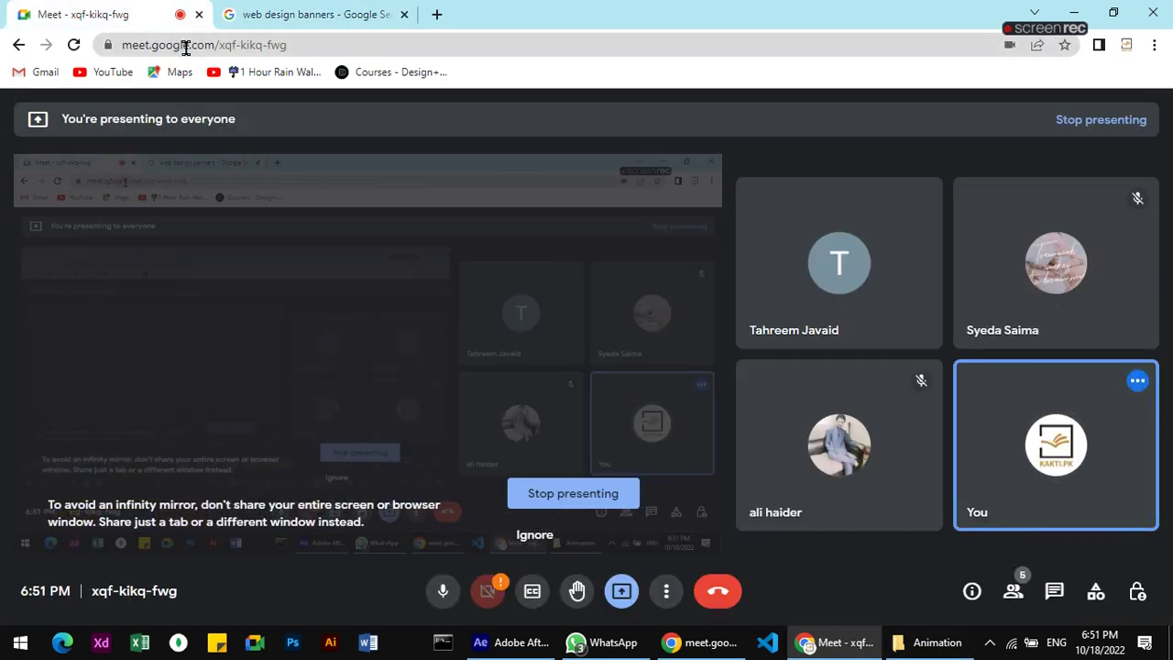
click(308, 8)
click(113, 8)
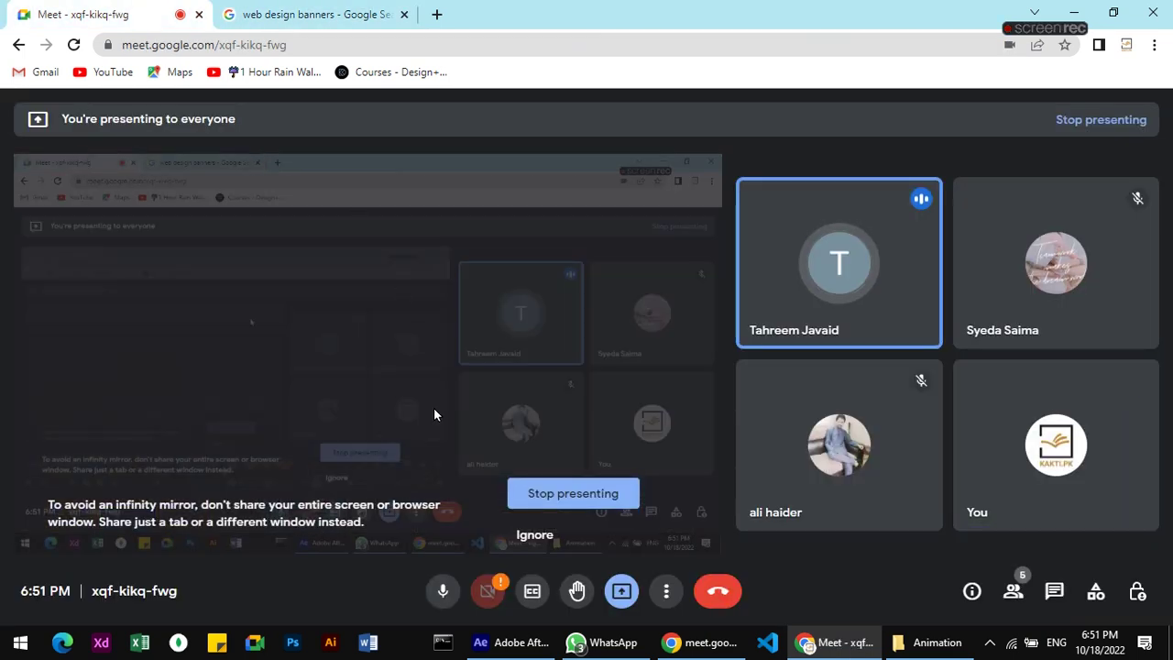
click(355, 11)
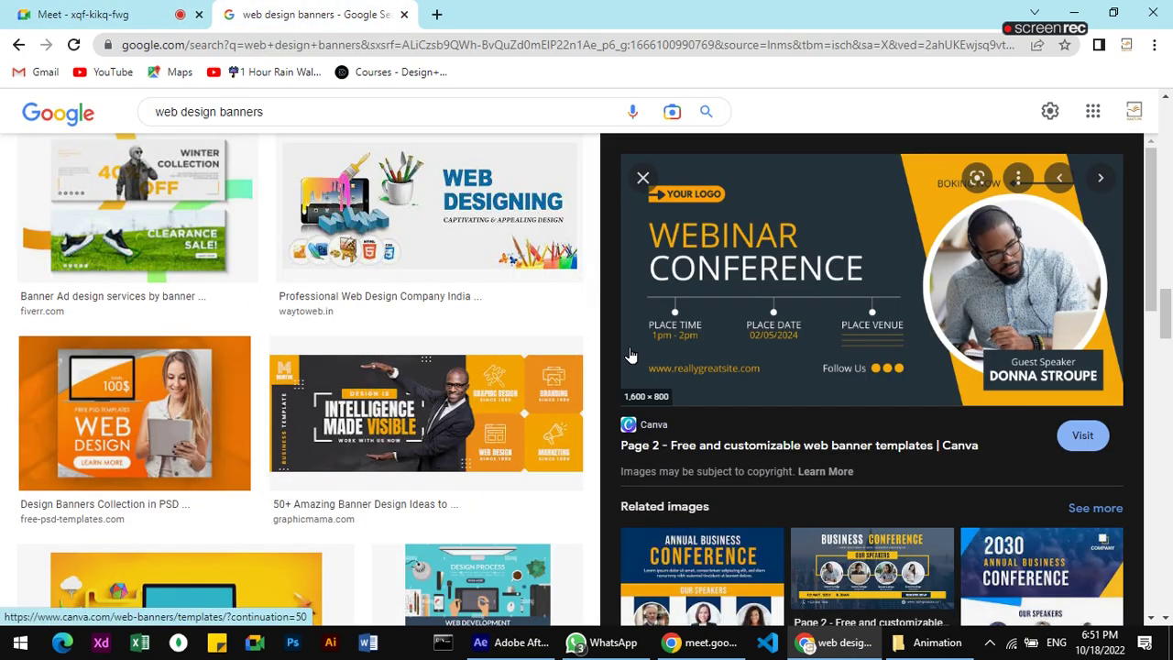
Switch to WhatsApp, look through the group chats, and open Batch 23 | Graphic Design.
click(610, 647)
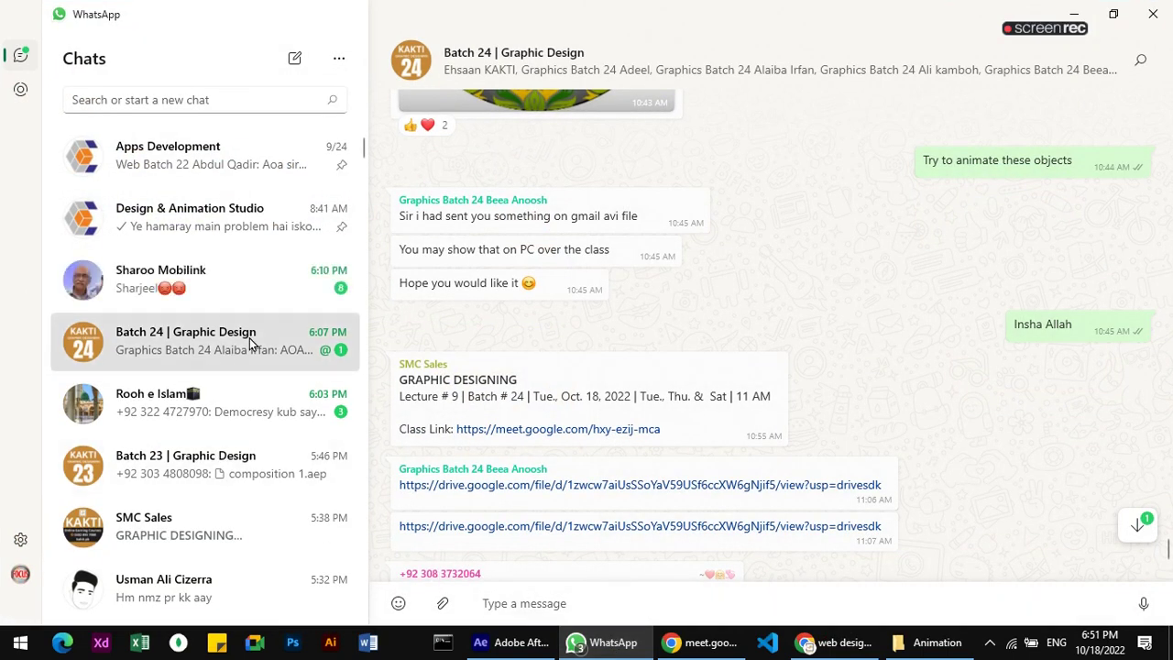
click(256, 414)
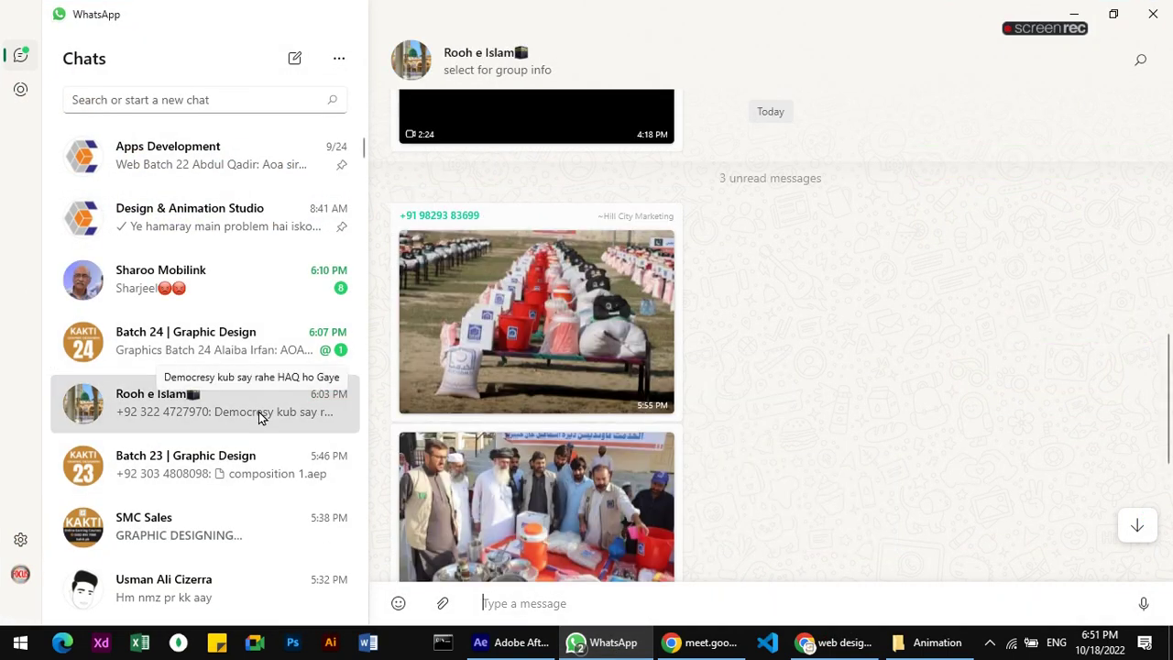
click(254, 350)
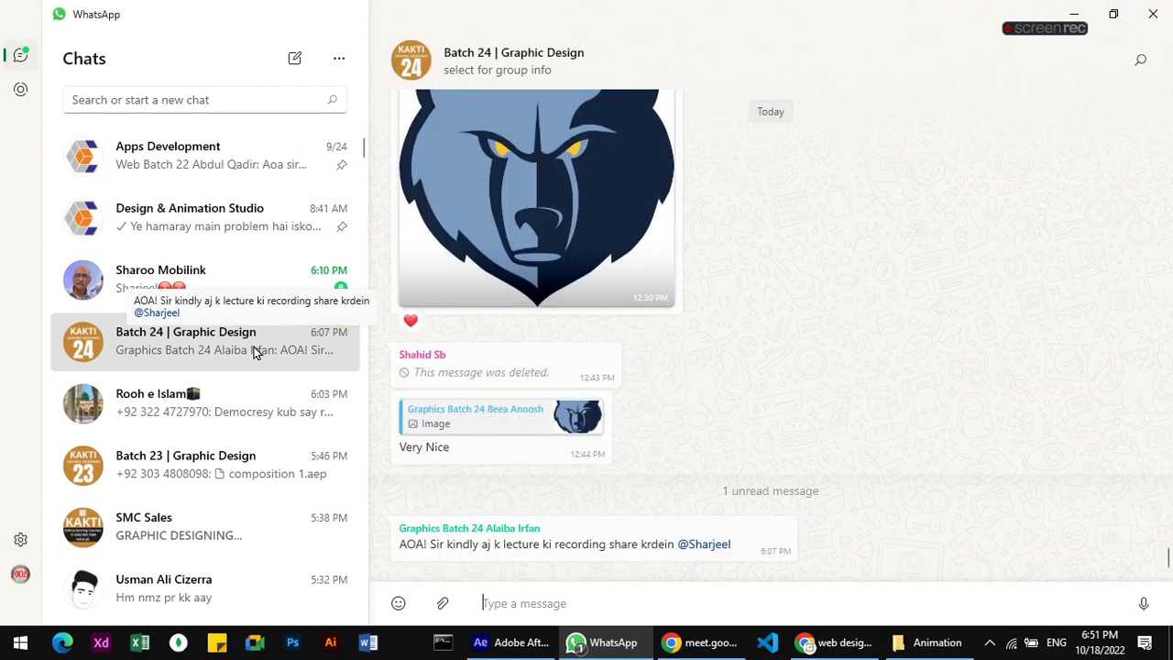
click(257, 397)
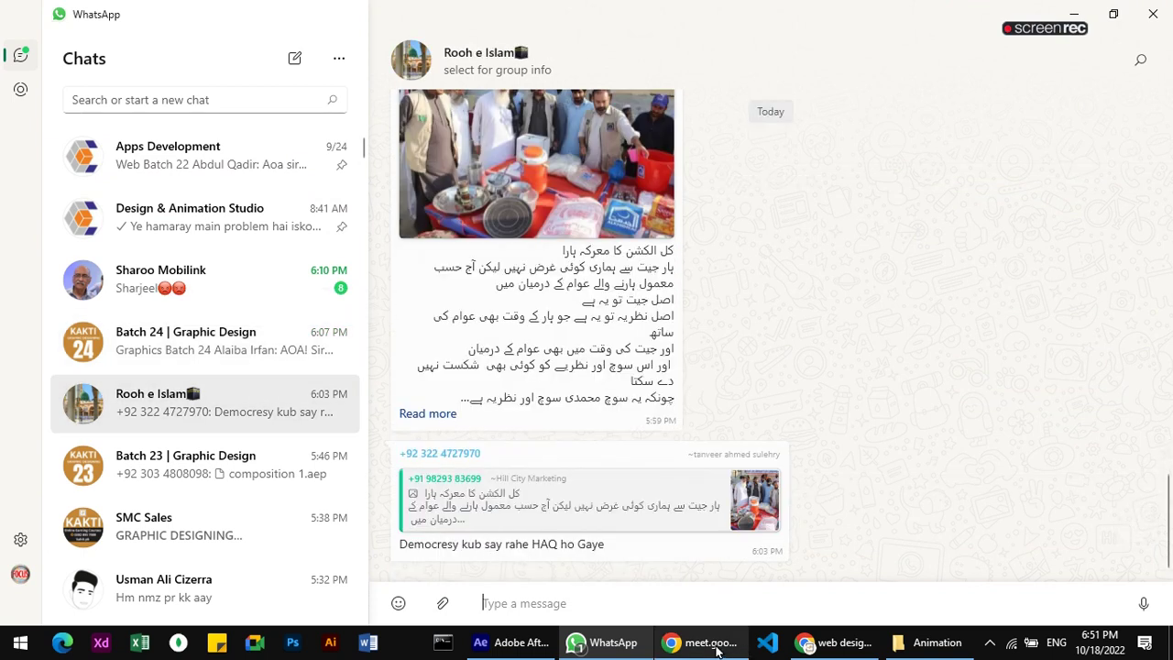
click(603, 649)
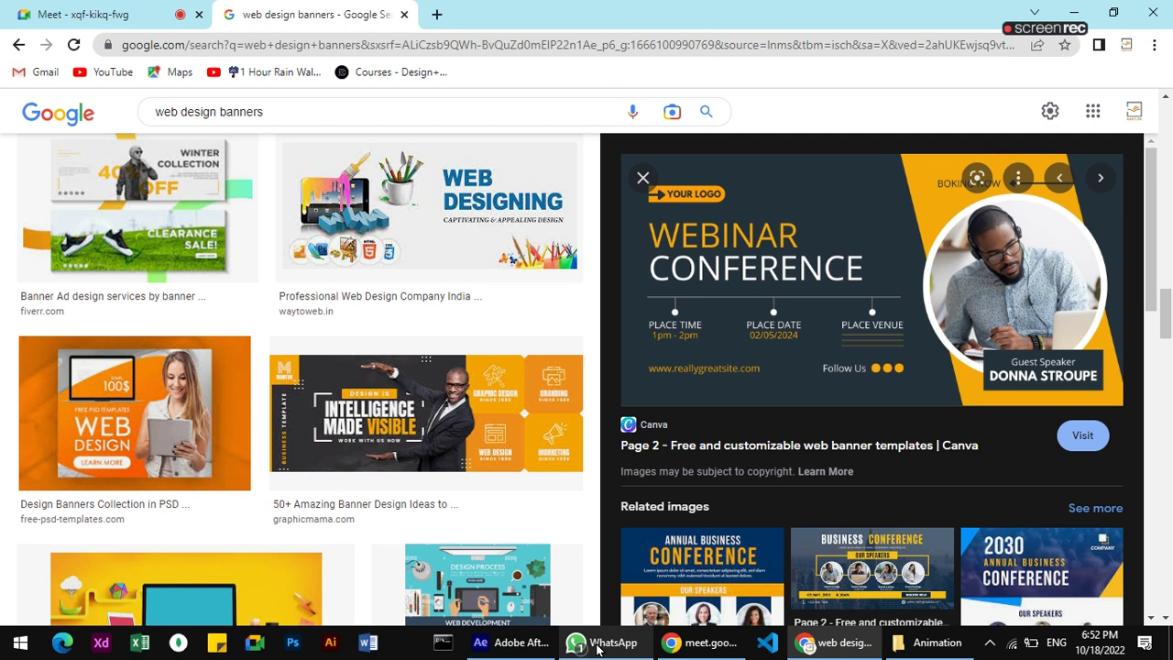
click(623, 653)
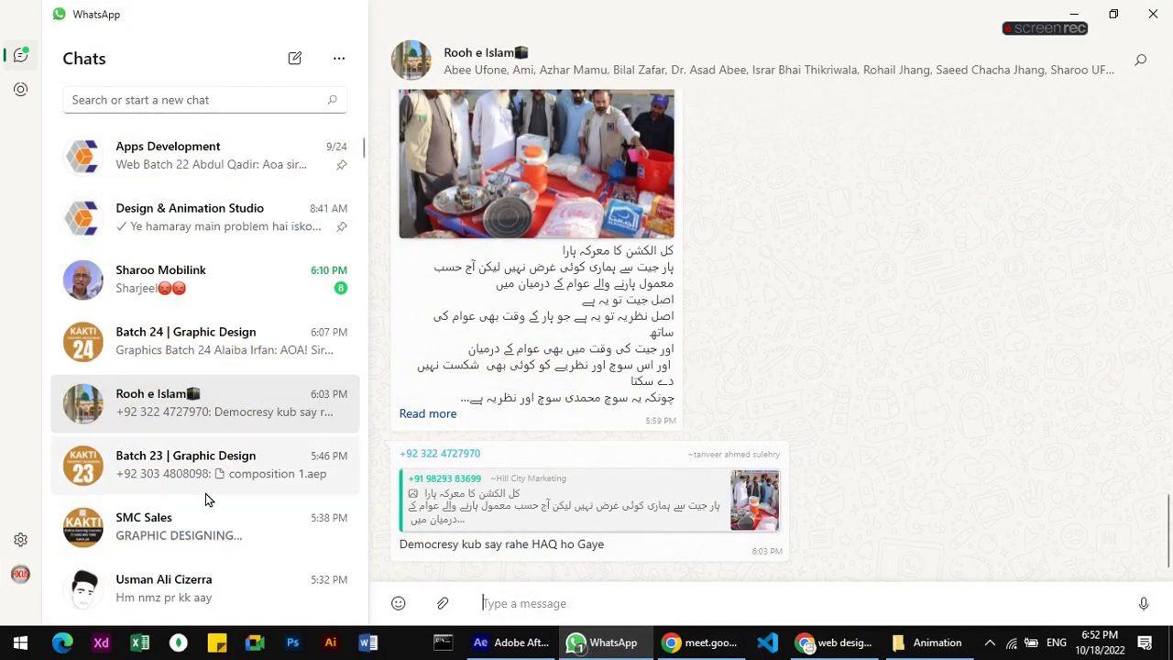
click(248, 481)
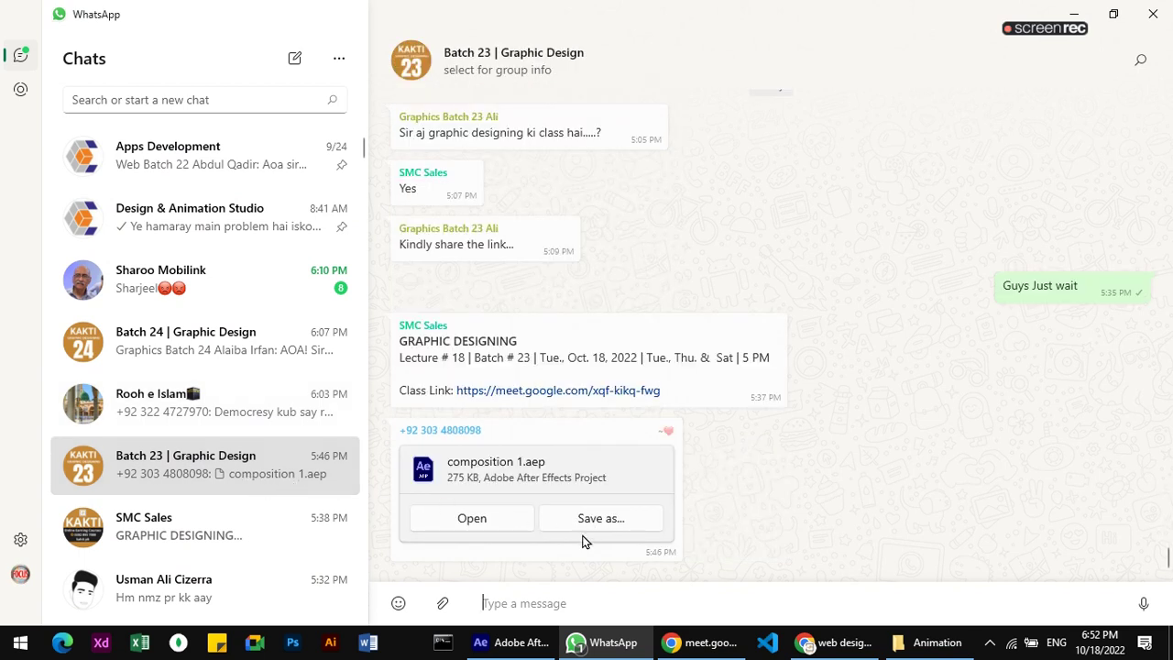
Start saving composition 1.aep and browse DATA (E:) > KAKTI > Animated Videos.
click(589, 518)
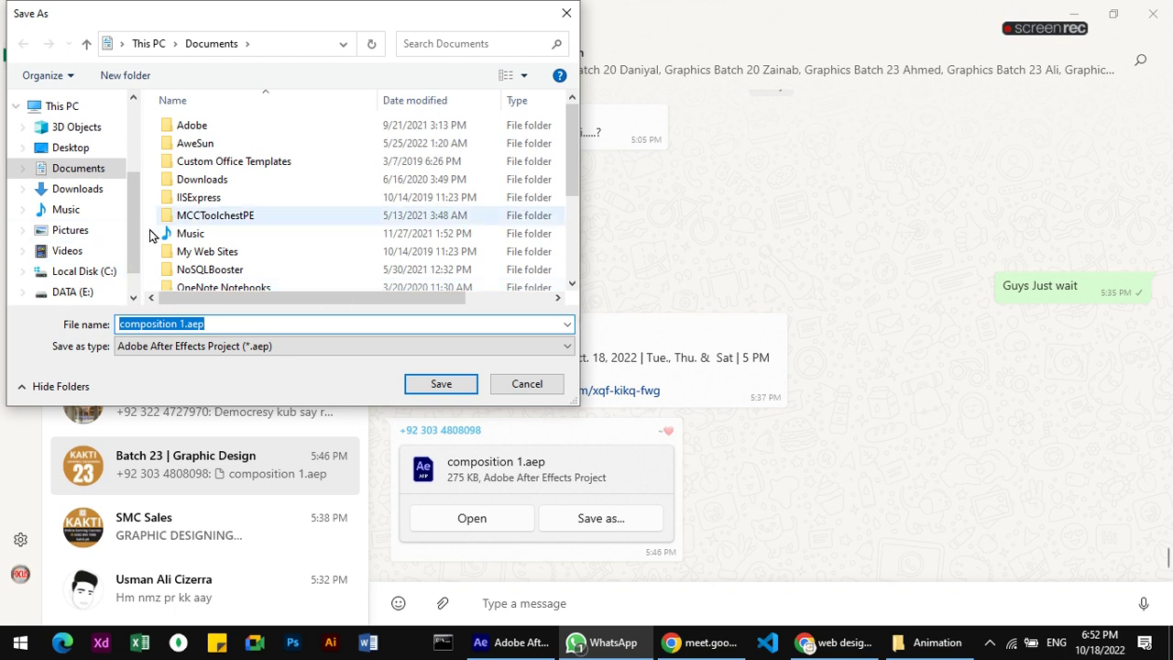
click(74, 291)
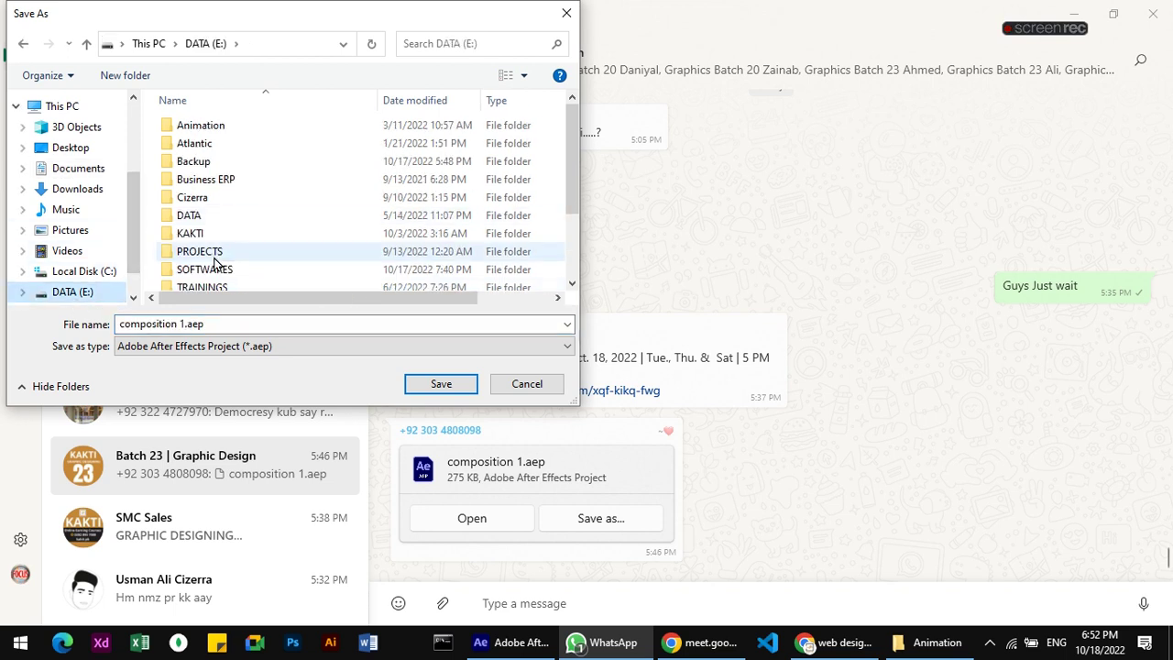
click(211, 236)
double_click(213, 237)
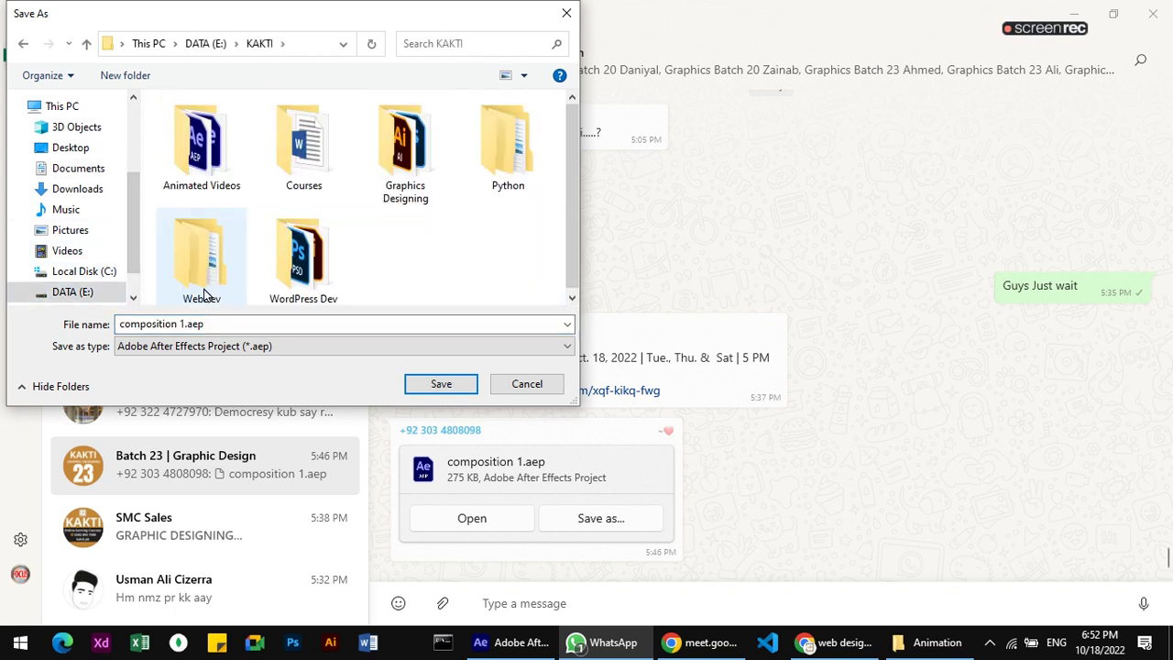
double_click(208, 174)
click(210, 147)
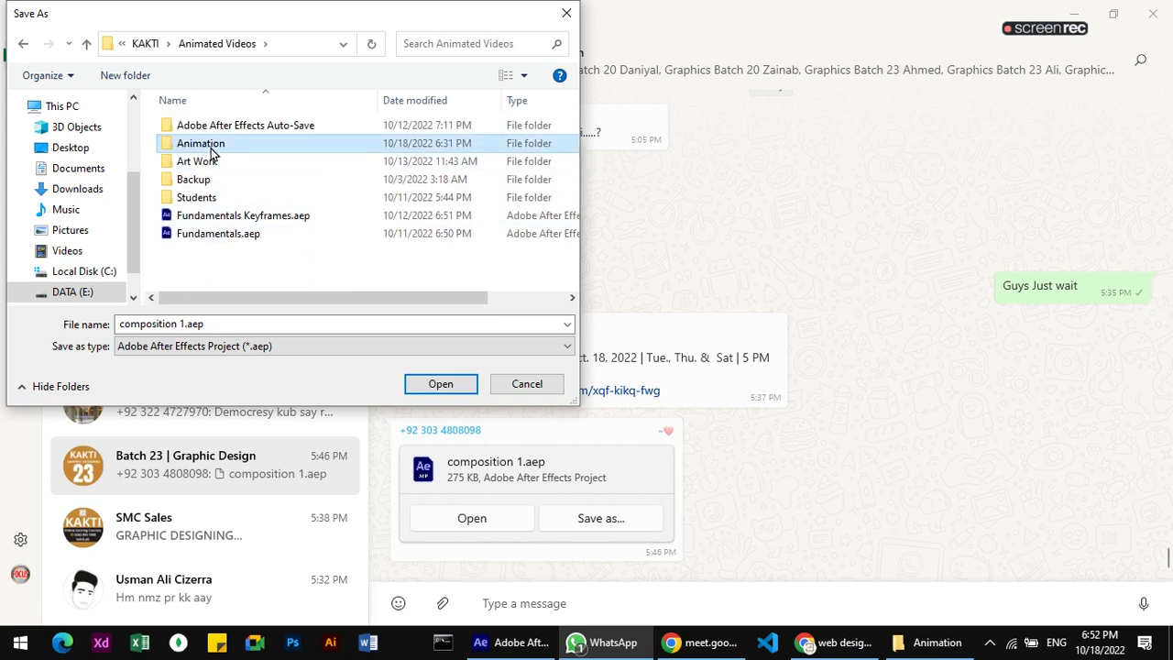
double_click(210, 151)
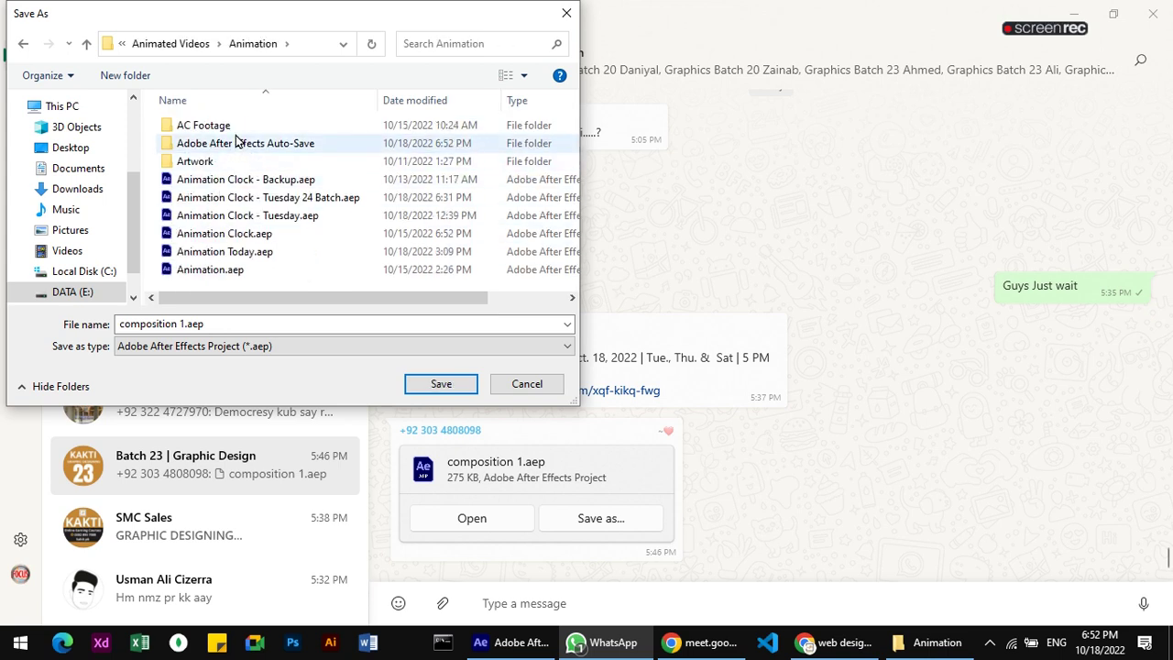
Save composition 1.aep into the student's folder under Animated Videos > Students.
double_click(236, 165)
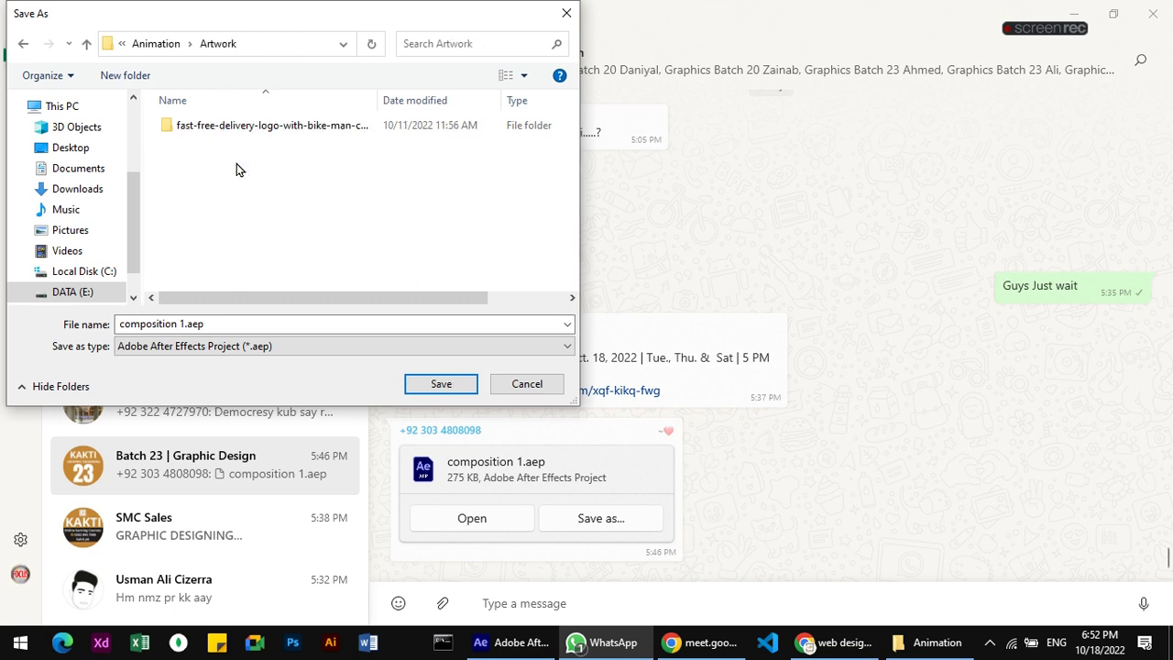
click(165, 50)
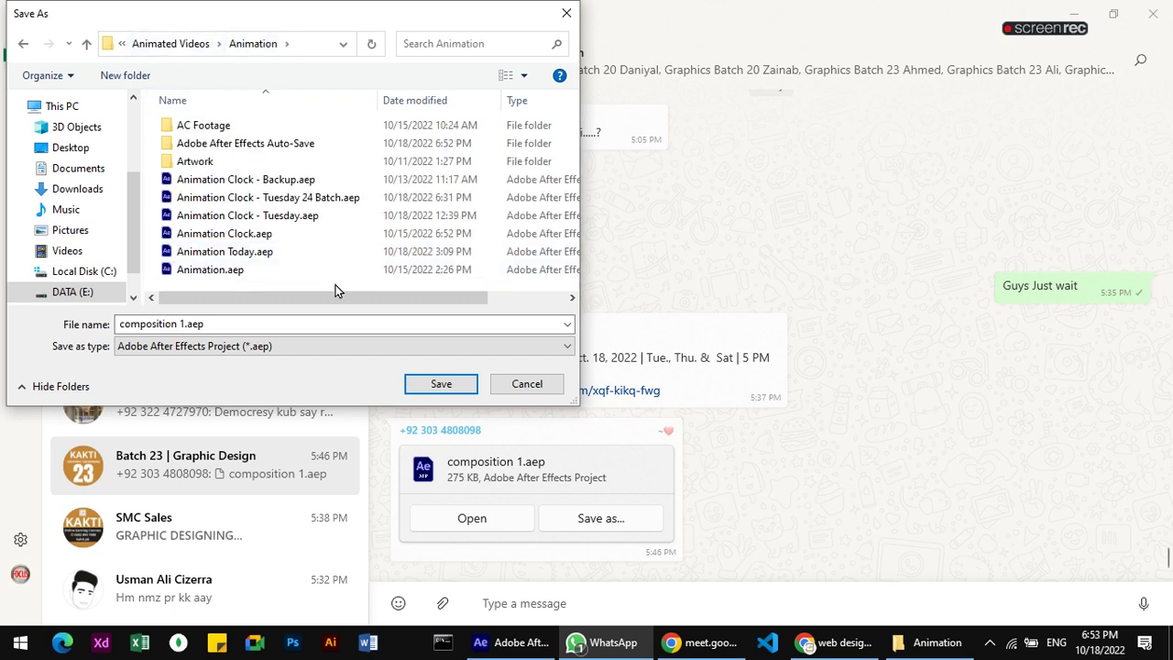
click(184, 46)
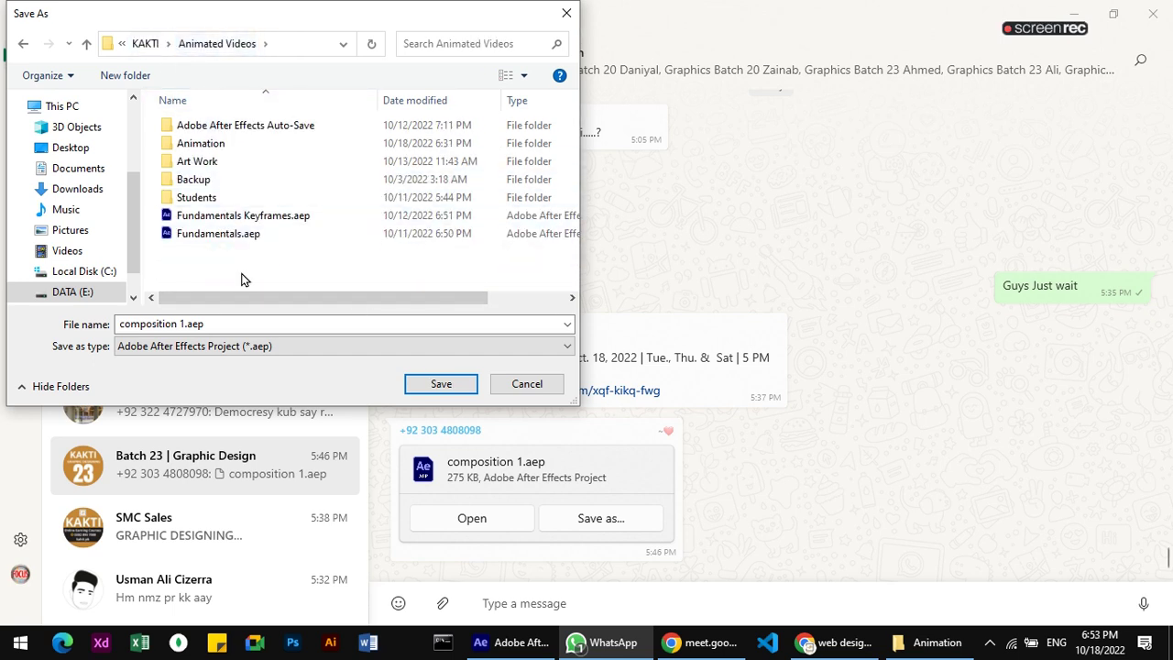
click(205, 200)
double_click(205, 200)
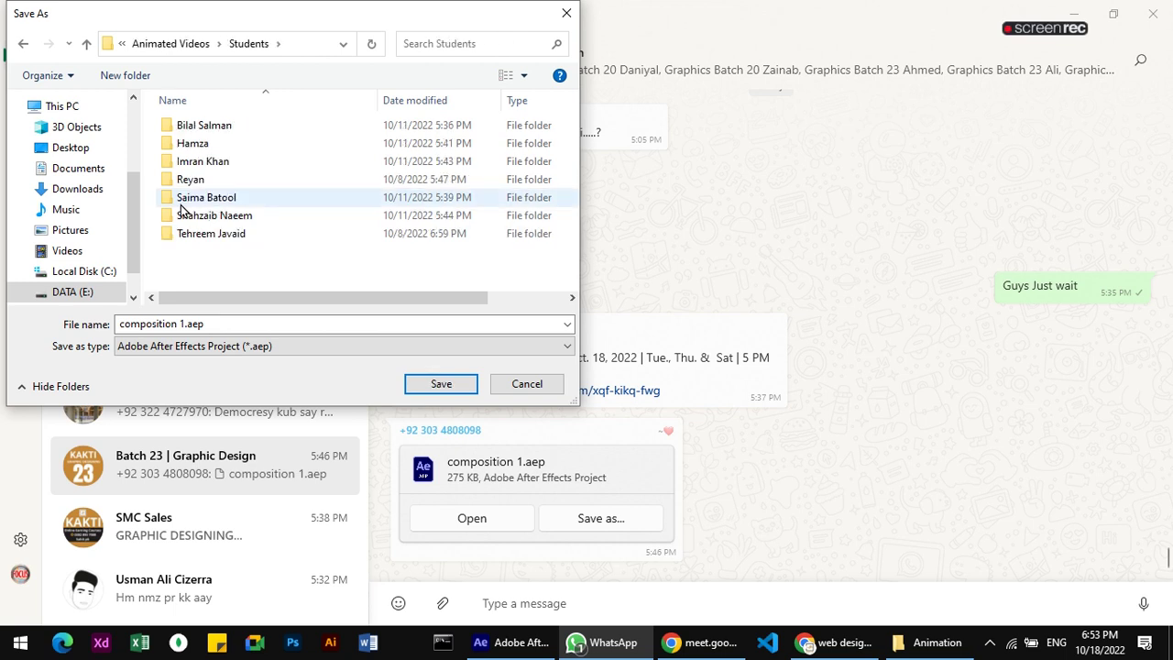
double_click(217, 233)
click(441, 384)
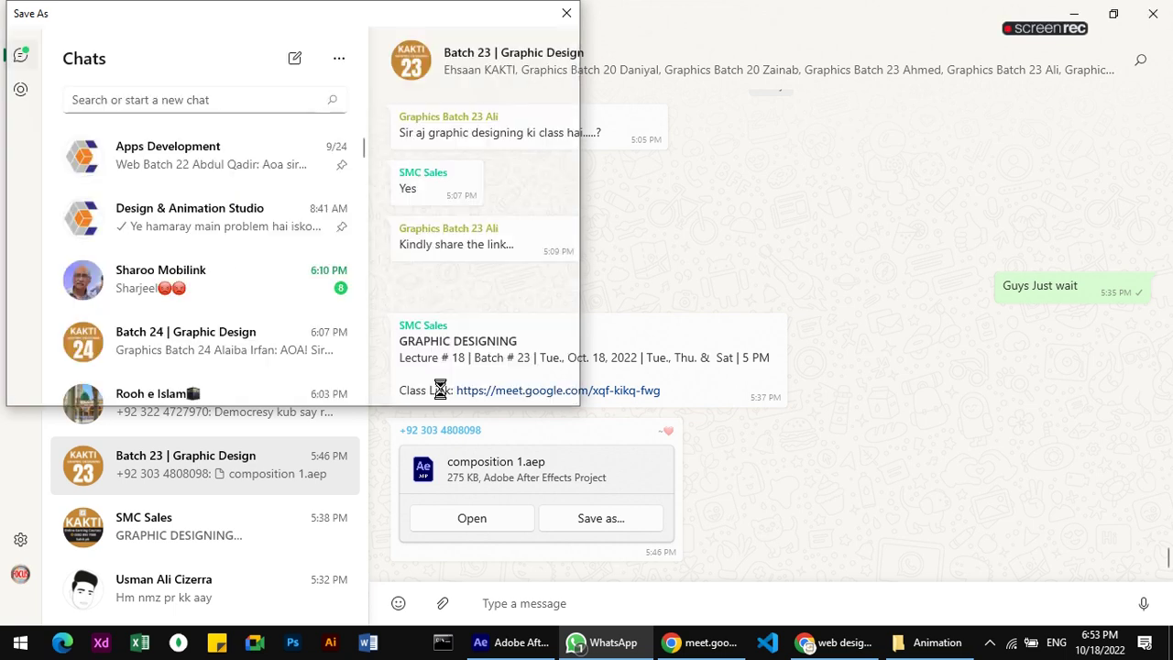
Open the student's folder under Animated Videos\Students in File Explorer.
click(930, 643)
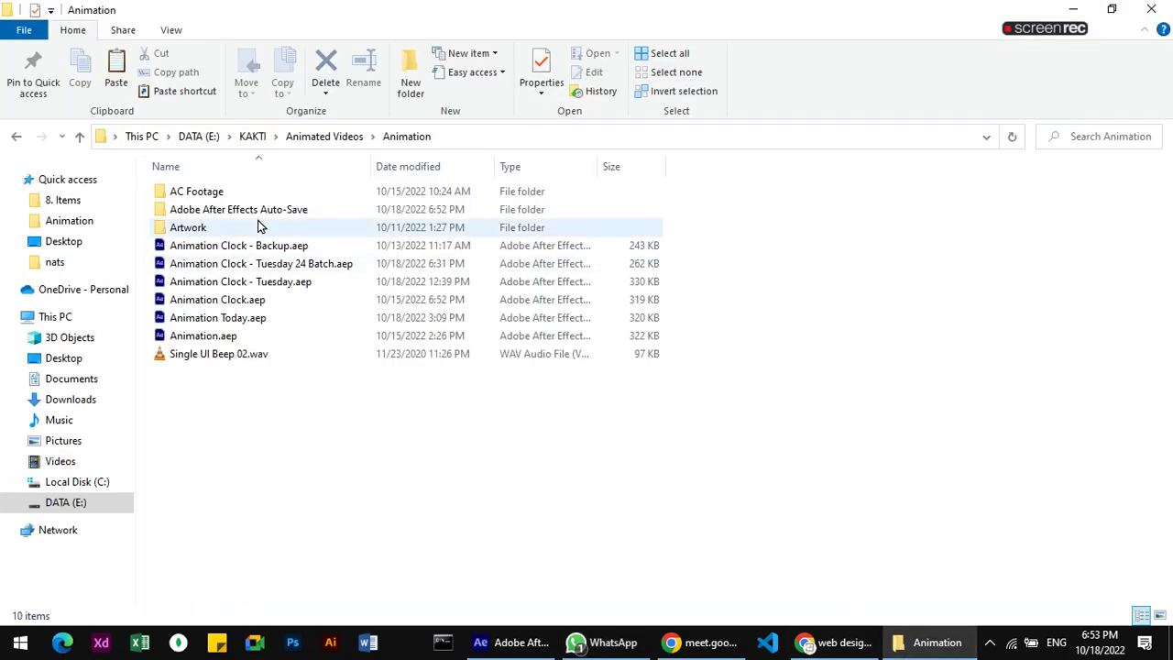
click(303, 137)
double_click(207, 266)
double_click(207, 300)
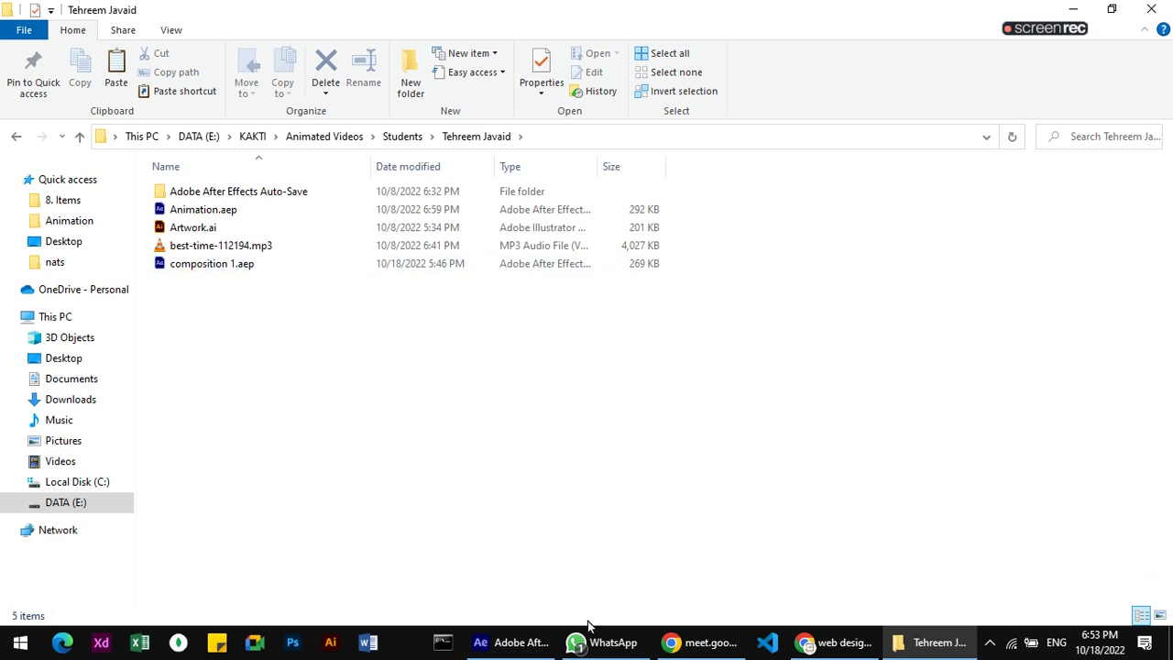
click(508, 642)
Save and close the current clock project.
click(14, 28)
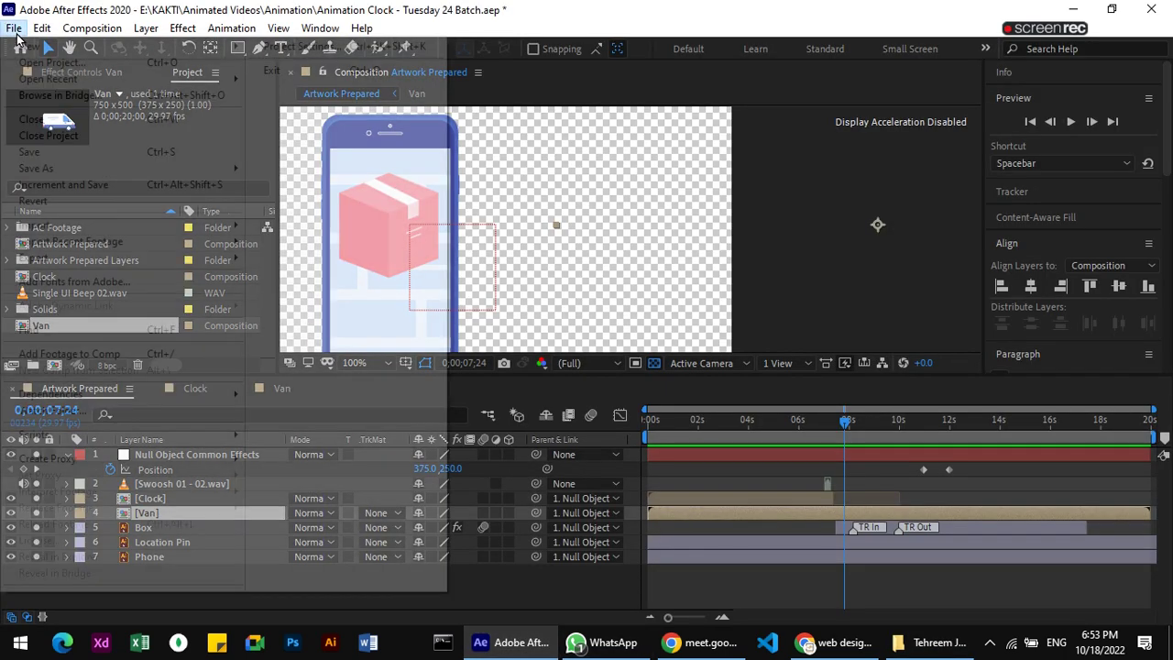
click(28, 151)
click(13, 28)
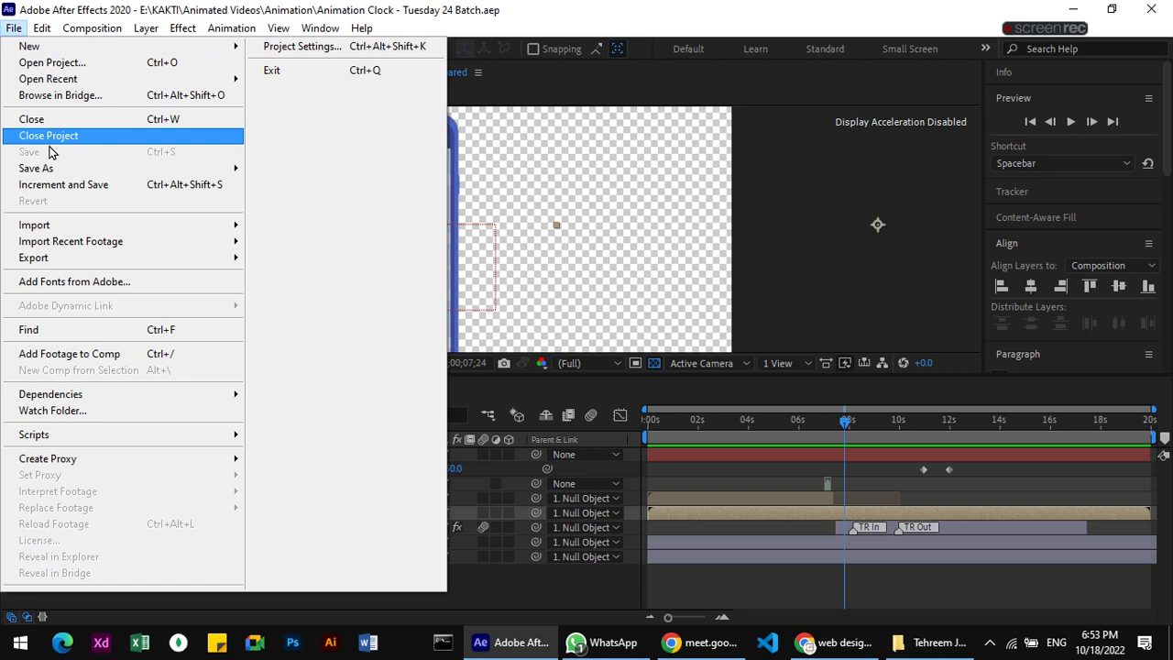
click(84, 136)
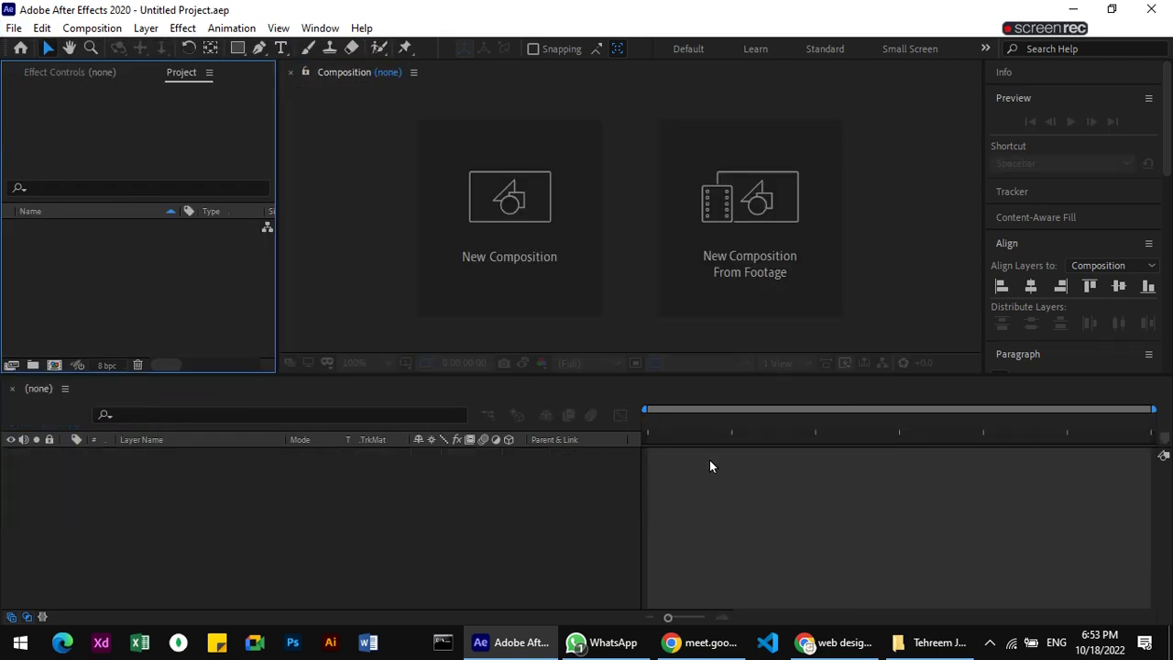
Open the student's composition 1.aep, skip relinking missing footage, and open the Artwork comp.
click(933, 642)
double_click(236, 264)
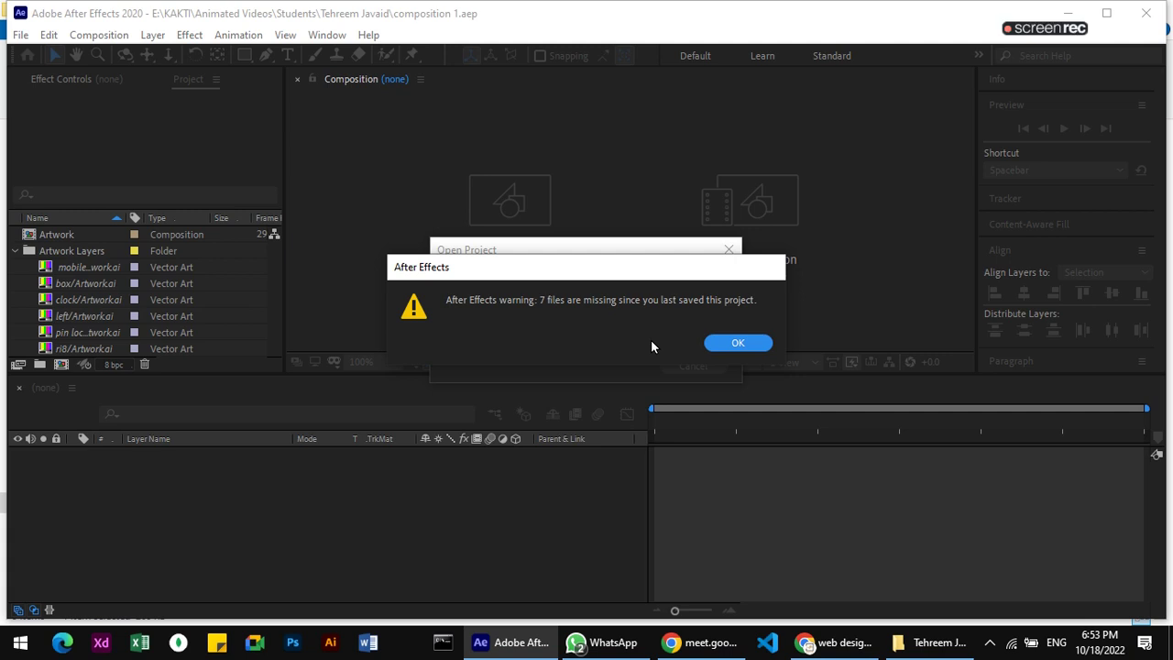
click(739, 344)
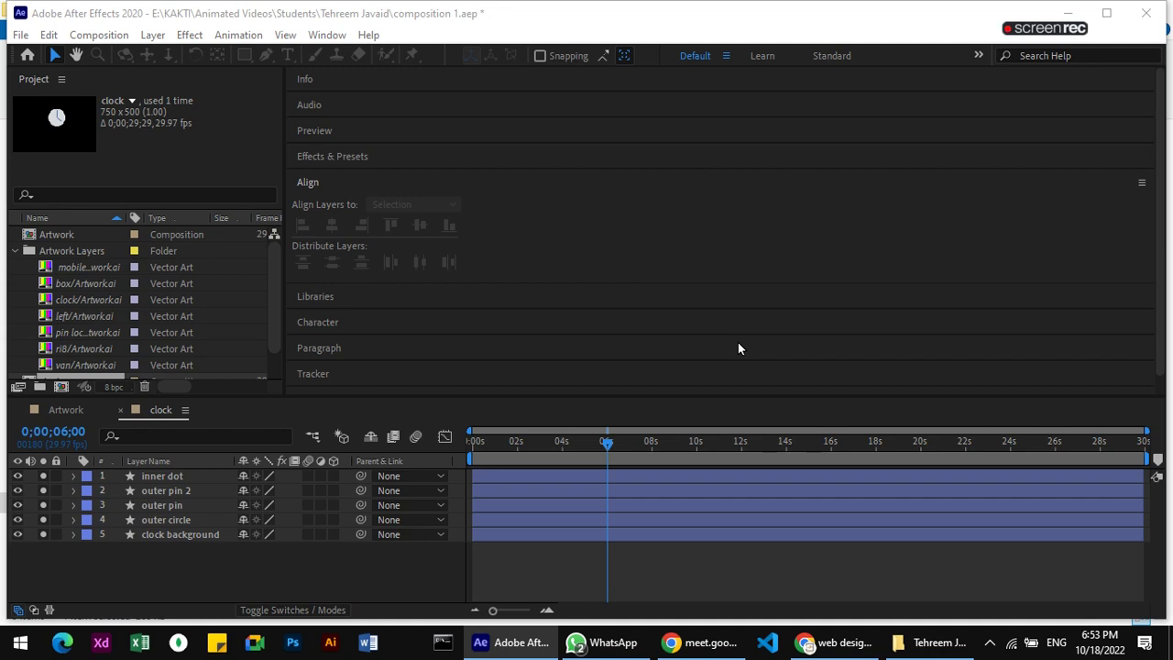
click(96, 269)
double_click(96, 269)
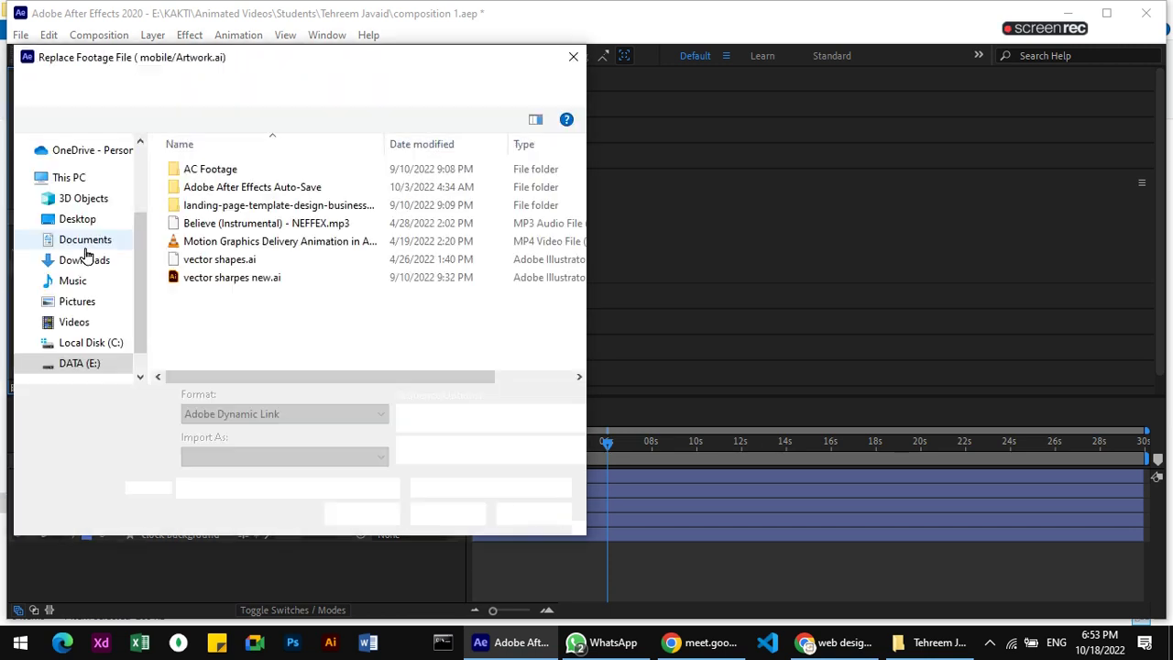
click(532, 515)
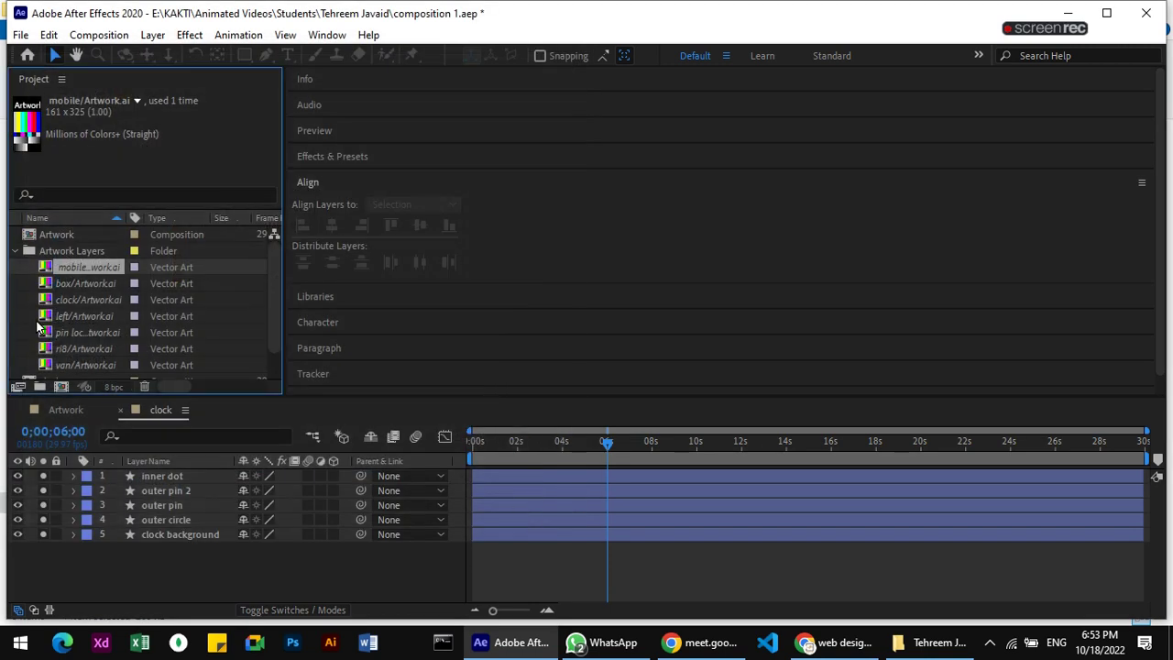
double_click(60, 237)
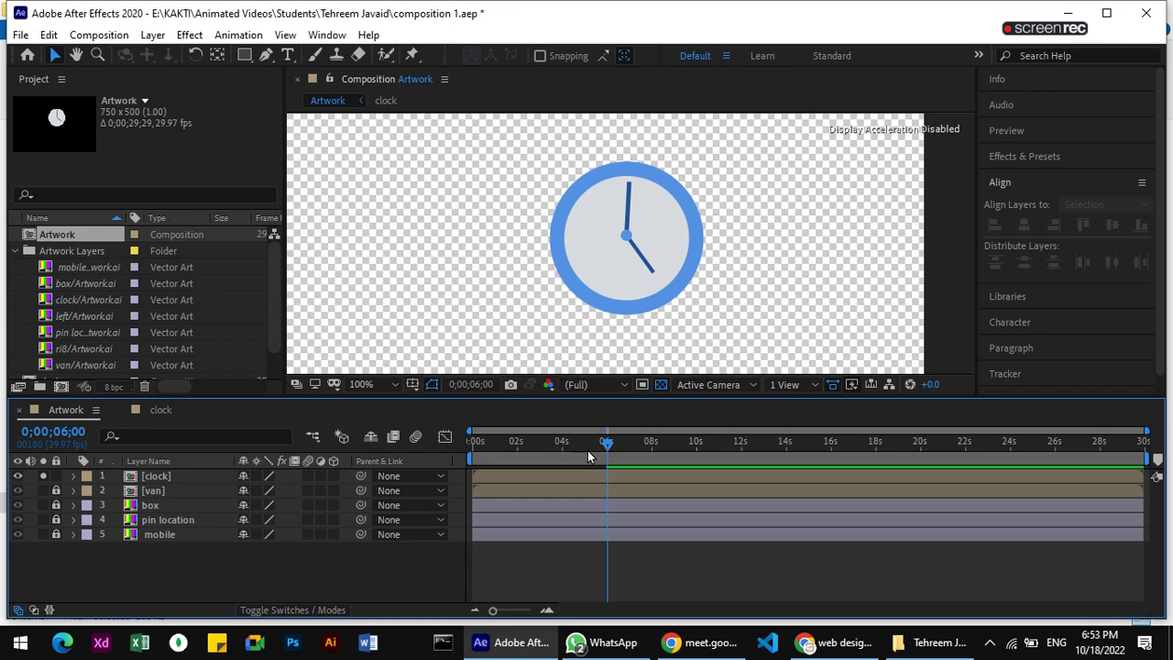
Scrub the Artwork animation, save the student's project, and collapse the Artwork Layers folder.
mouse_move(607, 443)
mouse_down()
mouse_move(525, 446)
mouse_move(692, 445)
mouse_move(451, 448)
mouse_up()
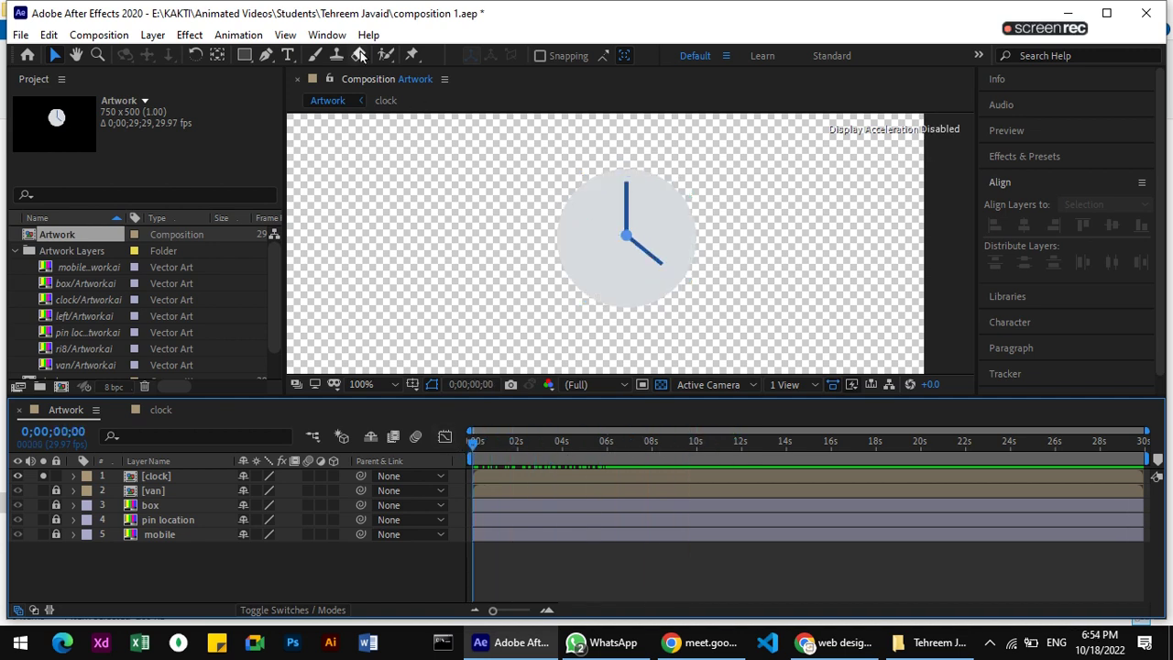
click(20, 35)
click(74, 162)
click(16, 251)
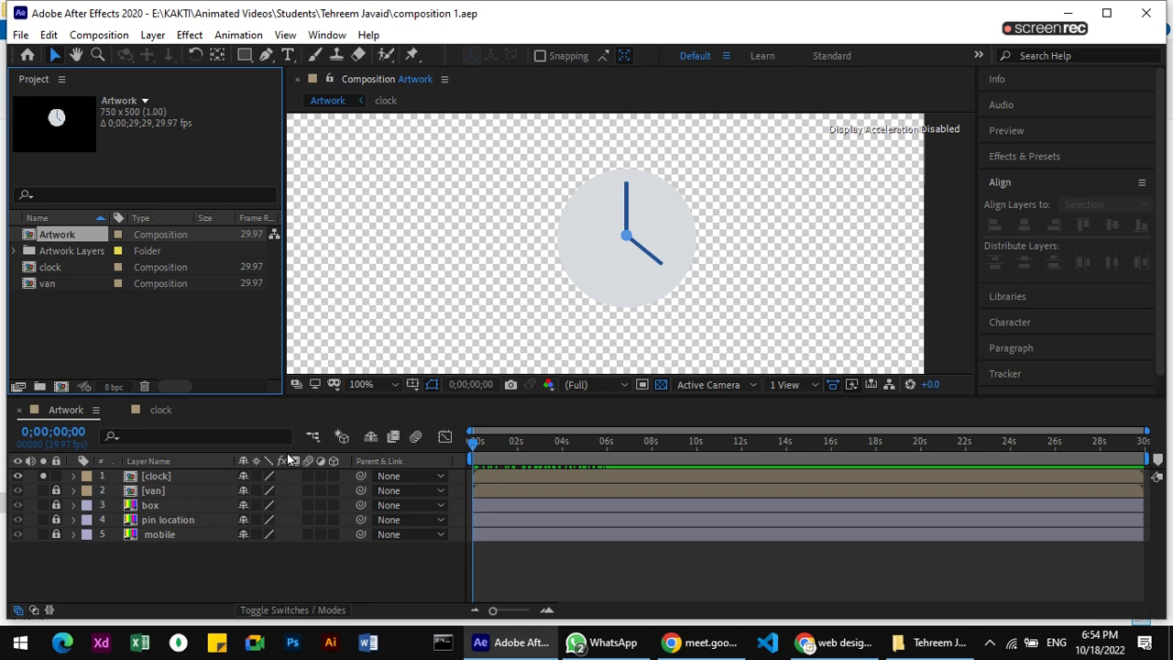
Preview the clock animation full screen from the start, then open the clock composition.
drag(474, 443, 681, 441)
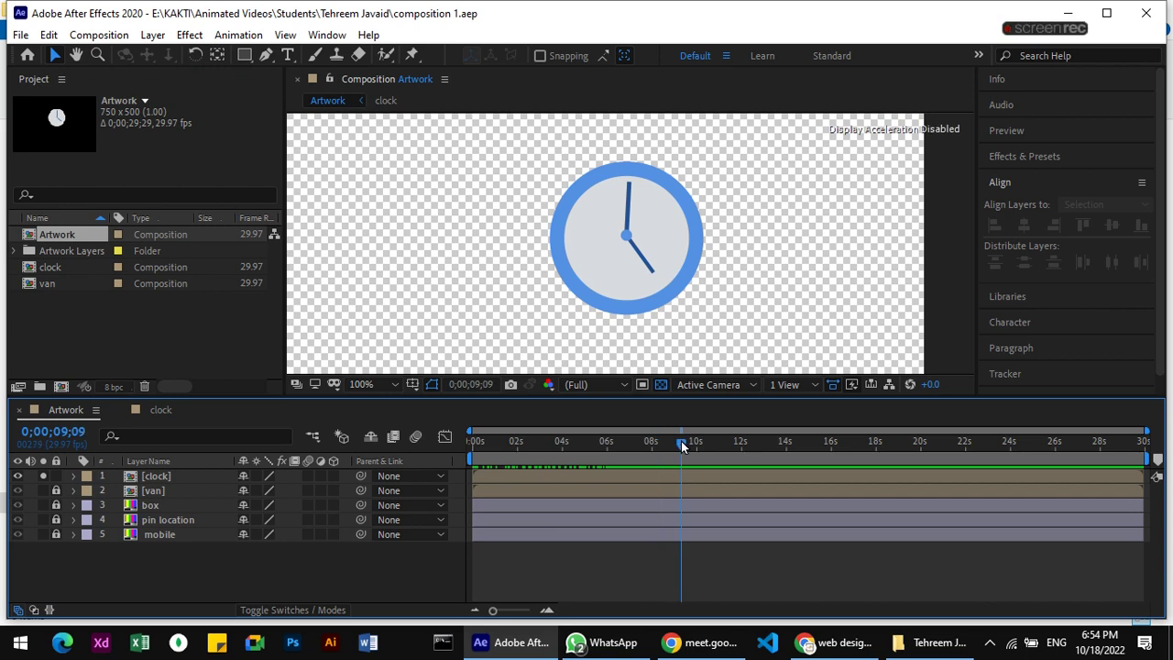
click(1042, 127)
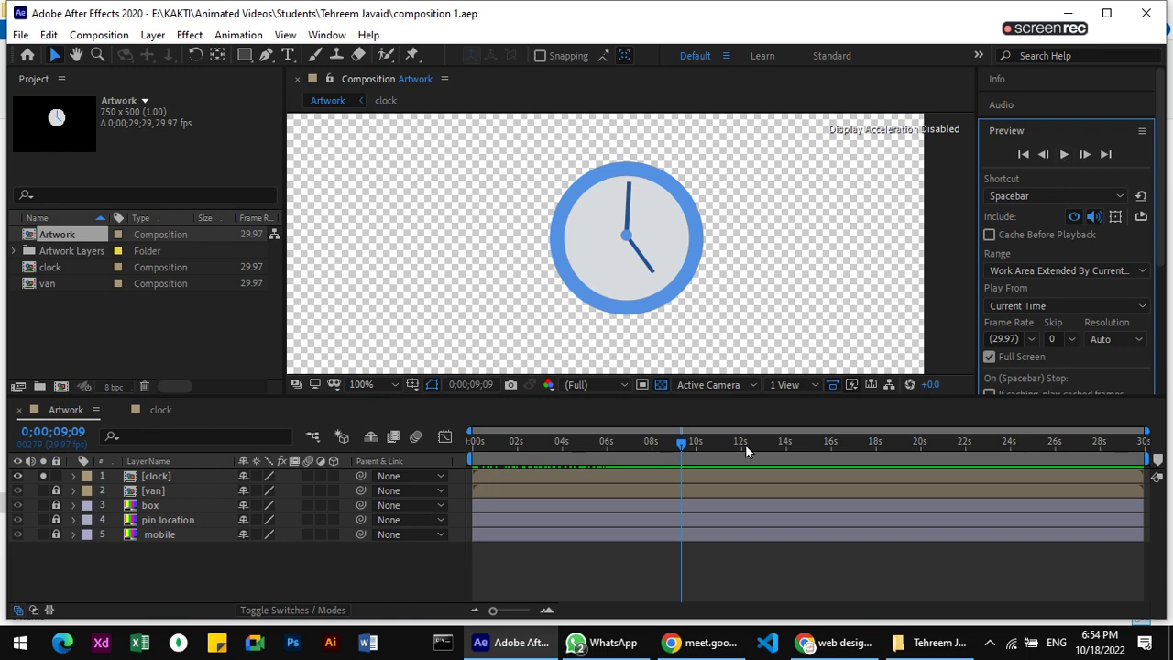
drag(682, 442, 439, 452)
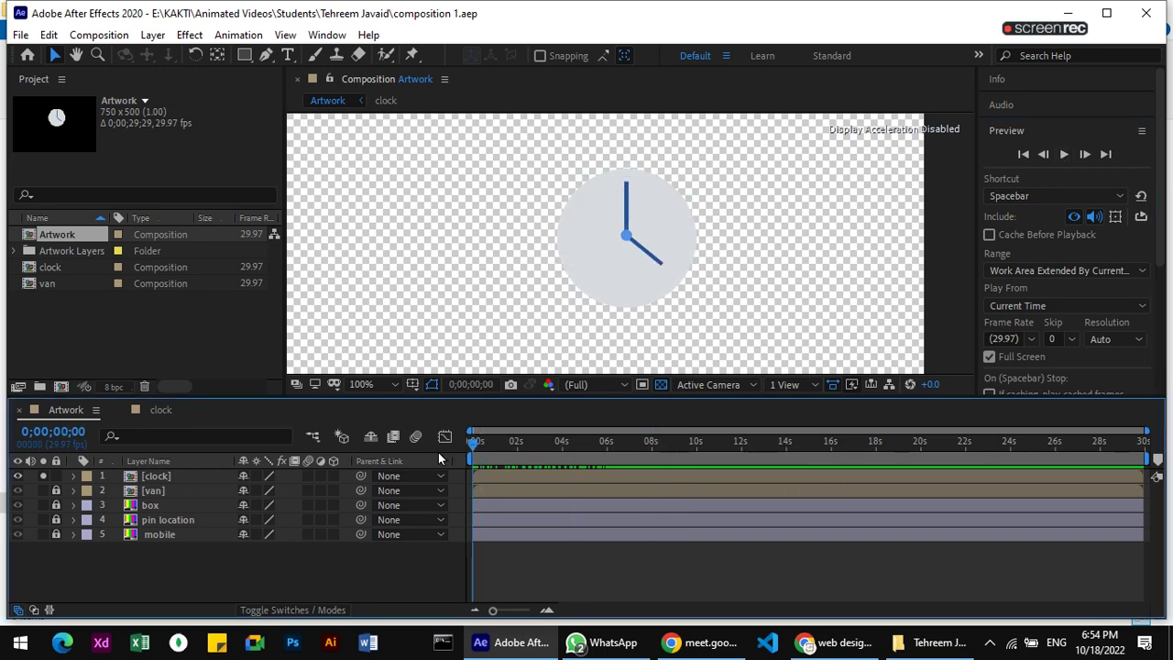
click(1063, 161)
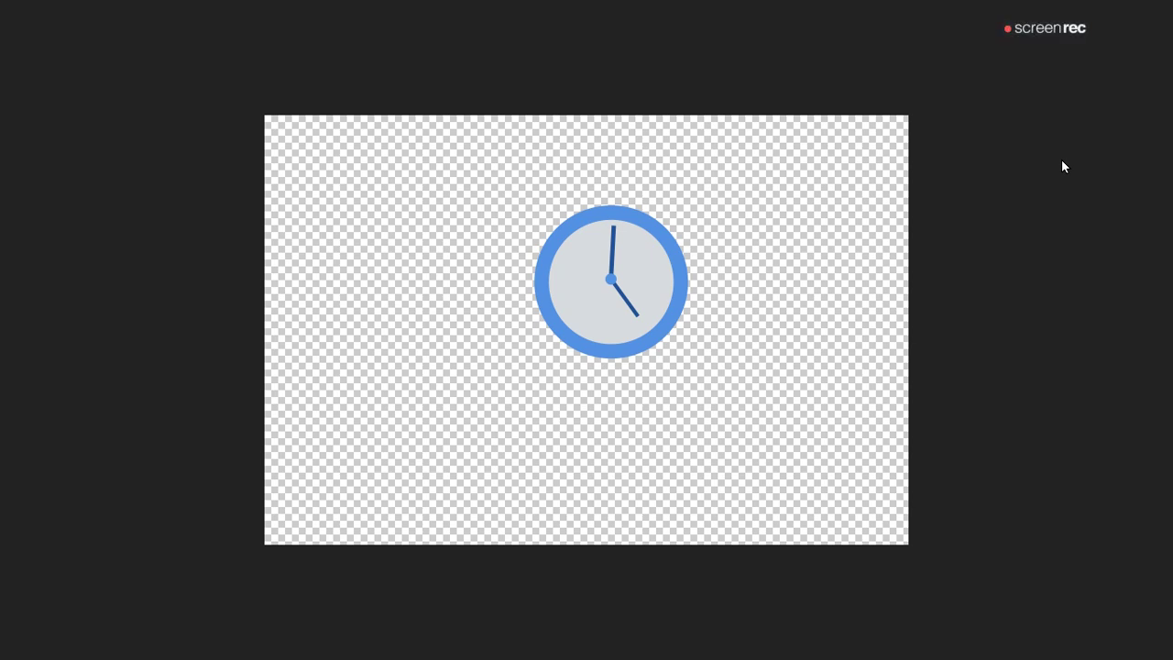
key(space)
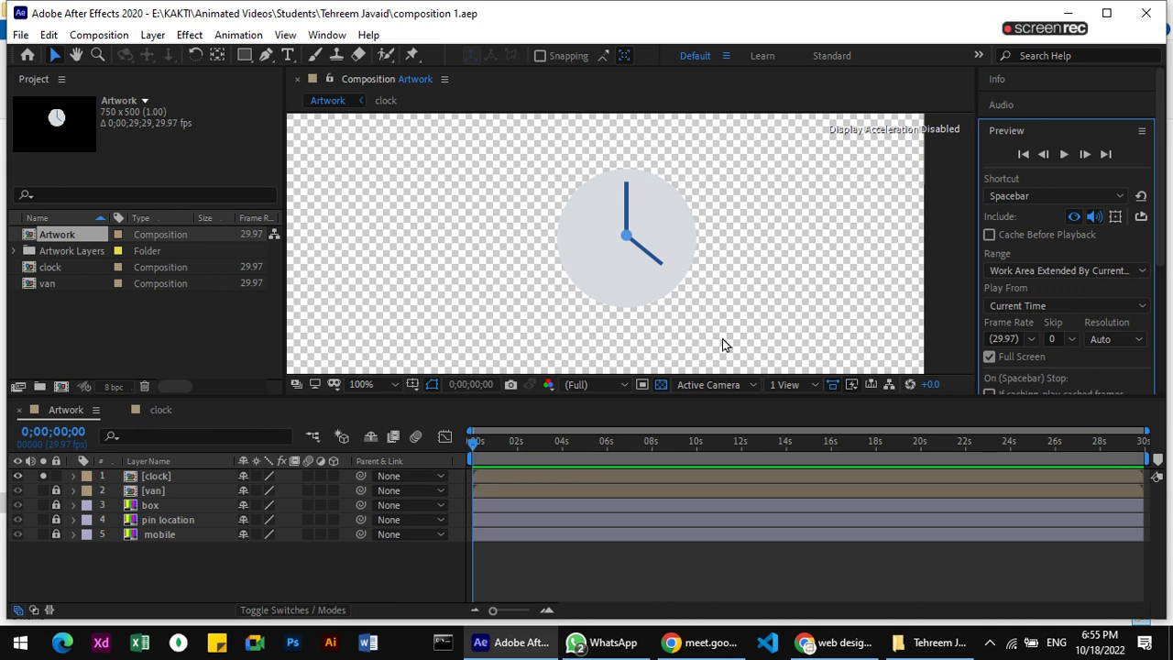
double_click(51, 267)
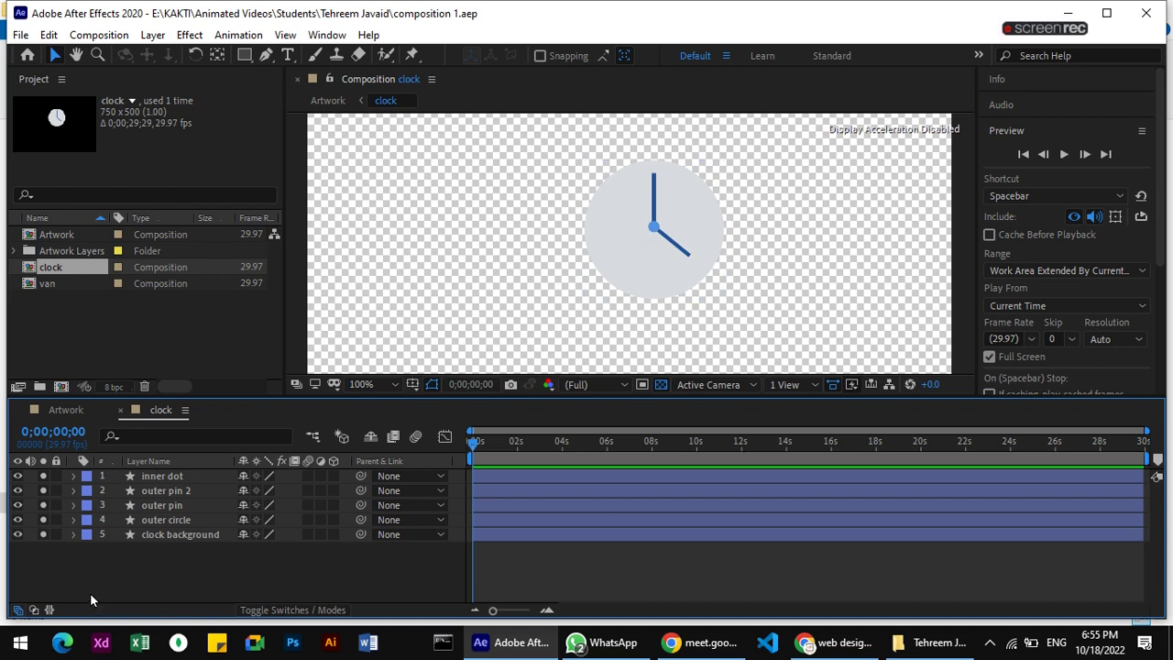
Select all five clock layers and reveal their animated properties with U.
click(194, 536)
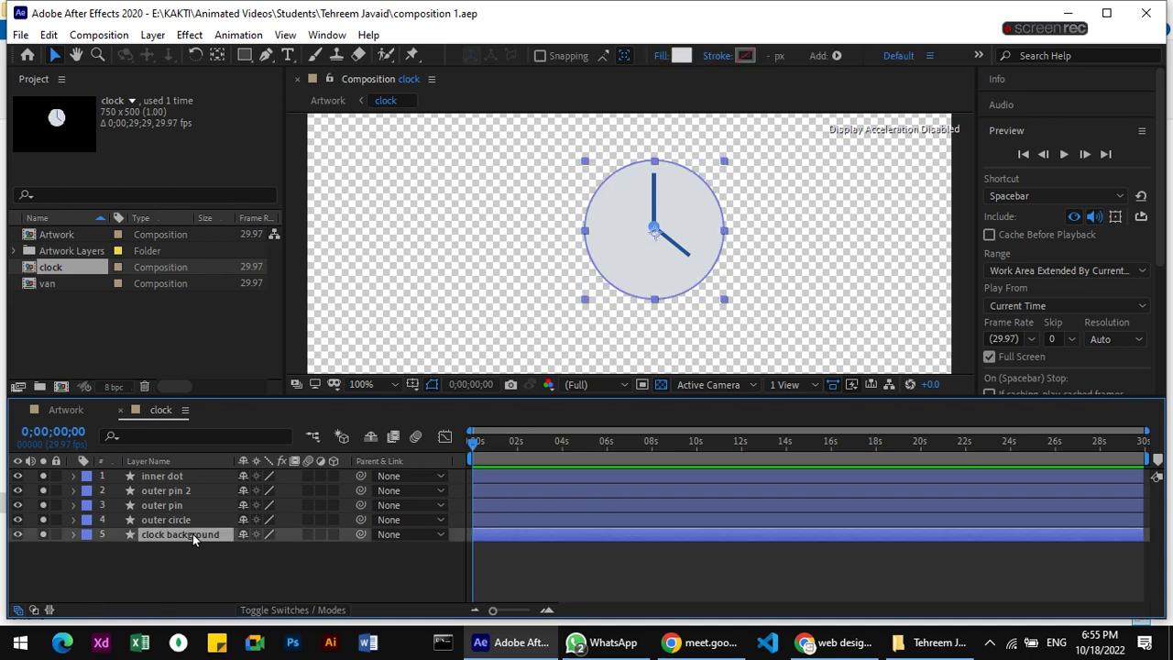
click(180, 520)
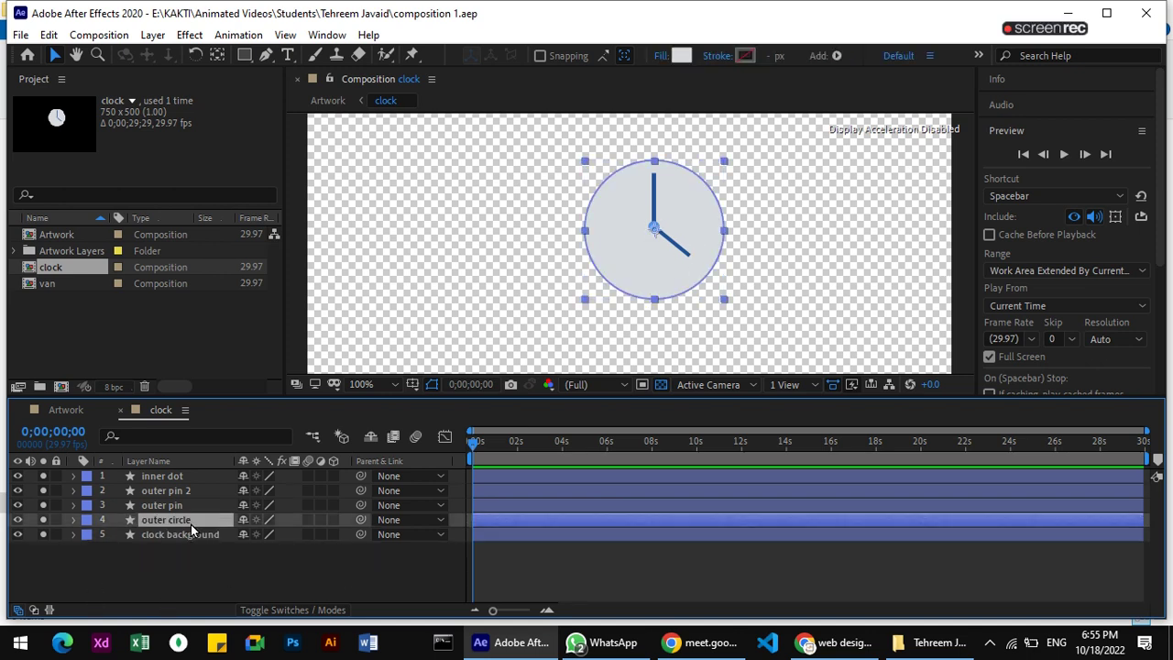
click(182, 476)
key(ctrl+a)
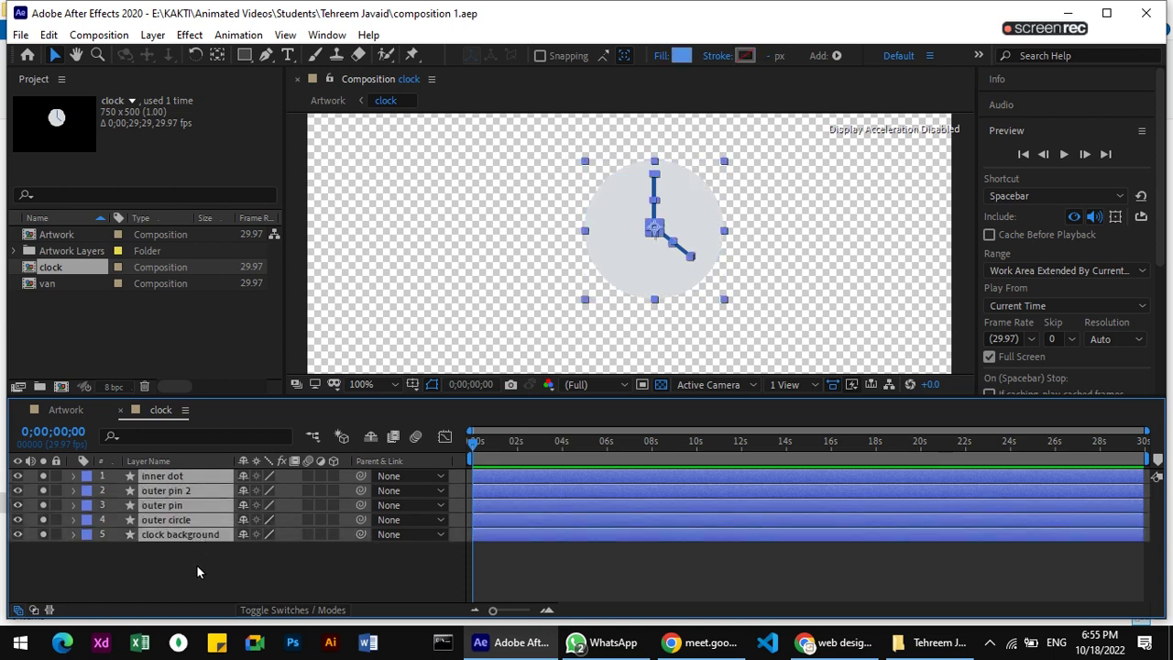
key(u)
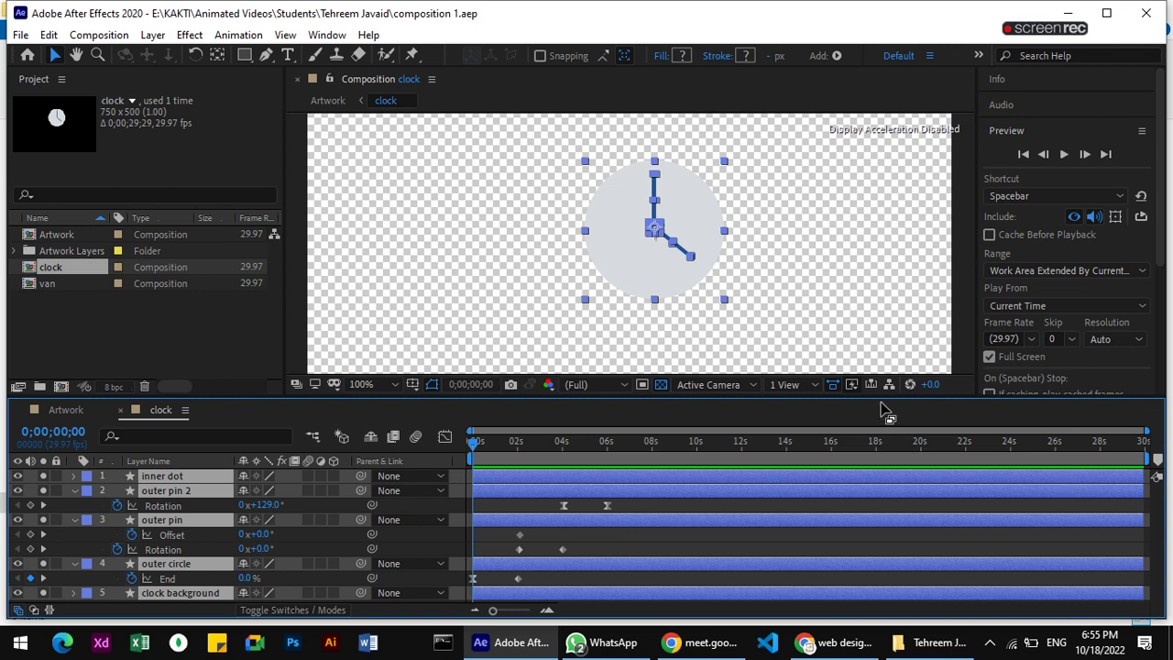
drag(885, 398, 887, 292)
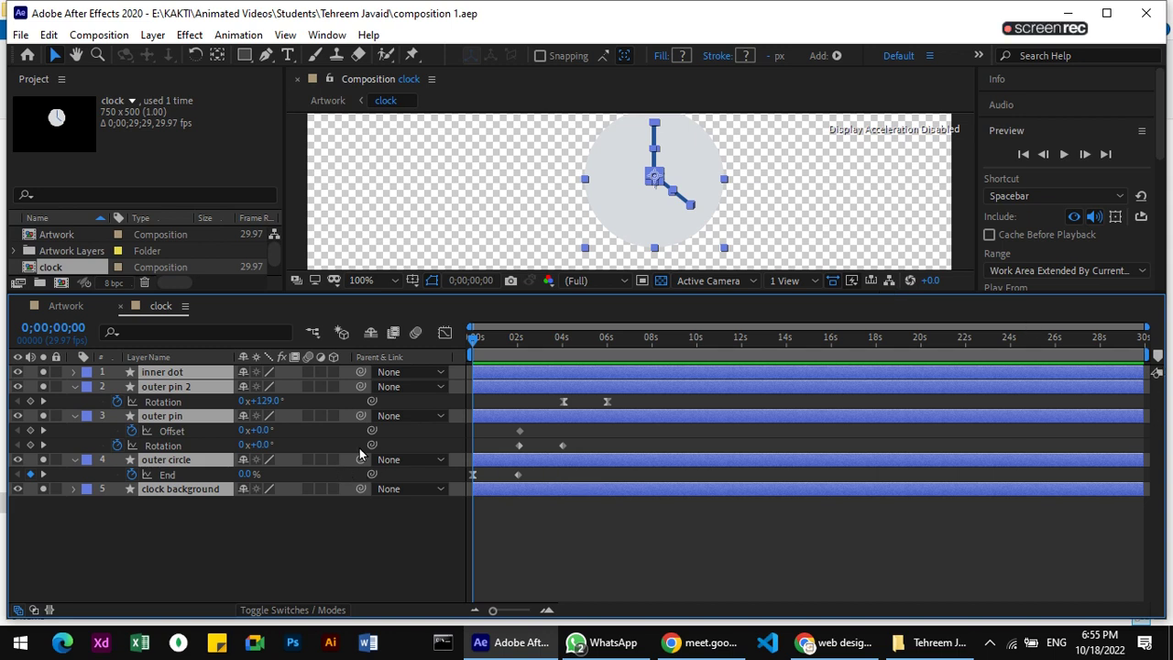
Delete the outer pin 2 and outer pin Rotation and Offset keyframes, then scrub to verify.
drag(637, 406, 525, 414)
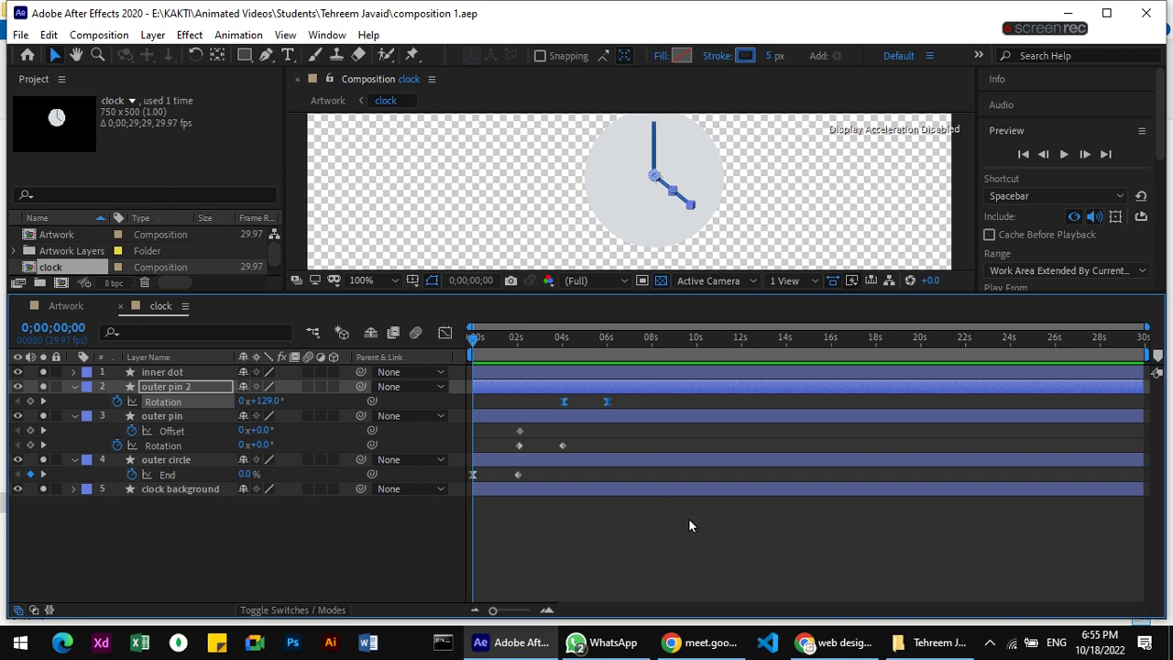
key(Delete)
drag(585, 433, 454, 488)
key(Delete)
key(Delete)
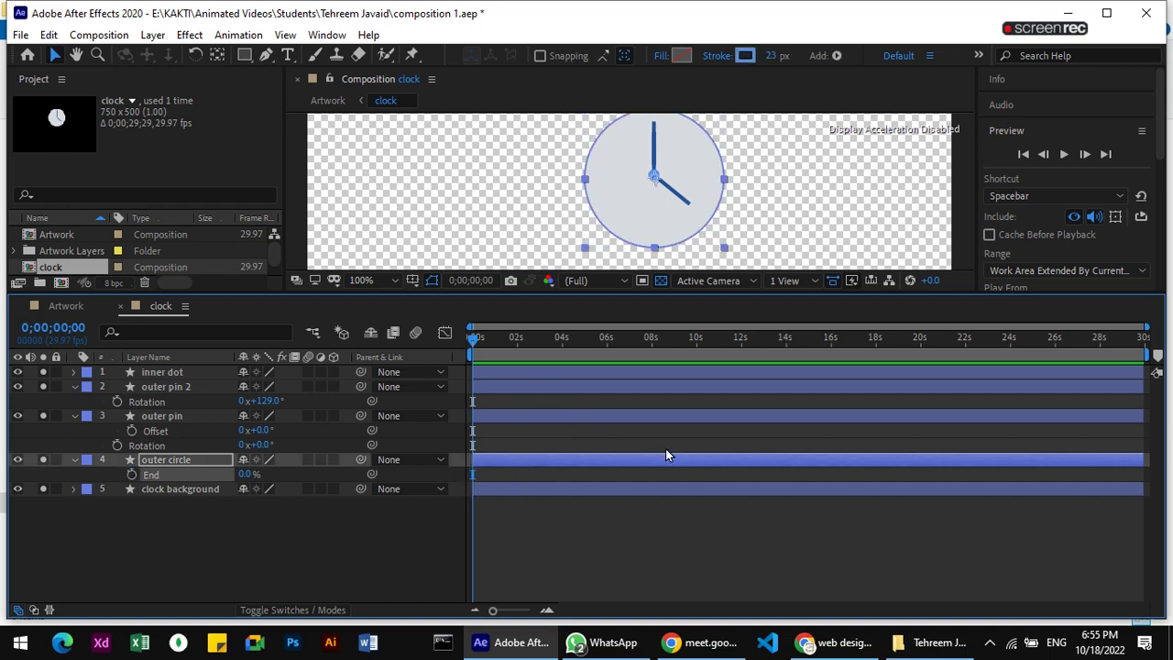
click(74, 386)
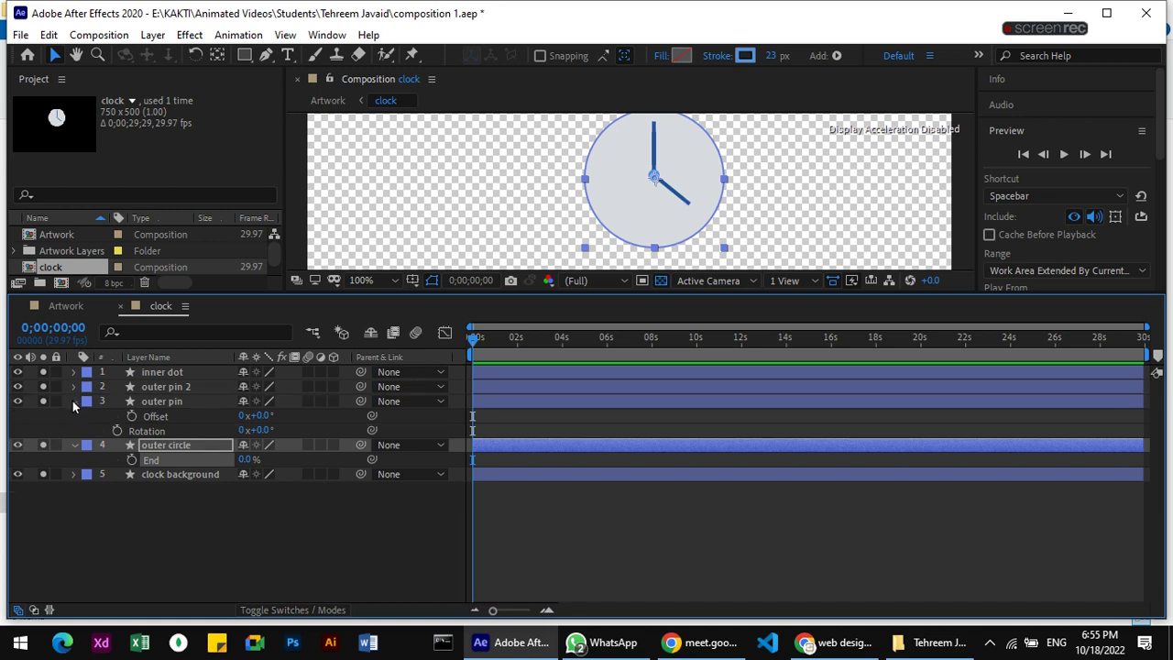
click(72, 400)
click(74, 417)
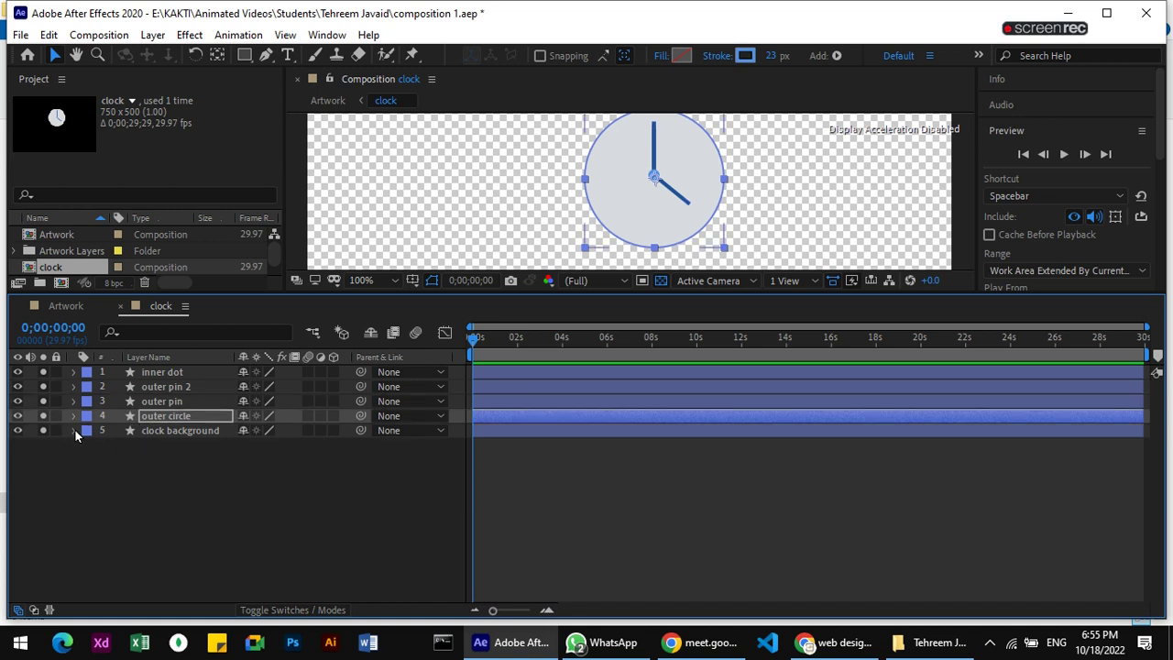
click(154, 523)
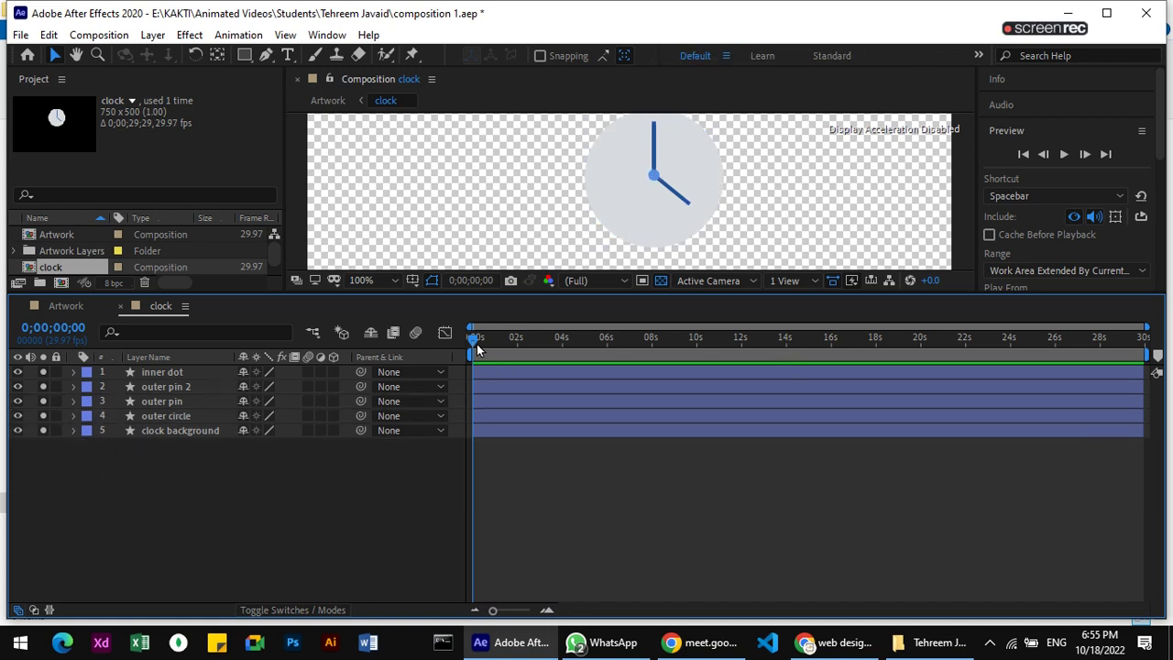
drag(498, 340, 372, 344)
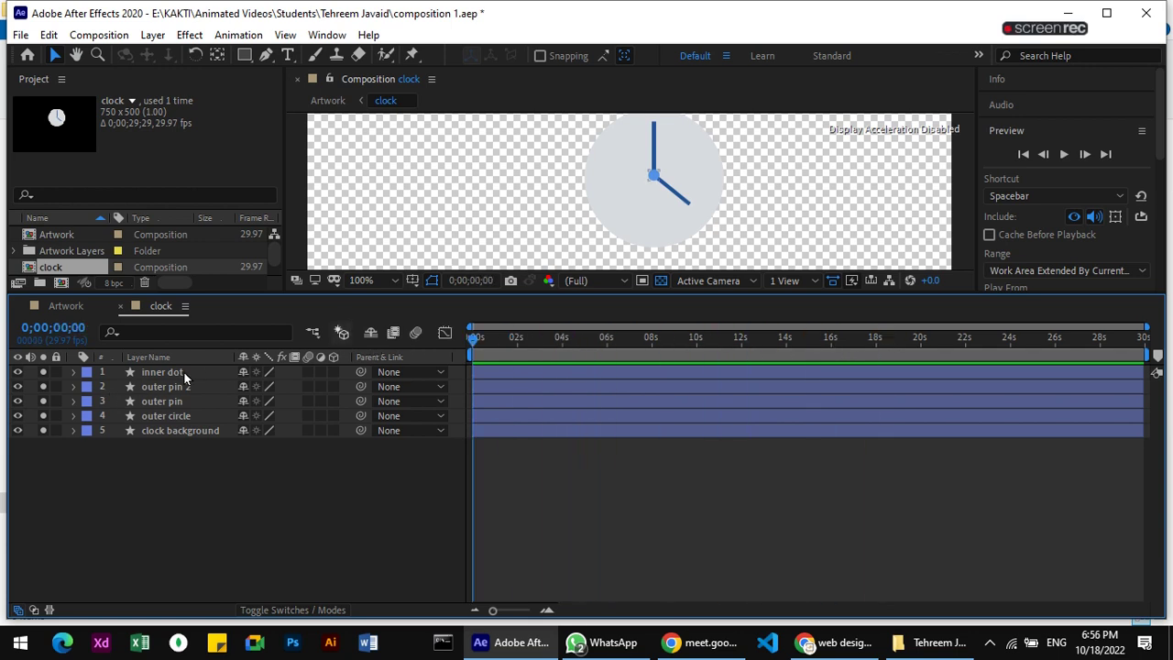
Check each layer and show the outer circle's Rotation property at 0x+0.0°.
click(173, 430)
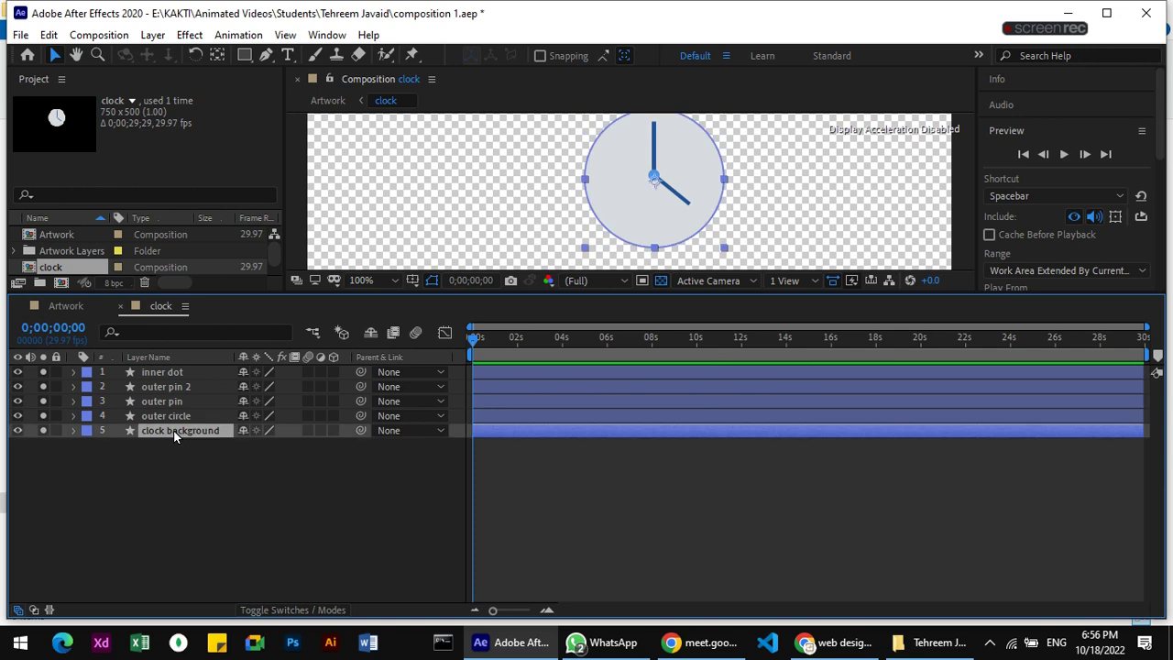
click(180, 417)
click(181, 401)
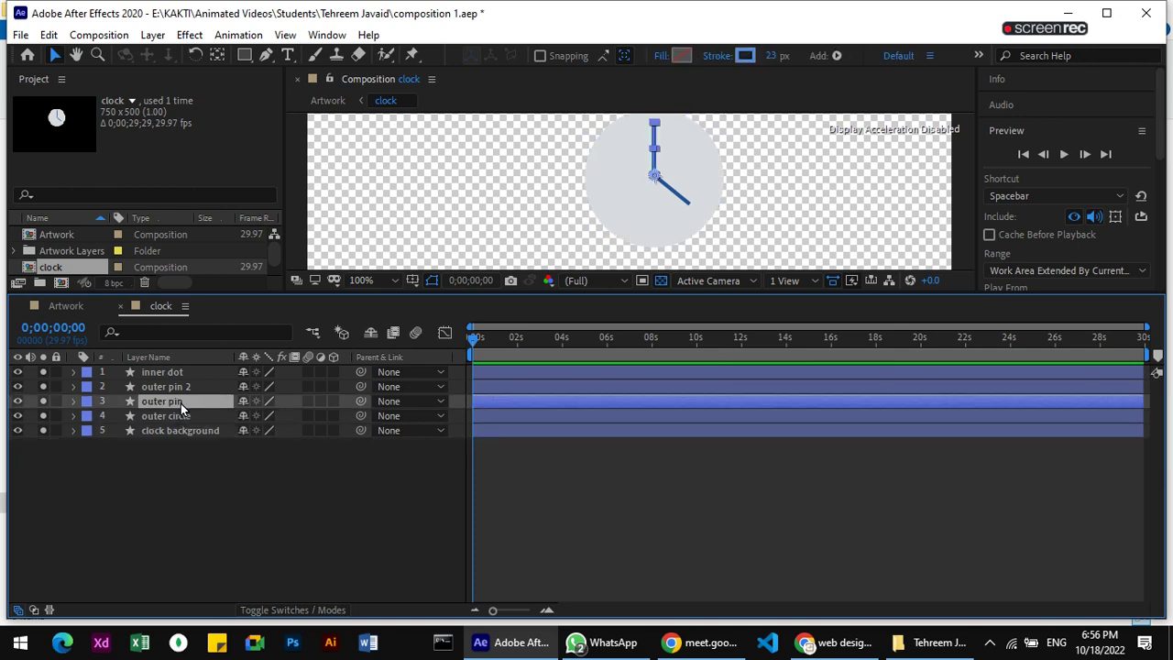
click(186, 386)
click(190, 372)
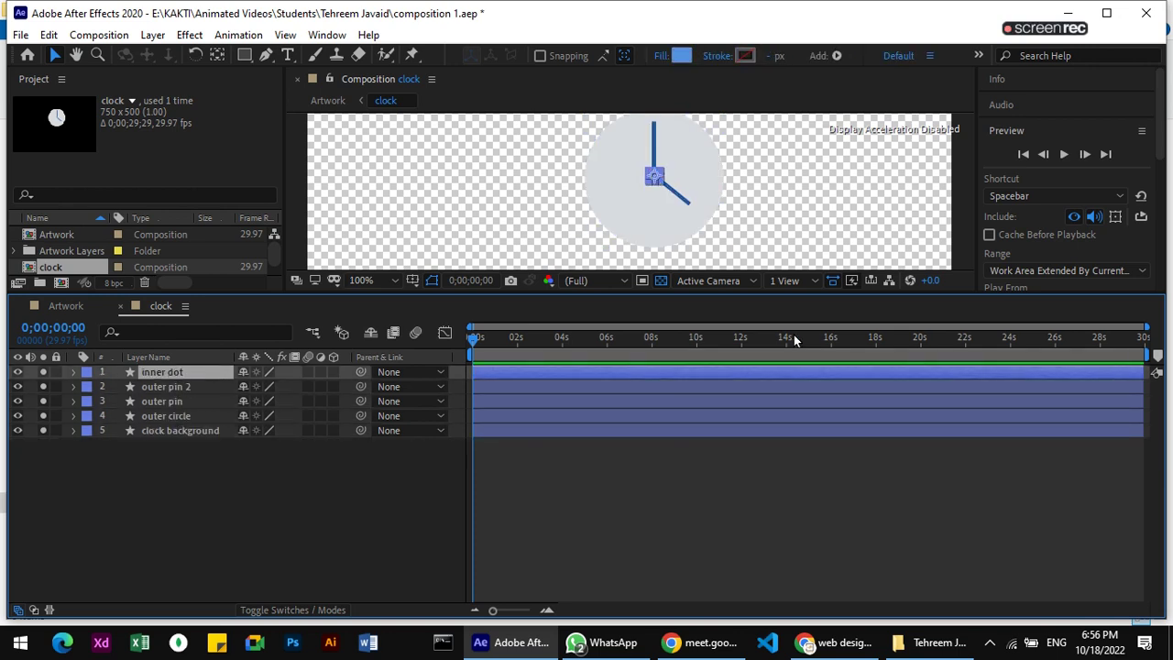
drag(812, 295, 833, 386)
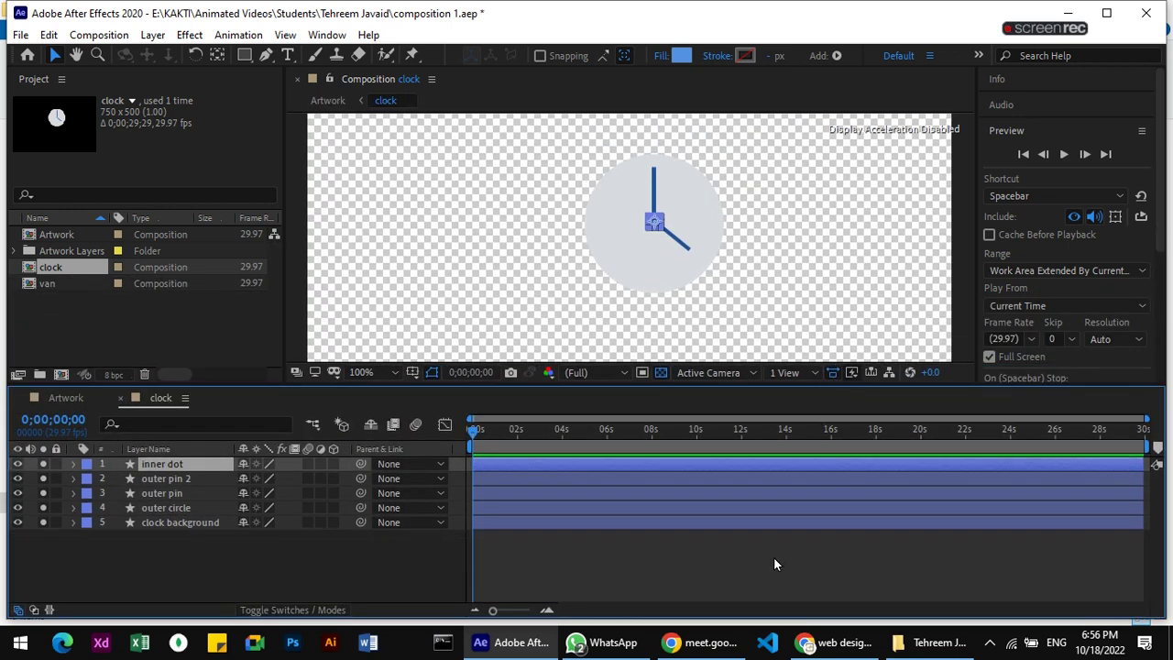
click(773, 558)
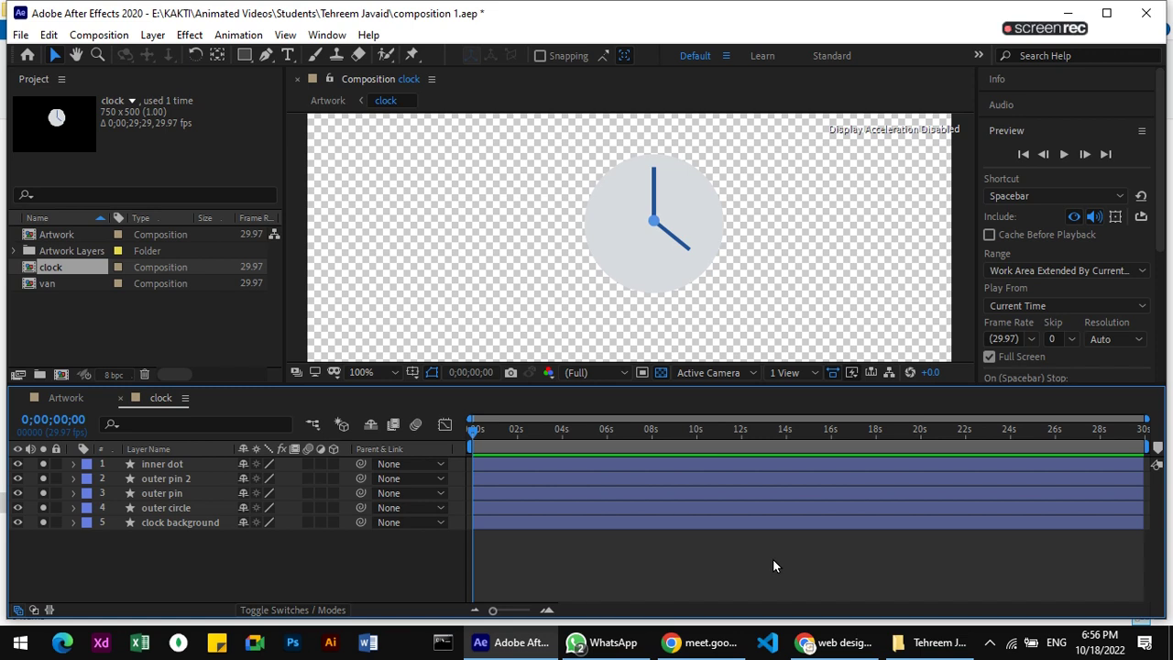
click(174, 523)
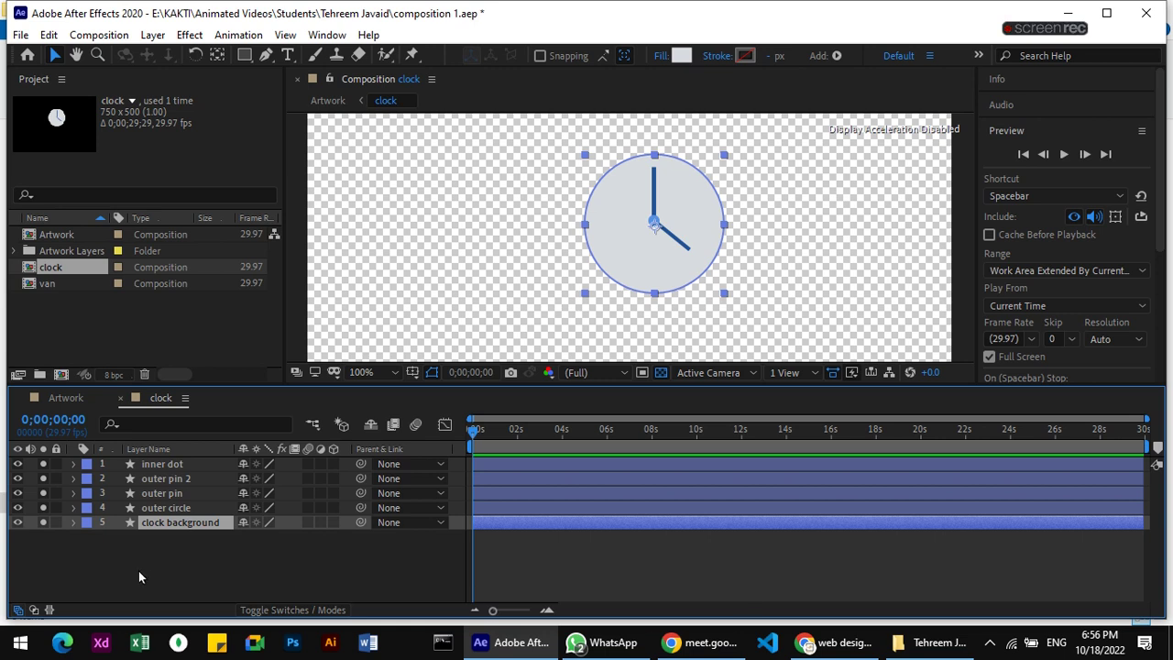
click(181, 509)
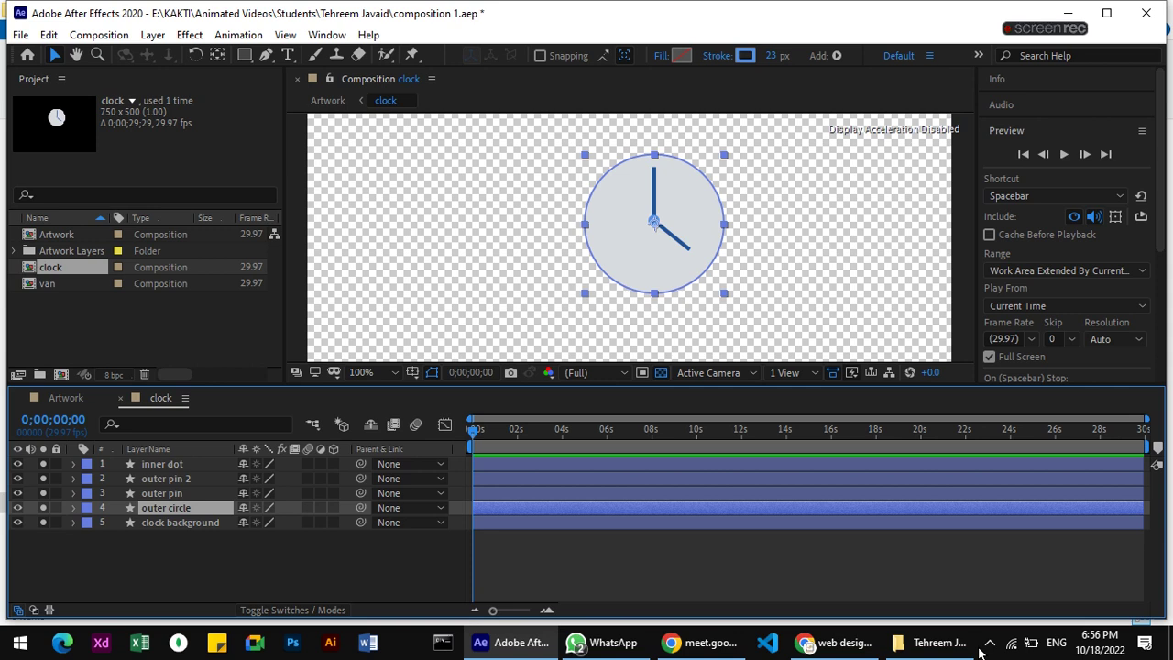
key(r)
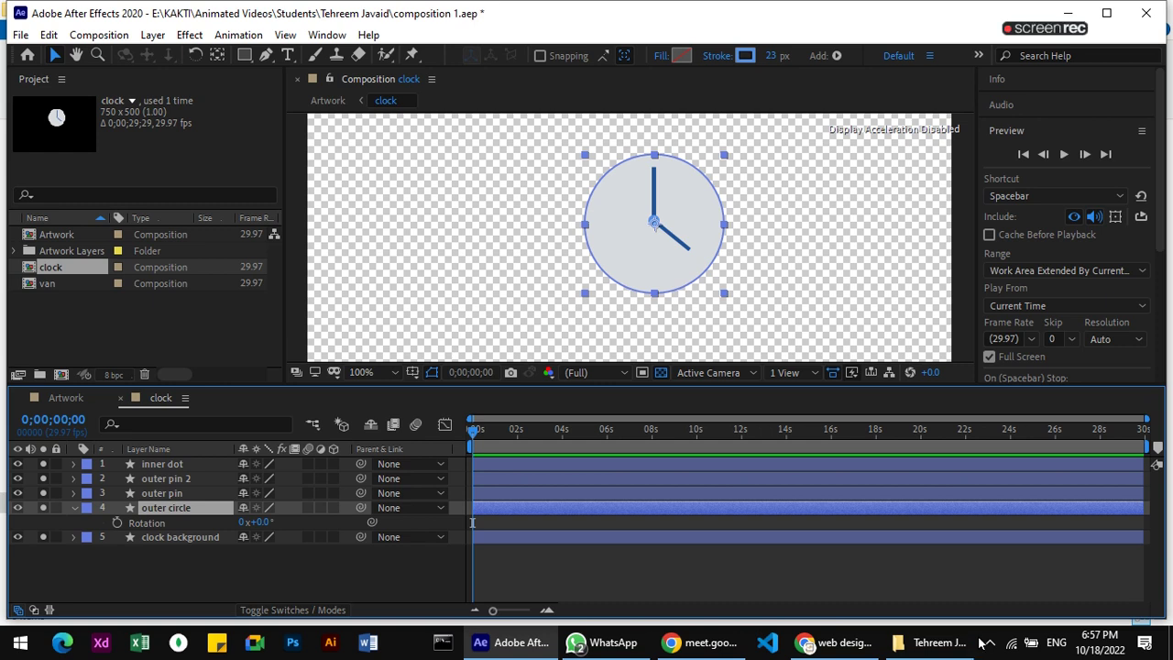
Hide the outer circle's Rotation, then select and deselect all five clock layers.
click(74, 507)
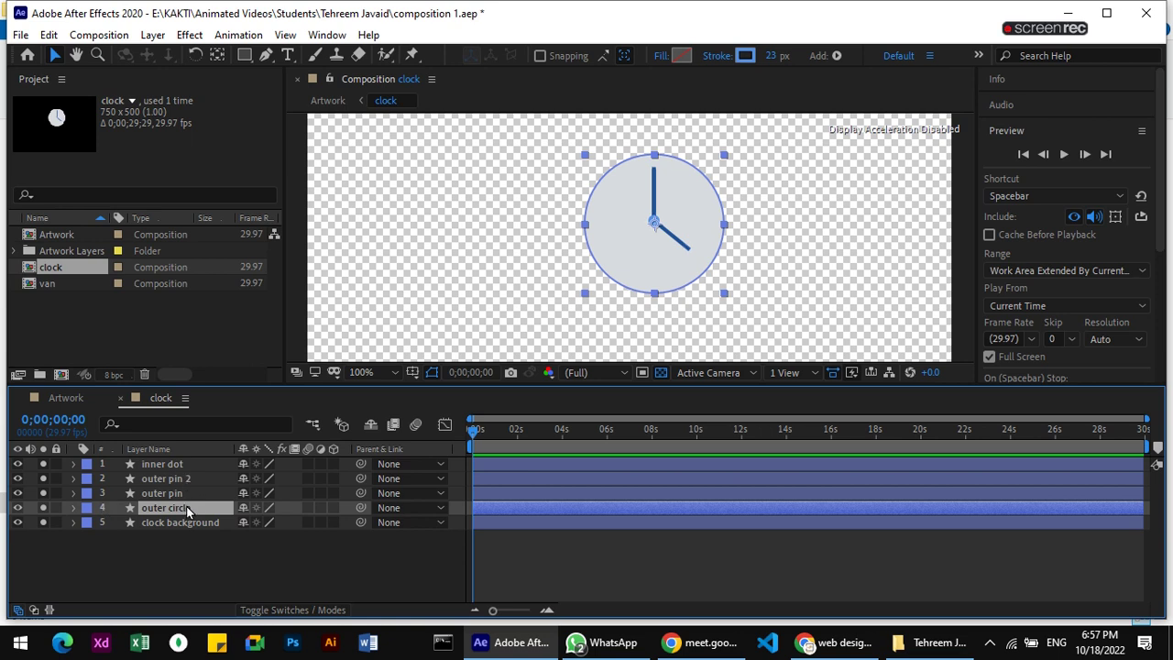
click(220, 552)
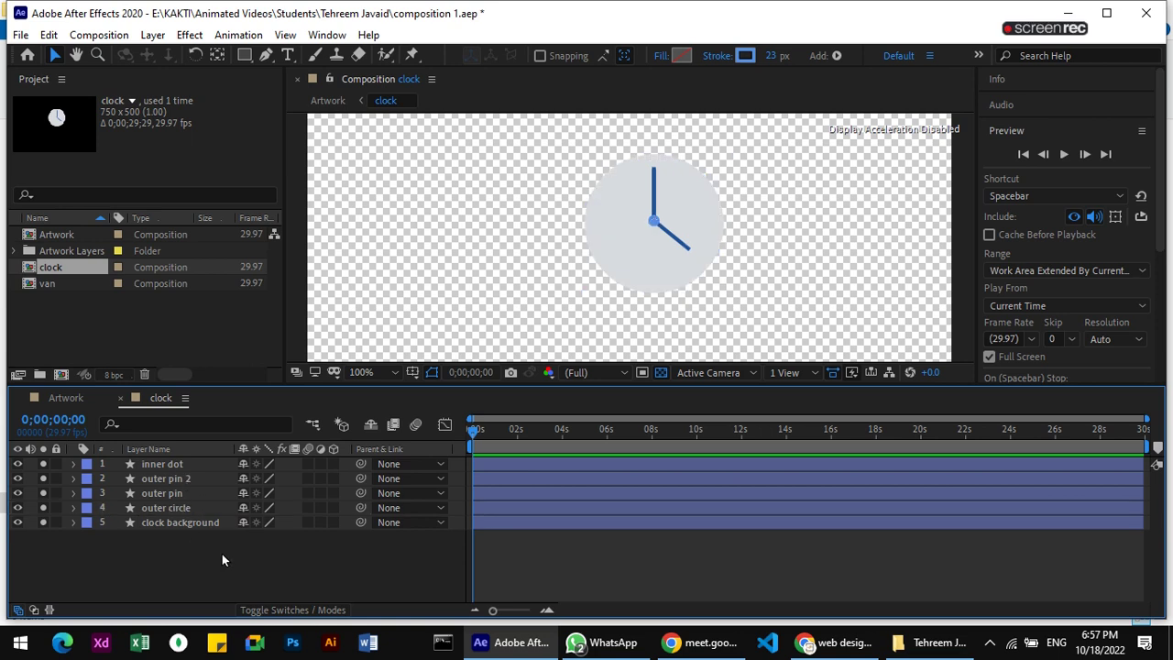
click(191, 463)
key(ctrl+a)
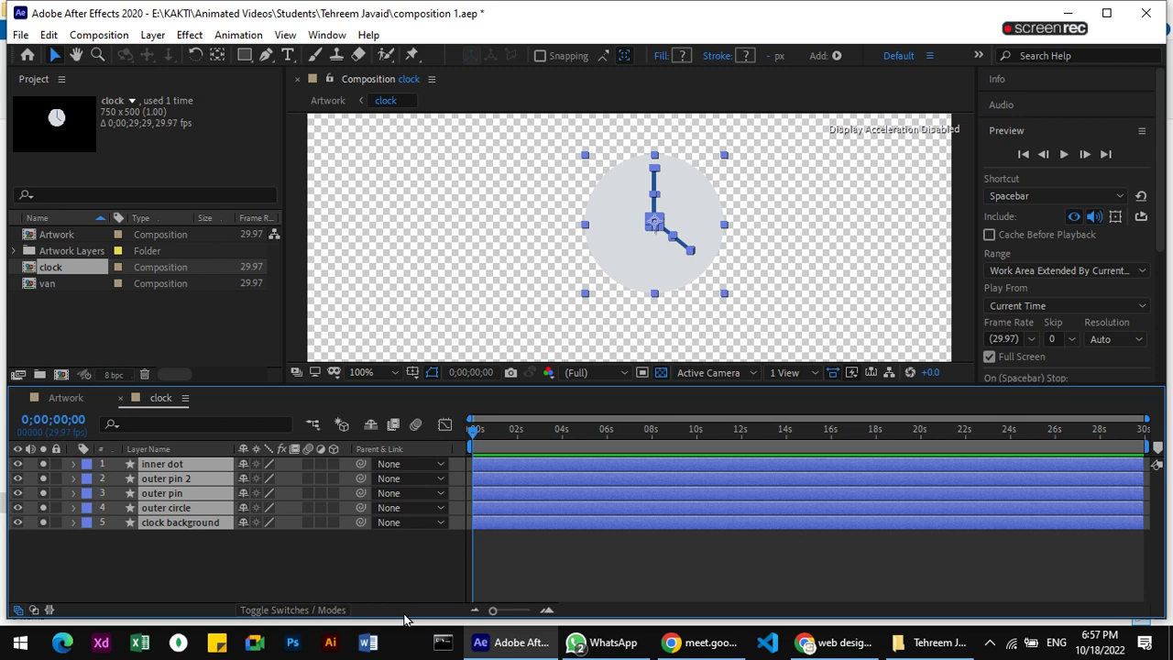
click(415, 555)
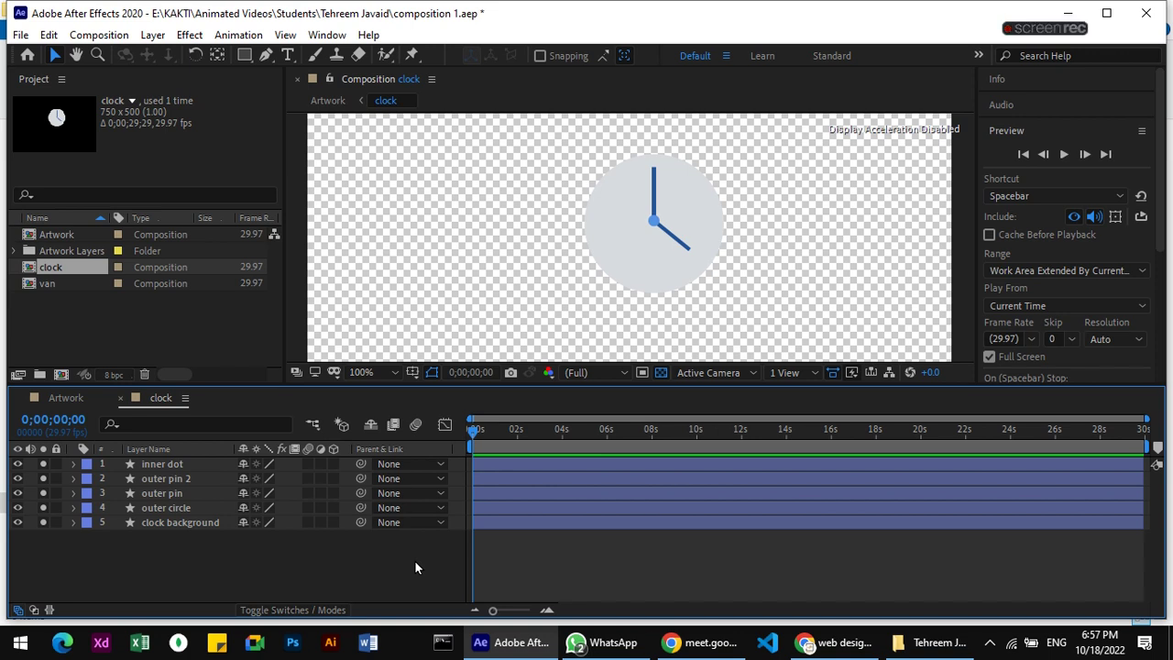
Launch the PicPick whiteboard with Ctrl+Shift+W to draw over the clock.
key(ctrl+shift+w)
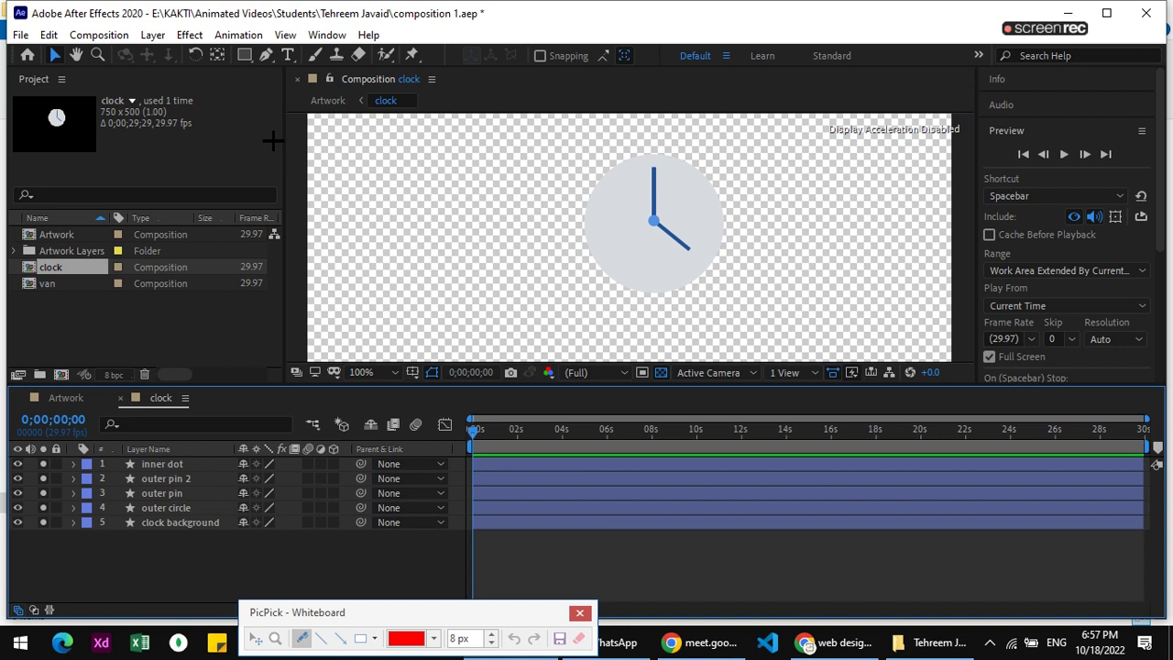
Close the Meet whiteboard and return to the presented banner image search, ending on the Meet tab.
click(579, 614)
click(839, 645)
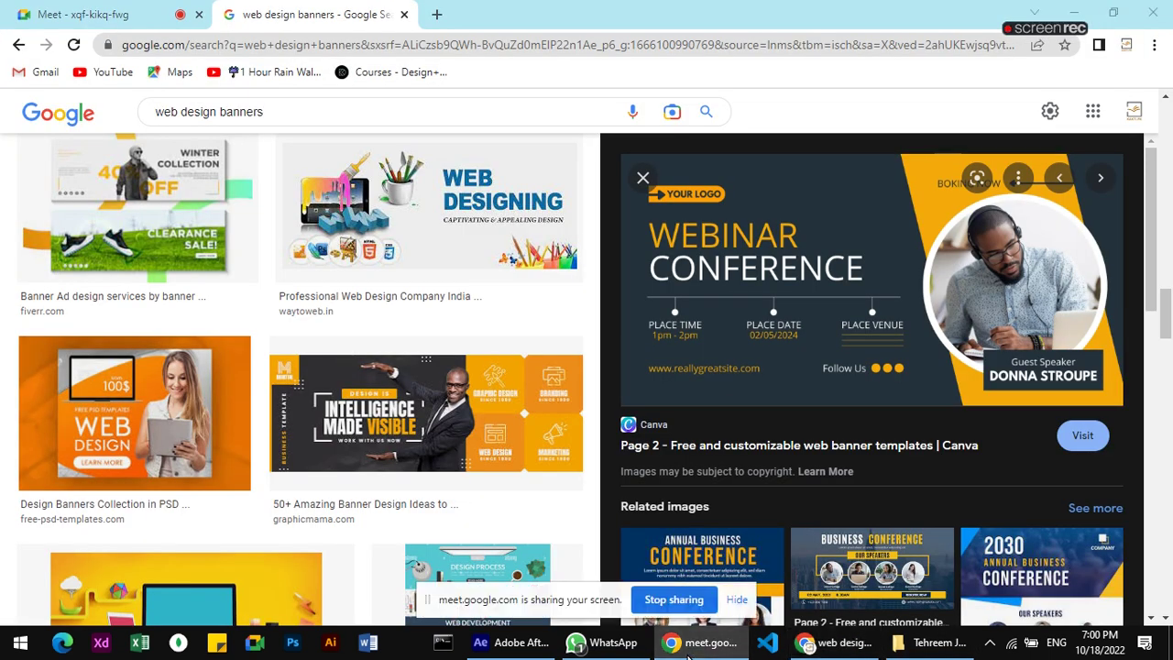
click(111, 11)
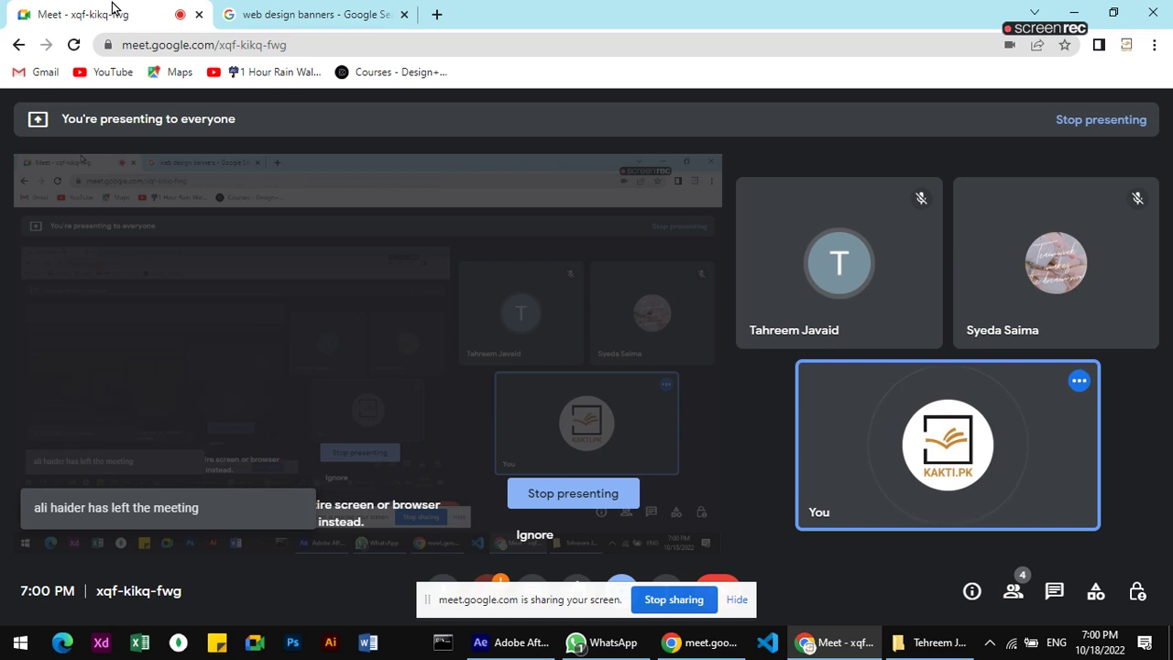
click(309, 11)
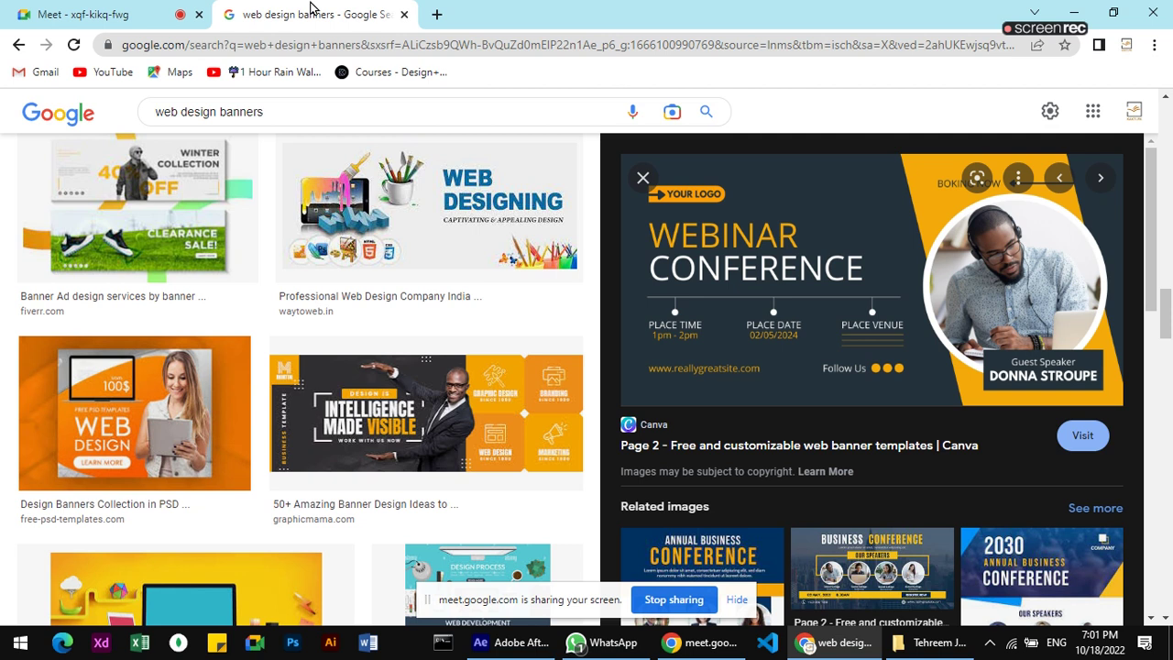
click(91, 13)
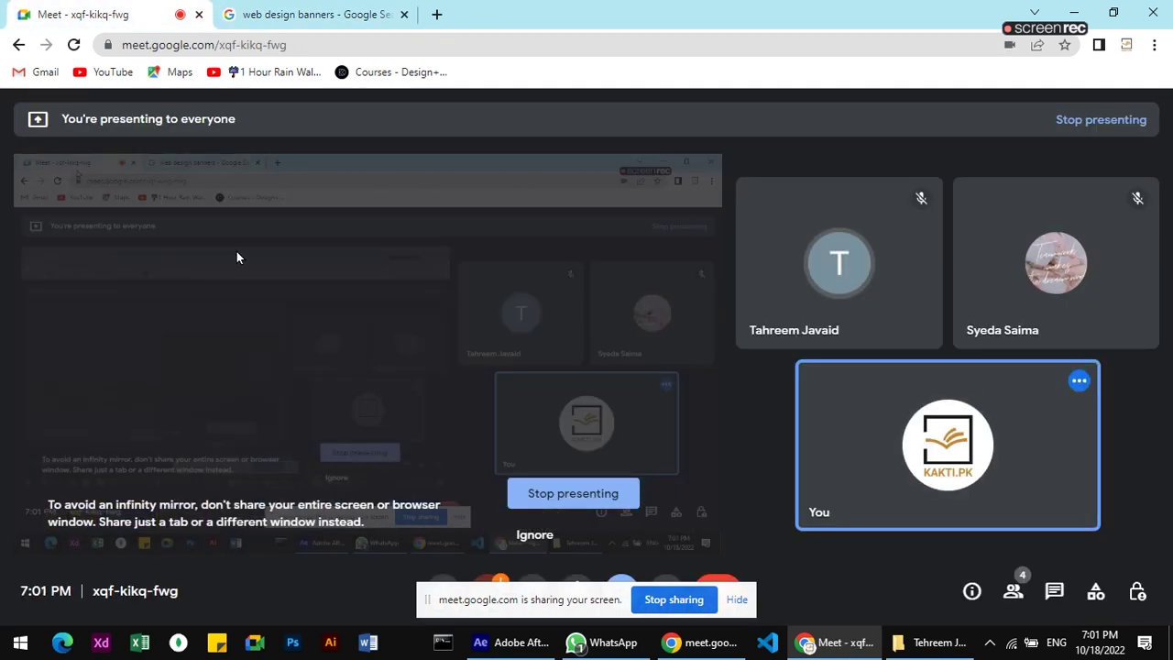
Hide the 'meet.google.com is sharing your screen' notice bar.
click(737, 600)
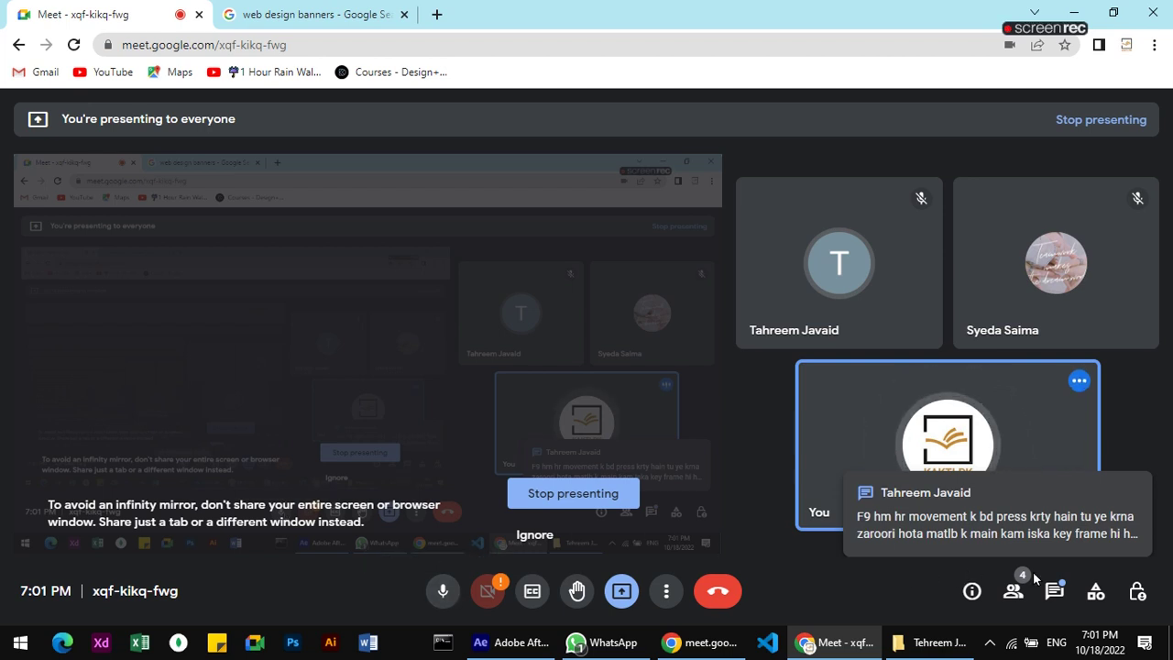
Read the student's F9 keyframe question in the Meet chat, then return to After Effects.
click(1055, 593)
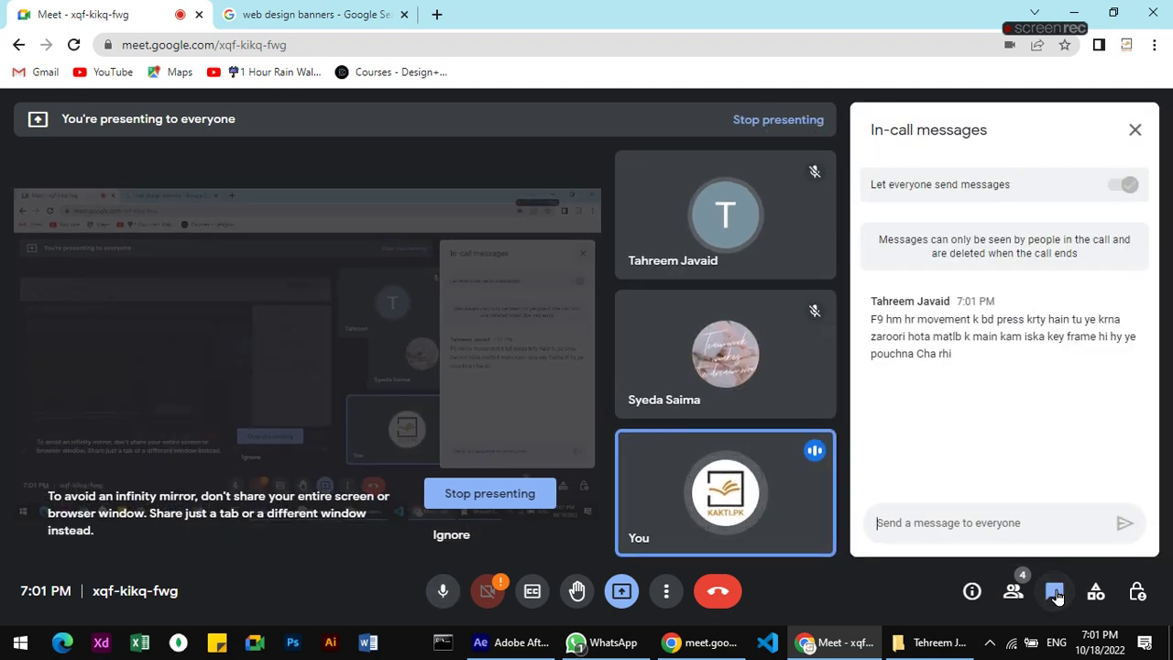
drag(873, 319, 891, 320)
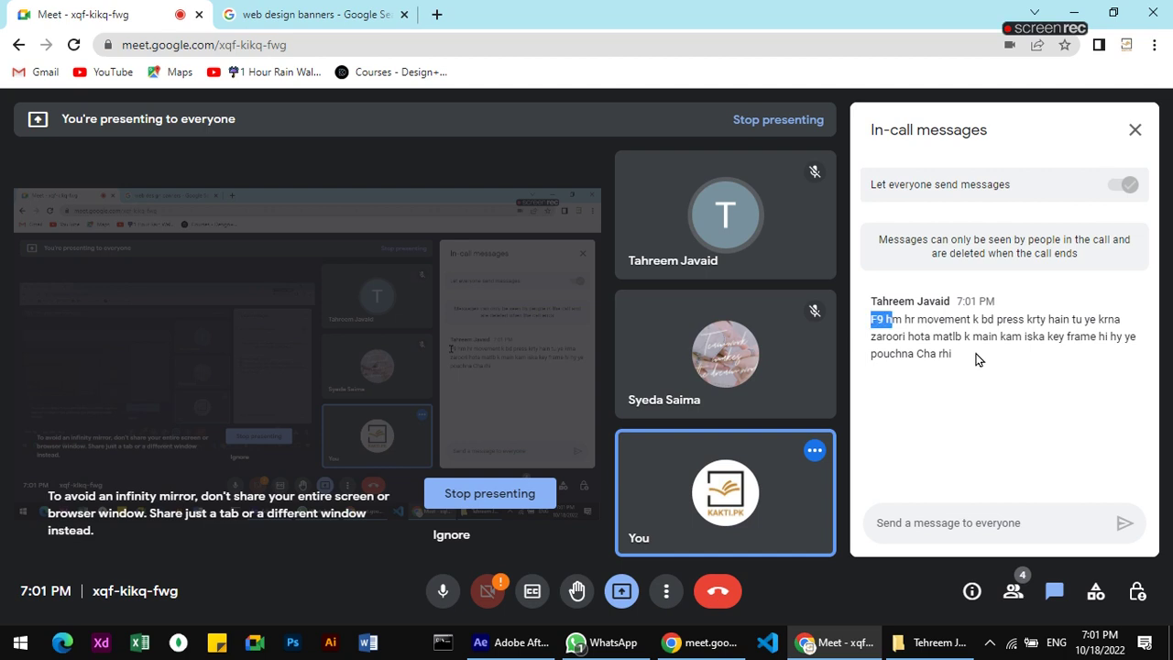
drag(979, 359, 1026, 370)
click(1023, 434)
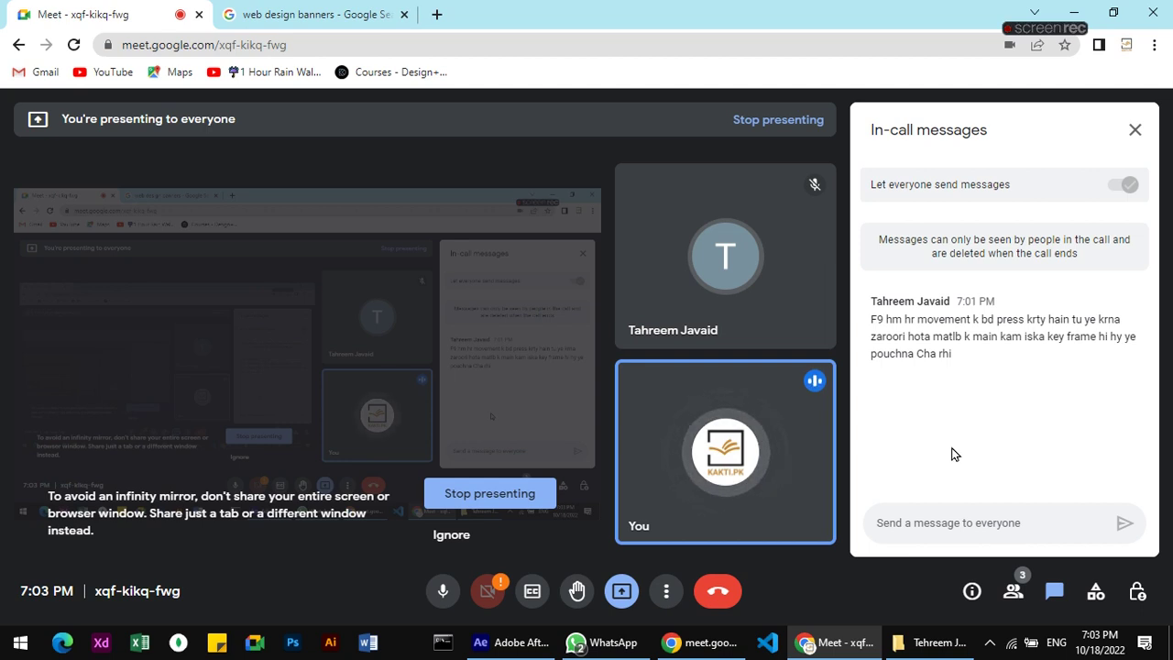
click(519, 648)
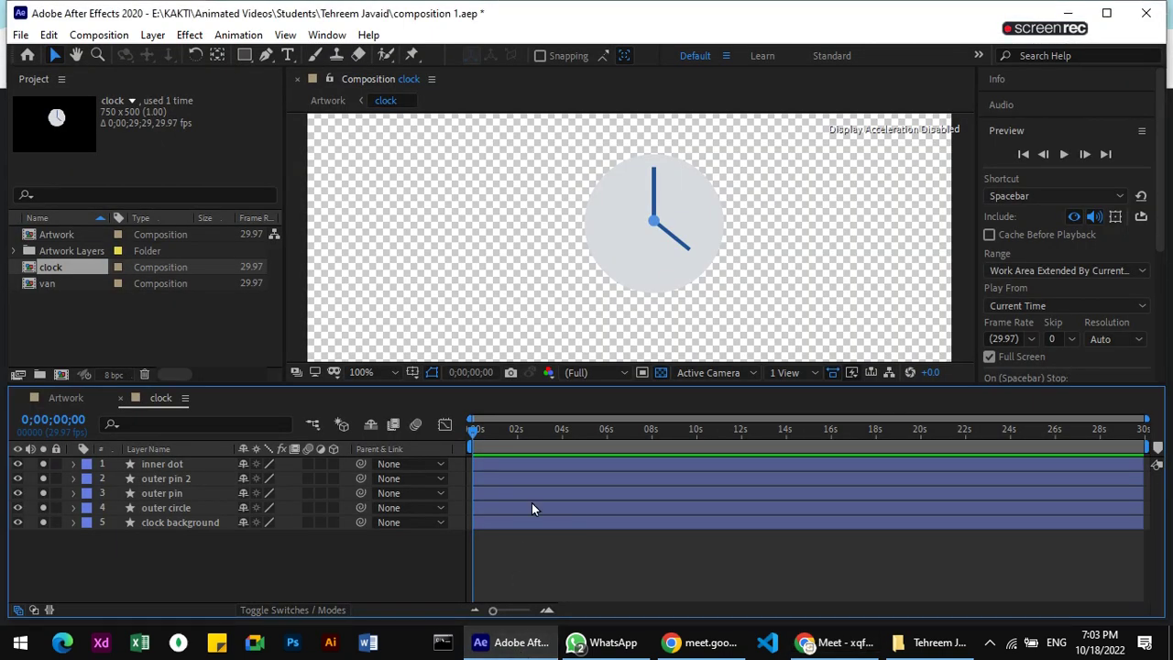
Open the Artwork composition and inspect the clock layer without changing it.
double_click(51, 235)
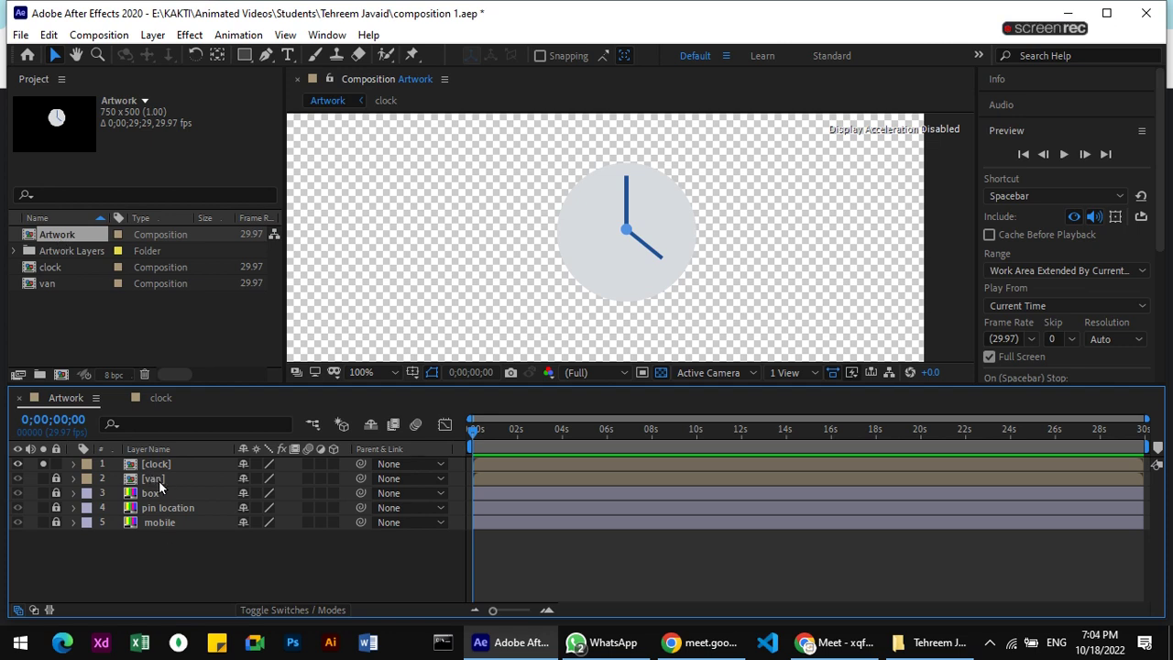
click(445, 464)
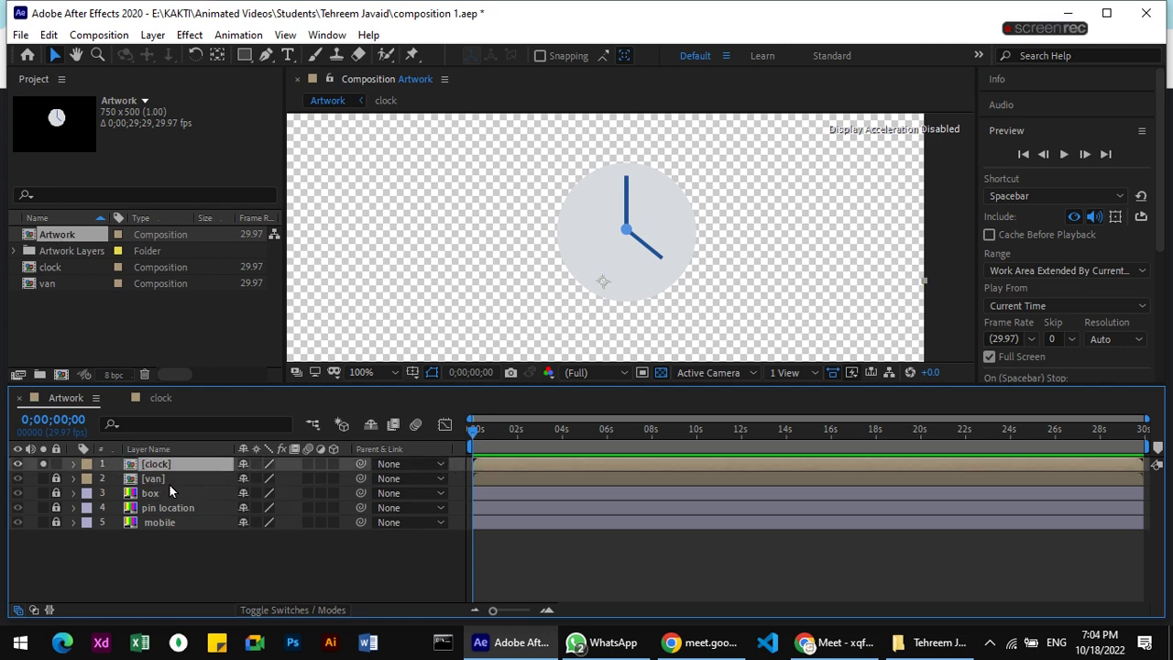
key(F2)
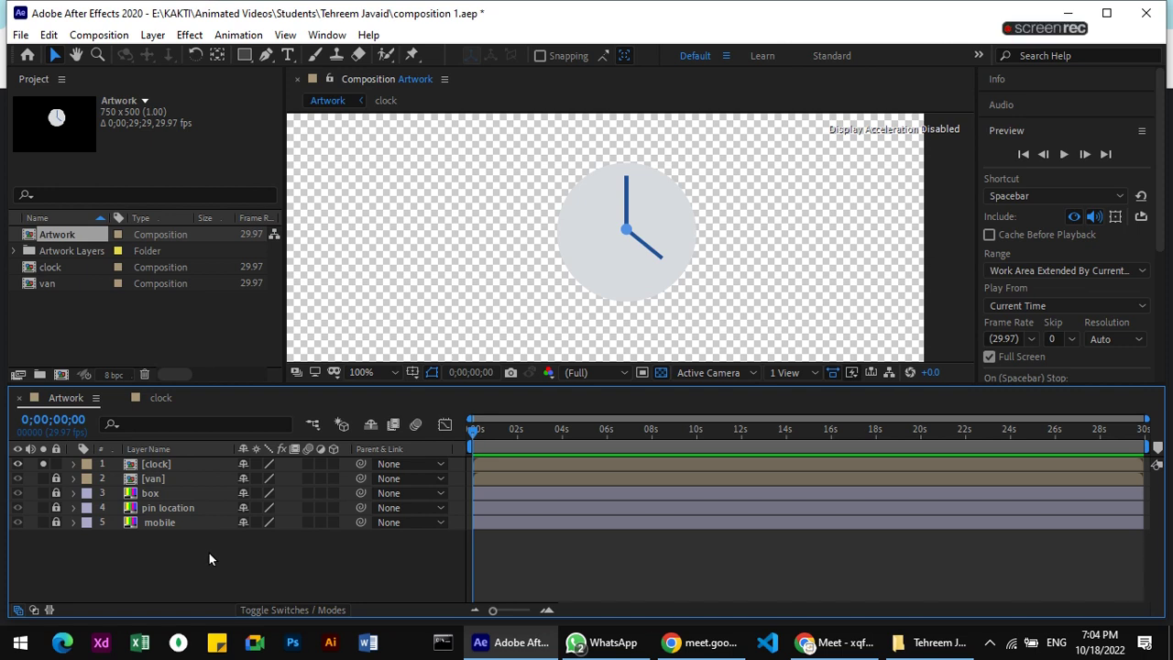
Send the chat reply 'F9 aap k keyframes ki movement ko smooth ker daita hai aur bus'.
click(832, 642)
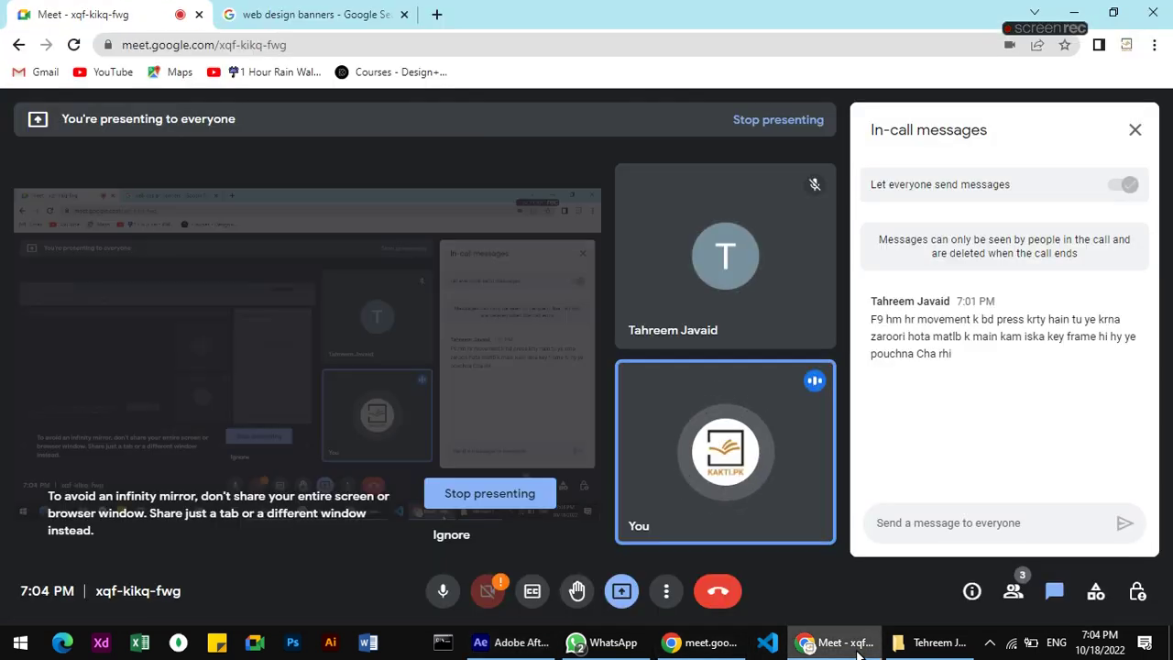
click(969, 529)
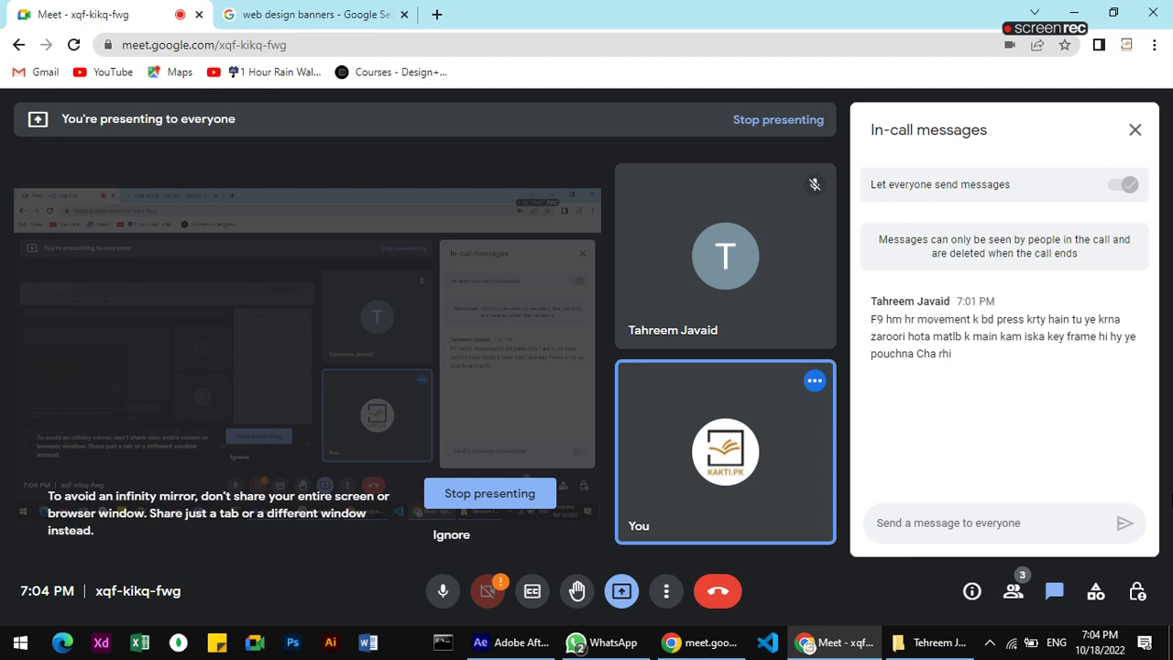
text(F9)
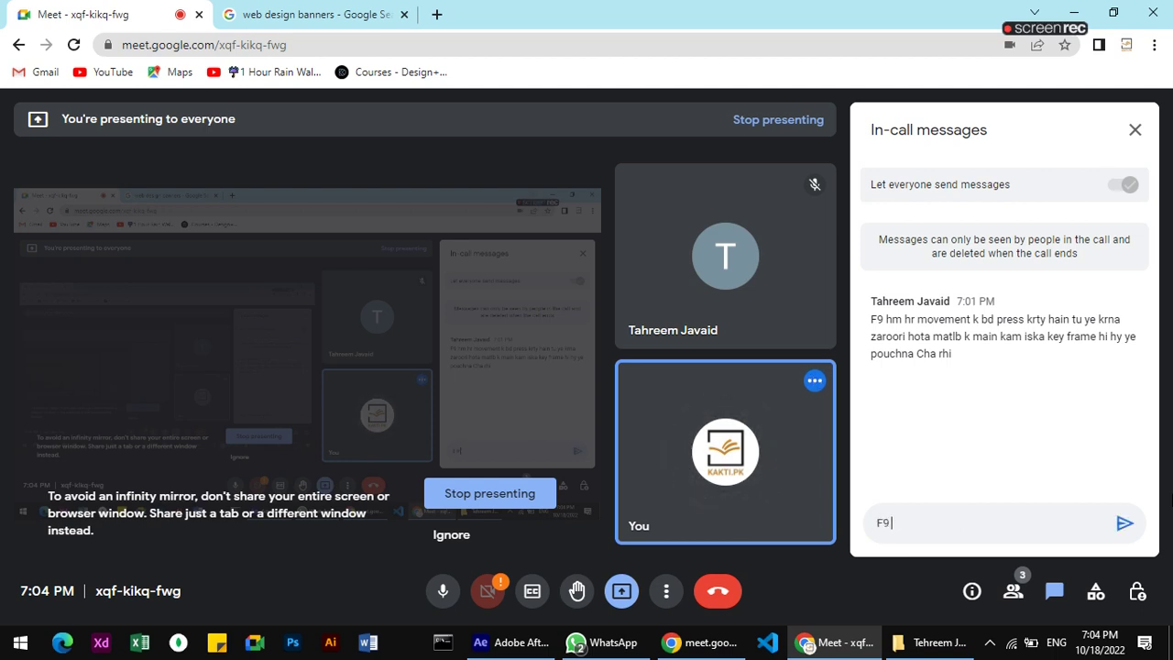
text( aap k keyframes ki movement ko smooth ker daita hai aur bus)
key(Return)
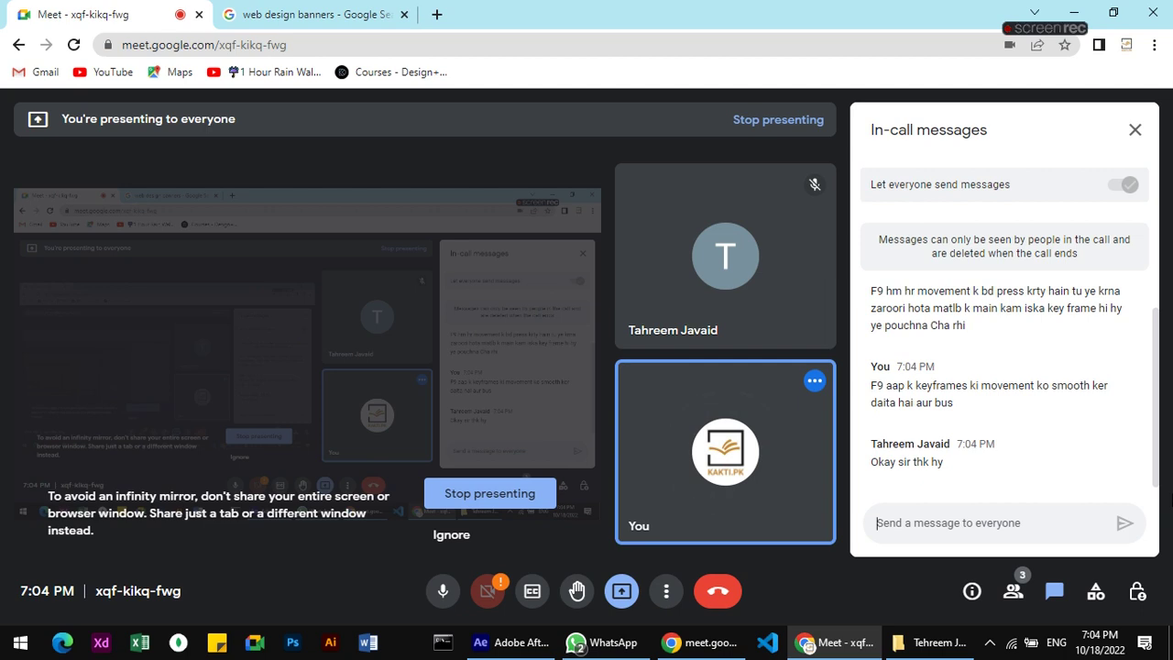
Send 'iska Keyframes create kernay say koyee talluq nahi hai', then stop presenting and leave.
text(iska )
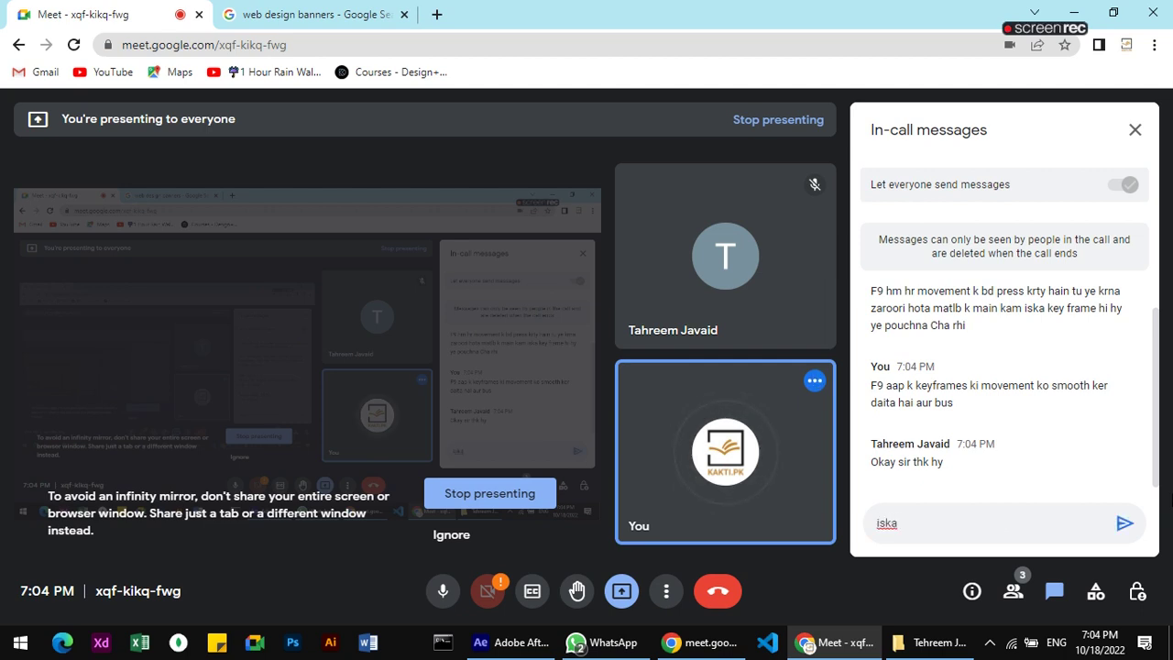
text(Keyframes )
text(create kernay say koyee ta)
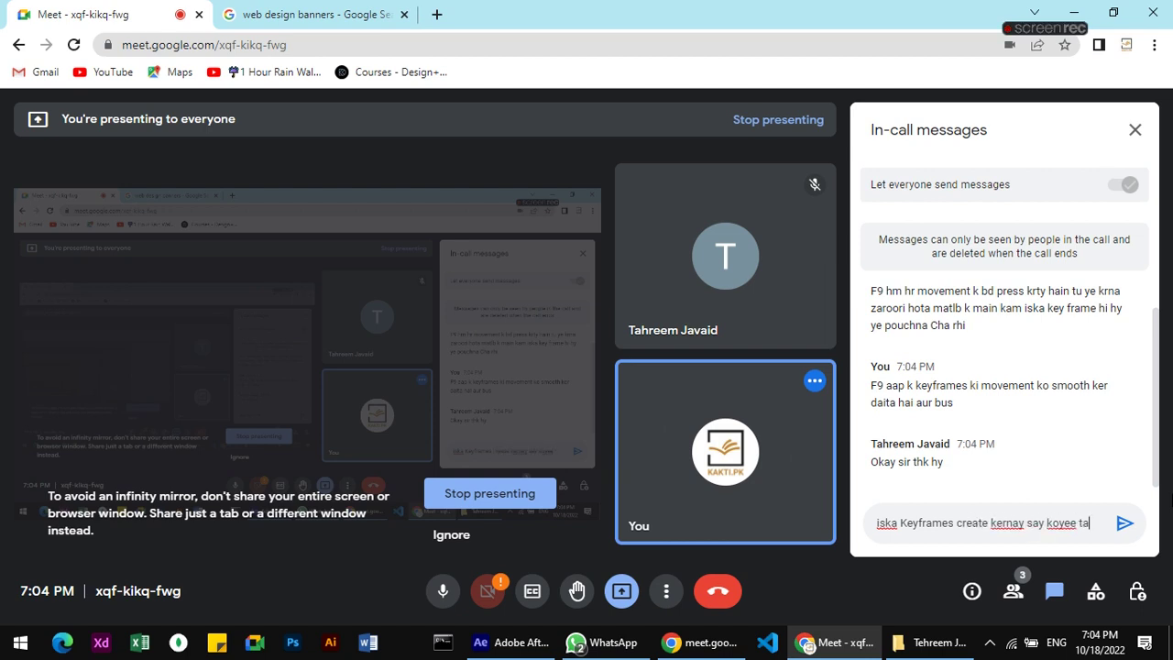
text(lluq nahi hai)
key(Return)
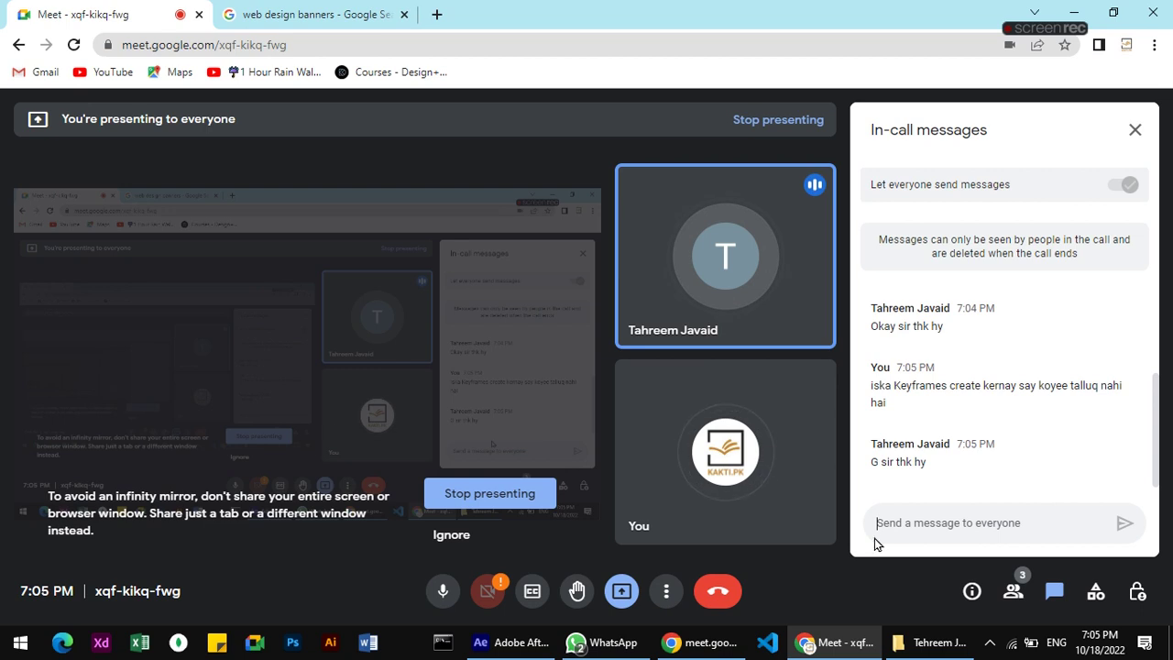
click(452, 496)
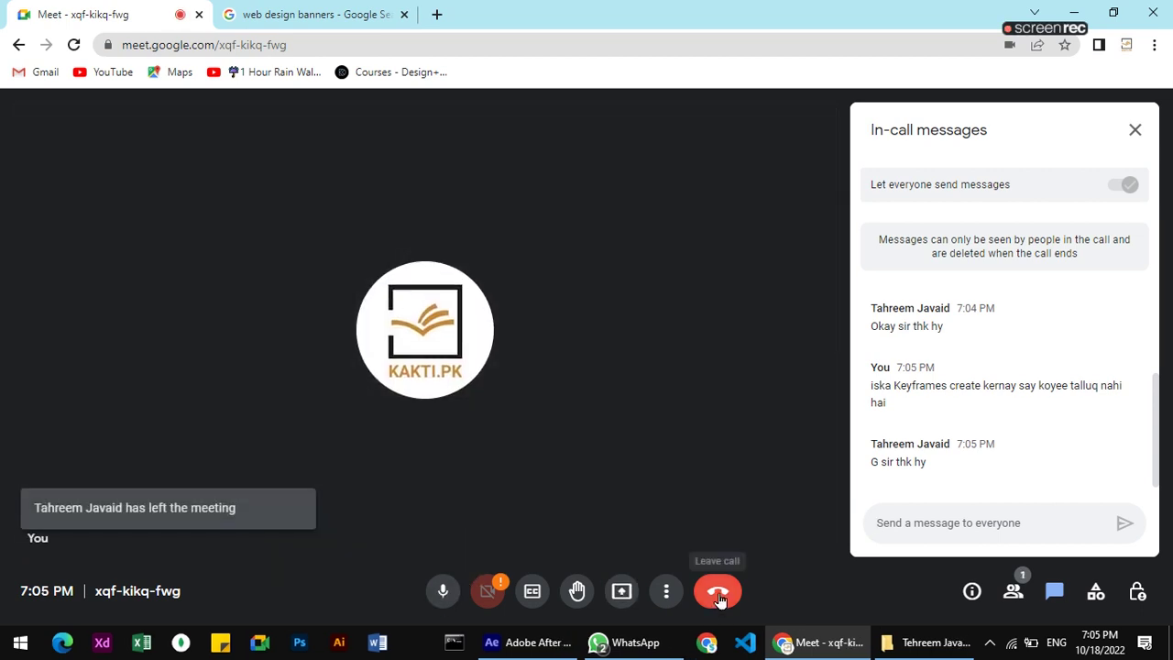
click(718, 594)
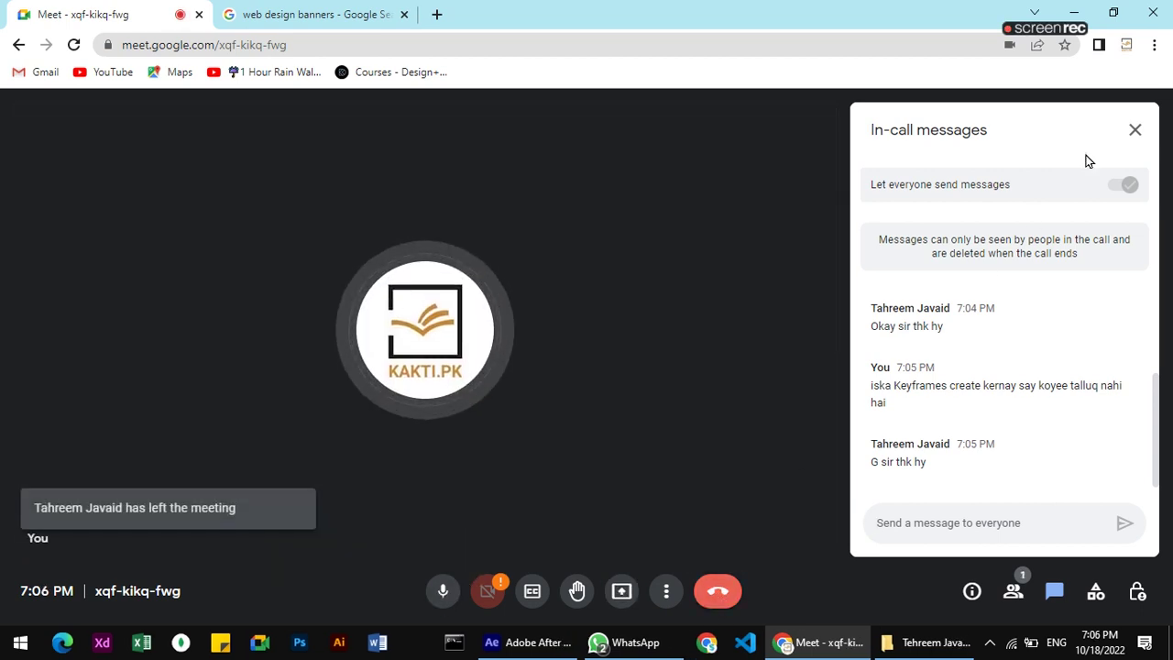